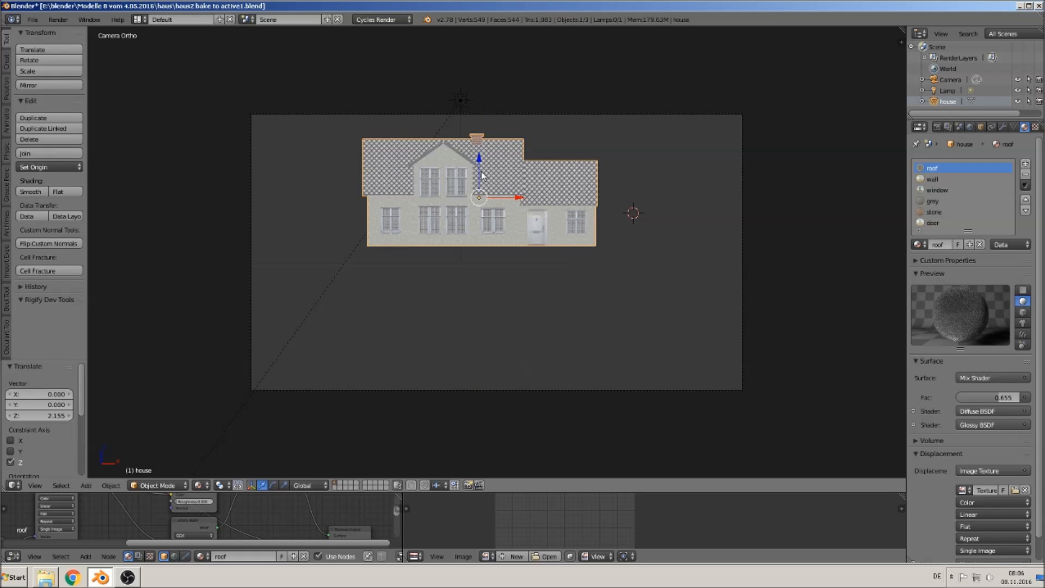
- Inspect the house model from several angles, including its mesh in Edit Mode, ending in front view
{"action": "middle_click_drag", "start_coordinate": [481, 174], "coordinate": [555, 179]}
{"action": "middle_click_drag", "start_coordinate": [499, 201], "coordinate": [532, 226]}
{"action": "scroll", "coordinate": [490, 281], "scroll_direction": "up", "scroll_amount": 3}
{"action": "scroll", "coordinate": [489, 280], "scroll_direction": "up", "scroll_amount": 4}
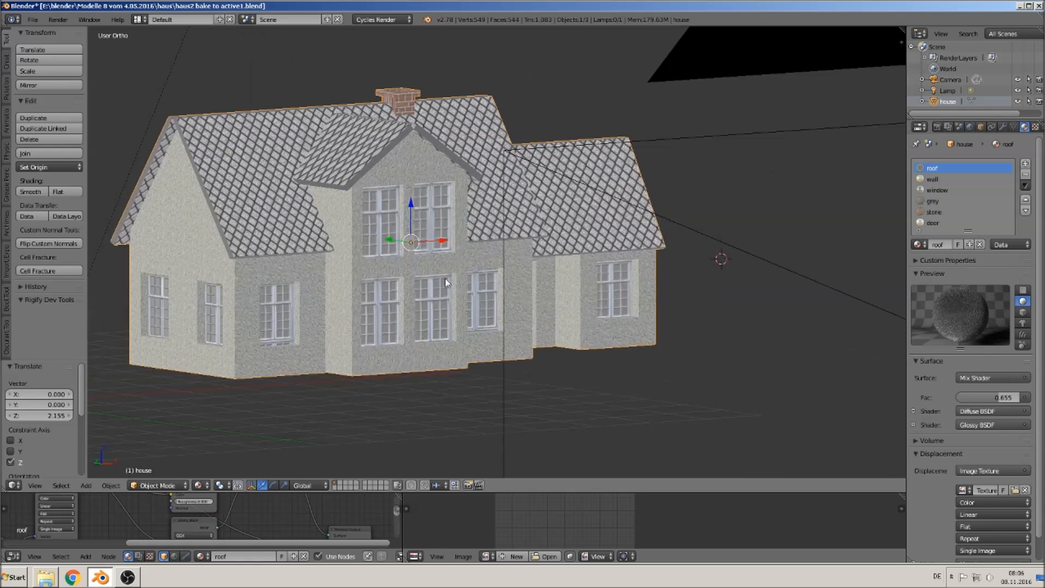
{"action": "key", "text": "Tab"}
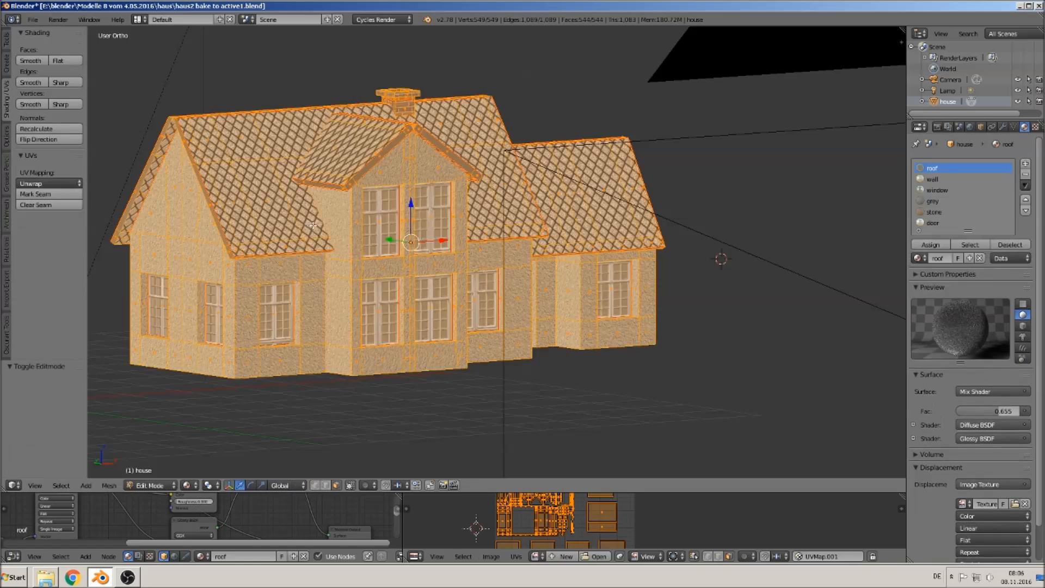
{"action": "middle_click_drag", "start_coordinate": [360, 261], "coordinate": [552, 244]}
{"action": "scroll", "coordinate": [289, 258], "scroll_direction": "up", "scroll_amount": 3}
{"action": "key", "text": "a"}
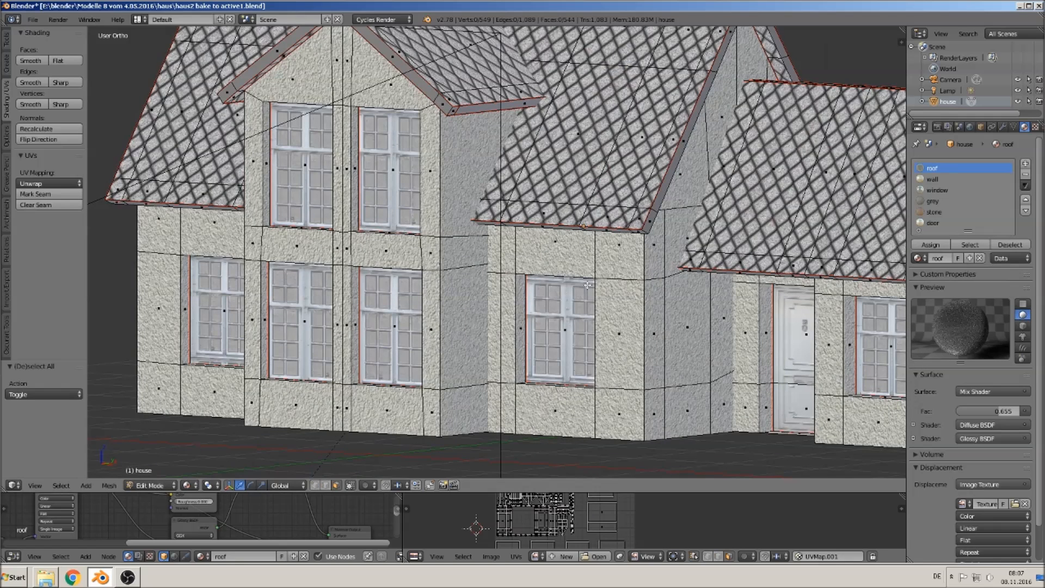
{"action": "scroll", "coordinate": [675, 281], "scroll_direction": "down", "scroll_amount": 3}
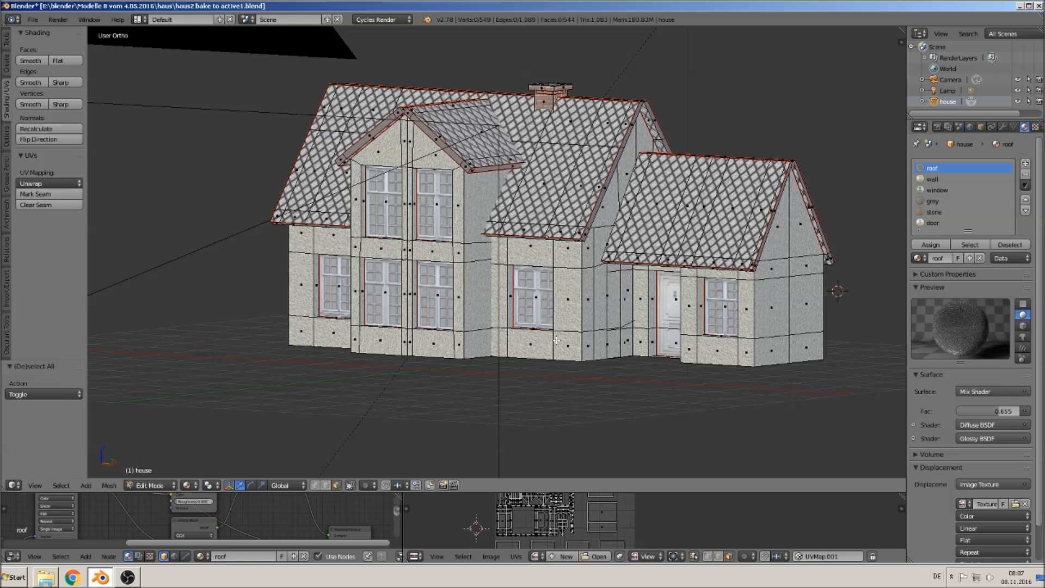
{"action": "key", "text": "Tab"}
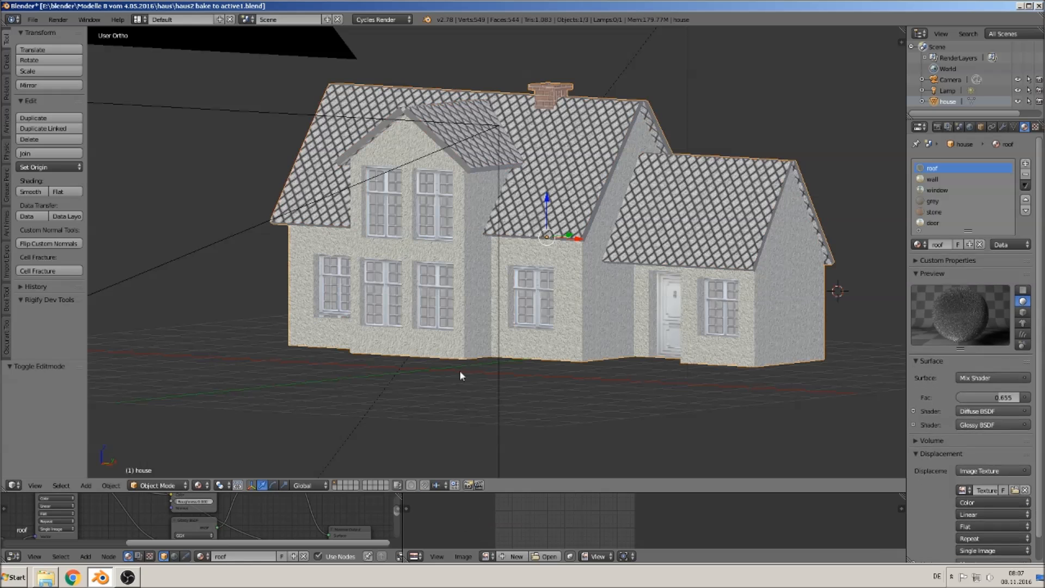
{"action": "key", "text": "KP_1"}
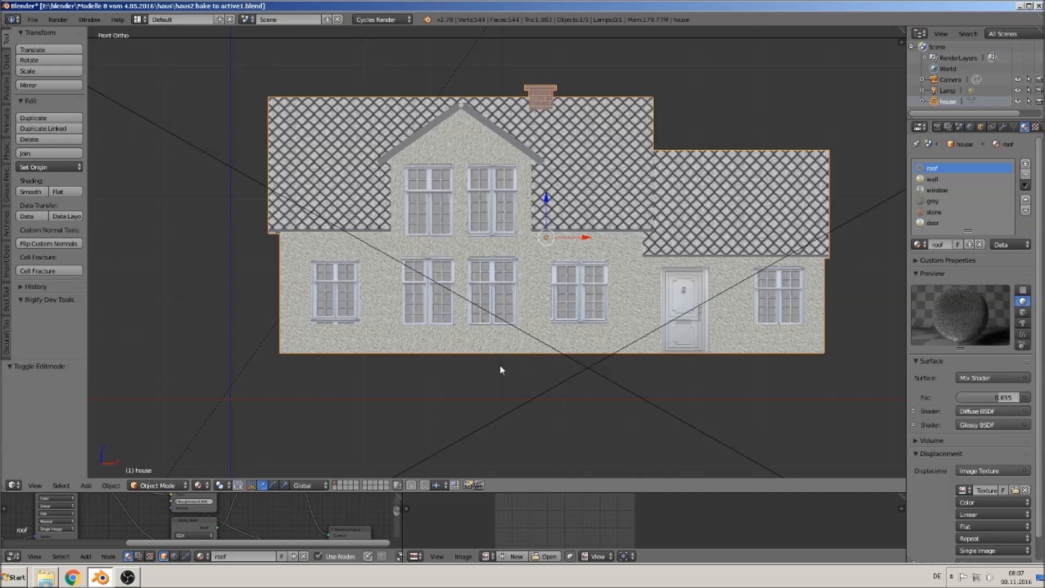
{"action": "scroll", "coordinate": [497, 384], "scroll_direction": "down", "scroll_amount": 7}
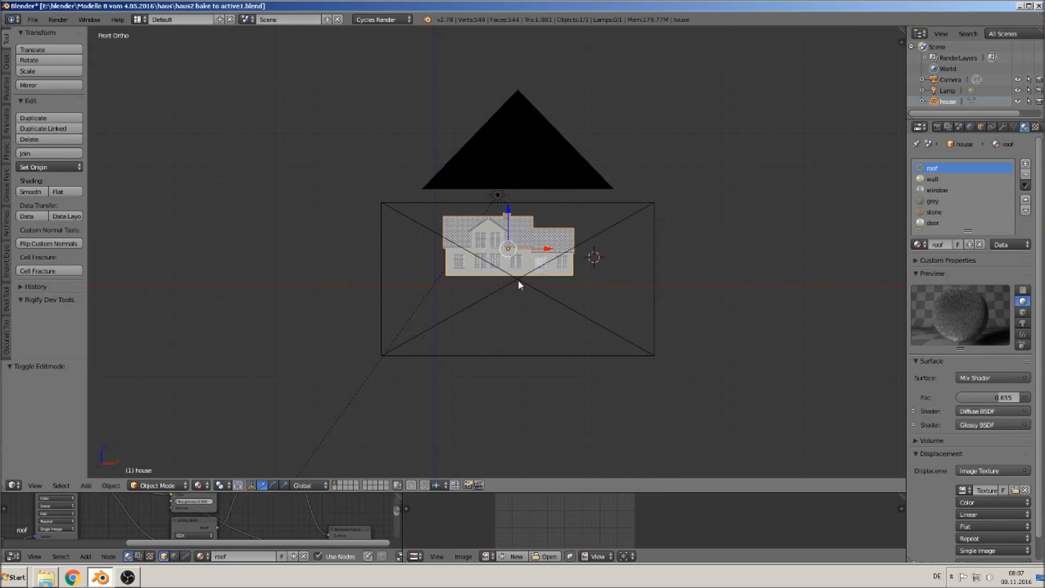
- Select the camera and switch to the camera view
{"action": "right_click", "coordinate": [517, 279]}
{"action": "middle_click_drag", "start_coordinate": [519, 281], "coordinate": [471, 378]}
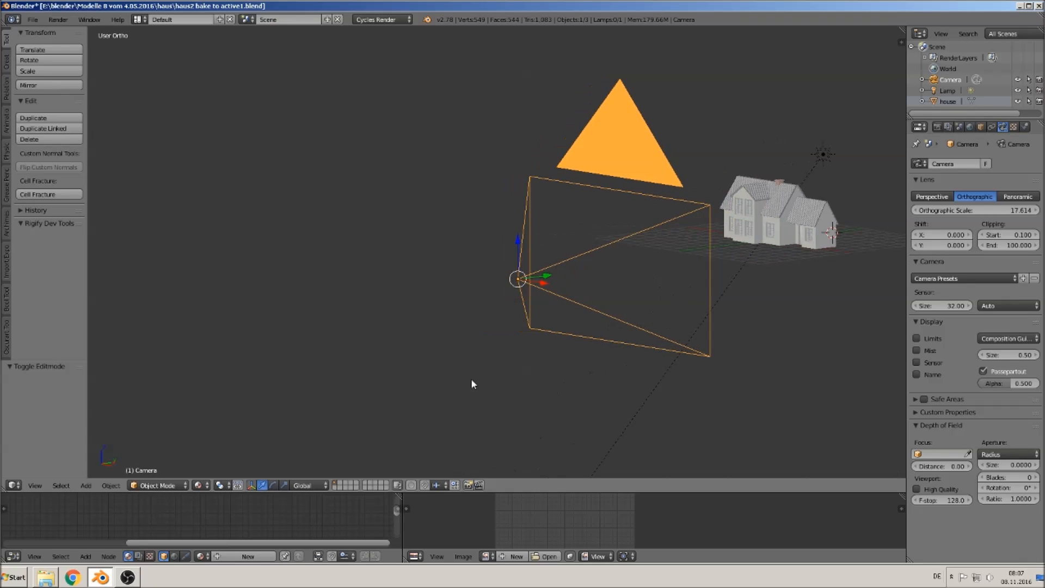
{"action": "middle_click_drag", "start_coordinate": [709, 292], "coordinate": [600, 323], "text": "shift"}
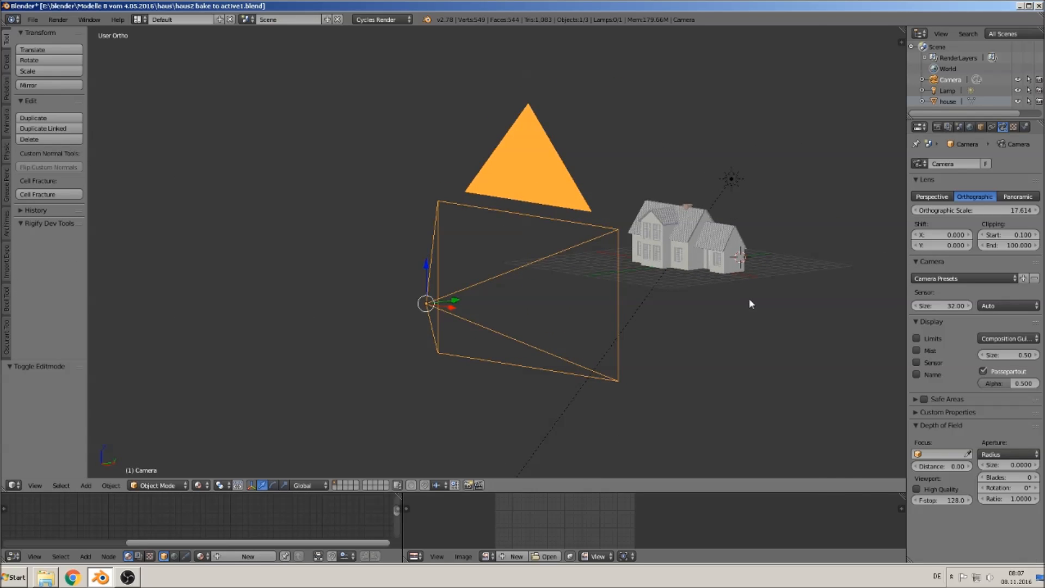
{"action": "key", "text": "n"}
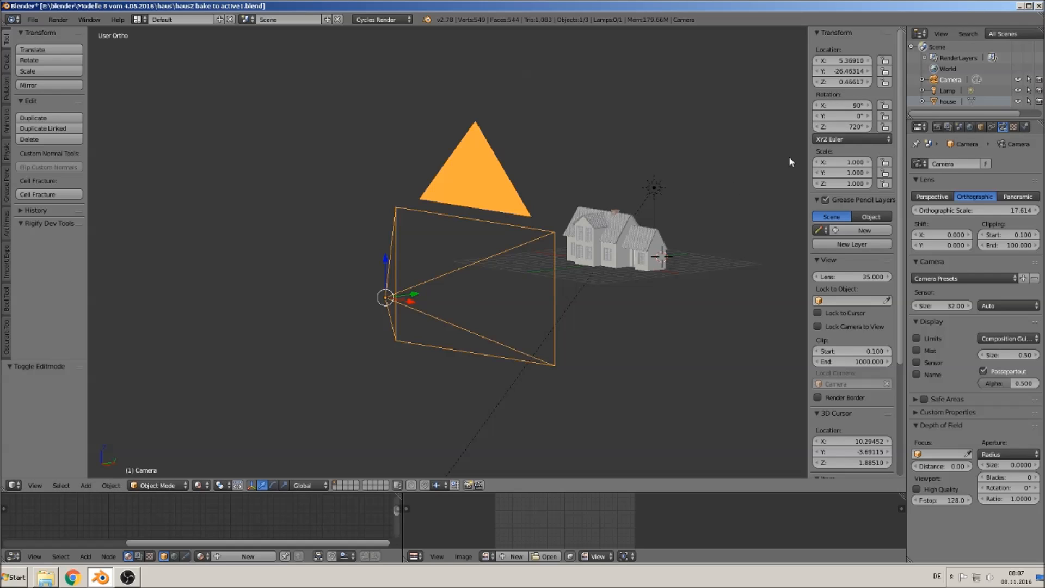
{"action": "key", "text": "n"}
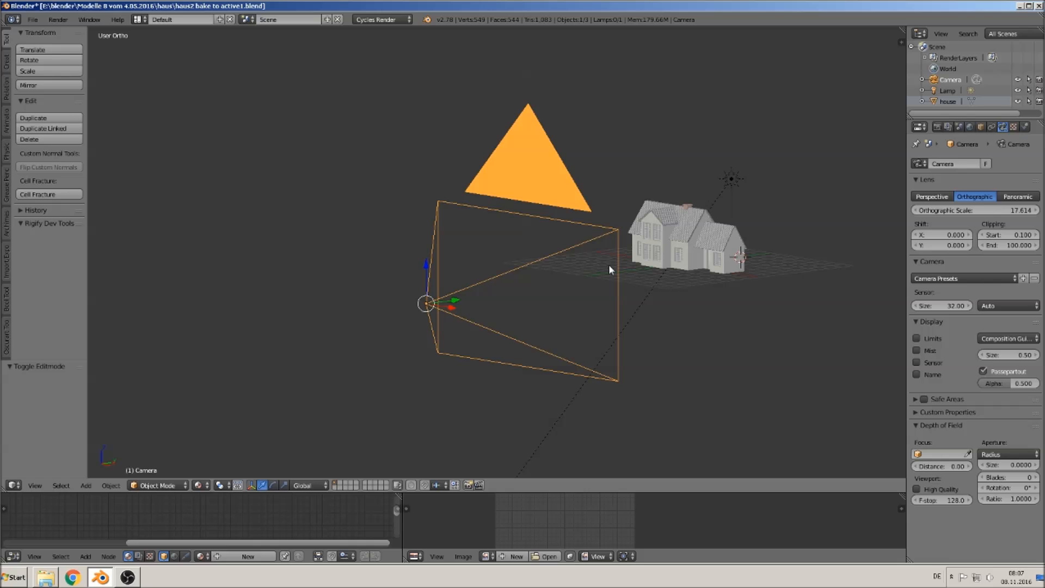
{"action": "key", "text": "KP_0"}
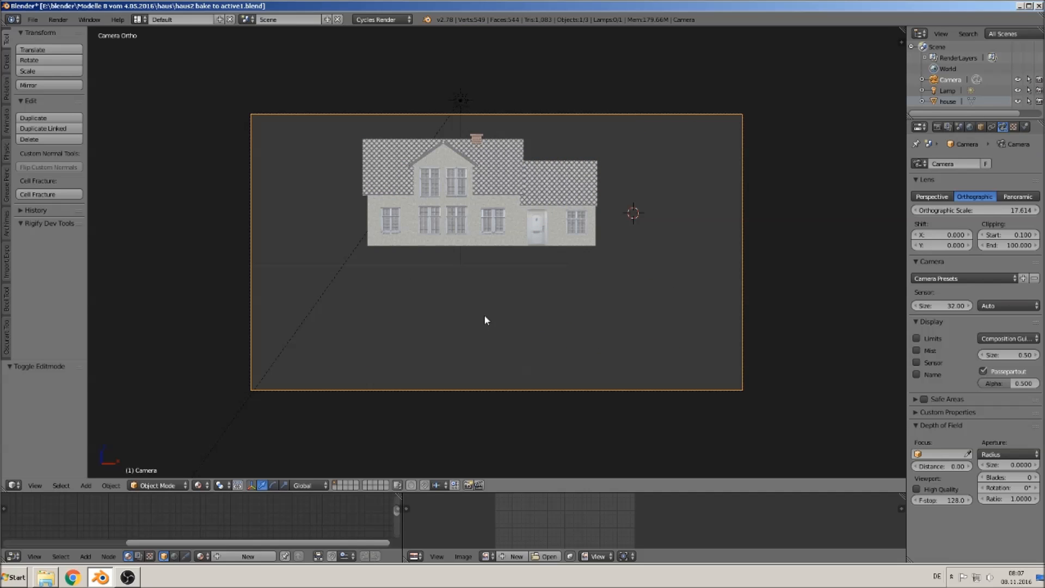
- Move the camera to center the house in its frame and set its orthographic scale to 8.514
{"action": "key", "text": "g"}
{"action": "left_click", "coordinate": [468, 261]}
{"action": "key", "text": "g"}
{"action": "key", "text": "z"}
{"action": "key", "text": "z"}
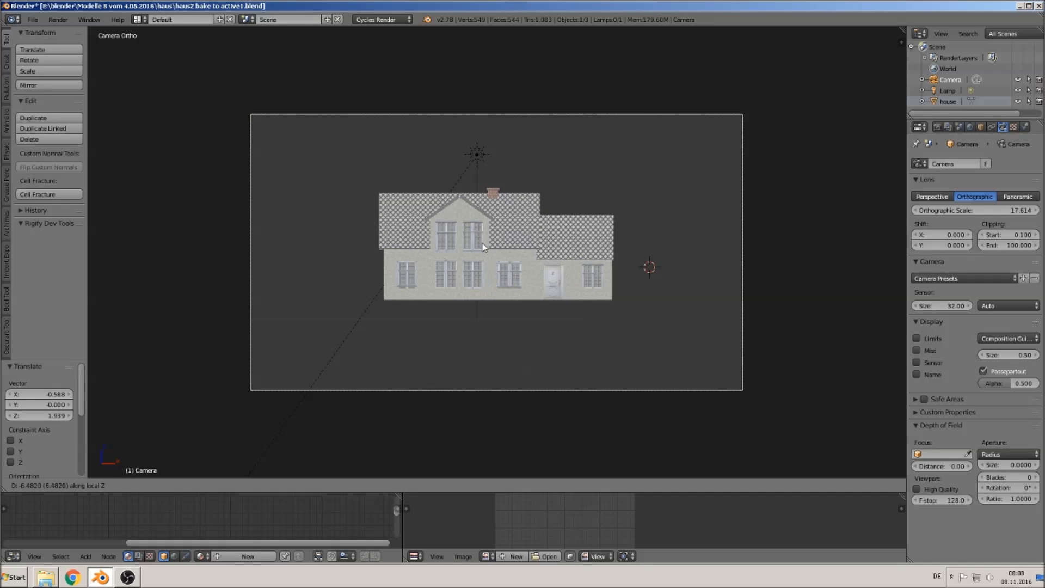
{"action": "right_click", "coordinate": [466, 210]}
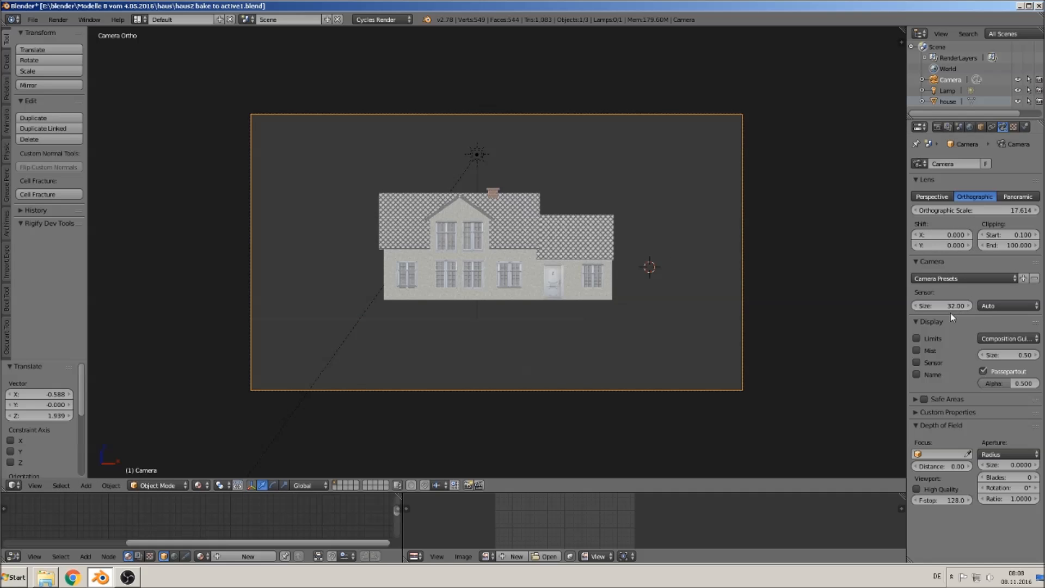
{"action": "left_click_drag", "start_coordinate": [982, 213], "coordinate": [897, 214]}
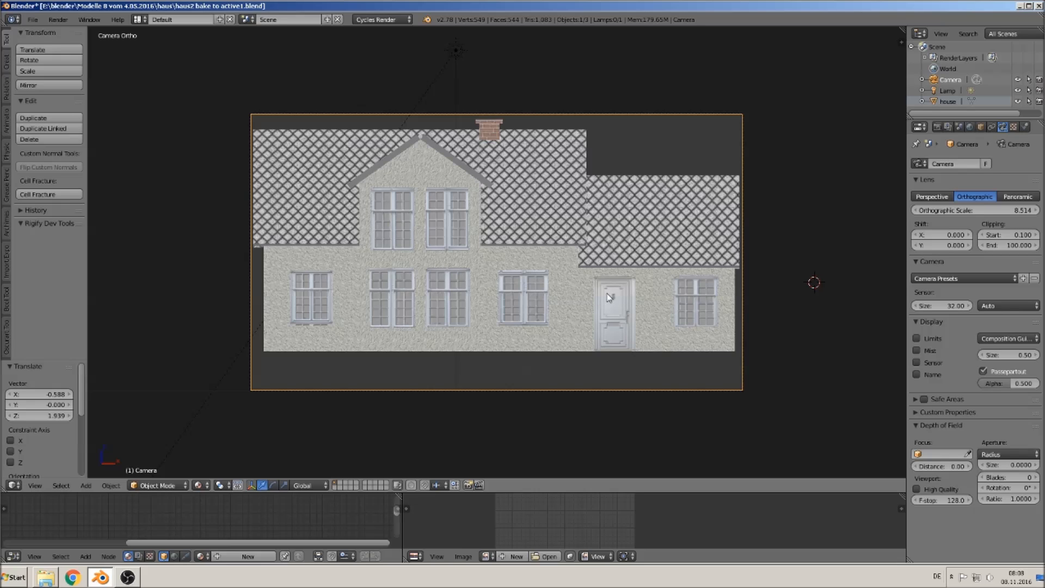
- Render the camera view as an image and enlarge the render result area
{"action": "left_click", "coordinate": [57, 20]}
{"action": "mouse_move", "coordinate": [89, 20]}
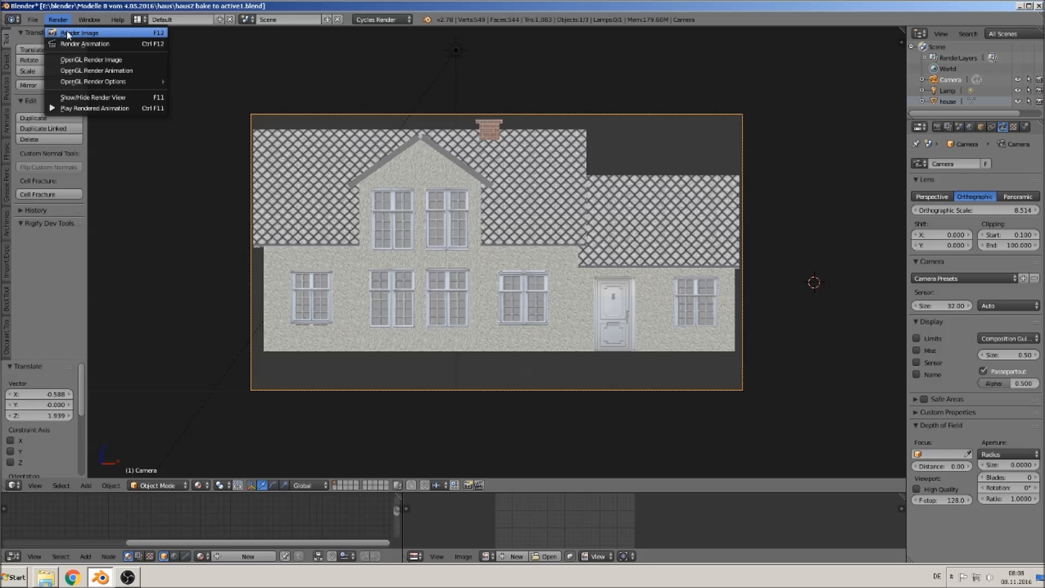
{"action": "left_click", "coordinate": [68, 32]}
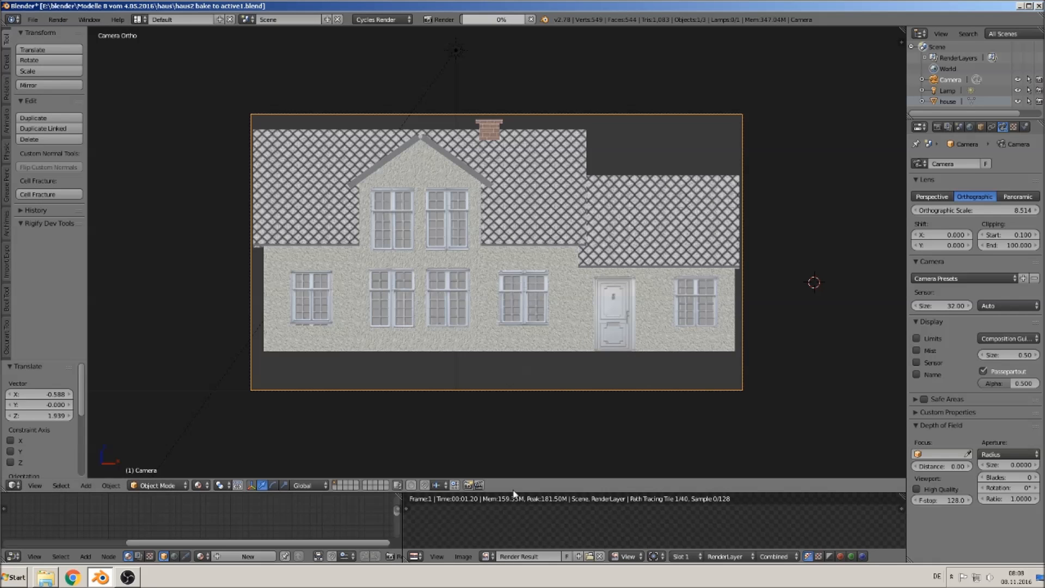
{"action": "left_click_drag", "start_coordinate": [513, 490], "coordinate": [513, 284]}
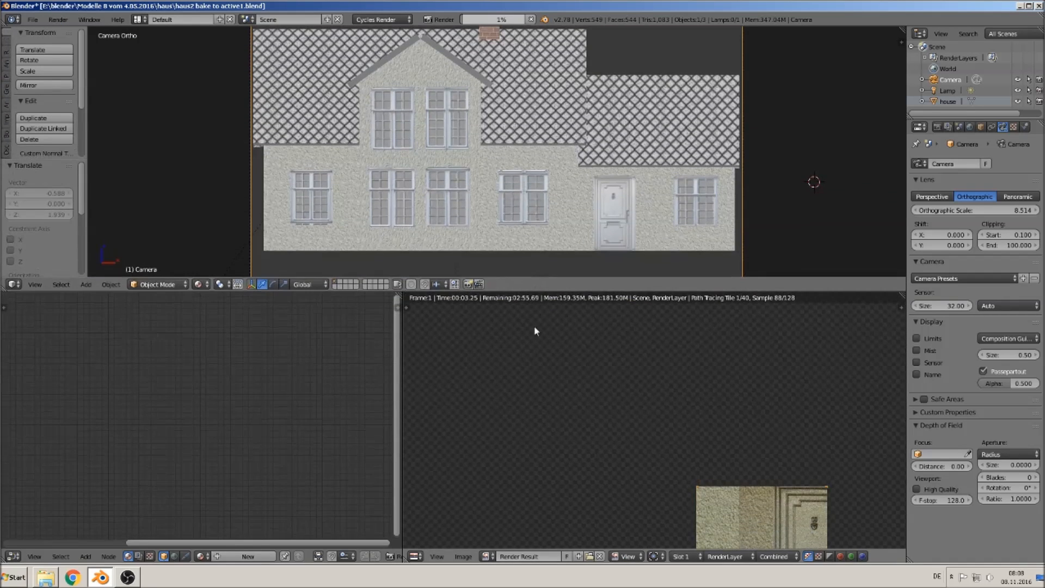
{"action": "scroll", "coordinate": [566, 460], "scroll_direction": "up", "scroll_amount": 2}
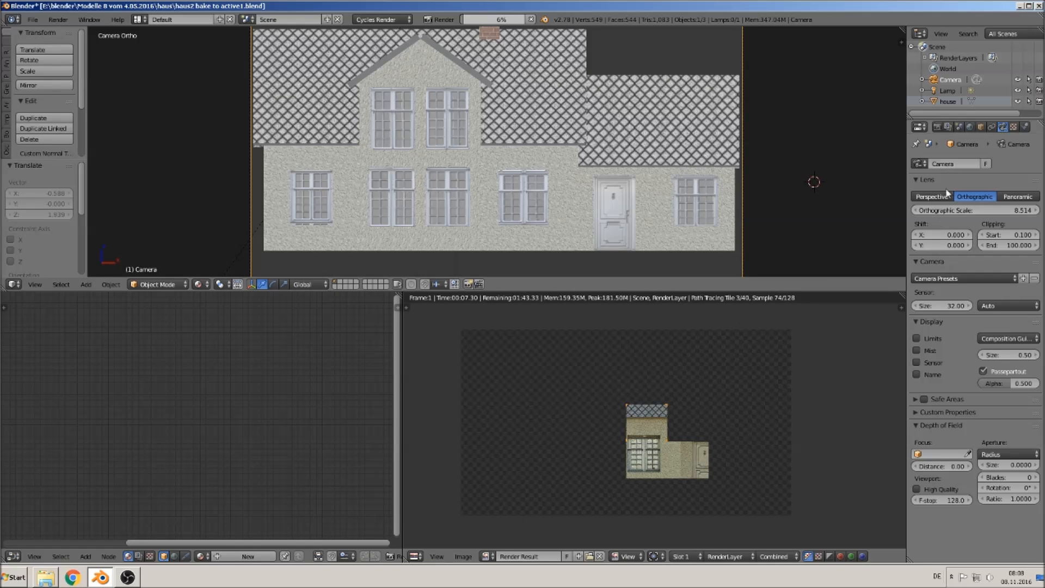
- Open the render settings and scroll through them while the render finishes
{"action": "left_click", "coordinate": [936, 126]}
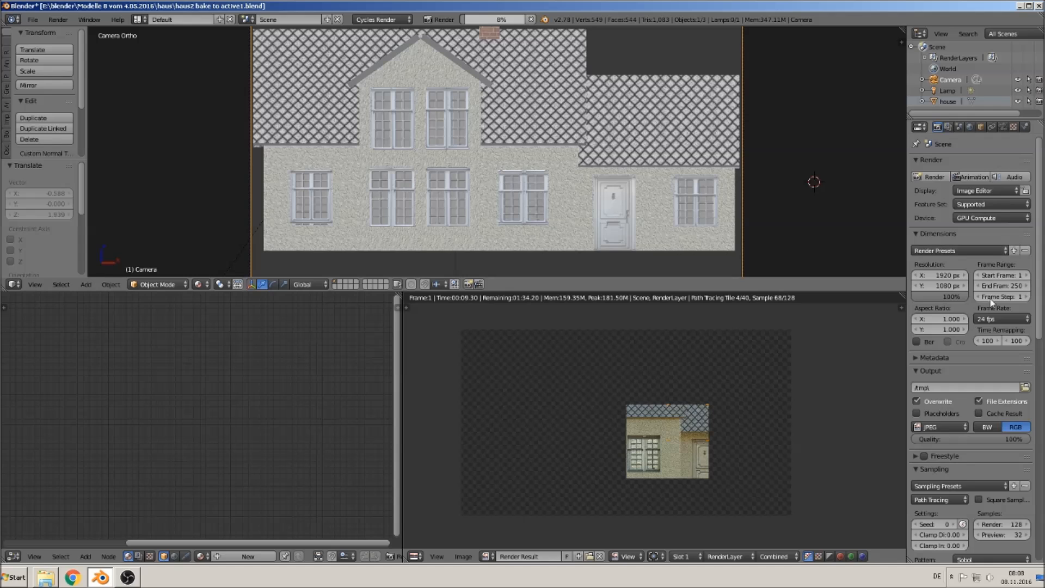
{"action": "scroll", "coordinate": [1012, 326], "scroll_direction": "down", "scroll_amount": 6}
{"action": "scroll", "coordinate": [1012, 397], "scroll_direction": "down", "scroll_amount": 12}
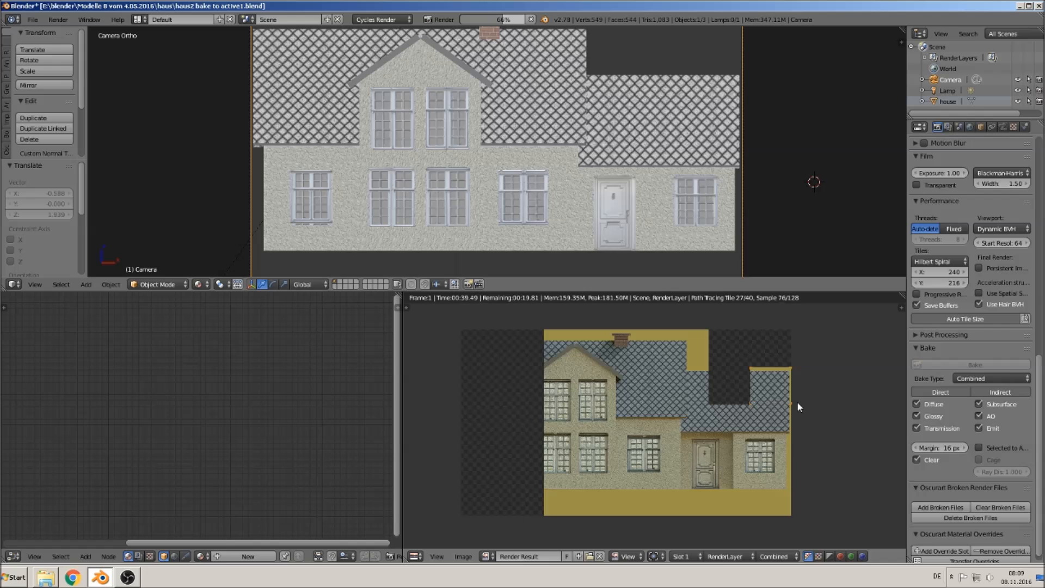
{"action": "scroll", "coordinate": [950, 292], "scroll_direction": "up", "scroll_amount": 8}
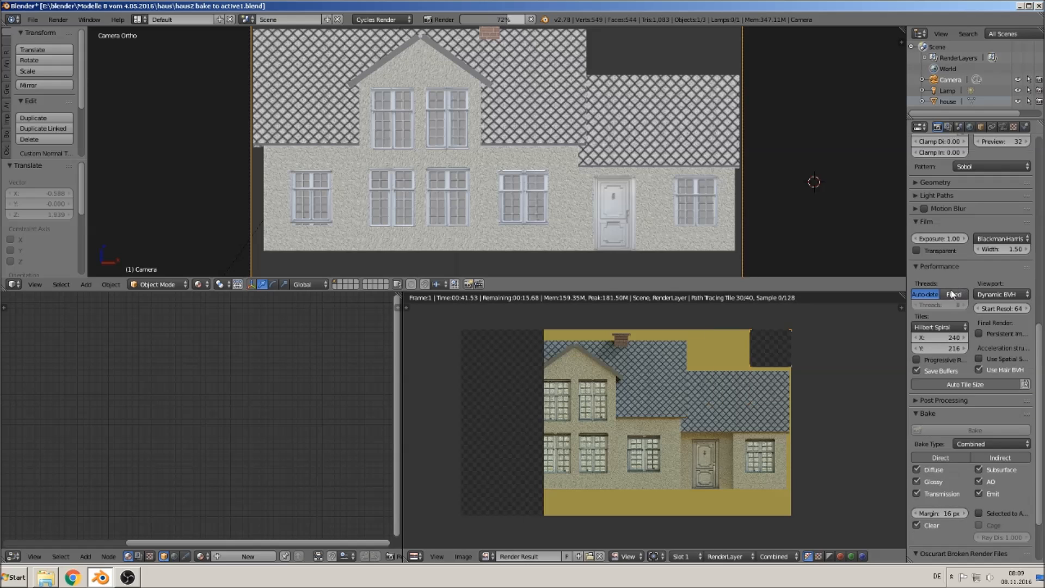
{"action": "scroll", "coordinate": [950, 292], "scroll_direction": "up", "scroll_amount": 8}
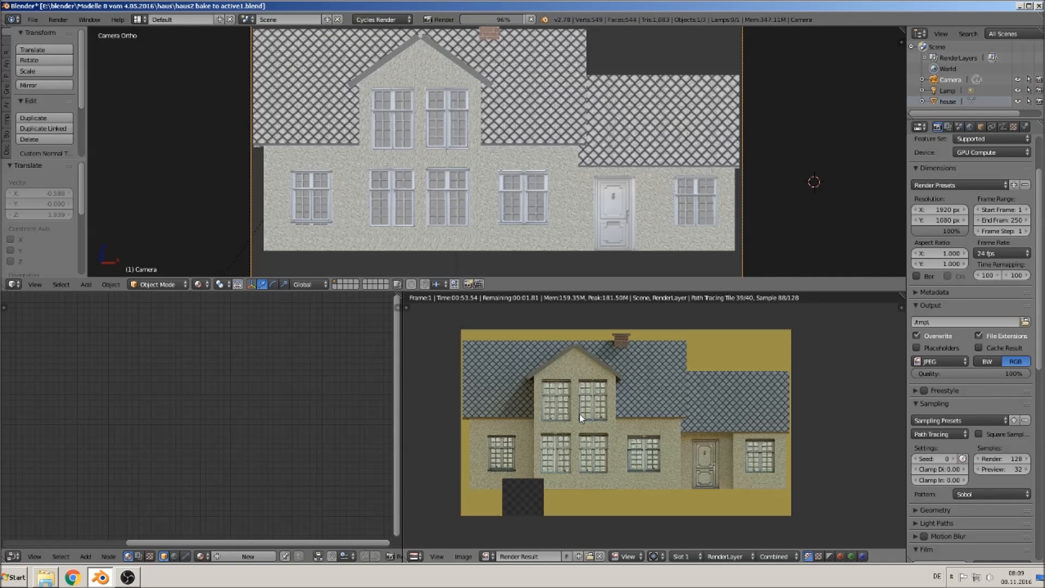
- Save the rendered image as house front bake 1.jpg
{"action": "left_click", "coordinate": [463, 556]}
{"action": "left_click", "coordinate": [520, 489]}
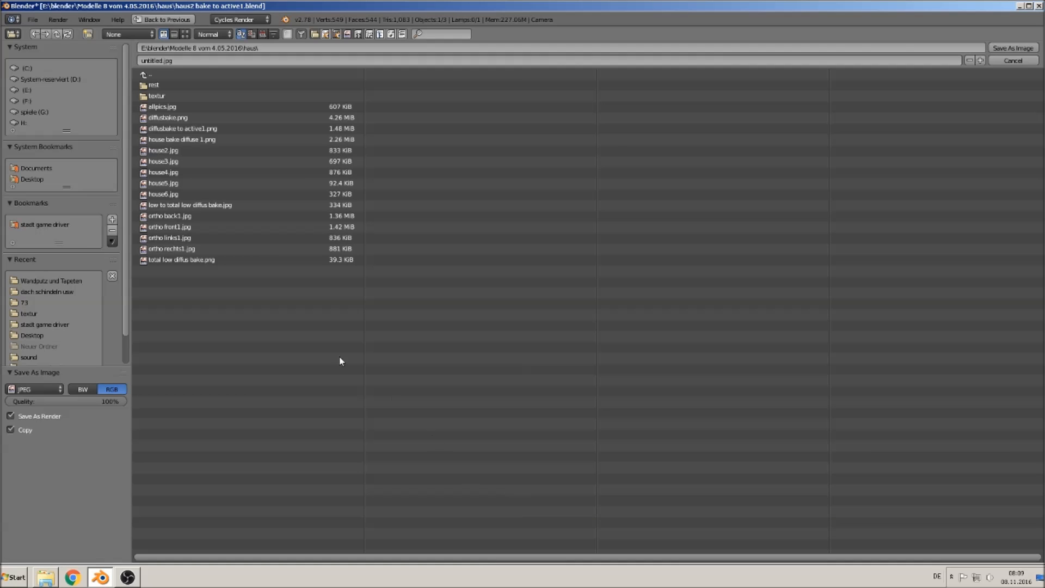
{"action": "left_click", "coordinate": [159, 60]}
{"action": "left_click", "coordinate": [163, 59]}
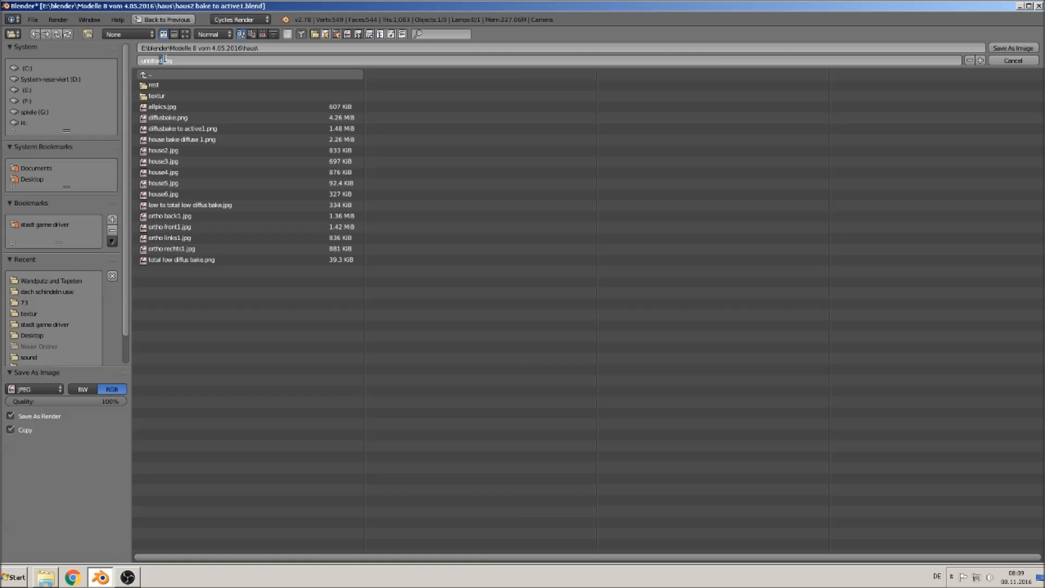
{"action": "key", "text": "ctrl+BackSpace"}
{"action": "type", "text": "house front"}
{"action": "type", "text": "."}
{"action": "left_click", "coordinate": [1021, 48]}
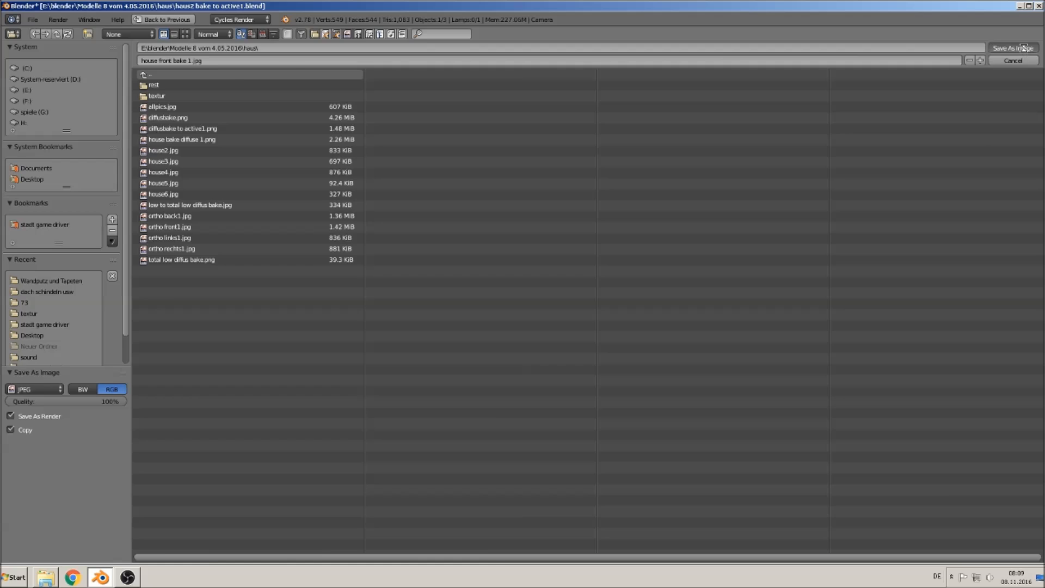
- Select the house and rotate it 90 degrees around the Z axis
{"action": "scroll", "coordinate": [579, 173], "scroll_direction": "down", "scroll_amount": 3}
{"action": "right_click", "coordinate": [504, 154]}
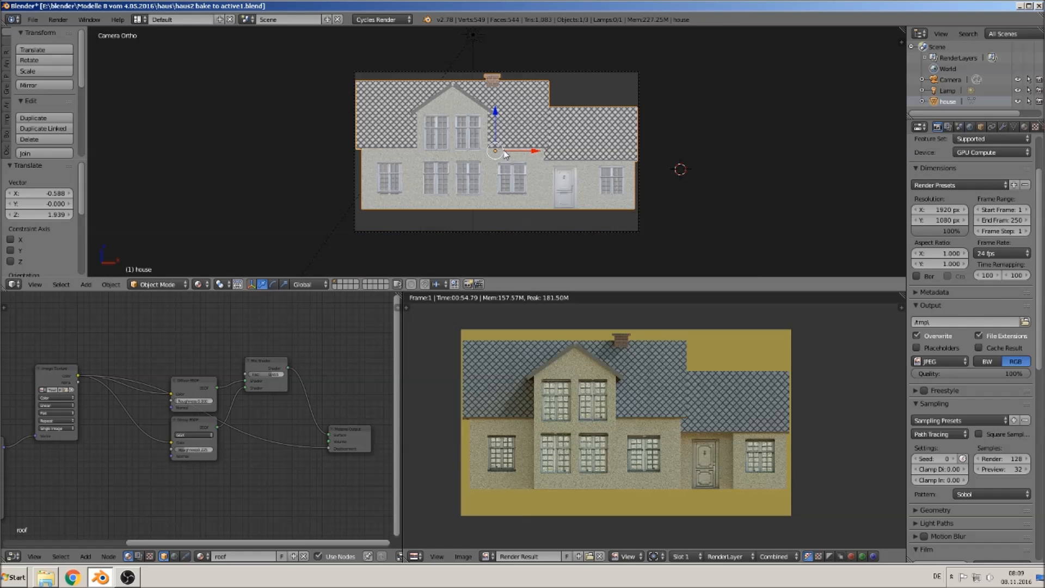
{"action": "type", "text": "rz90"}
{"action": "key", "text": "Return"}
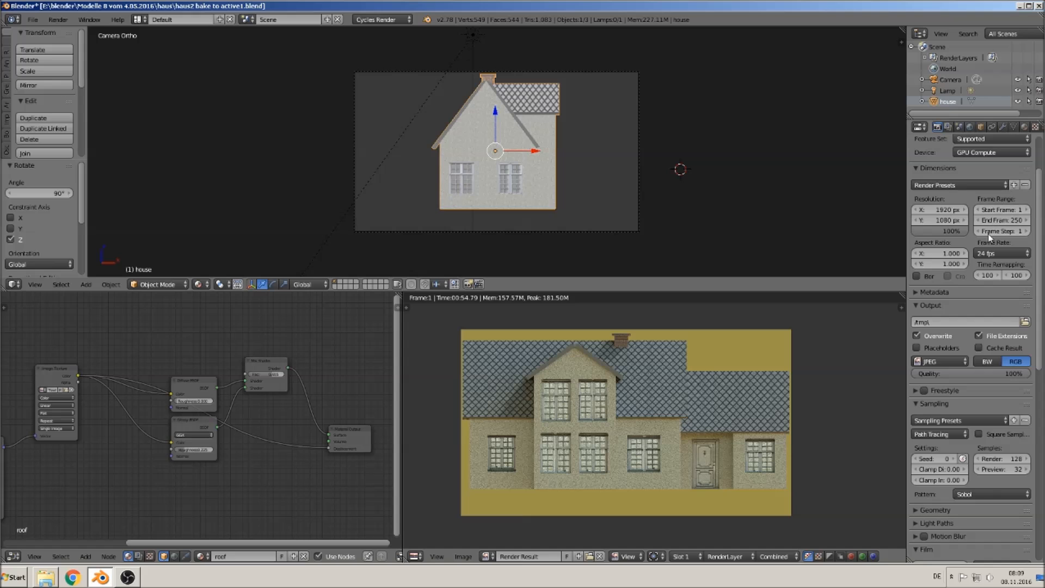
- Set the render tile size to 512 pixels
{"action": "scroll", "coordinate": [956, 445], "scroll_direction": "down", "scroll_amount": 5}
{"action": "scroll", "coordinate": [956, 445], "scroll_direction": "down", "scroll_amount": 4}
{"action": "left_click", "coordinate": [951, 424]}
{"action": "type", "text": "512"}
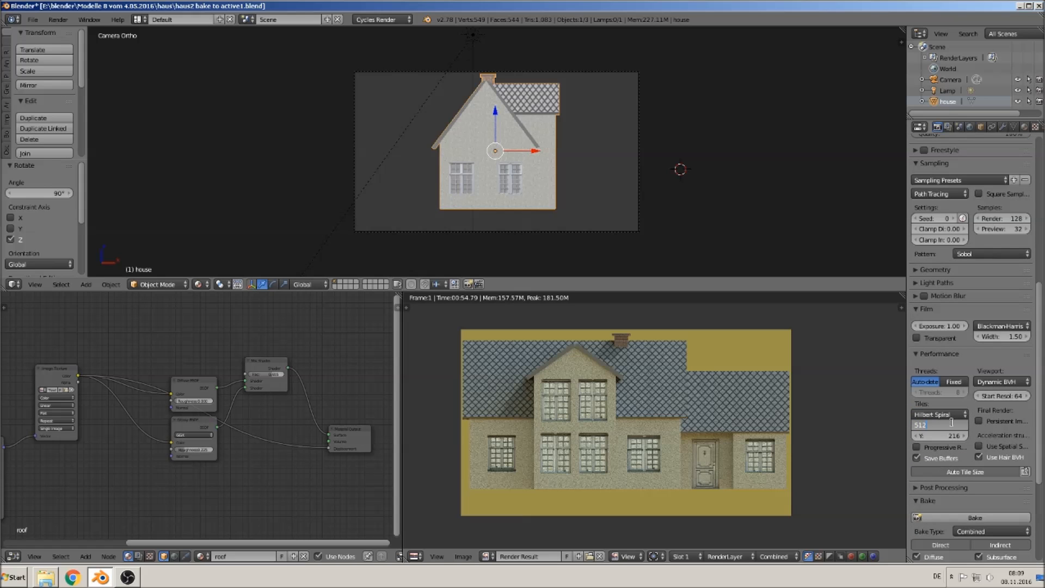
{"action": "key", "text": "Tab"}
{"action": "type", "text": "51"}
{"action": "key", "text": "Escape"}
{"action": "left_click", "coordinate": [935, 425]}
{"action": "type", "text": "512"}
{"action": "key", "text": "Tab"}
{"action": "type", "text": "512"}
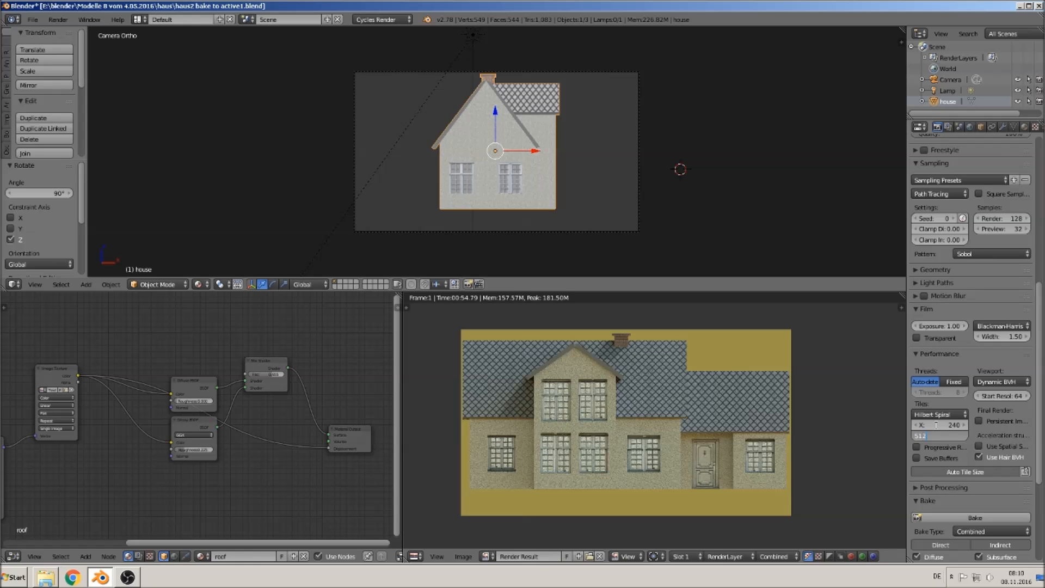
{"action": "key", "text": "Return"}
- Render the camera view of the rotated house and zoom into the render result to inspect it
{"action": "scroll", "coordinate": [1014, 439], "scroll_direction": "up", "scroll_amount": 10}
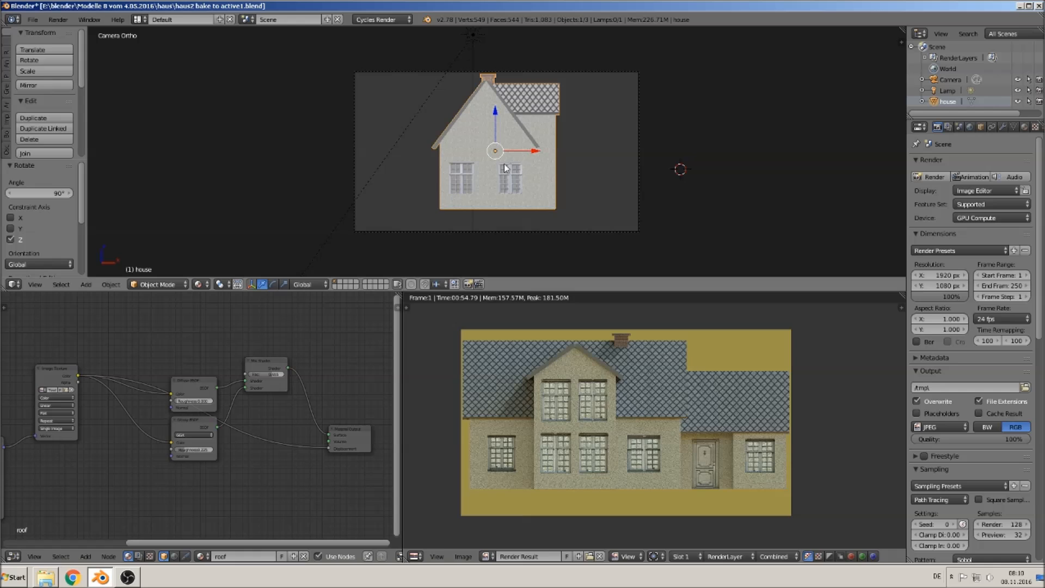
{"action": "key", "text": "F12"}
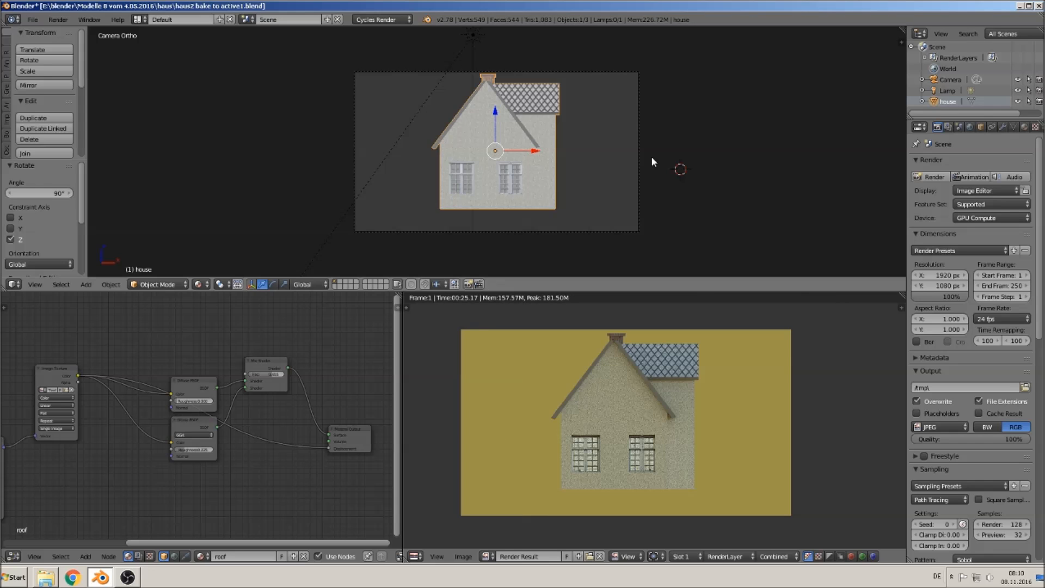
{"action": "scroll", "coordinate": [675, 375], "scroll_direction": "up", "scroll_amount": 3}
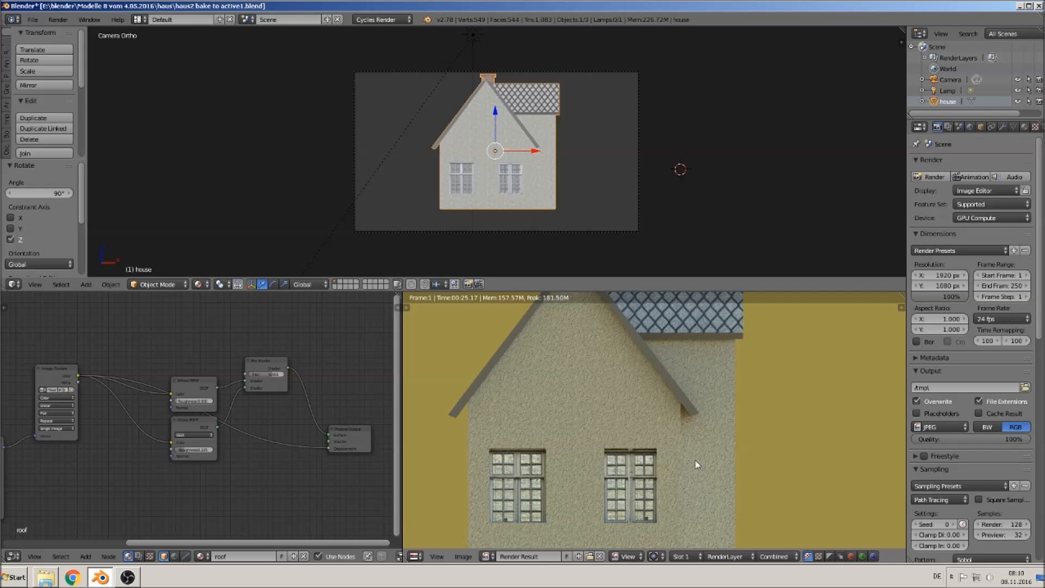
{"action": "scroll", "coordinate": [560, 488], "scroll_direction": "down", "scroll_amount": 3}
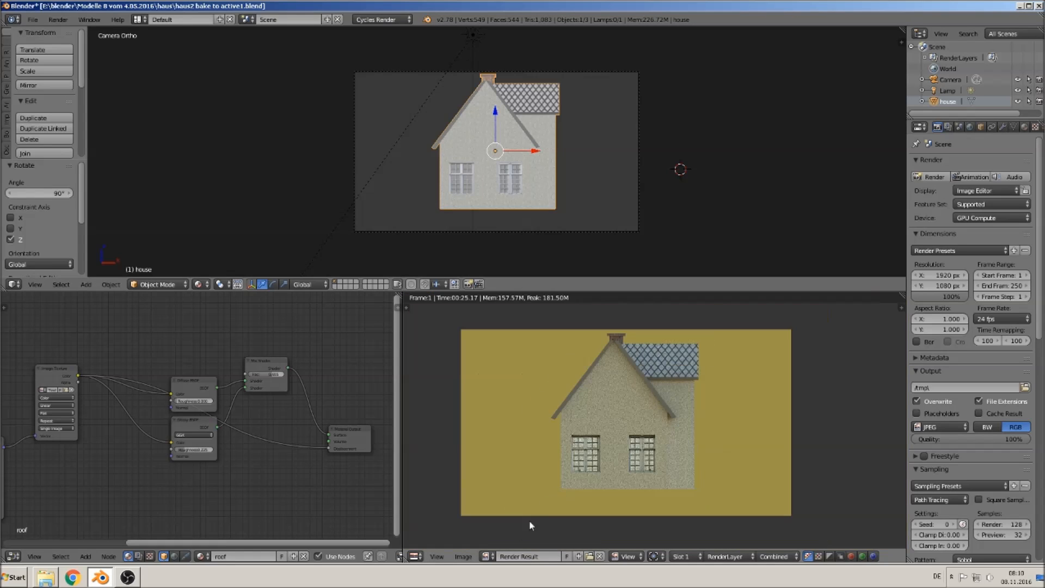
- Save the rendered image as house left bake 1.jpg
{"action": "left_click", "coordinate": [463, 556]}
{"action": "left_click", "coordinate": [501, 488]}
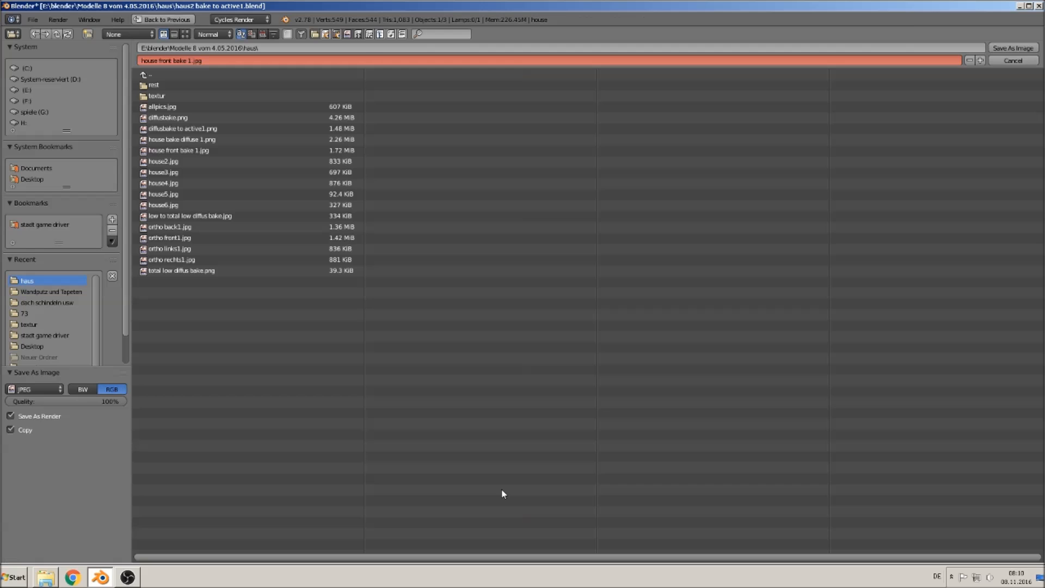
{"action": "left_click", "coordinate": [164, 62]}
{"action": "left_click", "coordinate": [172, 61]}
{"action": "key", "text": "BackSpace"}
{"action": "key", "text": "BackSpace"}
{"action": "key", "text": "BackSpace"}
{"action": "key", "text": "BackSpace"}
{"action": "key", "text": "BackSpace"}
{"action": "type", "text": "left"}
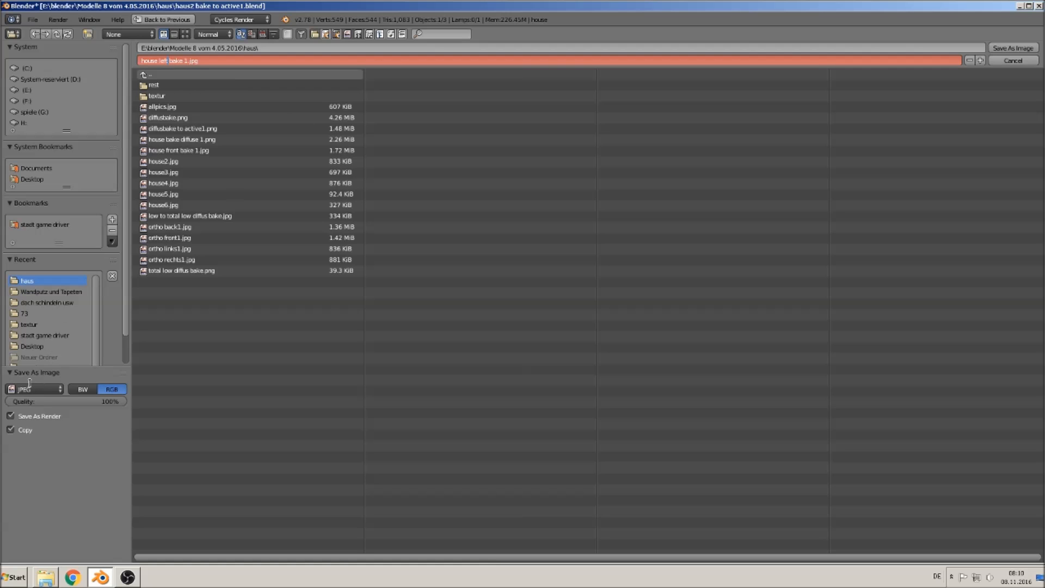
{"action": "left_click", "coordinate": [1017, 48]}
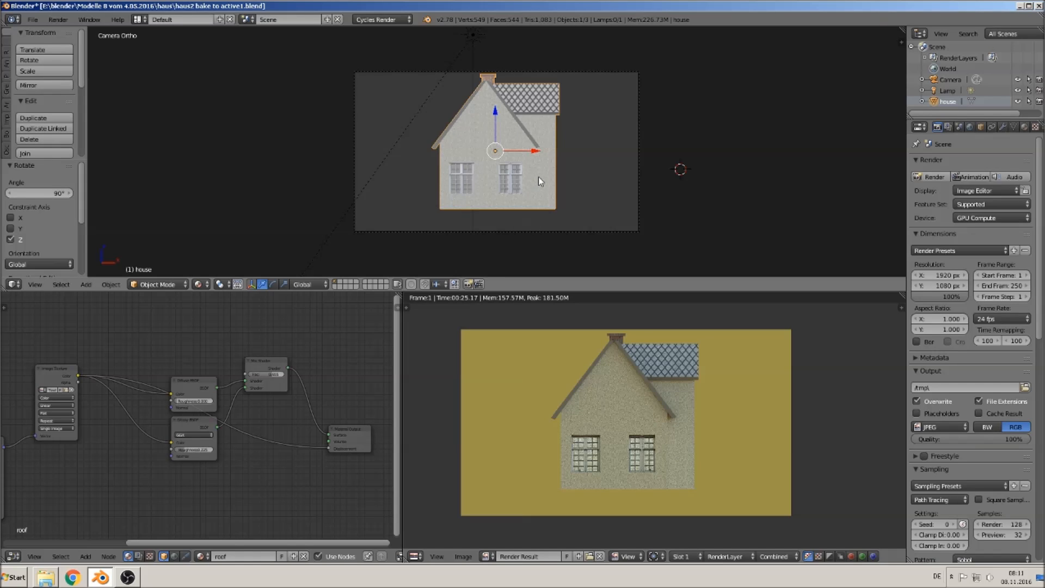
- Rotate the house 90 degrees around the Z axis
{"action": "type", "text": "rz"}
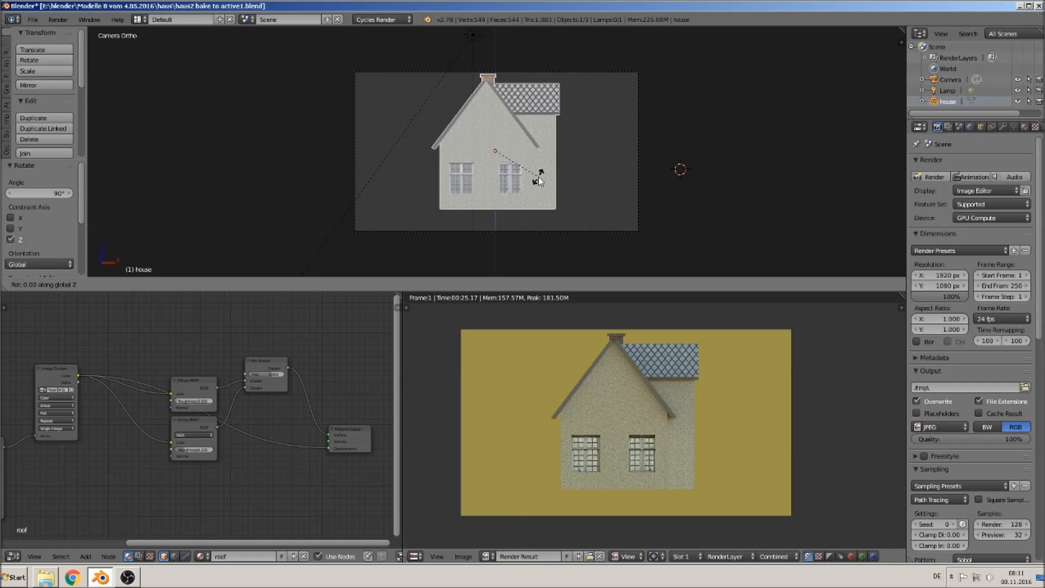
{"action": "type", "text": "90"}
{"action": "key", "text": "Return"}
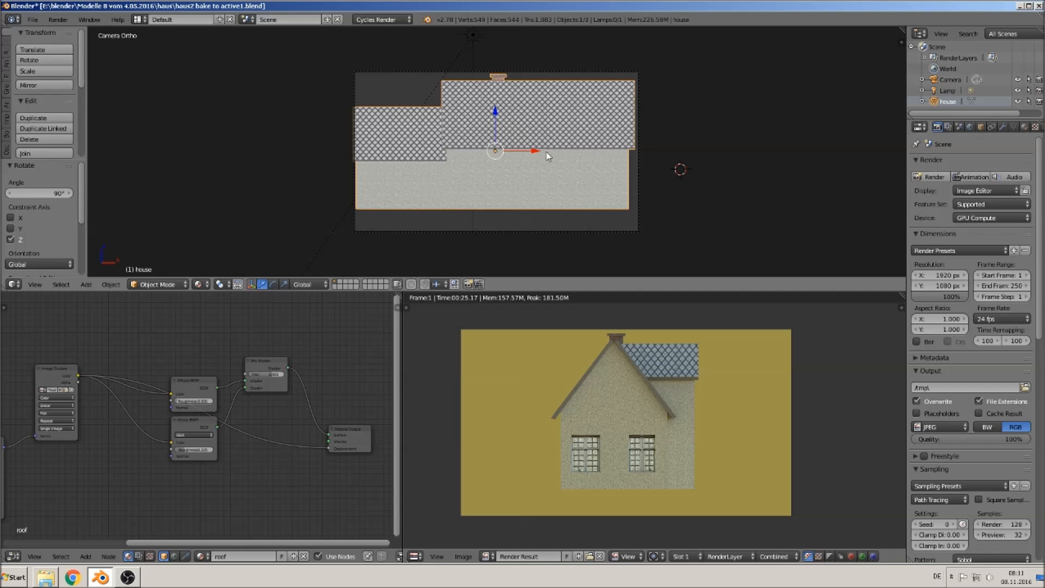
- Select the camera and set its orthographic scale to 8.814
{"action": "right_click", "coordinate": [440, 235]}
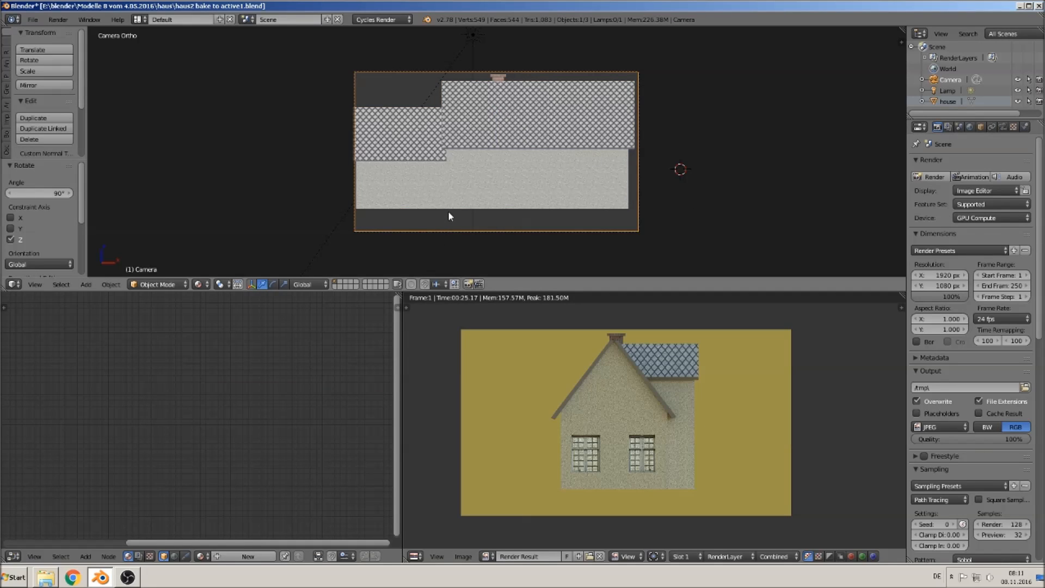
{"action": "right_click", "coordinate": [449, 212]}
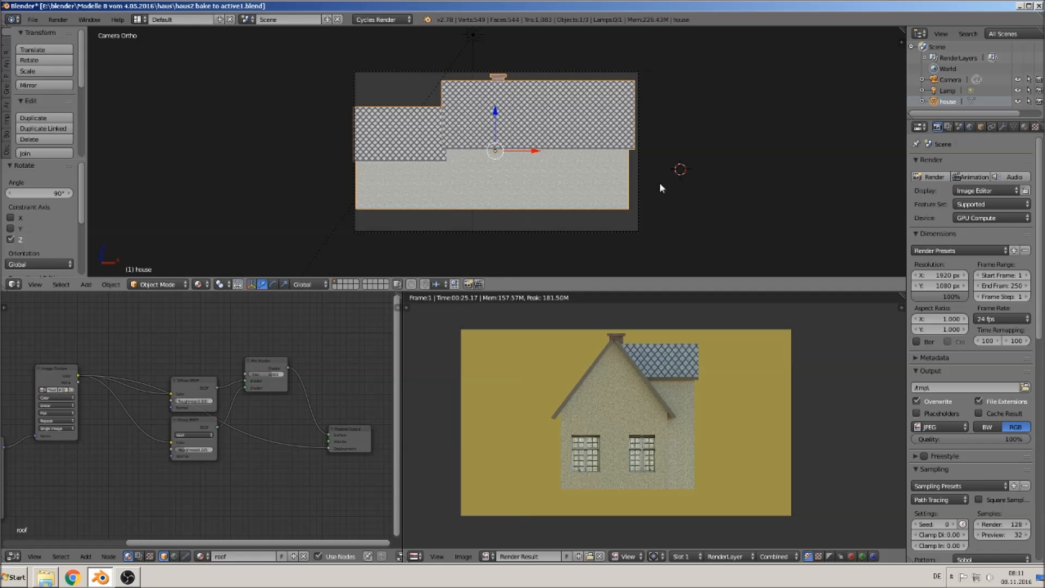
{"action": "left_click", "coordinate": [965, 79]}
{"action": "left_click", "coordinate": [1003, 128]}
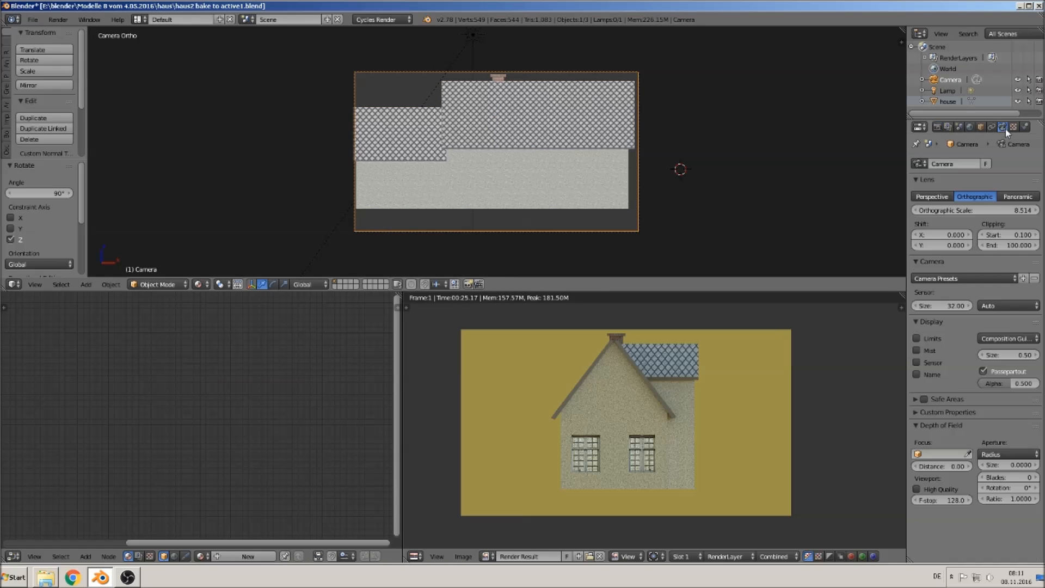
{"action": "left_click", "coordinate": [915, 210]}
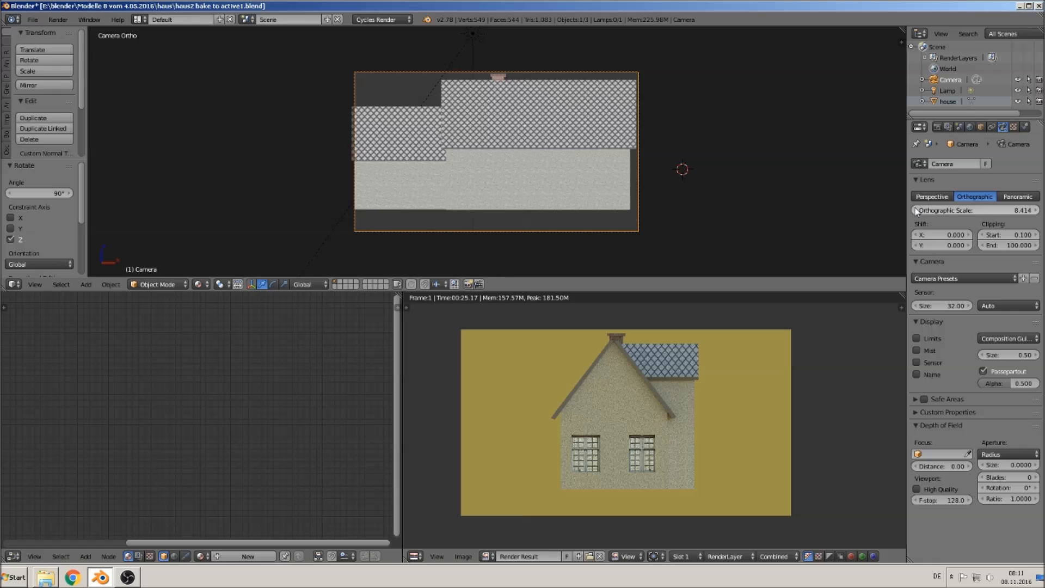
{"action": "left_click", "coordinate": [1035, 211]}
{"action": "left_click", "coordinate": [1035, 211]}
{"action": "left_click", "coordinate": [1035, 211]}
{"action": "left_click", "coordinate": [1036, 210]}
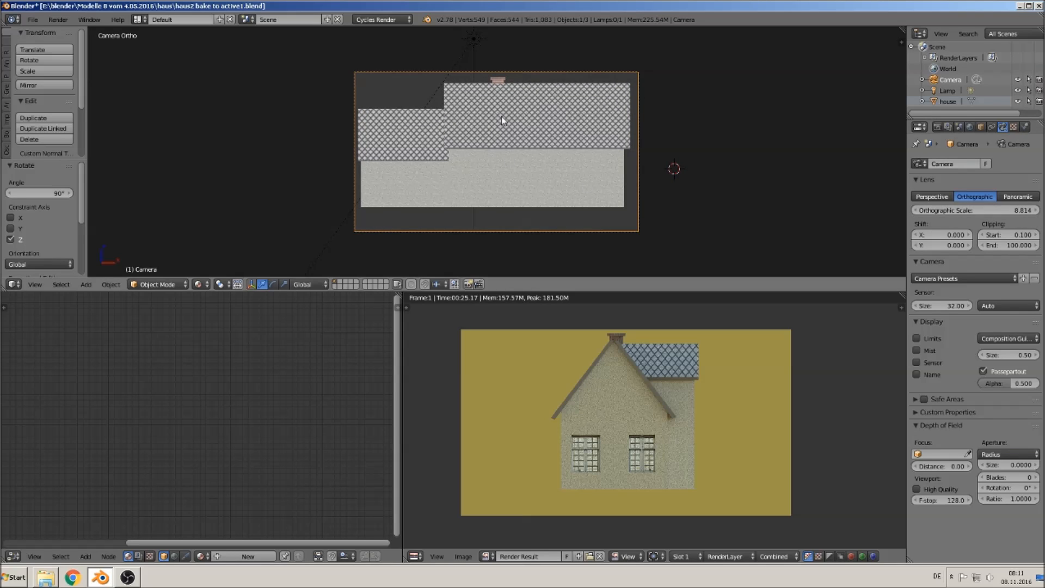
- Render the camera view and save the image as house back bake 1.jpg
{"action": "key", "text": "F12"}
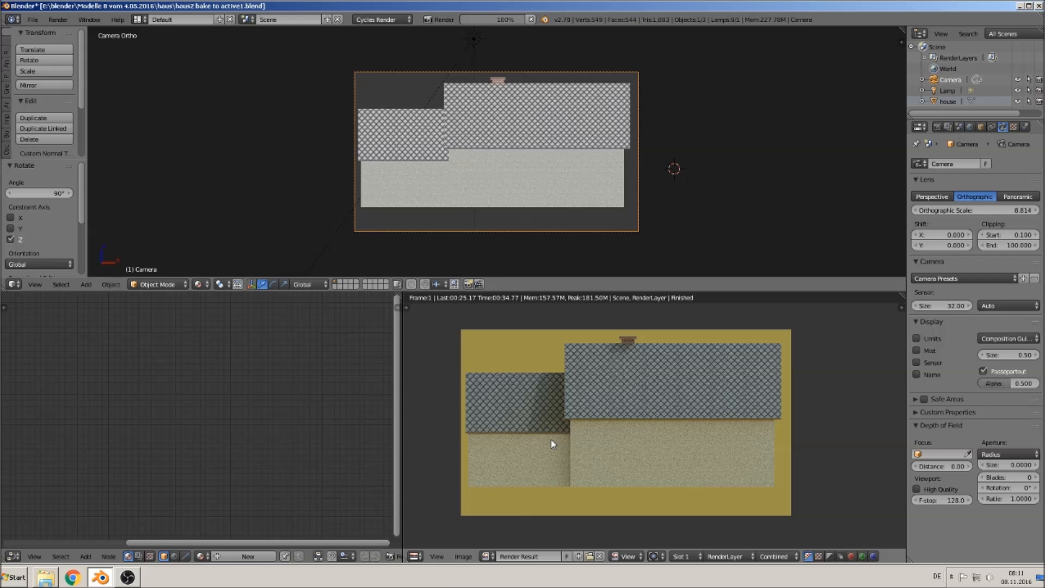
{"action": "left_click", "coordinate": [461, 557]}
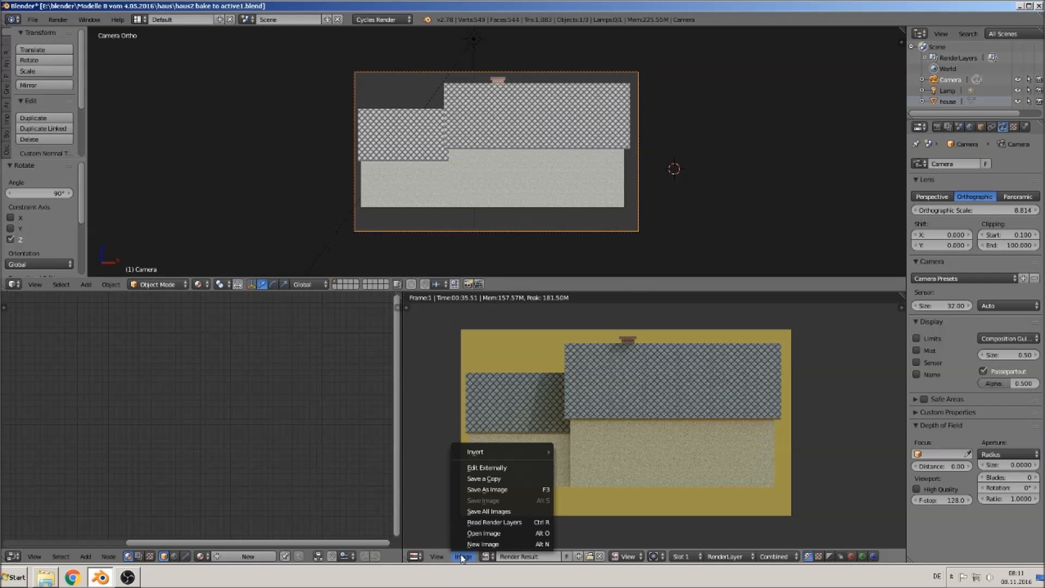
{"action": "left_click", "coordinate": [505, 489]}
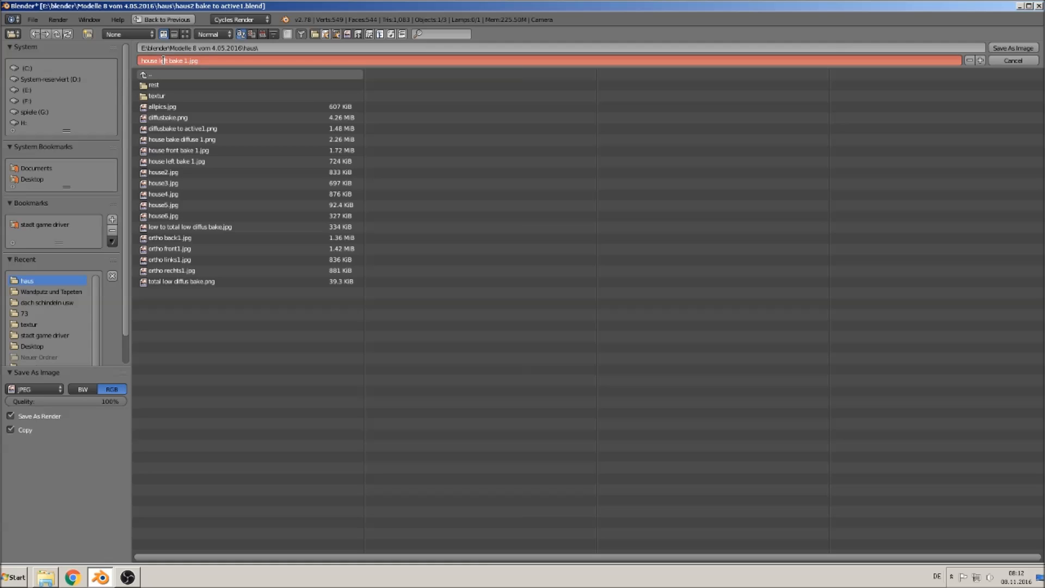
{"action": "left_click_drag", "start_coordinate": [169, 60], "coordinate": [158, 60]}
{"action": "type", "text": "back"}
{"action": "left_click", "coordinate": [1021, 47]}
{"action": "left_click", "coordinate": [1021, 47]}
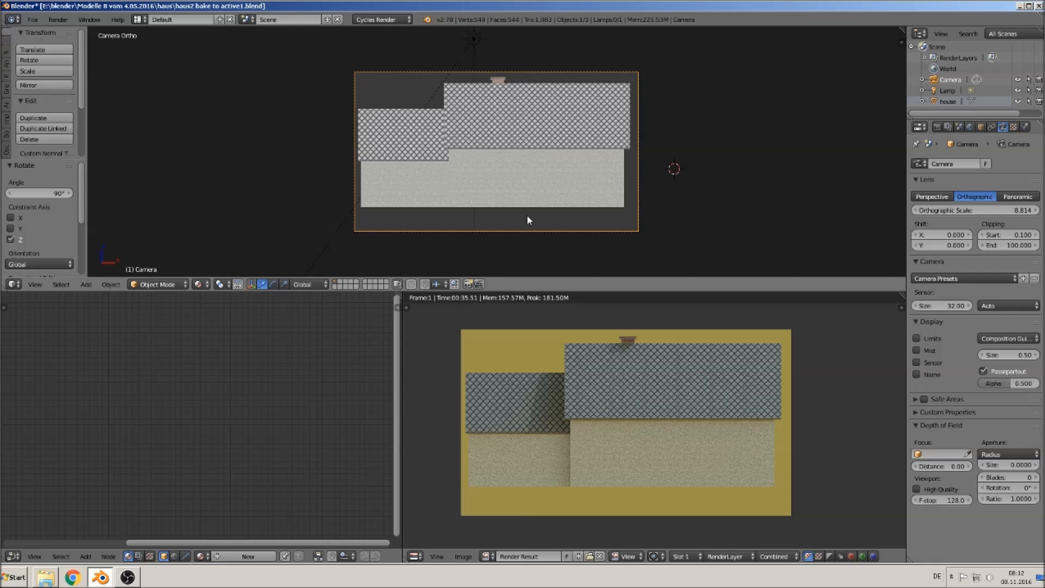
- Select the house and rotate it 90 degrees around the Z axis
{"action": "right_click", "coordinate": [505, 140]}
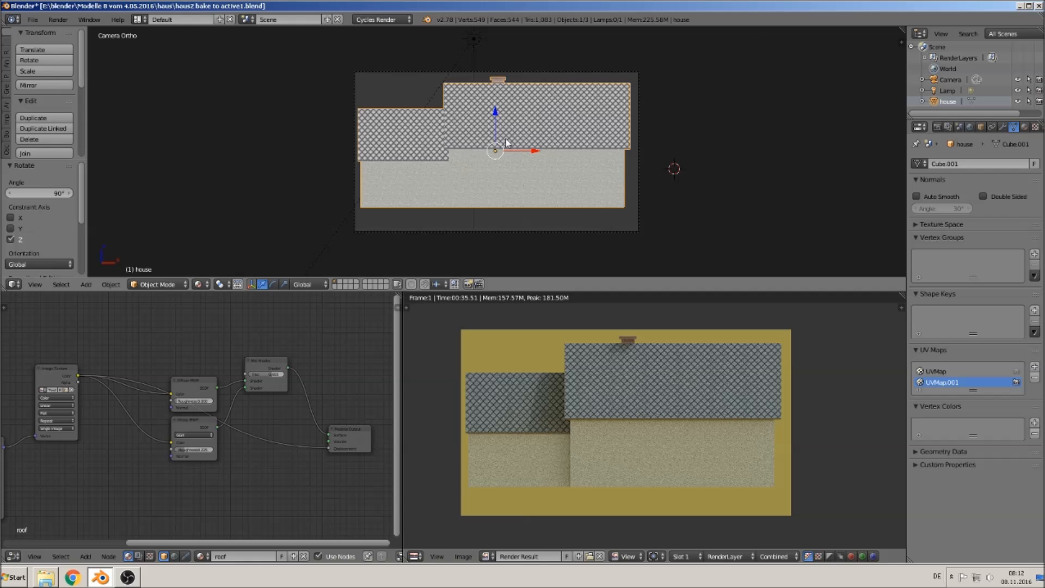
{"action": "key", "text": "r"}
{"action": "key", "text": "z"}
{"action": "key", "text": "9"}
{"action": "key", "text": "0"}
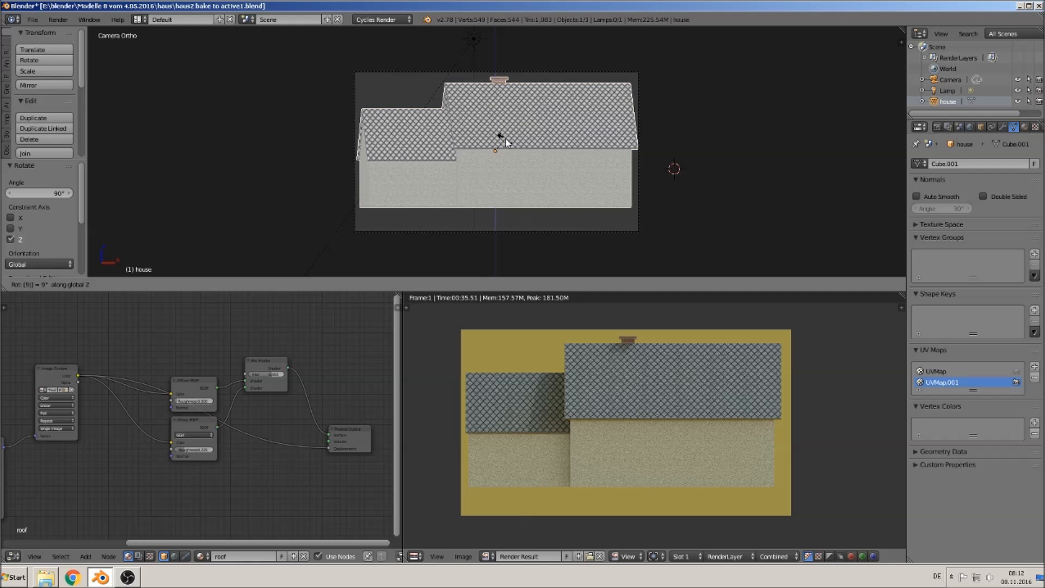
{"action": "key", "text": "Return"}
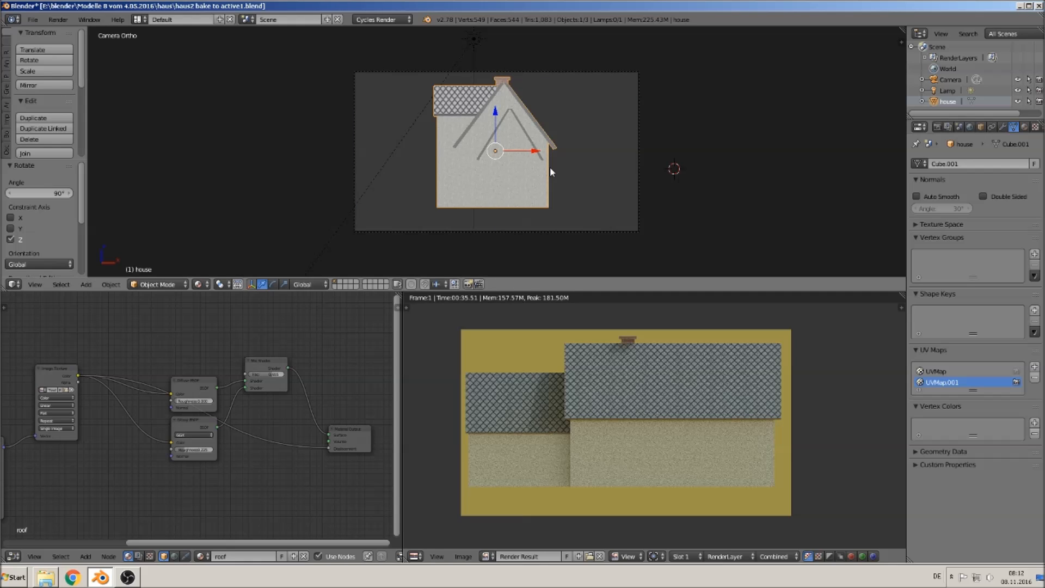
- Render the camera view and save the image as house right bake 1.jpg
{"action": "key", "text": "F12"}
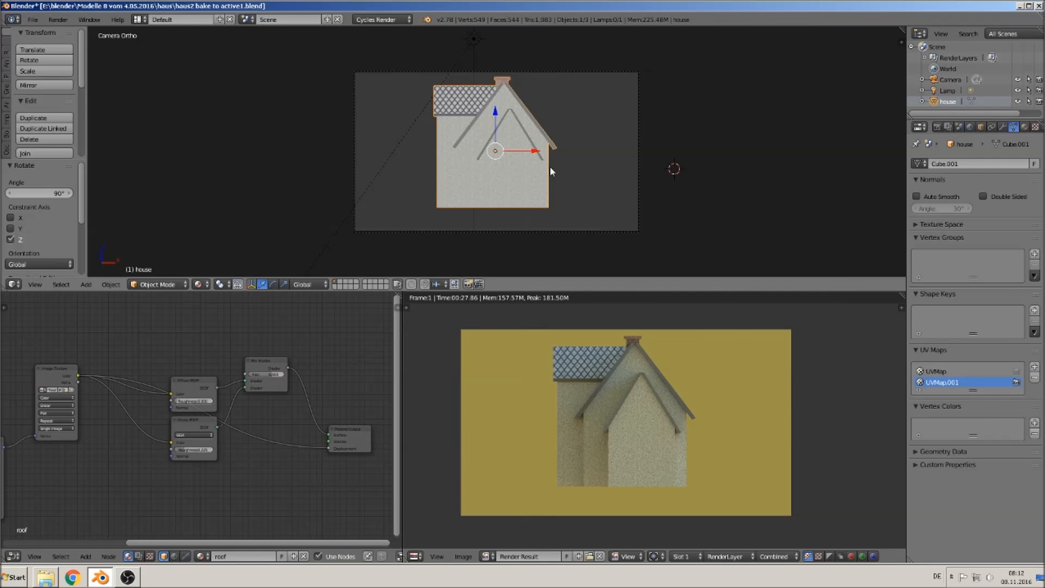
{"action": "left_click", "coordinate": [463, 556]}
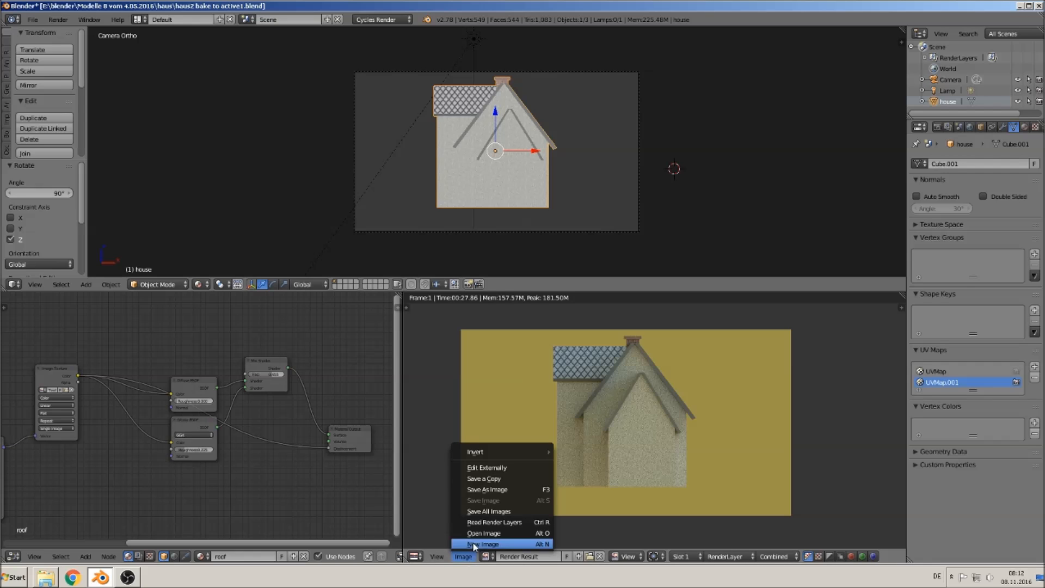
{"action": "left_click", "coordinate": [493, 489]}
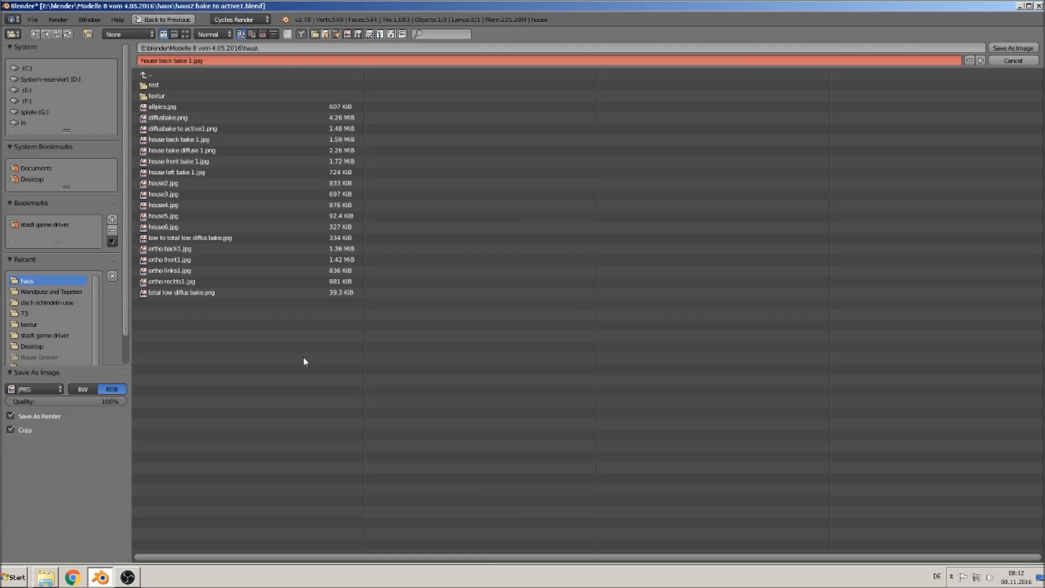
{"action": "left_click", "coordinate": [173, 59]}
{"action": "left_click", "coordinate": [171, 61]}
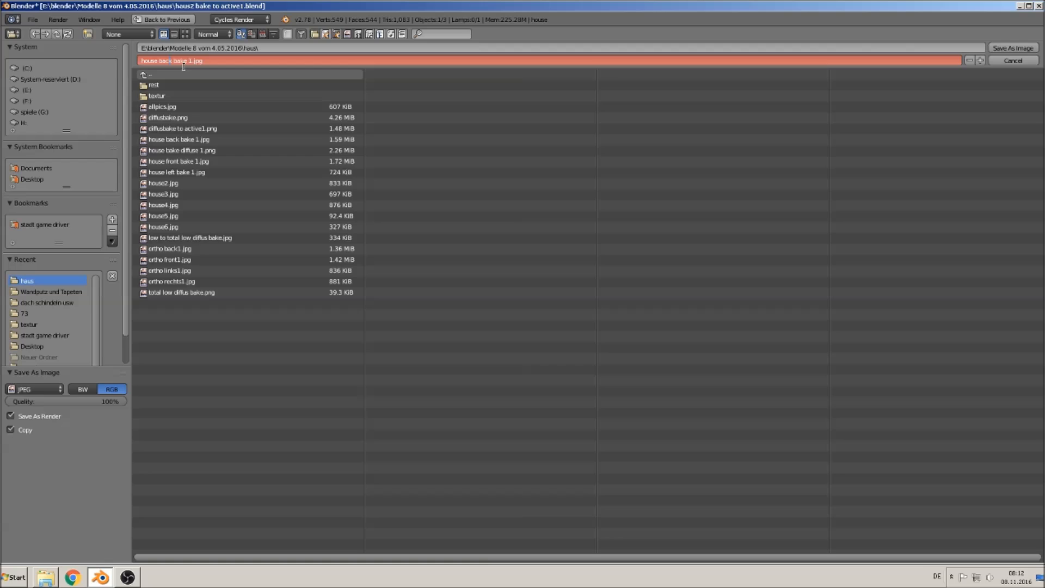
{"action": "key", "text": "BackSpace"}
{"action": "key", "text": "BackSpace"}
{"action": "key", "text": "BackSpace"}
{"action": "key", "text": "Delete"}
{"action": "type", "text": "right"}
{"action": "left_click", "coordinate": [1016, 48]}
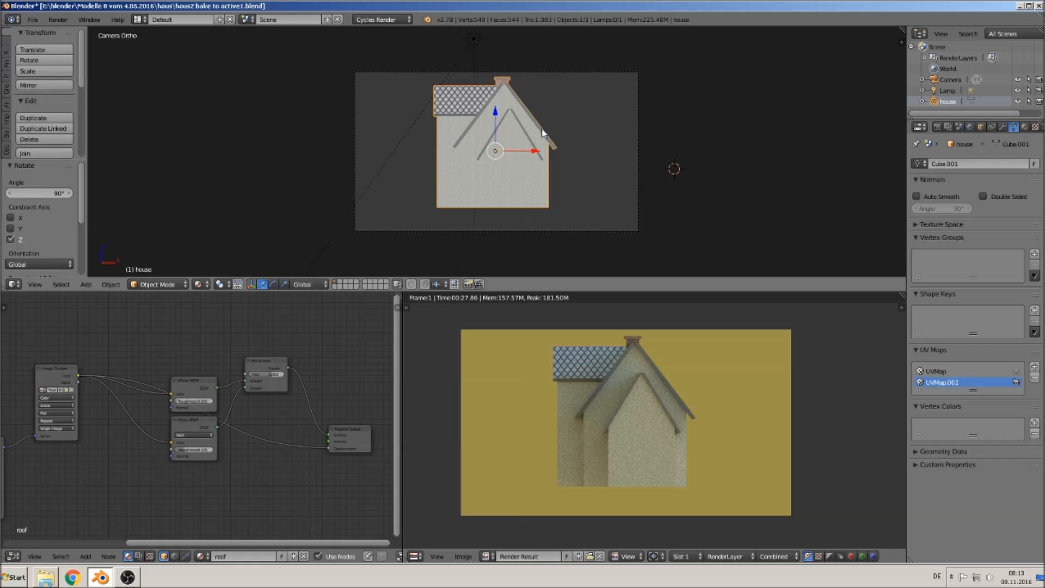
- Rotate the house another 90 degrees around the Z axis
{"action": "type", "text": "rz"}
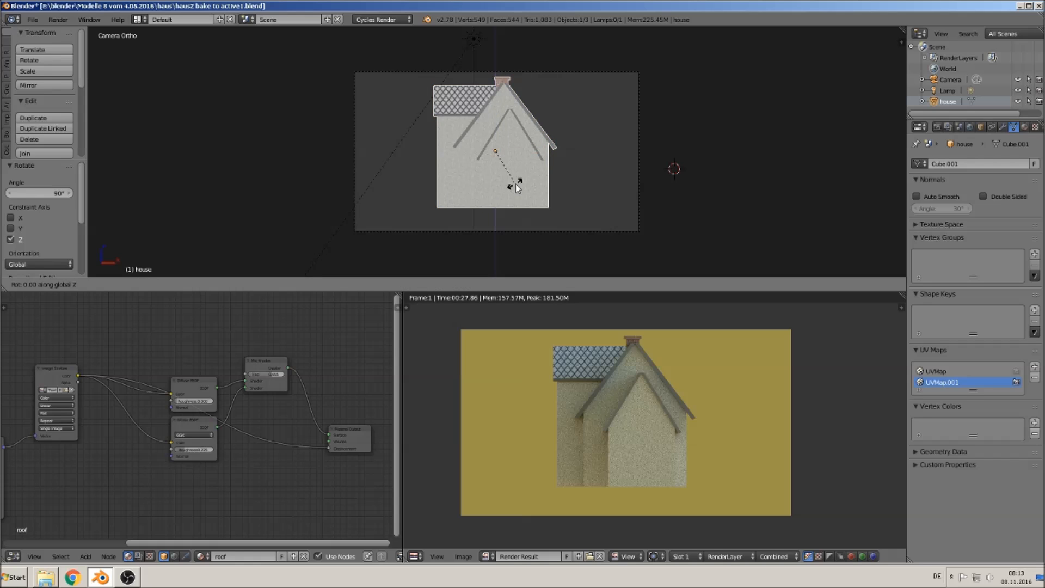
{"action": "type", "text": "90"}
{"action": "key", "text": "Return"}
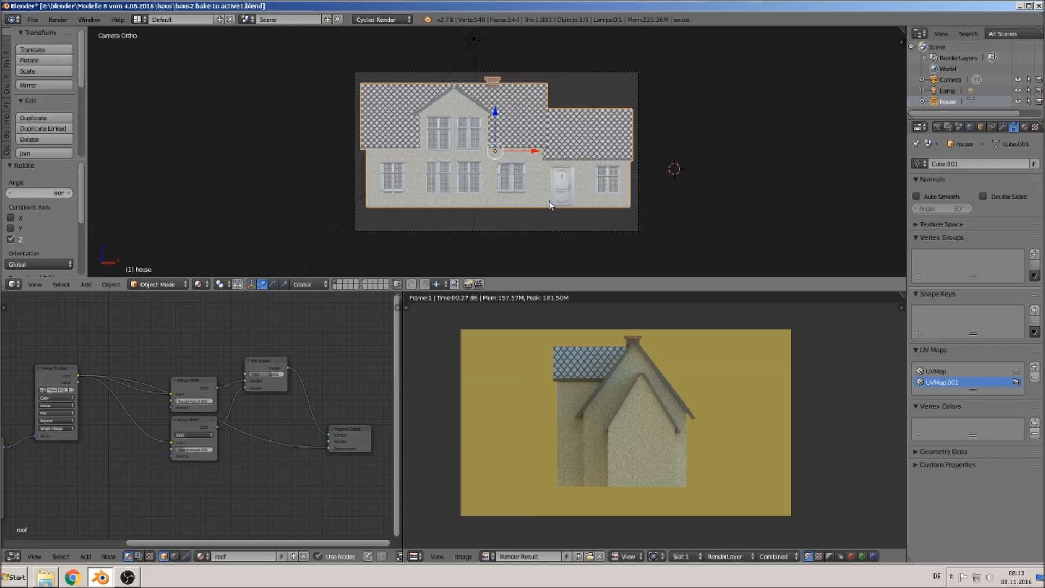
- Duplicate the house and move the copy along the X axis beside the original
{"action": "key", "text": "KP_0"}
{"action": "scroll", "coordinate": [580, 194], "scroll_direction": "down", "scroll_amount": 3}
{"action": "middle_click_drag", "start_coordinate": [580, 195], "coordinate": [354, 174]}
{"action": "scroll", "coordinate": [542, 217], "scroll_direction": "up", "scroll_amount": 5}
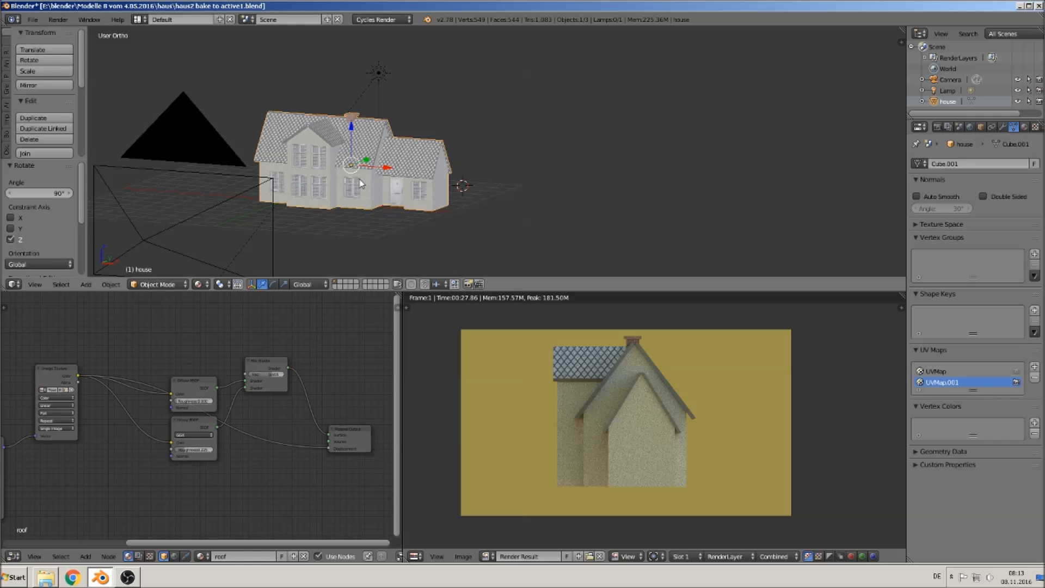
{"action": "key", "text": "shift+d"}
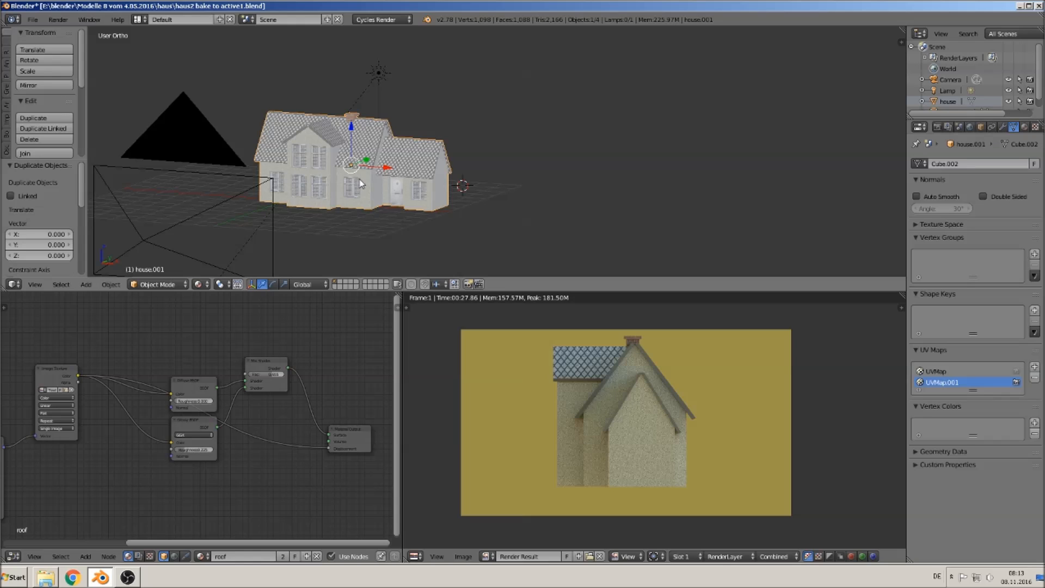
{"action": "key", "text": "x"}
{"action": "left_click", "coordinate": [635, 232]}
{"action": "middle_click_drag", "start_coordinate": [636, 233], "coordinate": [423, 207], "text": "shift"}
- Enter Edit Mode on the duplicate house and start selecting the outer corner vertices of its roof
{"action": "key", "text": "Tab"}
{"action": "scroll", "coordinate": [386, 171], "scroll_direction": "up", "scroll_amount": 2}
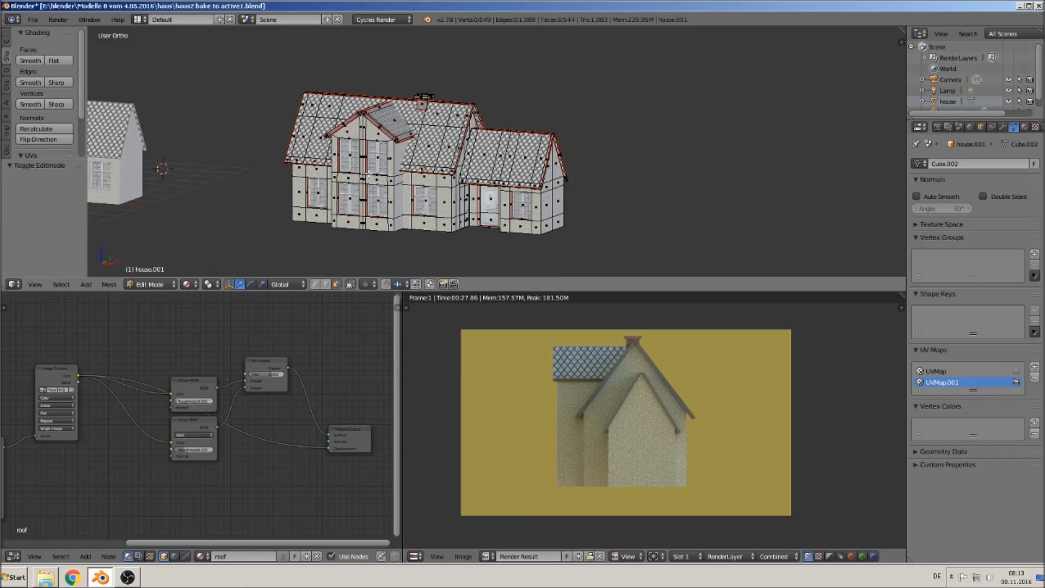
{"action": "scroll", "coordinate": [313, 250], "scroll_direction": "up", "scroll_amount": 5}
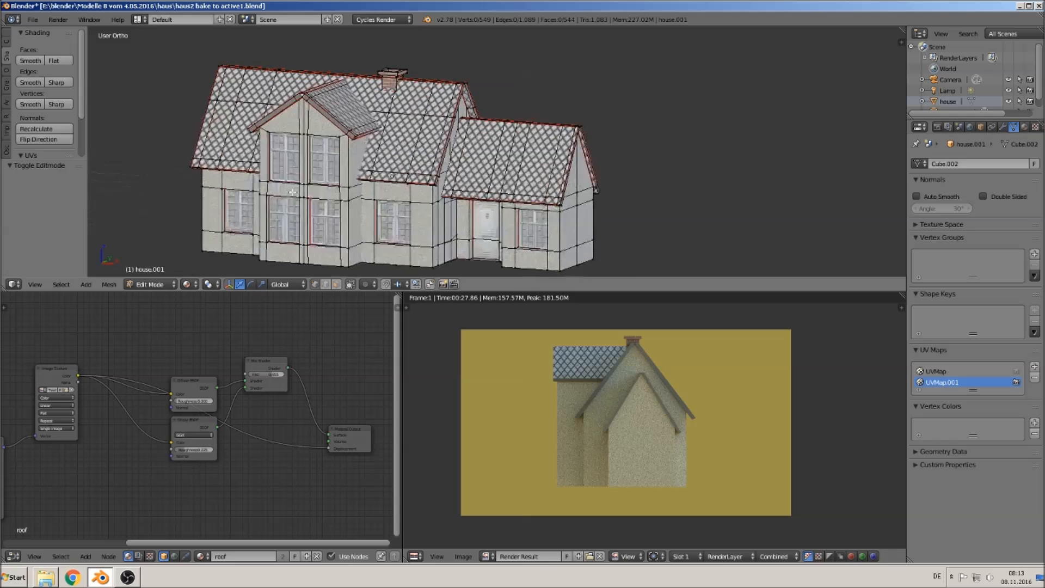
{"action": "middle_click_drag", "start_coordinate": [311, 241], "coordinate": [432, 220], "text": "shift"}
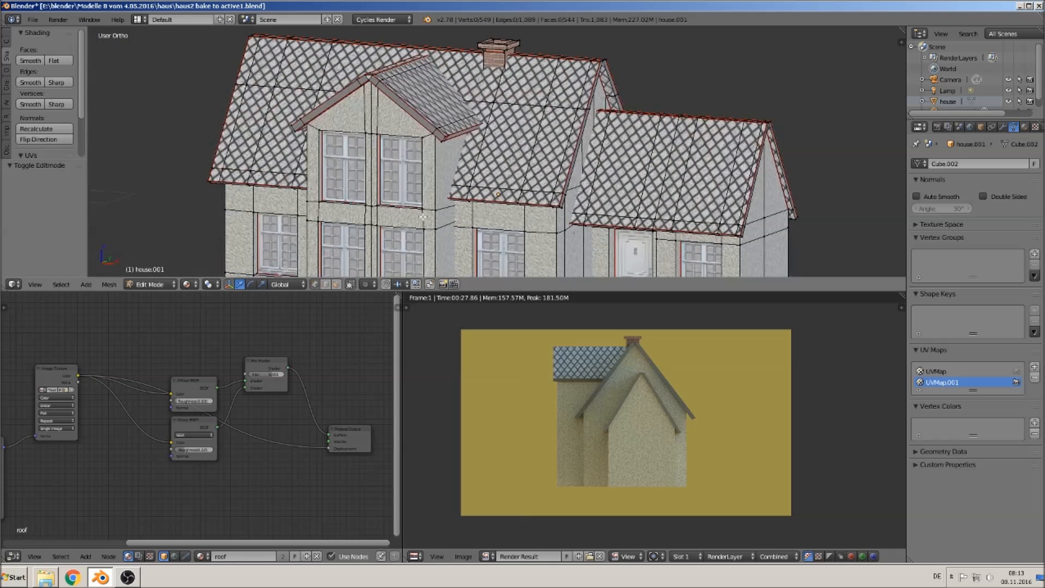
{"action": "right_click", "coordinate": [213, 181]}
{"action": "right_click", "coordinate": [556, 203]}
{"action": "right_click", "coordinate": [208, 176], "text": "shift"}
{"action": "right_click", "coordinate": [249, 37], "text": "shift"}
{"action": "right_click", "coordinate": [598, 60], "text": "shift"}
{"action": "middle_click_drag", "start_coordinate": [611, 91], "coordinate": [526, 119]}
{"action": "scroll", "coordinate": [523, 125], "scroll_direction": "up", "scroll_amount": 2}
{"action": "right_click", "coordinate": [500, 137], "text": "shift"}
{"action": "middle_click_drag", "start_coordinate": [653, 217], "coordinate": [411, 130], "text": "shift"}
{"action": "right_click", "coordinate": [495, 197], "text": "shift"}
{"action": "right_click", "coordinate": [705, 156], "text": "shift"}
{"action": "middle_click_drag", "start_coordinate": [699, 165], "coordinate": [676, 88]}
{"action": "middle_click_drag", "start_coordinate": [688, 223], "coordinate": [772, 121], "text": "shift"}
{"action": "right_click", "coordinate": [765, 166], "text": "shift"}
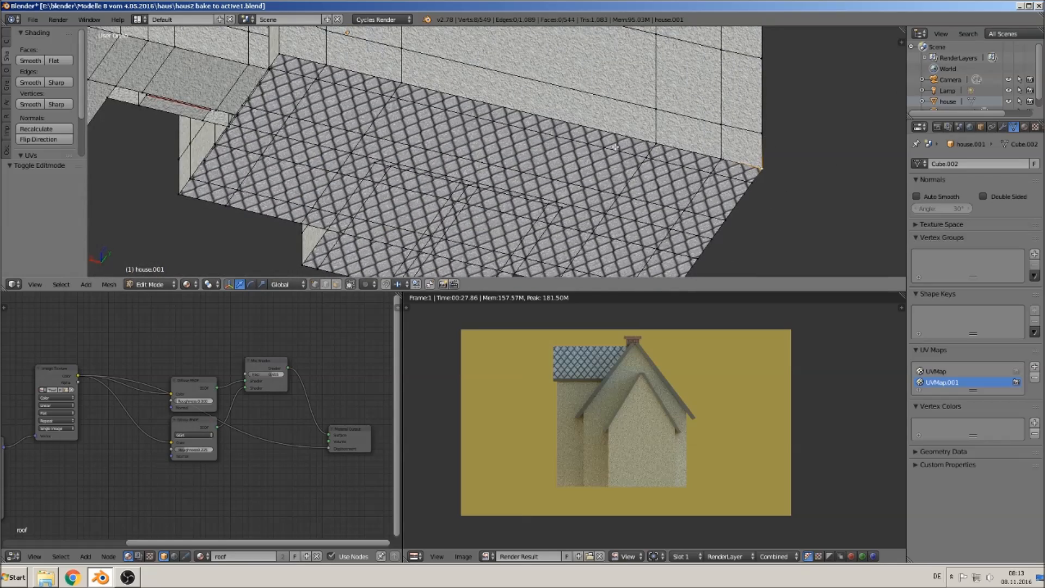
- Add the eave and wall corner vertices beneath the roof overhangs to the vertex selection
{"action": "right_click", "coordinate": [275, 56], "text": "shift"}
{"action": "right_click", "coordinate": [182, 191], "text": "shift"}
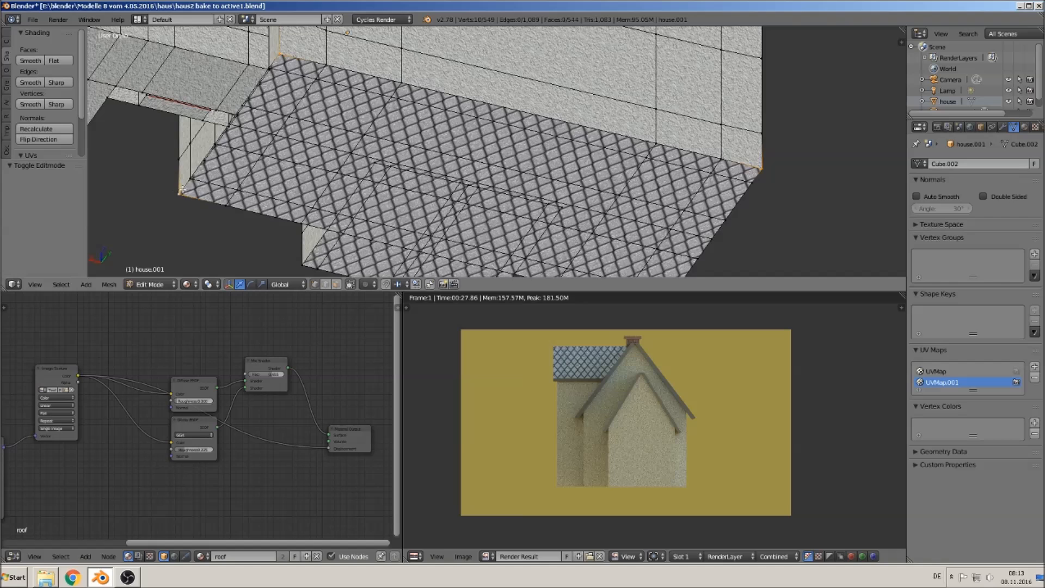
{"action": "middle_click_drag", "start_coordinate": [320, 204], "coordinate": [324, 165], "text": "shift"}
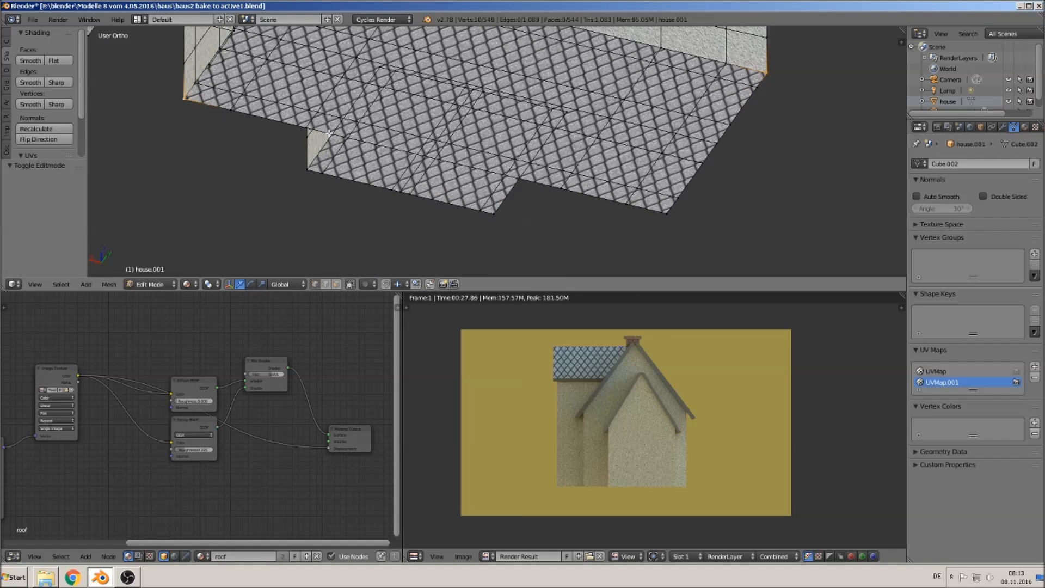
{"action": "right_click", "coordinate": [308, 169], "text": "shift"}
{"action": "right_click", "coordinate": [503, 217], "text": "shift"}
{"action": "right_click", "coordinate": [674, 212], "text": "shift"}
{"action": "middle_click_drag", "start_coordinate": [535, 133], "coordinate": [492, 107]}
{"action": "right_click", "coordinate": [484, 98], "text": "shift"}
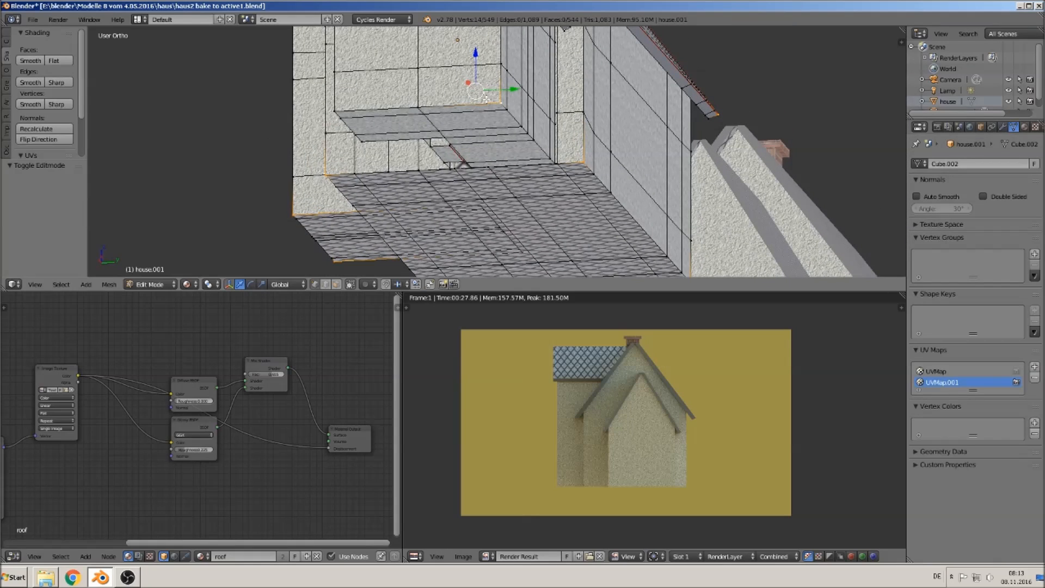
{"action": "right_click", "coordinate": [335, 107], "text": "shift"}
{"action": "right_click", "coordinate": [363, 147], "text": "shift"}
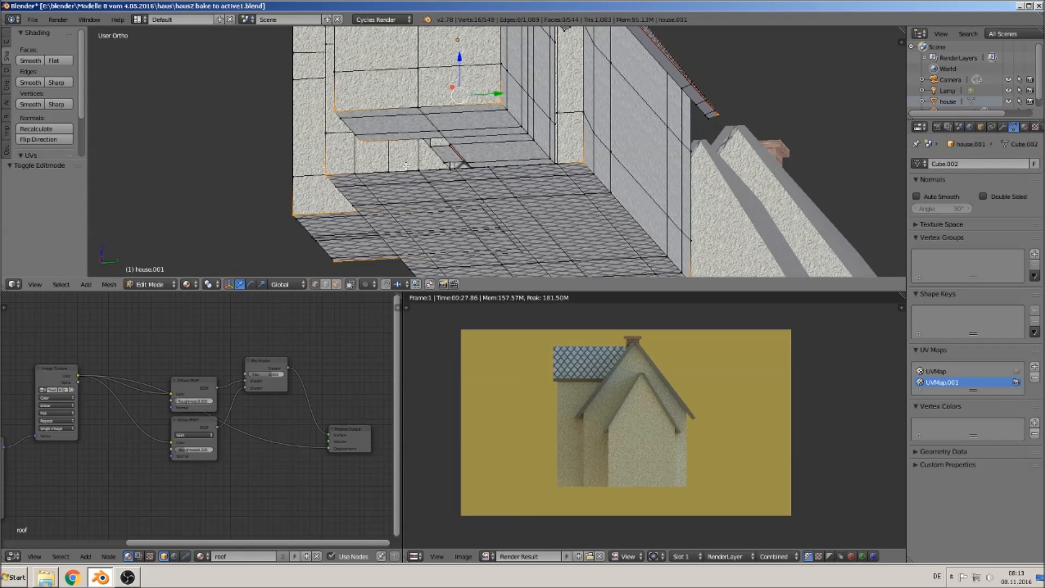
{"action": "middle_click_drag", "start_coordinate": [425, 158], "coordinate": [529, 127]}
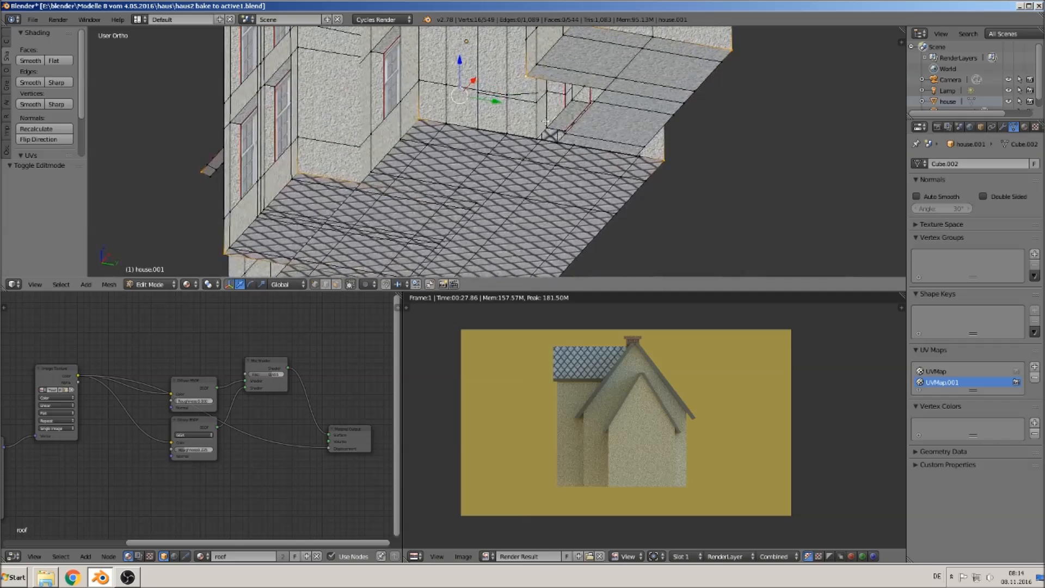
{"action": "right_click", "coordinate": [604, 90], "text": "shift"}
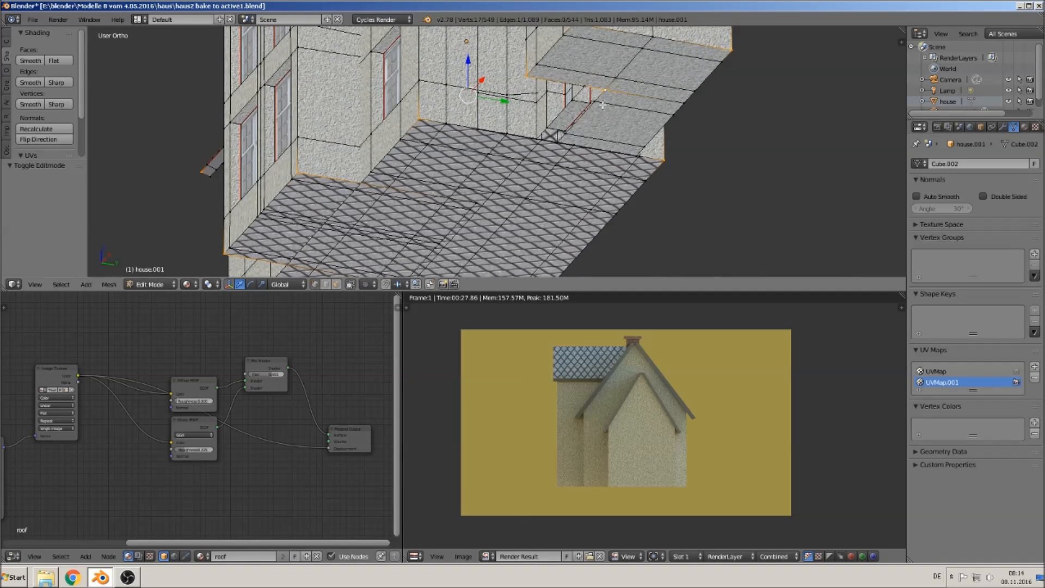
{"action": "middle_click_drag", "start_coordinate": [592, 118], "coordinate": [662, 120]}
{"action": "right_click", "coordinate": [722, 141], "text": "shift"}
{"action": "right_click", "coordinate": [704, 132], "text": "shift"}
{"action": "right_click", "coordinate": [606, 163], "text": "shift"}
{"action": "middle_click_drag", "start_coordinate": [617, 208], "coordinate": [578, 383]}
{"action": "mouse_move", "coordinate": [515, 132]}
{"action": "middle_mouse_down"}
{"action": "mouse_move", "coordinate": [510, 111]}
{"action": "mouse_move", "coordinate": [523, 129]}
{"action": "middle_mouse_up"}
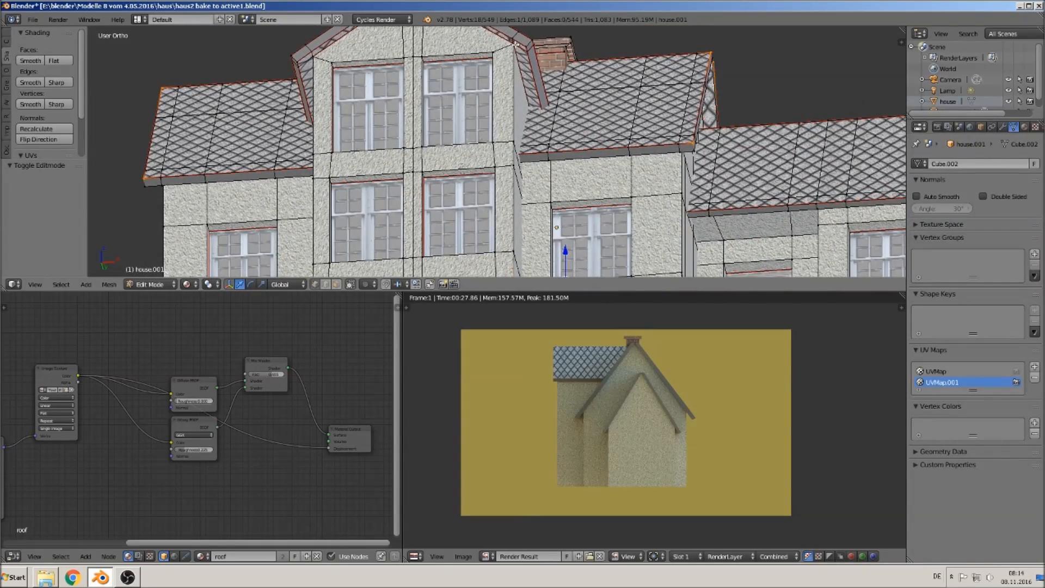
{"action": "middle_click_drag", "start_coordinate": [516, 50], "coordinate": [443, 127]}
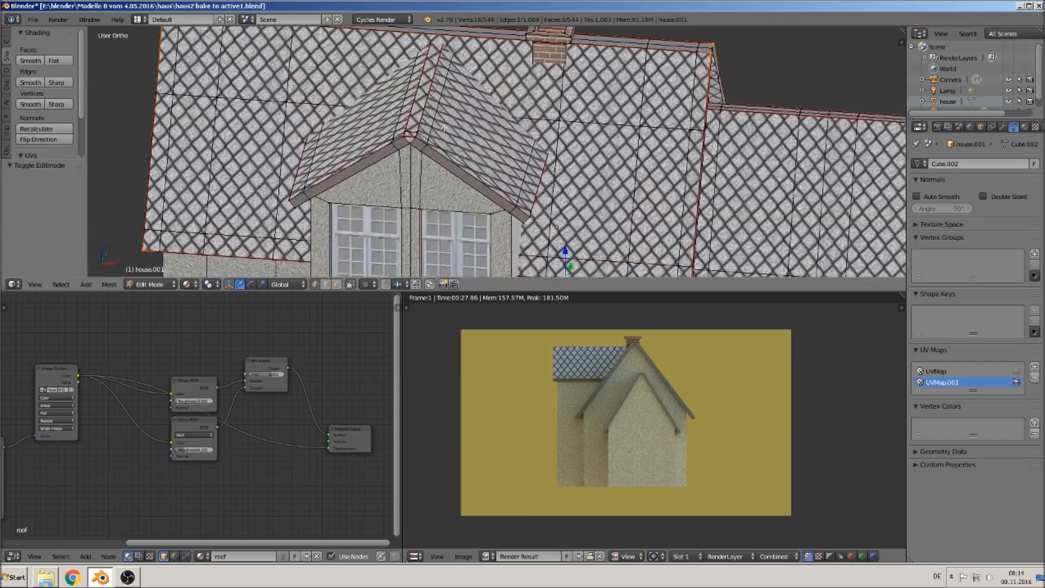
{"action": "right_click", "coordinate": [405, 135], "text": "shift"}
{"action": "right_click", "coordinate": [499, 216], "text": "shift"}
{"action": "right_click", "coordinate": [544, 204], "text": "shift"}
- Switch the viewport to wireframe and add the dormer and gable corner vertices to the selection
{"action": "key", "text": "z"}
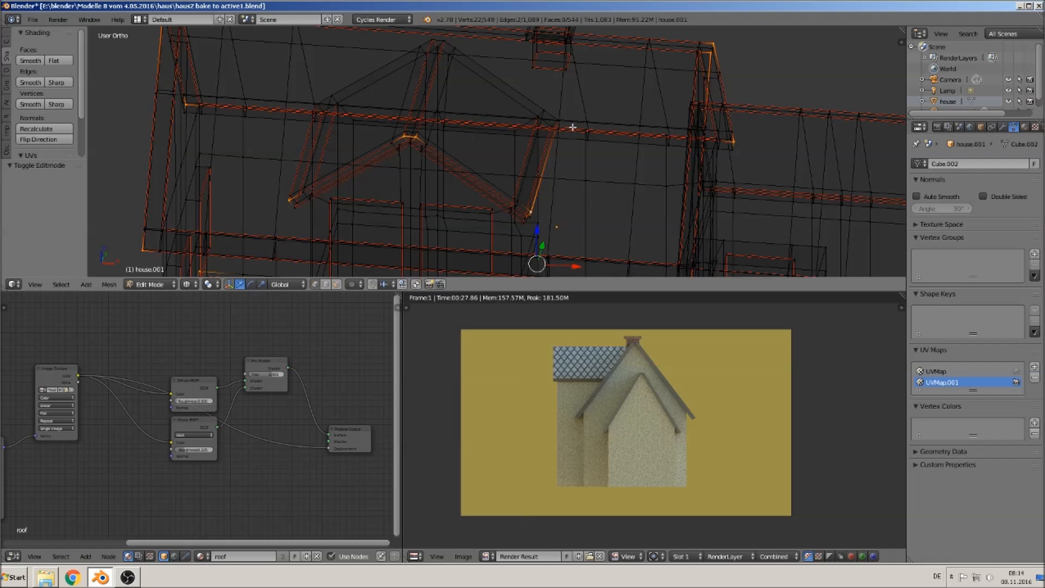
{"action": "right_click", "coordinate": [556, 116], "text": "shift"}
{"action": "right_click", "coordinate": [321, 100], "text": "shift"}
{"action": "middle_click_drag", "start_coordinate": [380, 163], "coordinate": [392, 133]}
{"action": "right_click", "coordinate": [440, 28], "text": "shift"}
{"action": "right_click", "coordinate": [456, 34], "text": "shift"}
{"action": "middle_click_drag", "start_coordinate": [494, 70], "coordinate": [600, 182]}
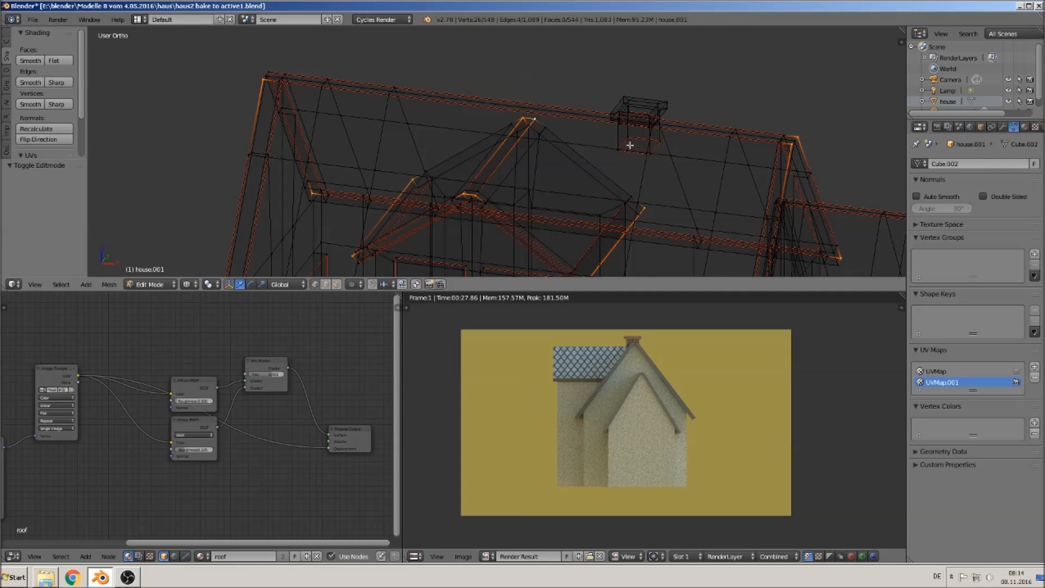
{"action": "right_click", "coordinate": [263, 65], "text": "shift"}
{"action": "middle_click_drag", "start_coordinate": [350, 175], "coordinate": [445, 65], "text": "shift"}
{"action": "middle_click_drag", "start_coordinate": [460, 191], "coordinate": [403, 106], "text": "shift"}
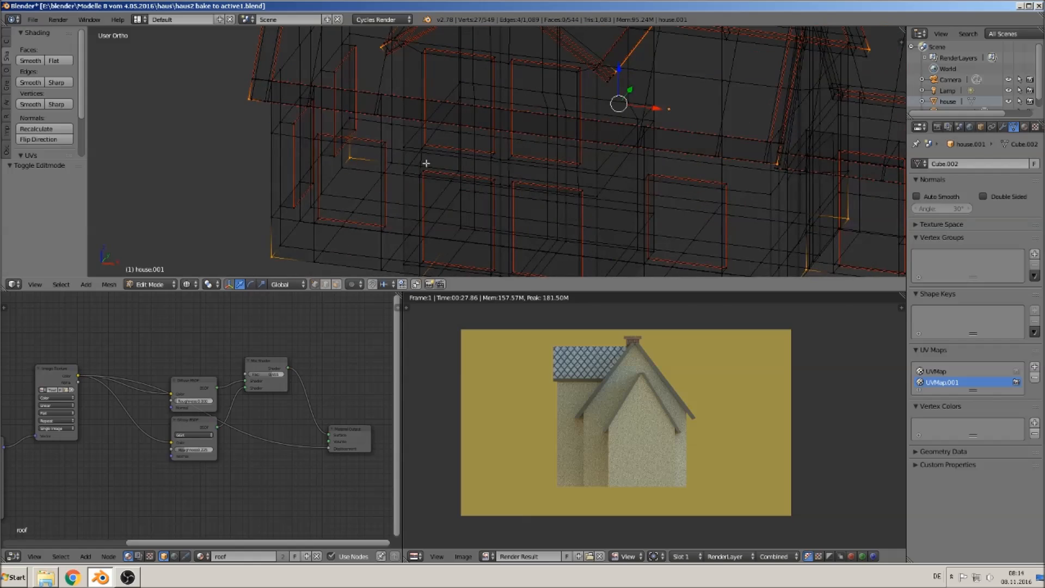
{"action": "middle_click_drag", "start_coordinate": [433, 169], "coordinate": [396, 144]}
{"action": "middle_click_drag", "start_coordinate": [304, 84], "coordinate": [411, 142], "text": "shift"}
{"action": "scroll", "coordinate": [412, 143], "scroll_direction": "up", "scroll_amount": 3}
{"action": "scroll", "coordinate": [411, 143], "scroll_direction": "up", "scroll_amount": 1}
{"action": "right_click", "coordinate": [281, 99], "text": "shift"}
{"action": "middle_click_drag", "start_coordinate": [287, 103], "coordinate": [363, 101]}
{"action": "right_click", "coordinate": [186, 119], "text": "shift"}
{"action": "middle_click_drag", "start_coordinate": [284, 154], "coordinate": [175, 84]}
{"action": "scroll", "coordinate": [620, 153], "scroll_direction": "down", "scroll_amount": 3}
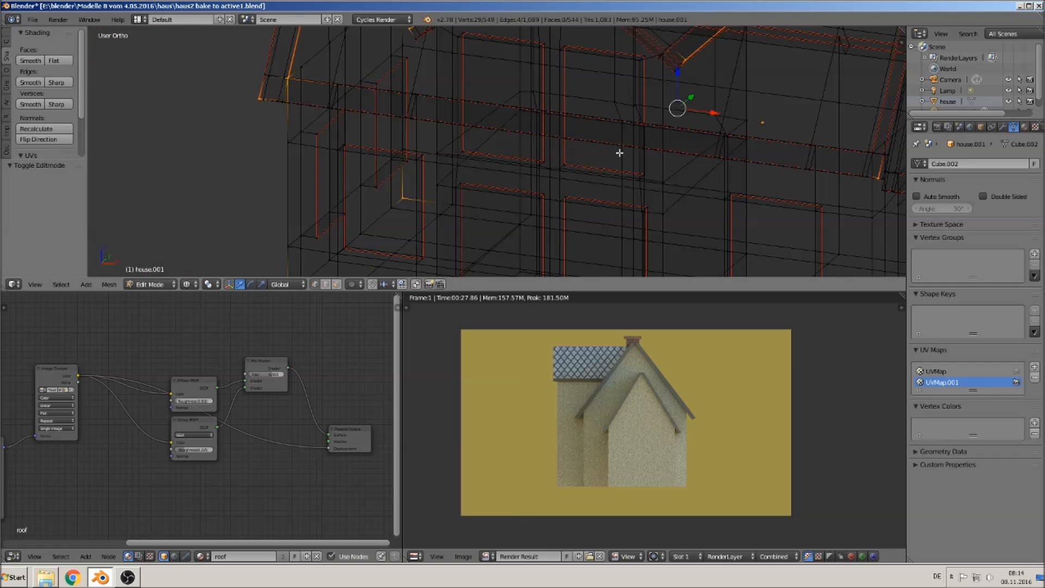
- Add further outline vertices of the front wall and dormer roof to the selection
{"action": "middle_click_drag", "start_coordinate": [693, 117], "coordinate": [381, 84], "text": "shift"}
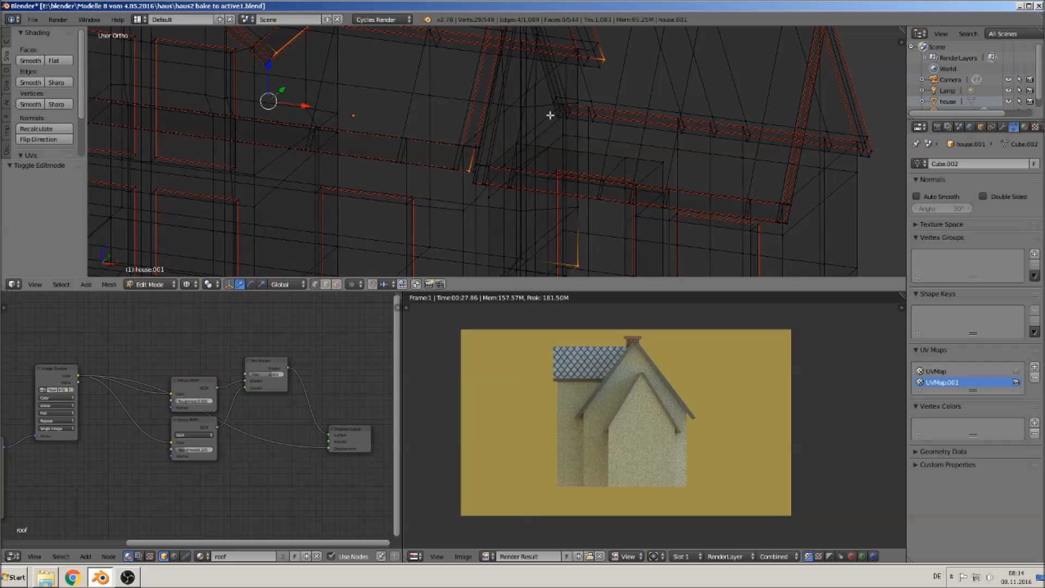
{"action": "middle_click_drag", "start_coordinate": [580, 115], "coordinate": [535, 154]}
{"action": "right_click", "coordinate": [578, 146], "text": "shift"}
{"action": "right_click", "coordinate": [347, 237], "text": "shift"}
{"action": "middle_click_drag", "start_coordinate": [354, 200], "coordinate": [511, 226], "text": "shift"}
{"action": "middle_click_drag", "start_coordinate": [409, 181], "coordinate": [408, 153], "text": "shift"}
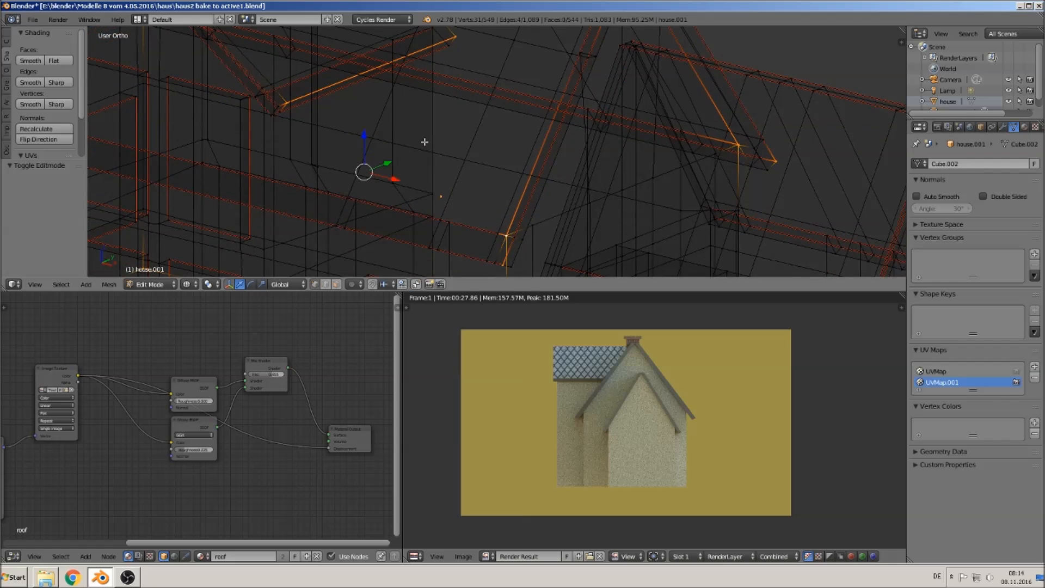
{"action": "scroll", "coordinate": [424, 142], "scroll_direction": "down", "scroll_amount": 8}
{"action": "middle_click_drag", "start_coordinate": [434, 211], "coordinate": [453, 103], "text": "shift"}
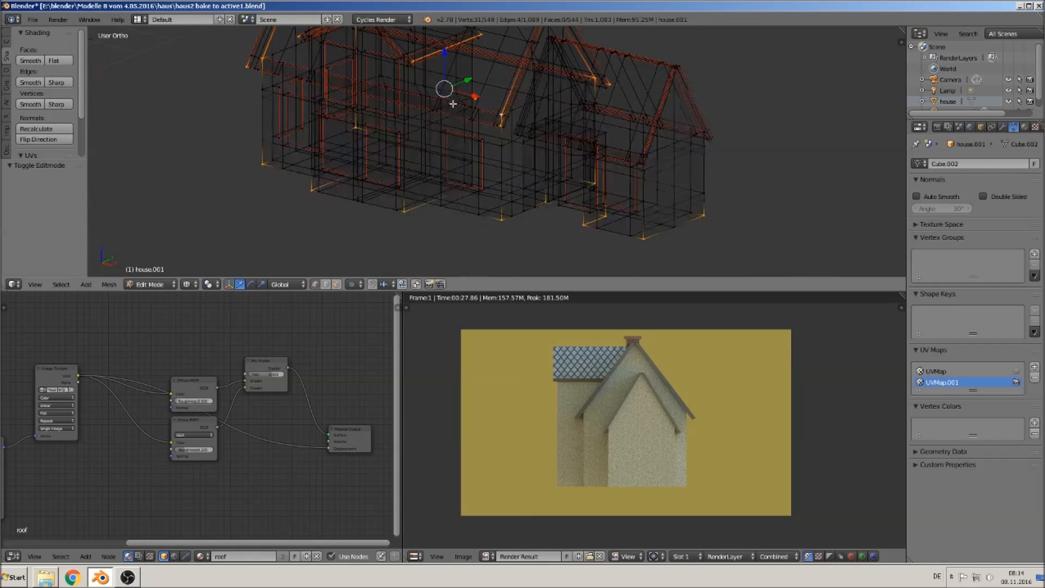
{"action": "scroll", "coordinate": [453, 103], "scroll_direction": "up", "scroll_amount": 6}
{"action": "right_click", "coordinate": [449, 219], "text": "shift"}
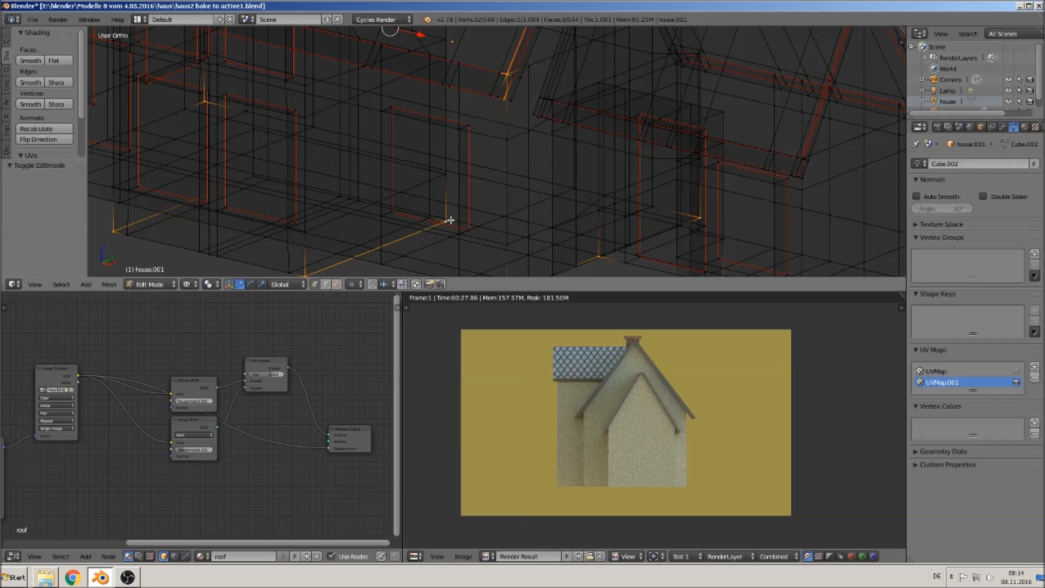
{"action": "right_click", "coordinate": [257, 172], "text": "shift"}
{"action": "middle_click_drag", "start_coordinate": [338, 160], "coordinate": [451, 318], "text": "shift"}
{"action": "middle_click_drag", "start_coordinate": [443, 99], "coordinate": [481, 167], "text": "shift"}
{"action": "right_click", "coordinate": [490, 131], "text": "shift"}
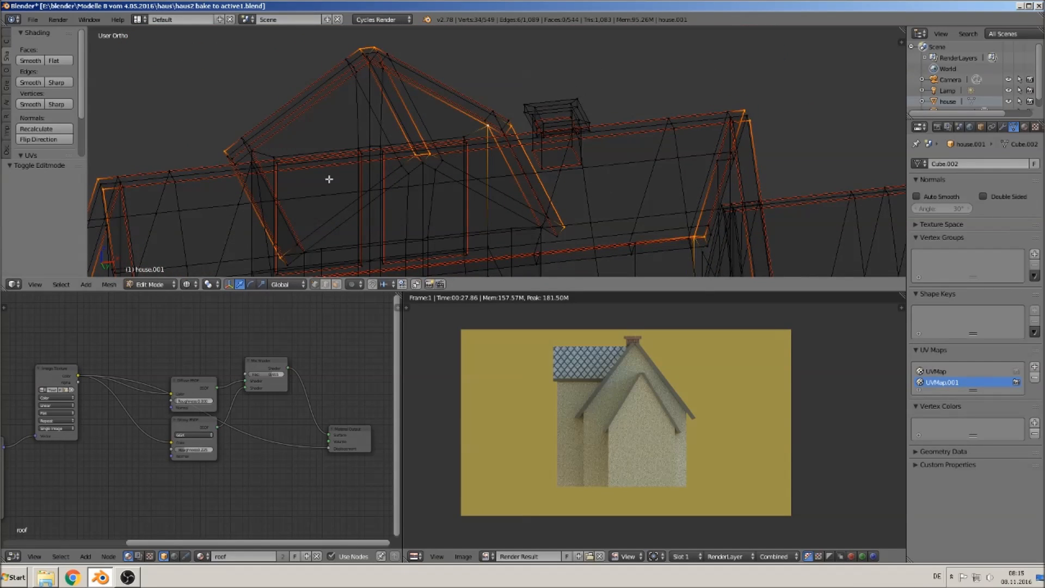
{"action": "right_click", "coordinate": [253, 148], "text": "shift"}
{"action": "right_click", "coordinate": [542, 234], "text": "shift"}
{"action": "right_click", "coordinate": [300, 253], "text": "shift"}
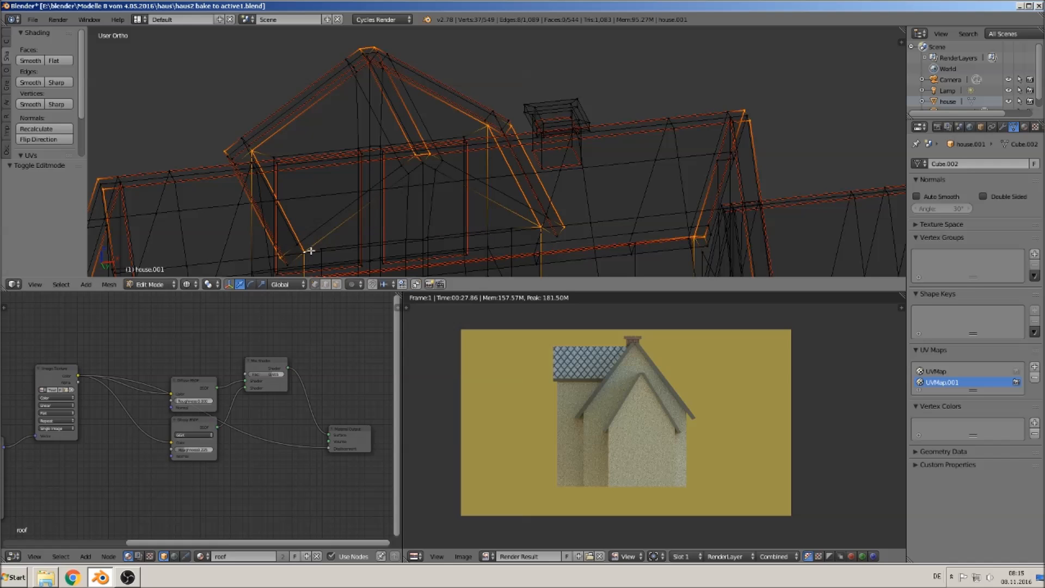
{"action": "middle_click_drag", "start_coordinate": [338, 252], "coordinate": [397, 77]}
{"action": "scroll", "coordinate": [406, 103], "scroll_direction": "down", "scroll_amount": 5}
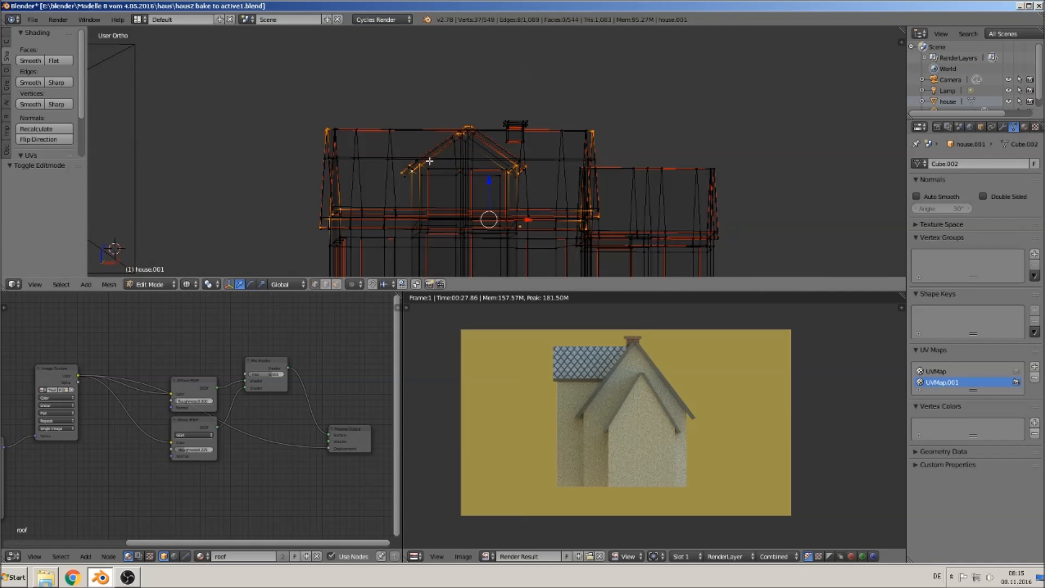
- Add the remaining gable and rear wall corner vertices to the selection
{"action": "middle_click_drag", "start_coordinate": [491, 233], "coordinate": [378, 224], "text": "shift"}
{"action": "scroll", "coordinate": [547, 214], "scroll_direction": "up", "scroll_amount": 5}
{"action": "middle_click_drag", "start_coordinate": [574, 233], "coordinate": [522, 204], "text": "shift"}
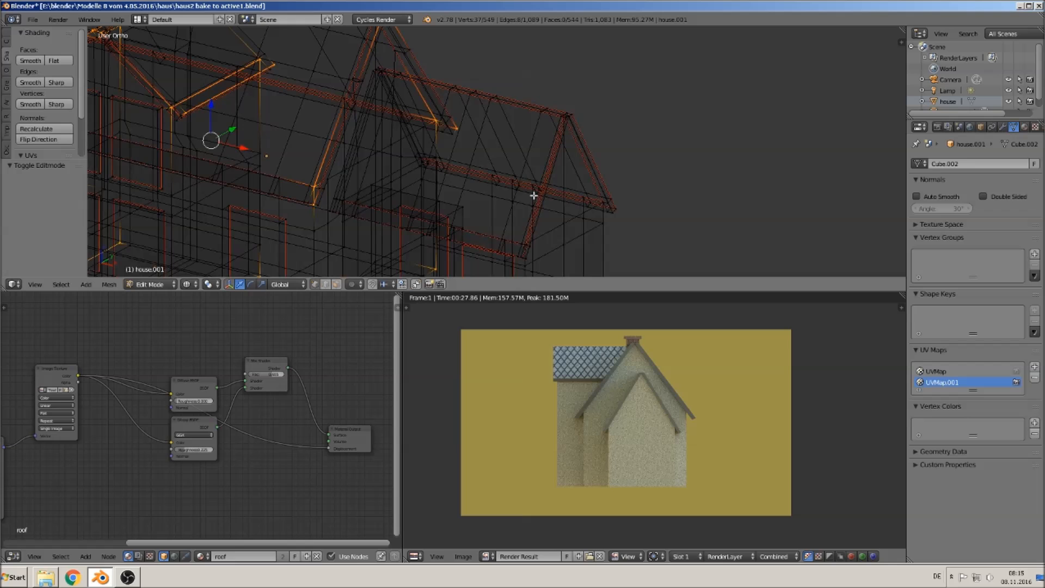
{"action": "right_click", "coordinate": [570, 115], "text": "shift"}
{"action": "scroll", "coordinate": [570, 112], "scroll_direction": "up", "scroll_amount": 6}
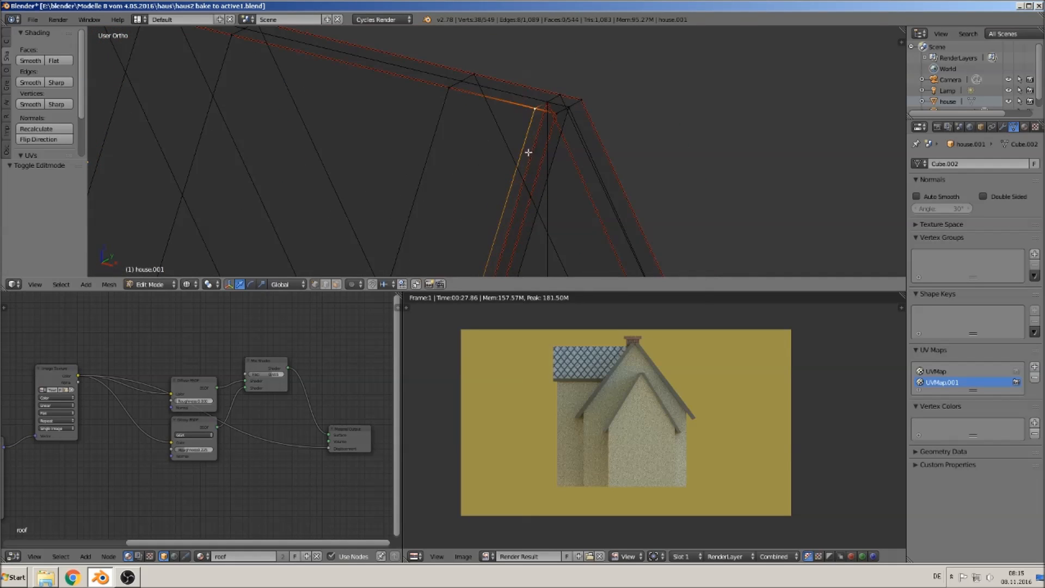
{"action": "right_click", "coordinate": [536, 108], "text": "shift"}
{"action": "right_click", "coordinate": [556, 114], "text": "shift"}
{"action": "right_click", "coordinate": [583, 100], "text": "shift"}
{"action": "scroll", "coordinate": [642, 188], "scroll_direction": "down", "scroll_amount": 2, "text": "shift"}
{"action": "scroll", "coordinate": [642, 188], "scroll_direction": "down", "scroll_amount": 4}
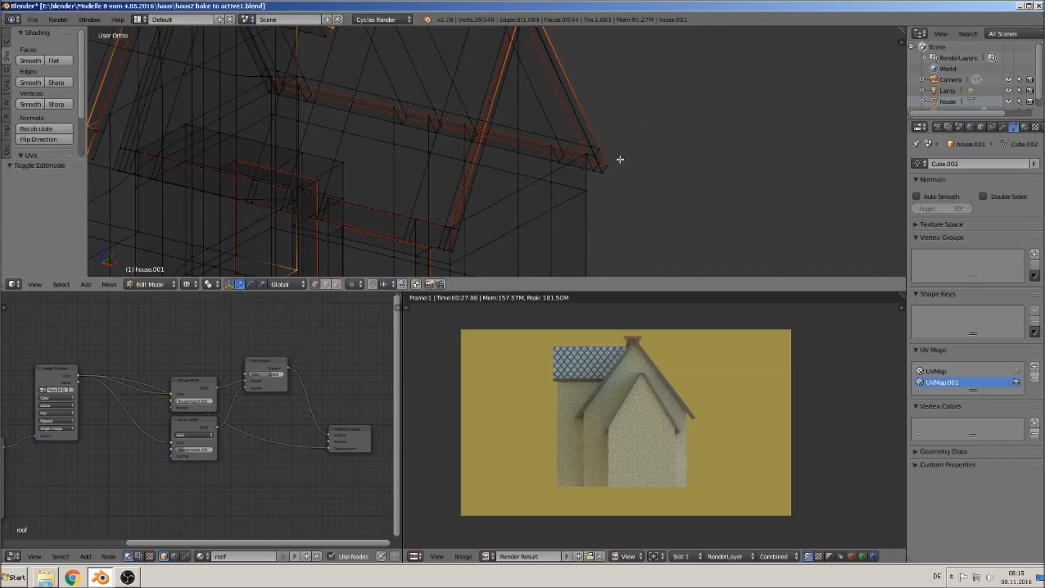
{"action": "right_click", "coordinate": [441, 249], "text": "shift"}
{"action": "middle_click_drag", "start_coordinate": [453, 274], "coordinate": [493, 259]}
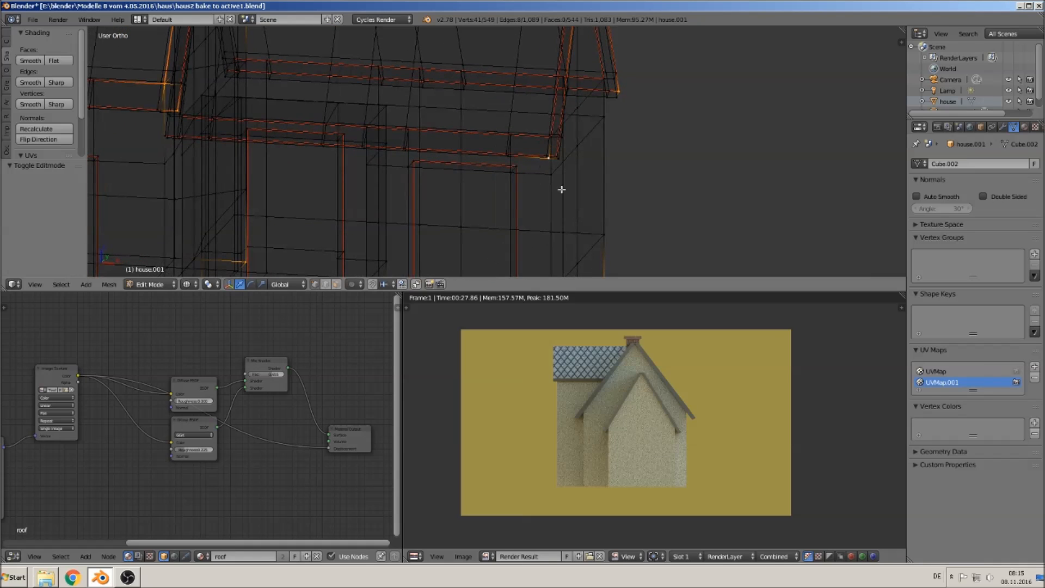
{"action": "scroll", "coordinate": [585, 186], "scroll_direction": "up", "scroll_amount": 3}
{"action": "middle_click_drag", "start_coordinate": [707, 168], "coordinate": [113, 178]}
{"action": "scroll", "coordinate": [359, 153], "scroll_direction": "down", "scroll_amount": 5}
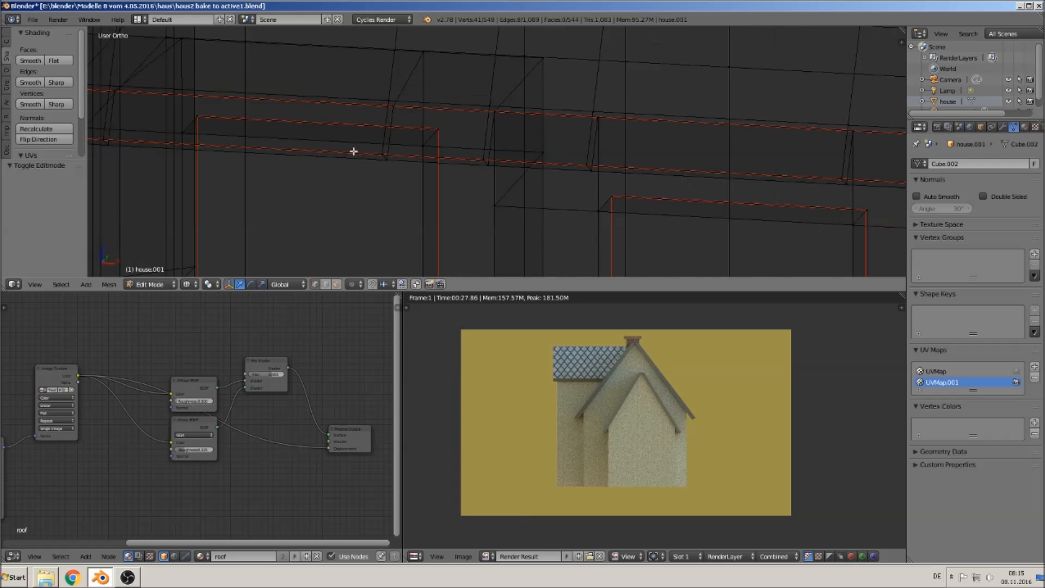
{"action": "scroll", "coordinate": [374, 140], "scroll_direction": "up", "scroll_amount": 6}
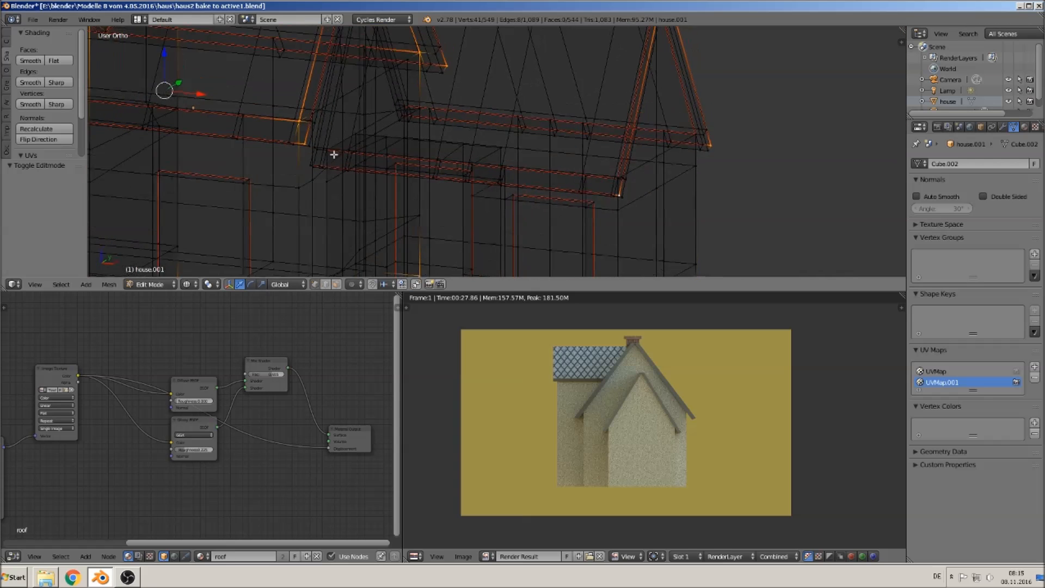
{"action": "right_click", "coordinate": [353, 259], "text": "shift"}
{"action": "middle_click_drag", "start_coordinate": [428, 160], "coordinate": [375, 173], "text": "shift"}
{"action": "right_click", "coordinate": [380, 123], "text": "shift"}
{"action": "right_click", "coordinate": [396, 113], "text": "shift"}
{"action": "middle_click_drag", "start_coordinate": [447, 125], "coordinate": [372, 9]}
{"action": "middle_click_drag", "start_coordinate": [381, 191], "coordinate": [492, 156]}
{"action": "right_click", "coordinate": [428, 132], "text": "shift"}
{"action": "scroll", "coordinate": [435, 218], "scroll_direction": "down", "scroll_amount": 10}
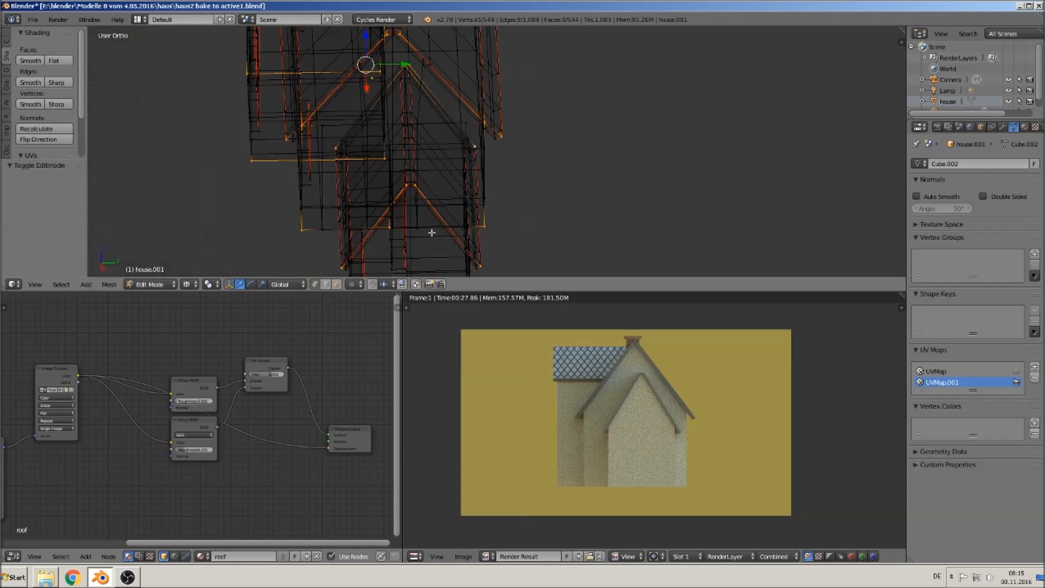
- Duplicate the selected vertices and move the copy about 2.3 units along the X axis
{"action": "middle_click_drag", "start_coordinate": [428, 228], "coordinate": [515, 192]}
{"action": "middle_click_drag", "start_coordinate": [428, 197], "coordinate": [489, 233], "text": "shift"}
{"action": "key", "text": "shift+d"}
{"action": "key", "text": "Escape"}
{"action": "left_click_drag", "start_coordinate": [512, 139], "coordinate": [784, 210]}
{"action": "middle_click_drag", "start_coordinate": [784, 210], "coordinate": [544, 121], "text": "shift"}
{"action": "left_click_drag", "start_coordinate": [544, 121], "coordinate": [620, 143]}
{"action": "middle_click_drag", "start_coordinate": [537, 173], "coordinate": [568, 145]}
- Separate the duplicated vertices into a new object and return to Object Mode
{"action": "key", "text": "p"}
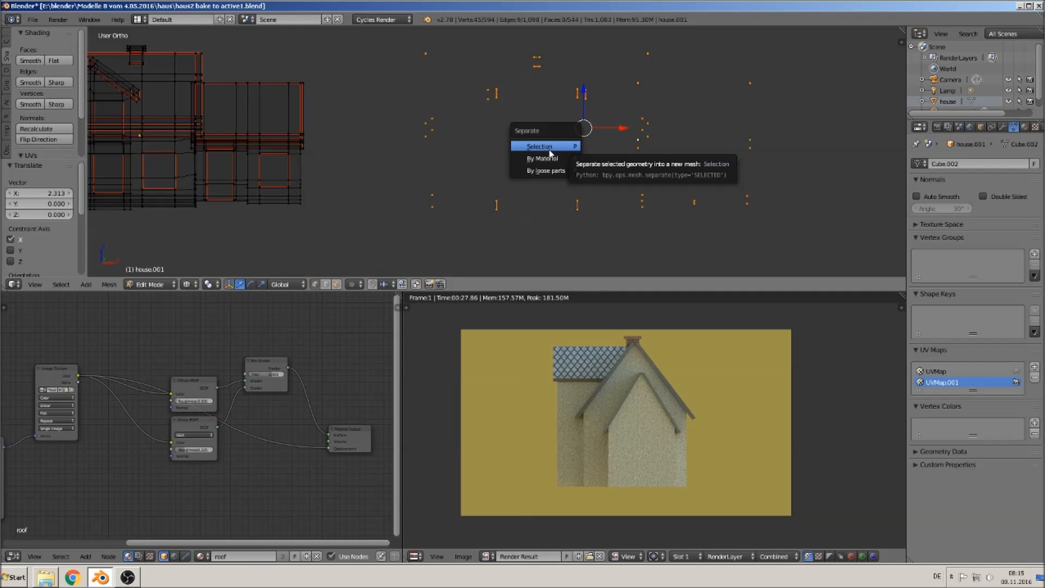
{"action": "left_click", "coordinate": [549, 148]}
{"action": "key", "text": "Tab"}
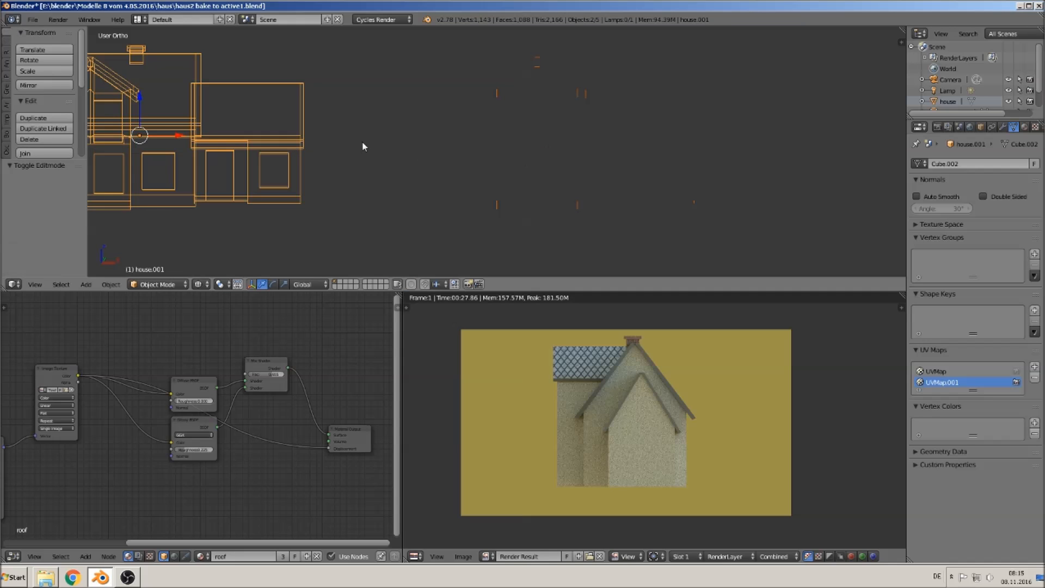
- Enter Edit Mode on the separated outline object and join two vertex pairs with vertical edges
{"action": "right_click", "coordinate": [580, 98]}
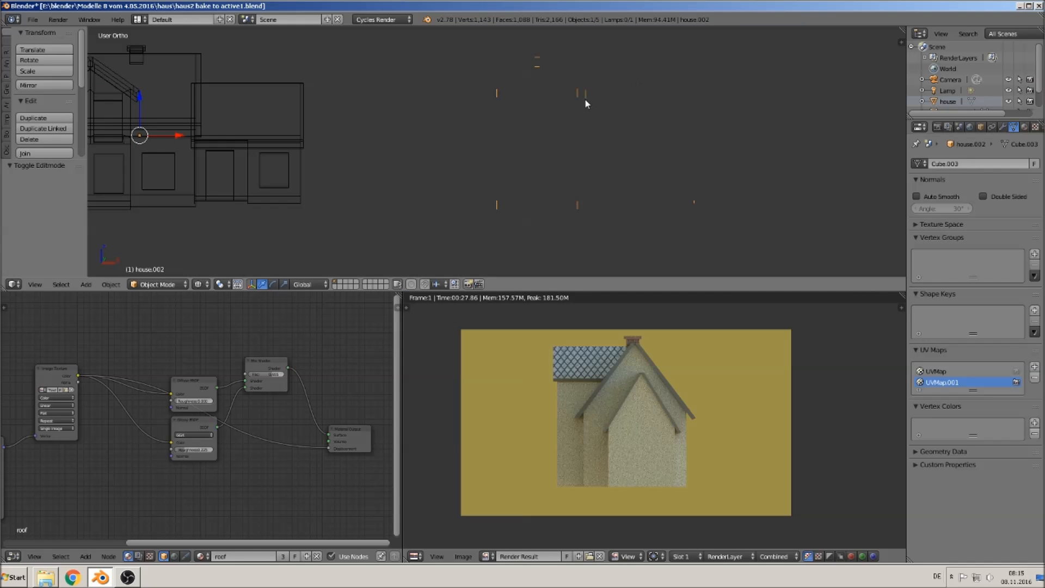
{"action": "key", "text": "Tab"}
{"action": "mouse_move", "coordinate": [599, 188]}
{"action": "middle_mouse_down"}
{"action": "mouse_move", "coordinate": [525, 205]}
{"action": "mouse_move", "coordinate": [541, 213]}
{"action": "middle_mouse_up"}
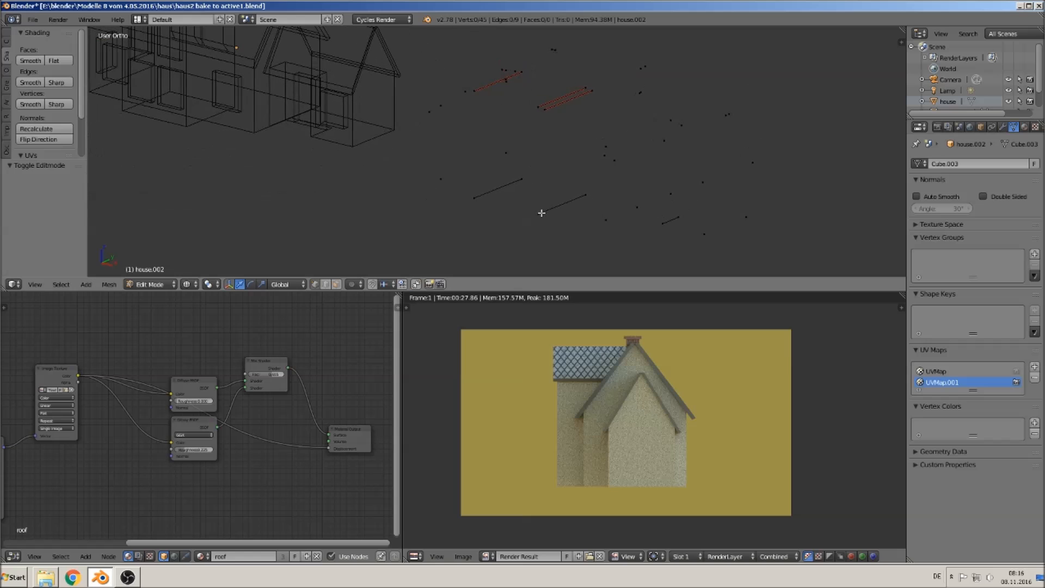
{"action": "right_click", "coordinate": [473, 91]}
{"action": "right_click", "coordinate": [475, 199], "text": "shift"}
{"action": "key", "text": "f"}
{"action": "right_click", "coordinate": [523, 74]}
{"action": "right_click", "coordinate": [523, 184], "text": "shift"}
{"action": "key", "text": "f"}
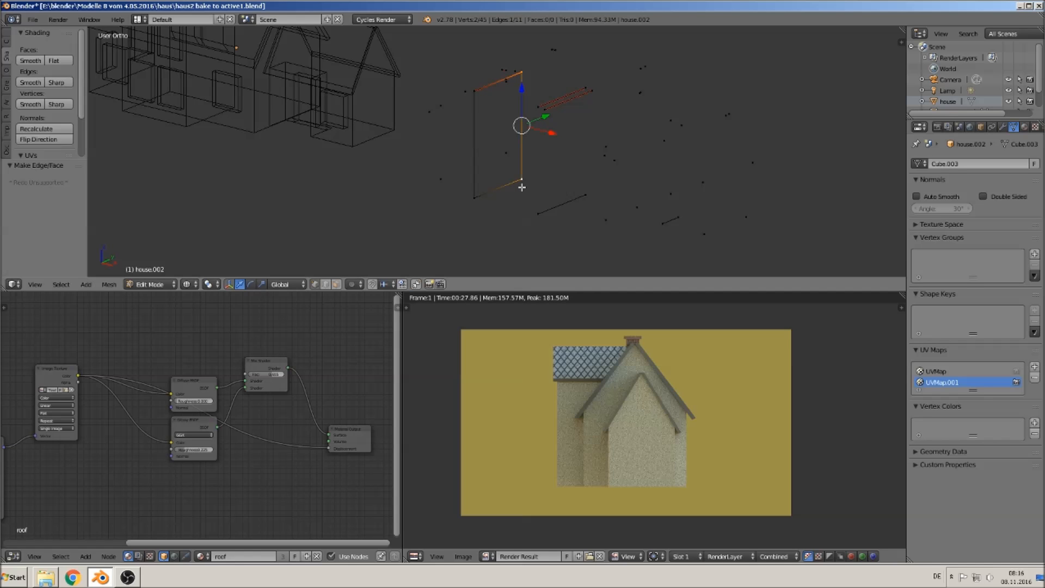
- Join another pair of wall corner vertices with an edge and undo the last two operations
{"action": "middle_click_drag", "start_coordinate": [548, 151], "coordinate": [583, 168]}
{"action": "right_click", "coordinate": [593, 195]}
{"action": "right_click", "coordinate": [589, 87], "text": "shift"}
{"action": "key", "text": "f"}
{"action": "left_click", "coordinate": [602, 68]}
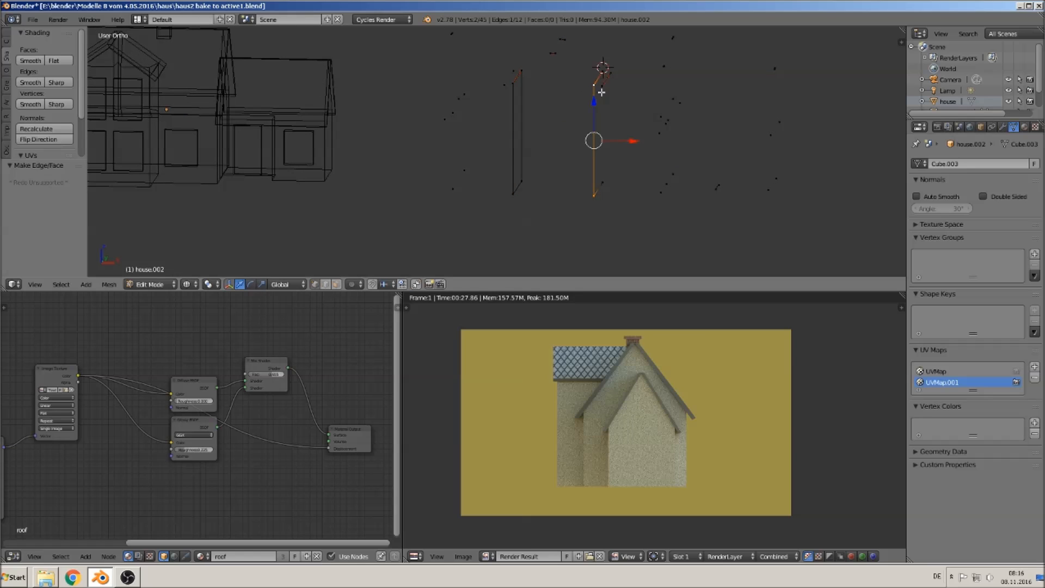
{"action": "right_click", "coordinate": [609, 178], "text": "shift"}
{"action": "key", "text": "f"}
{"action": "right_click", "coordinate": [593, 195]}
{"action": "key", "text": "ctrl+z"}
{"action": "key", "text": "ctrl+z"}
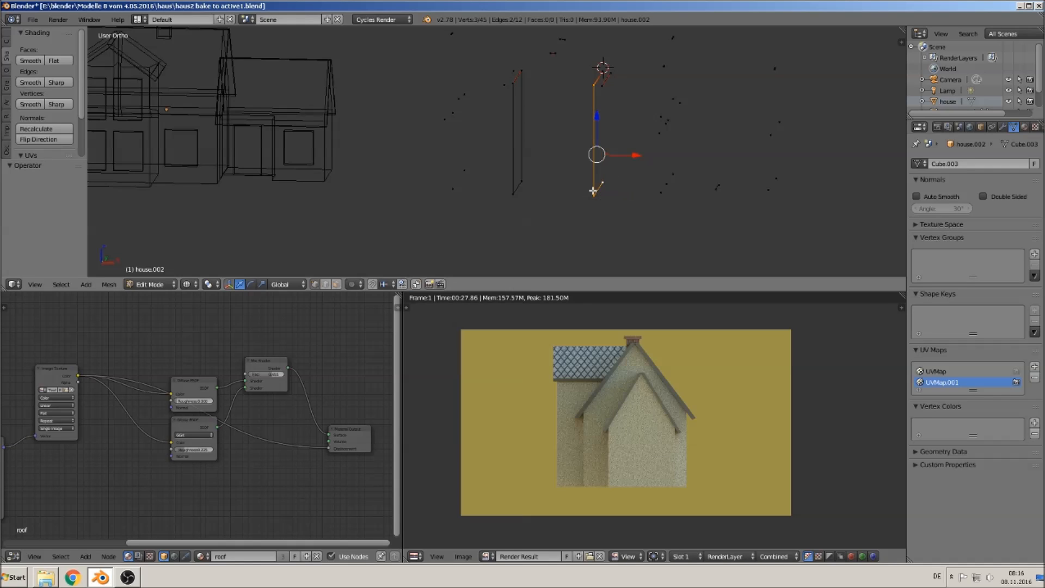
- Connect more wall corner vertices with vertical edges
{"action": "right_click", "coordinate": [609, 180]}
{"action": "right_click", "coordinate": [602, 67], "text": "shift"}
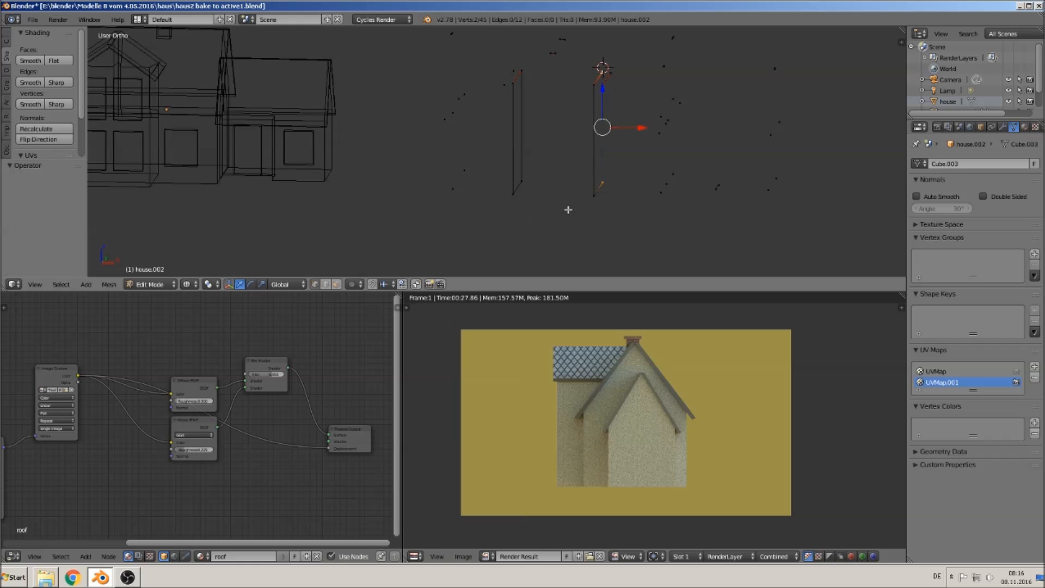
{"action": "right_click", "coordinate": [581, 197]}
{"action": "right_click", "coordinate": [513, 194], "text": "shift"}
{"action": "right_click", "coordinate": [513, 87], "text": "shift"}
{"action": "key", "text": "f"}
{"action": "right_click", "coordinate": [594, 86], "text": "shift"}
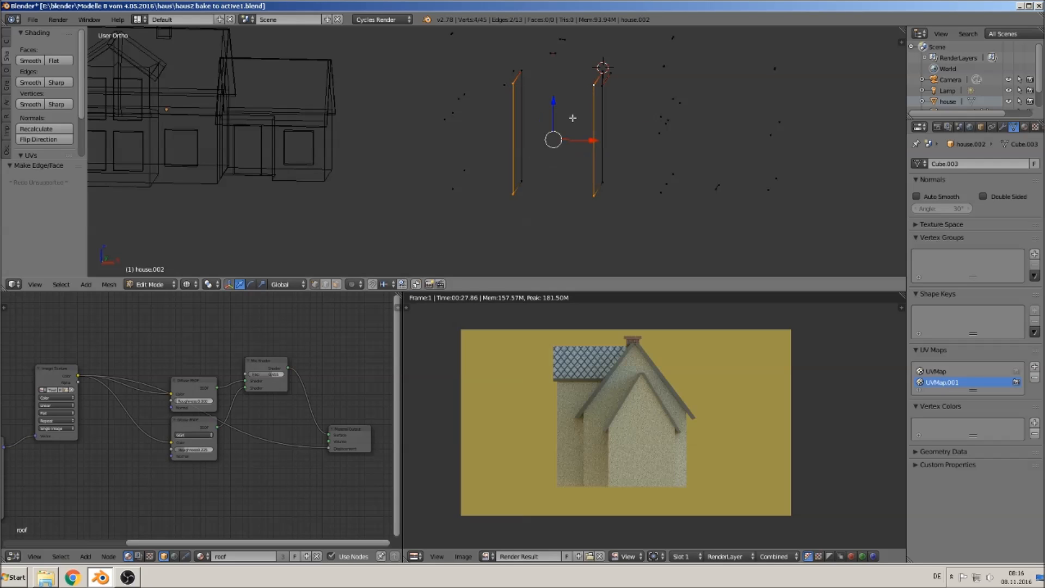
{"action": "key", "text": "f"}
- Fill the first wall face of the gable section from four corner vertices
{"action": "middle_click_drag", "start_coordinate": [602, 157], "coordinate": [585, 199]}
{"action": "right_click", "coordinate": [479, 182]}
{"action": "right_click", "coordinate": [441, 215], "text": "shift"}
{"action": "right_click", "coordinate": [420, 186], "text": "shift"}
{"action": "right_click", "coordinate": [447, 156], "text": "shift"}
{"action": "middle_click_drag", "start_coordinate": [452, 209], "coordinate": [466, 164], "text": "shift"}
{"action": "key", "text": "f"}
- Add an edge up to the ridge and fill the sloped roof face of the gable section
{"action": "right_click", "coordinate": [447, 164]}
{"action": "right_click", "coordinate": [443, 162], "text": "shift"}
{"action": "right_click", "coordinate": [442, 97], "text": "shift"}
{"action": "right_click", "coordinate": [442, 96], "text": "shift"}
{"action": "key", "text": "f"}
{"action": "right_click", "coordinate": [452, 97]}
{"action": "right_click", "coordinate": [454, 166], "text": "shift"}
{"action": "right_click", "coordinate": [502, 193], "text": "shift"}
{"action": "right_click", "coordinate": [499, 128], "text": "shift"}
{"action": "key", "text": "f"}
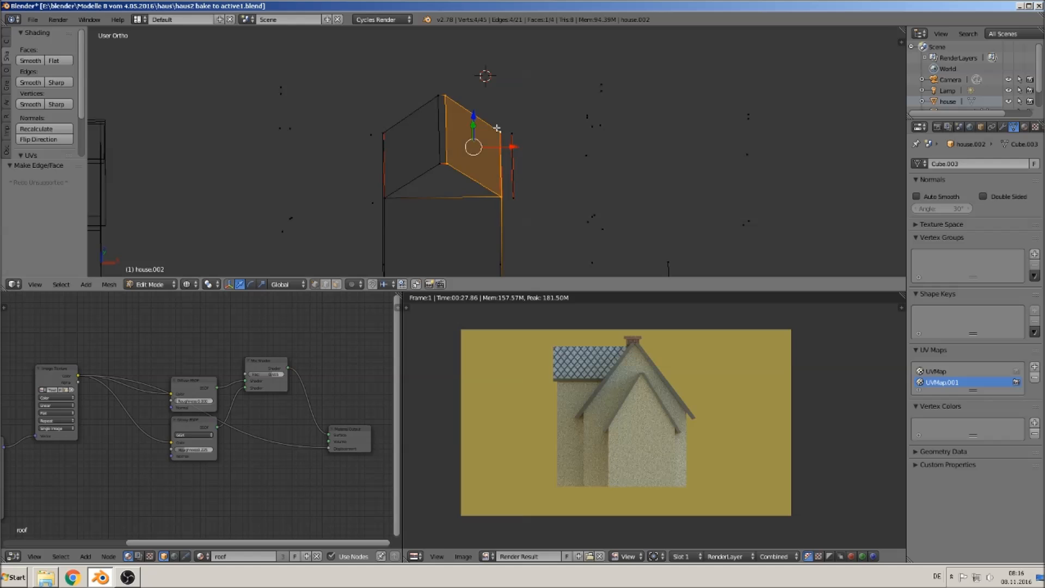
- Fill the triangular gable face from its three corner vertices
{"action": "right_click", "coordinate": [456, 170], "text": "alt"}
{"action": "right_click", "coordinate": [446, 163]}
{"action": "right_click", "coordinate": [498, 194], "text": "shift"}
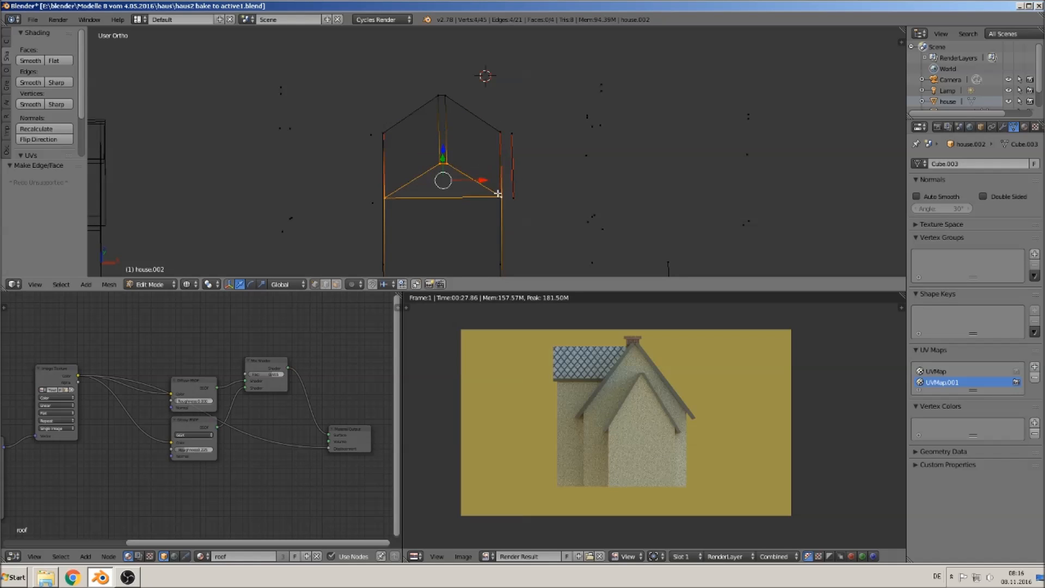
{"action": "key", "text": "f"}
- Fill another wall face of the gable section between its corner vertices
{"action": "middle_click_drag", "start_coordinate": [481, 211], "coordinate": [452, 166]}
{"action": "right_click", "coordinate": [511, 138]}
{"action": "right_click", "coordinate": [669, 175], "text": "shift"}
{"action": "right_click", "coordinate": [665, 238], "text": "shift"}
{"action": "right_click", "coordinate": [513, 206], "text": "shift"}
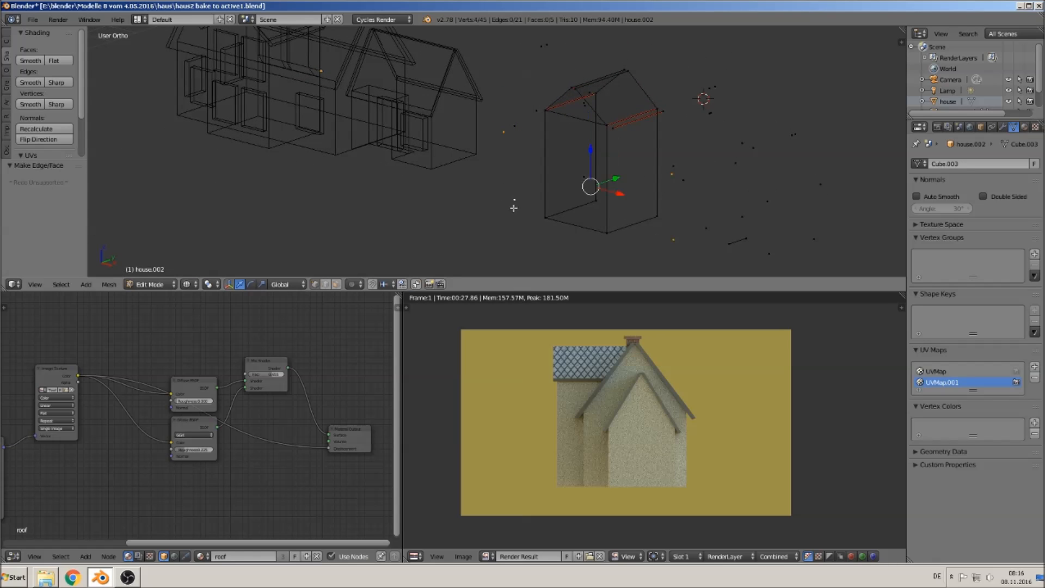
{"action": "middle_click_drag", "start_coordinate": [532, 226], "coordinate": [638, 175]}
{"action": "right_click", "coordinate": [523, 192]}
{"action": "right_click", "coordinate": [520, 131], "text": "shift"}
{"action": "middle_click_drag", "start_coordinate": [586, 165], "coordinate": [543, 132]}
{"action": "right_click", "coordinate": [543, 131]}
{"action": "right_click", "coordinate": [525, 197], "text": "shift"}
{"action": "middle_click_drag", "start_coordinate": [722, 222], "coordinate": [438, 178]}
{"action": "right_click", "coordinate": [536, 188], "text": "shift"}
{"action": "key", "text": "f"}
- Fill the long wall face connecting the gable section to the adjoining section
{"action": "right_click", "coordinate": [430, 180]}
{"action": "right_click", "coordinate": [390, 135], "text": "shift"}
{"action": "right_click", "coordinate": [391, 203], "text": "shift"}
{"action": "right_click", "coordinate": [429, 248], "text": "shift"}
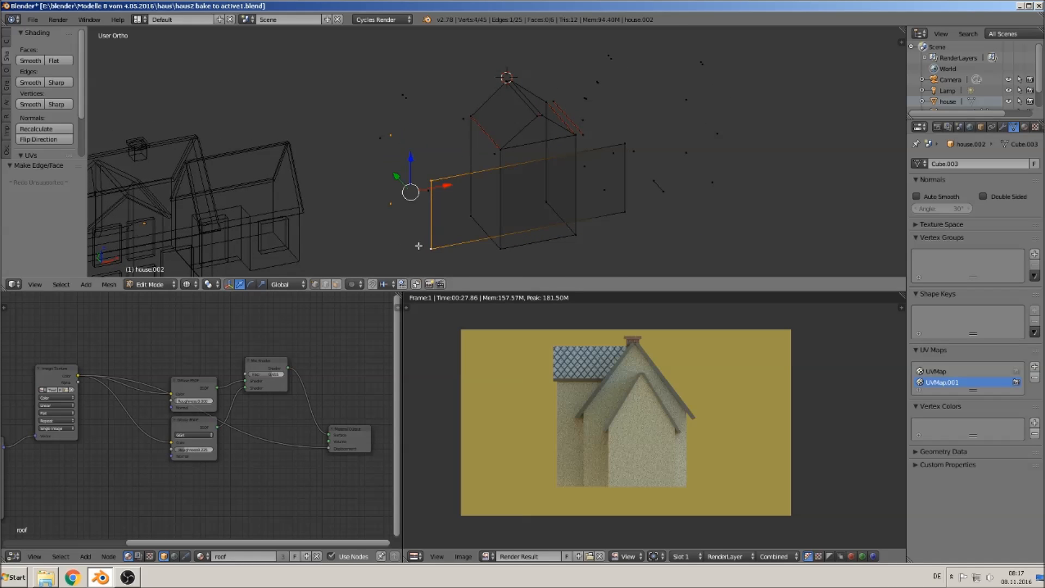
{"action": "key", "text": "f"}
- Fill the end wall face of the adjoining section
{"action": "middle_click_drag", "start_coordinate": [418, 246], "coordinate": [508, 163]}
{"action": "right_click", "coordinate": [508, 156]}
{"action": "middle_click_drag", "start_coordinate": [578, 143], "coordinate": [585, 156]}
{"action": "right_click", "coordinate": [591, 155]}
{"action": "middle_click_drag", "start_coordinate": [589, 224], "coordinate": [558, 267]}
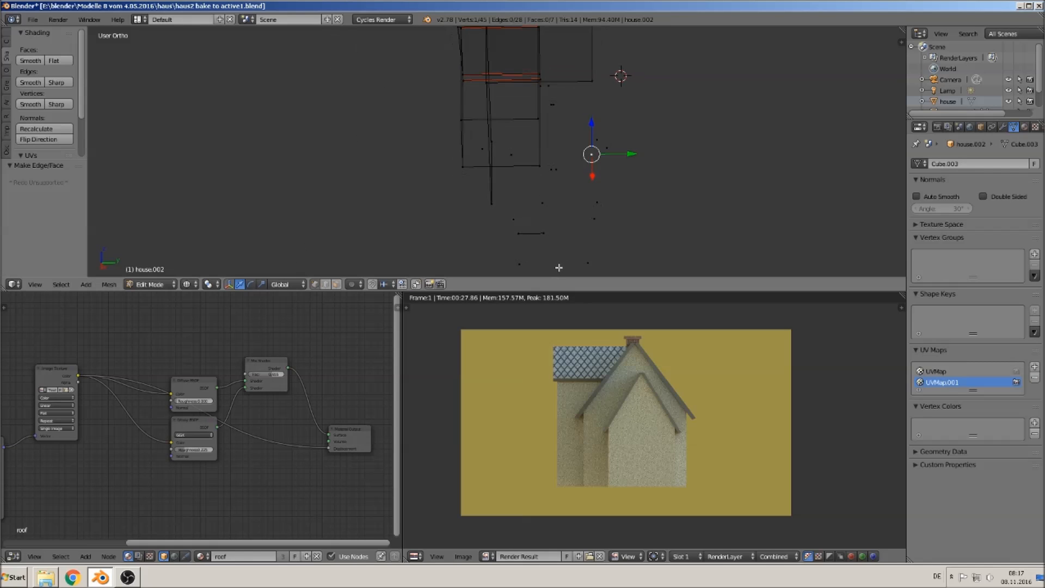
{"action": "right_click", "coordinate": [598, 203]}
{"action": "right_click", "coordinate": [492, 204], "text": "shift"}
{"action": "middle_click_drag", "start_coordinate": [621, 158], "coordinate": [566, 170]}
{"action": "right_click", "coordinate": [508, 145], "text": "shift"}
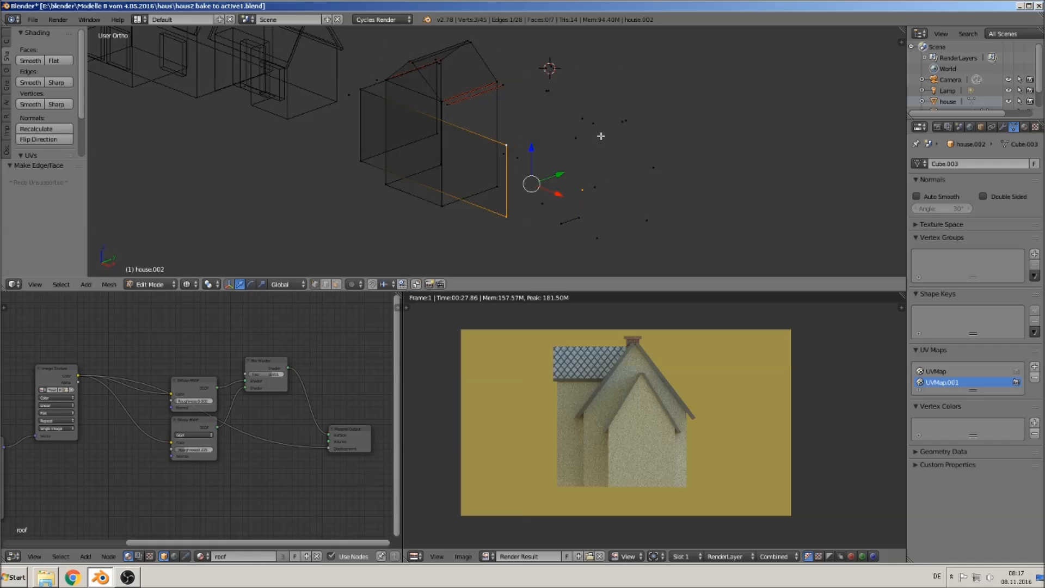
{"action": "right_click", "coordinate": [582, 118], "text": "shift"}
{"action": "key", "text": "f"}
- Connect the long wall's top corners with an edge and fill the long wall face
{"action": "middle_click_drag", "start_coordinate": [577, 164], "coordinate": [572, 208]}
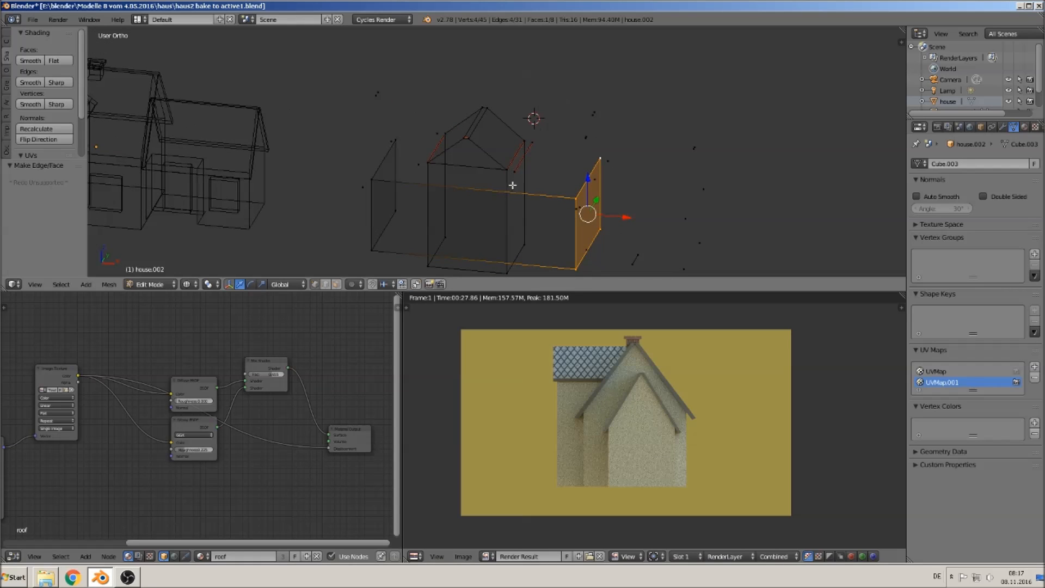
{"action": "right_click", "coordinate": [375, 96]}
{"action": "right_click", "coordinate": [594, 115], "text": "shift"}
{"action": "right_click", "coordinate": [593, 113], "text": "shift"}
{"action": "right_click", "coordinate": [380, 88], "text": "shift"}
{"action": "key", "text": "f"}
{"action": "right_click", "coordinate": [373, 105]}
{"action": "right_click", "coordinate": [350, 193], "text": "shift"}
{"action": "right_click", "coordinate": [583, 208], "text": "shift"}
{"action": "right_click", "coordinate": [592, 113], "text": "shift"}
{"action": "key", "text": "f"}
- Fill a face between the roof and wall vertices of the adjoining section
{"action": "middle_click_drag", "start_coordinate": [639, 149], "coordinate": [539, 100]}
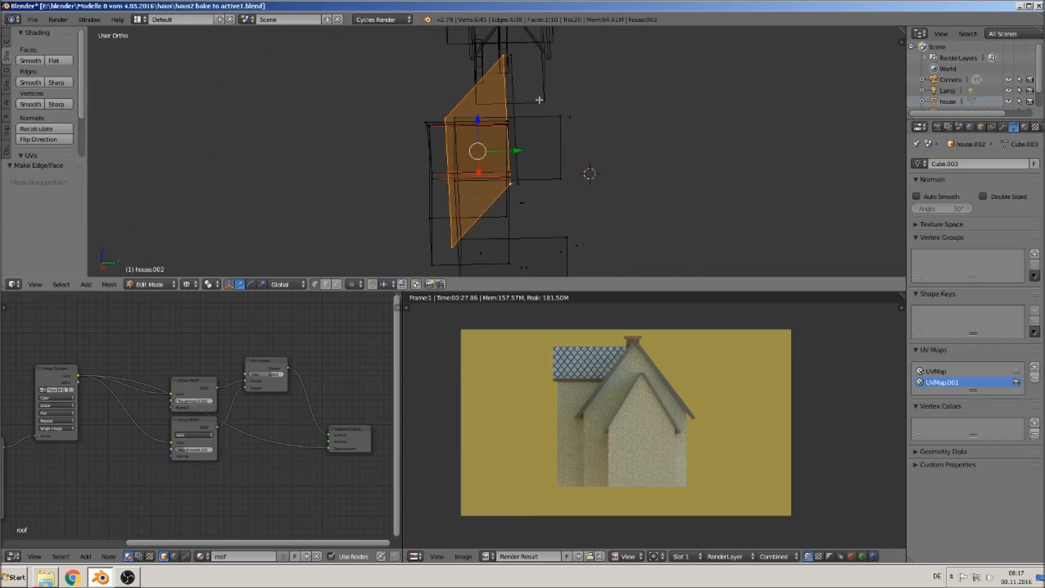
{"action": "right_click", "coordinate": [511, 60]}
{"action": "right_click", "coordinate": [561, 116], "text": "shift"}
{"action": "right_click", "coordinate": [515, 177], "text": "shift"}
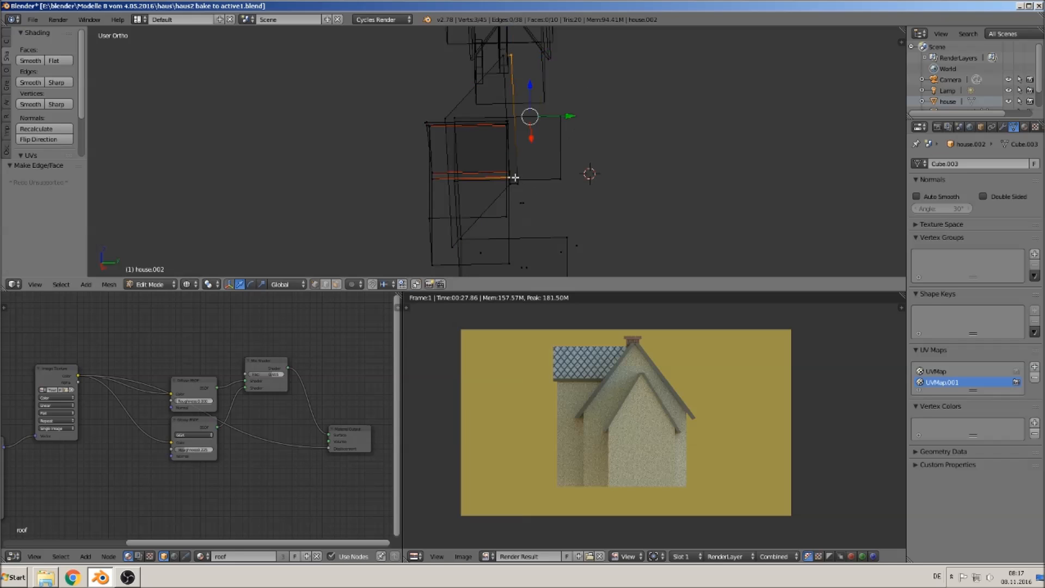
{"action": "right_click", "coordinate": [506, 176], "text": "shift"}
{"action": "right_click", "coordinate": [506, 176]}
{"action": "right_click", "coordinate": [512, 54]}
{"action": "right_click", "coordinate": [567, 118], "text": "shift"}
{"action": "right_click", "coordinate": [515, 188], "text": "shift"}
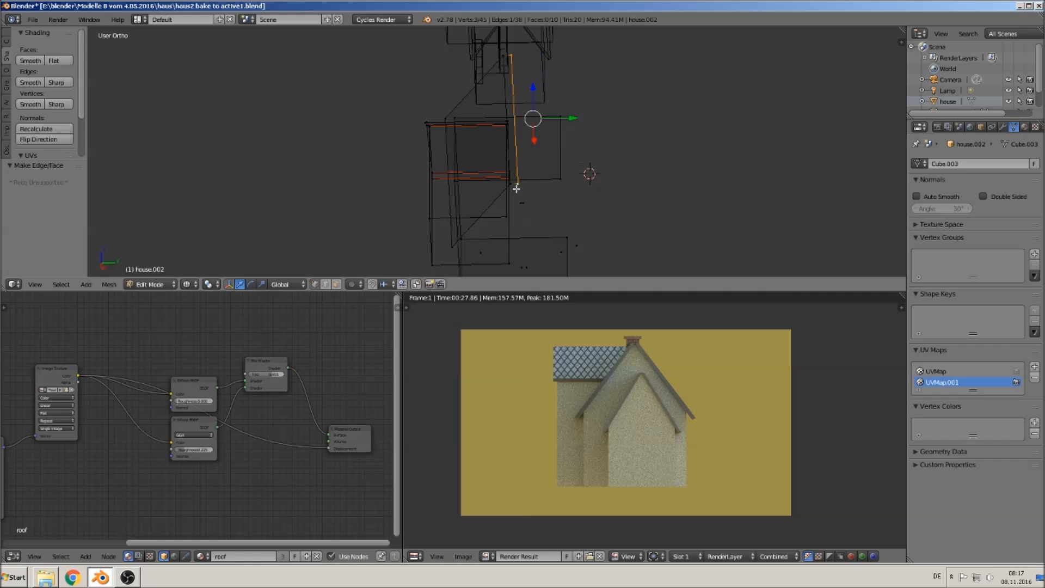
{"action": "right_click", "coordinate": [585, 250], "text": "shift"}
{"action": "key", "text": "f"}
- Fill the triangular gable at the end of the adjoining section's roof
{"action": "middle_click_drag", "start_coordinate": [583, 246], "coordinate": [622, 196]}
{"action": "right_click", "coordinate": [599, 142]}
{"action": "right_click", "coordinate": [593, 149], "text": "shift"}
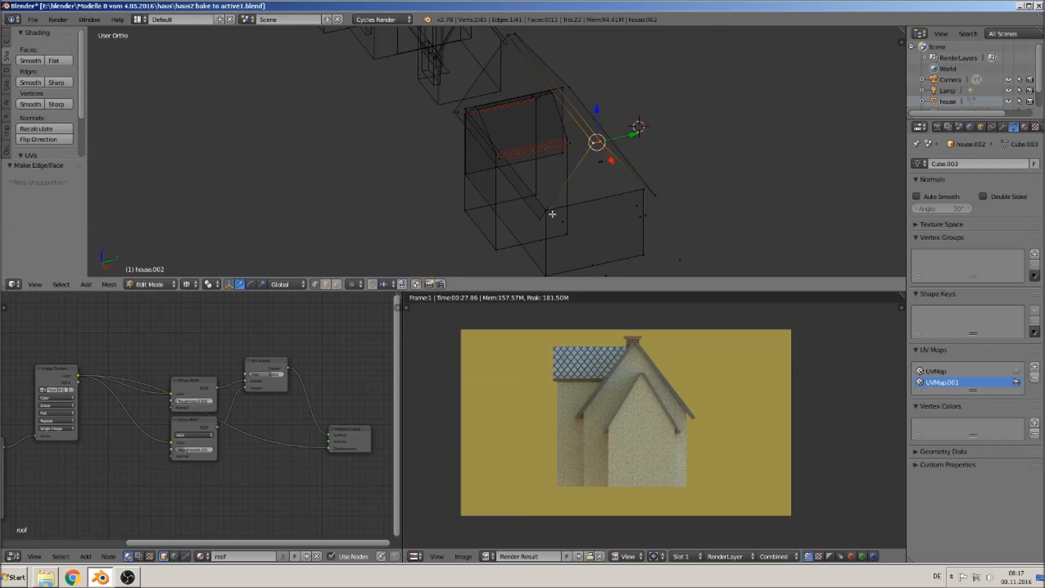
{"action": "right_click", "coordinate": [542, 218], "text": "shift"}
{"action": "right_click", "coordinate": [668, 197], "text": "shift"}
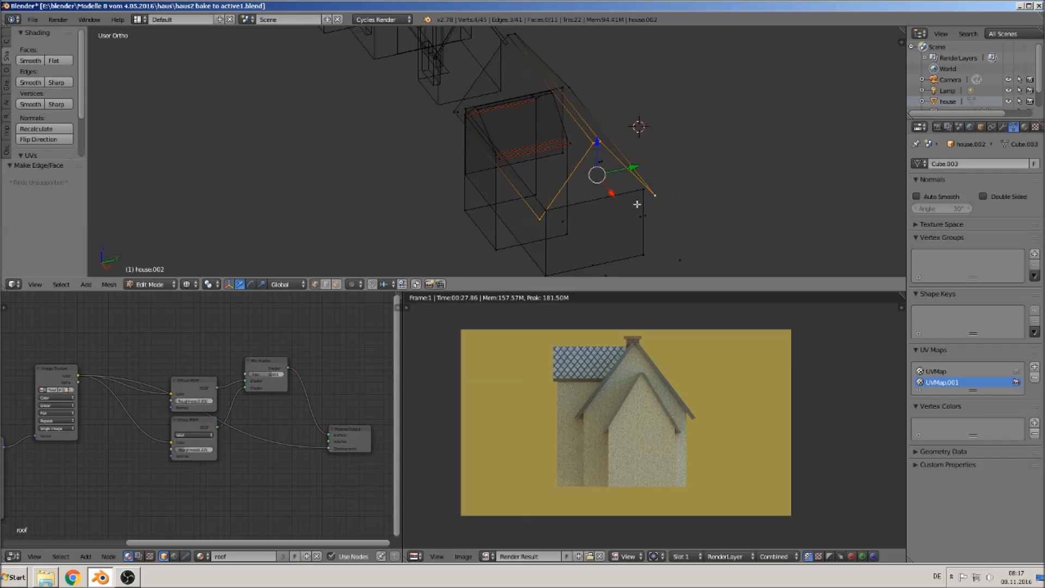
{"action": "key", "text": "f"}
- Fill the front sloped roof face of the main section
{"action": "middle_click_drag", "start_coordinate": [604, 196], "coordinate": [464, 142]}
{"action": "right_click", "coordinate": [434, 221]}
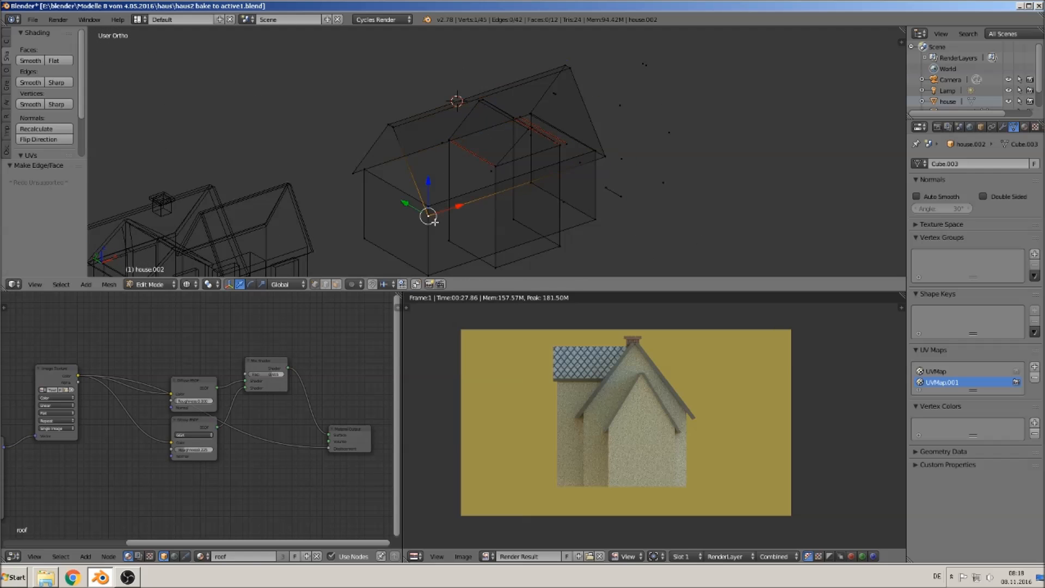
{"action": "right_click", "coordinate": [389, 124], "text": "shift"}
{"action": "right_click", "coordinate": [348, 172], "text": "shift"}
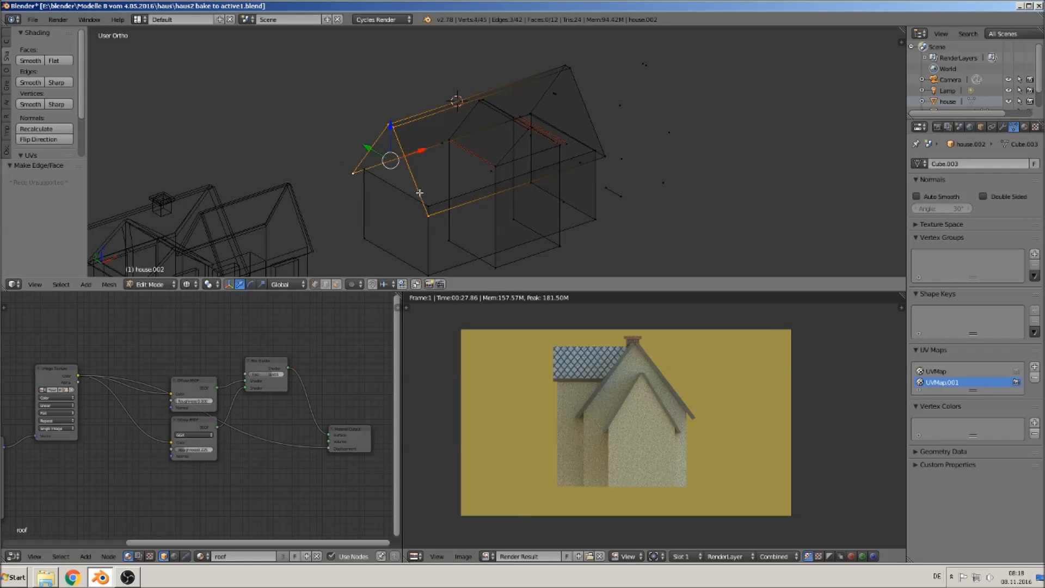
{"action": "key", "text": "f"}
- Fill the opposite sloped roof face of the main section
{"action": "middle_click_drag", "start_coordinate": [513, 202], "coordinate": [369, 145]}
{"action": "right_click", "coordinate": [382, 112]}
{"action": "right_click", "coordinate": [383, 113], "text": "shift"}
{"action": "right_click", "coordinate": [483, 137], "text": "shift"}
{"action": "right_click", "coordinate": [483, 129], "text": "shift"}
{"action": "key", "text": "f"}
- Fill a face at the rear extension's eave corner
{"action": "scroll", "coordinate": [494, 163], "scroll_direction": "up", "scroll_amount": 2}
{"action": "middle_click_drag", "start_coordinate": [499, 198], "coordinate": [399, 177]}
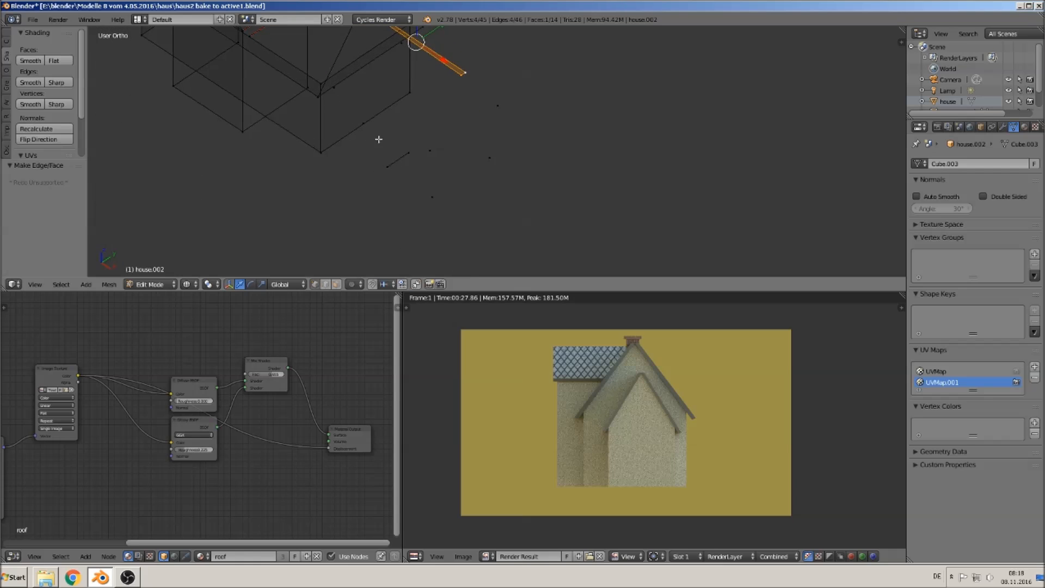
{"action": "right_click", "coordinate": [379, 131]}
{"action": "right_click", "coordinate": [409, 153], "text": "shift"}
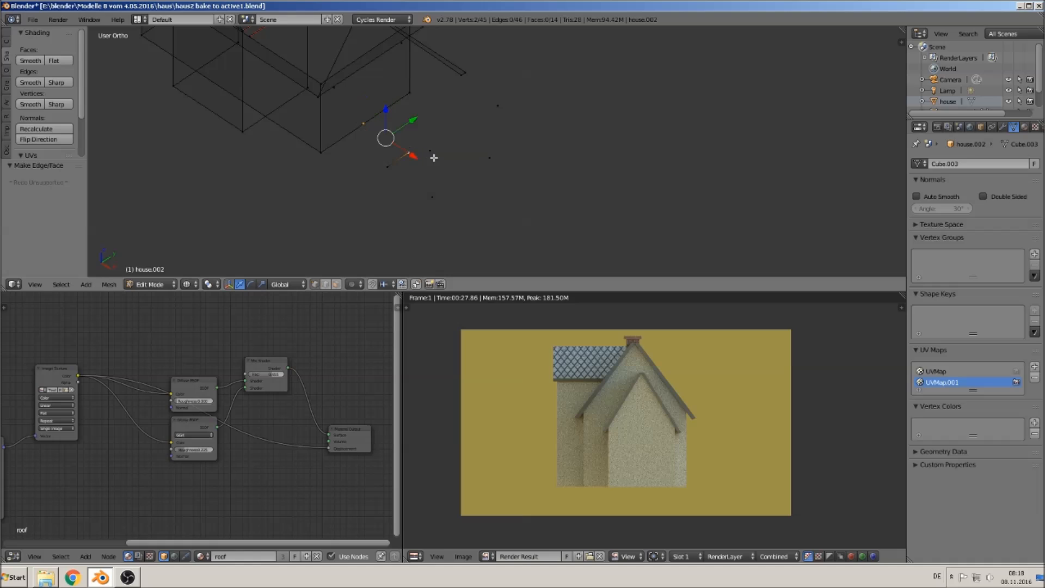
{"action": "right_click", "coordinate": [391, 171]}
{"action": "right_click", "coordinate": [428, 192], "text": "shift"}
{"action": "key", "text": "f"}
- Fill the rear extension's gable end face
{"action": "right_click", "coordinate": [438, 199]}
{"action": "right_click", "coordinate": [489, 158], "text": "shift"}
{"action": "middle_click_drag", "start_coordinate": [489, 158], "coordinate": [412, 214]}
{"action": "right_click", "coordinate": [520, 180]}
{"action": "middle_click_drag", "start_coordinate": [536, 176], "coordinate": [540, 133]}
{"action": "right_click", "coordinate": [512, 133]}
{"action": "right_click", "coordinate": [463, 73], "text": "shift"}
{"action": "right_click", "coordinate": [413, 129], "text": "shift"}
{"action": "key", "text": "f"}
- Fill a sloped roof face of the rear extension
{"action": "mouse_move", "coordinate": [477, 144]}
{"action": "middle_mouse_down"}
{"action": "mouse_move", "coordinate": [531, 135]}
{"action": "mouse_move", "coordinate": [478, 135]}
{"action": "middle_mouse_up"}
{"action": "right_click", "coordinate": [442, 142]}
{"action": "right_click", "coordinate": [326, 119], "text": "shift"}
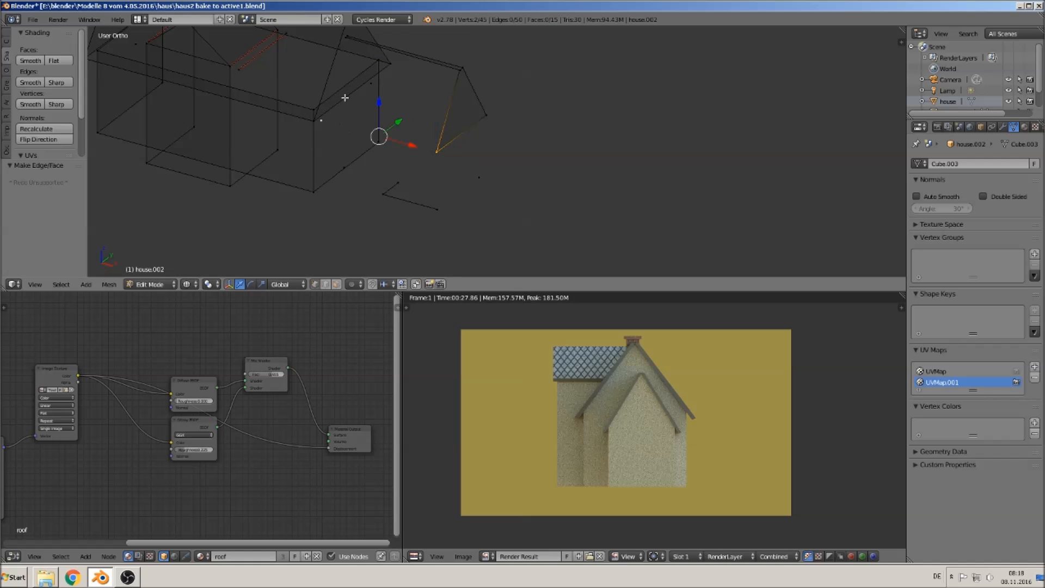
{"action": "right_click", "coordinate": [347, 41], "text": "shift"}
{"action": "right_click", "coordinate": [459, 71], "text": "shift"}
{"action": "key", "text": "f"}
- Fill the other roof slope of the rear extension
{"action": "middle_click_drag", "start_coordinate": [458, 86], "coordinate": [453, 130]}
{"action": "right_click", "coordinate": [441, 100]}
{"action": "right_click", "coordinate": [415, 82], "text": "shift"}
{"action": "right_click", "coordinate": [491, 210], "text": "shift"}
{"action": "key", "text": "f"}
- Extrude a footprint vertex along the X axis to complete the rear extension's floor outline
{"action": "middle_click_drag", "start_coordinate": [491, 210], "coordinate": [490, 181]}
{"action": "right_click", "coordinate": [411, 185]}
{"action": "right_click", "coordinate": [460, 191], "text": "shift"}
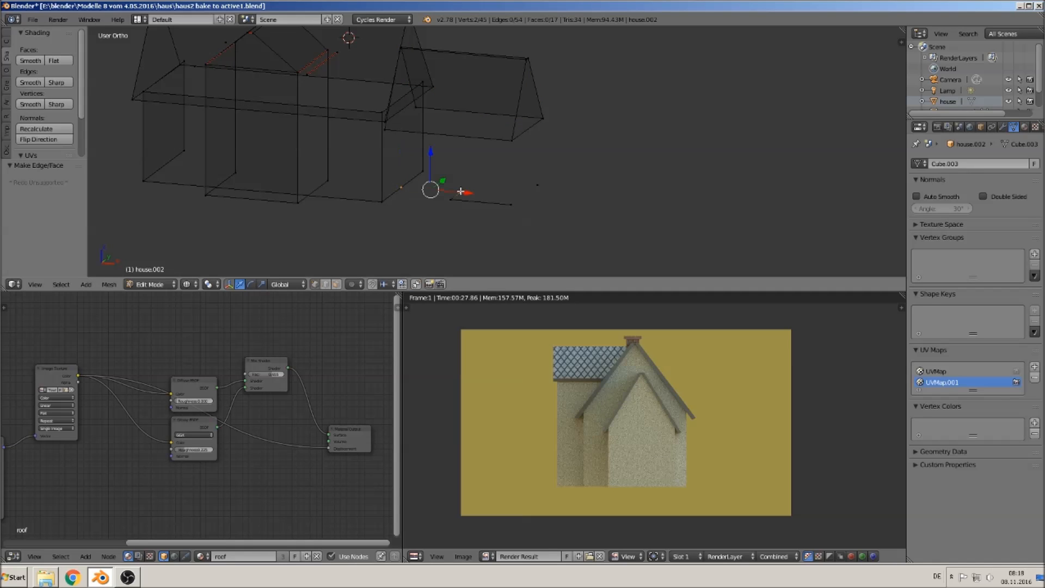
{"action": "middle_click_drag", "start_coordinate": [460, 192], "coordinate": [413, 211]}
{"action": "right_click", "coordinate": [461, 229]}
{"action": "right_click", "coordinate": [526, 211], "text": "shift"}
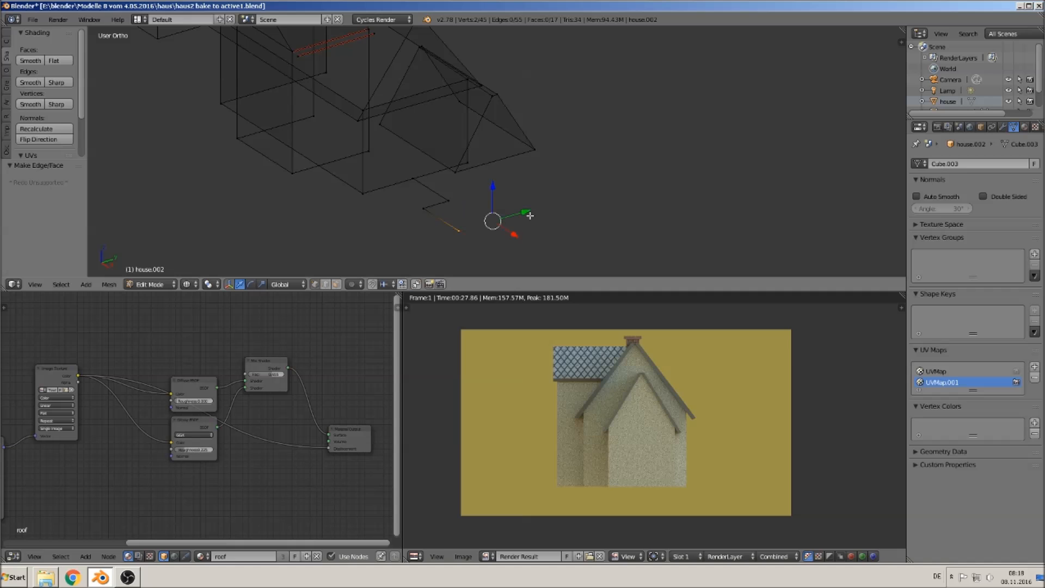
{"action": "right_click", "coordinate": [529, 229]}
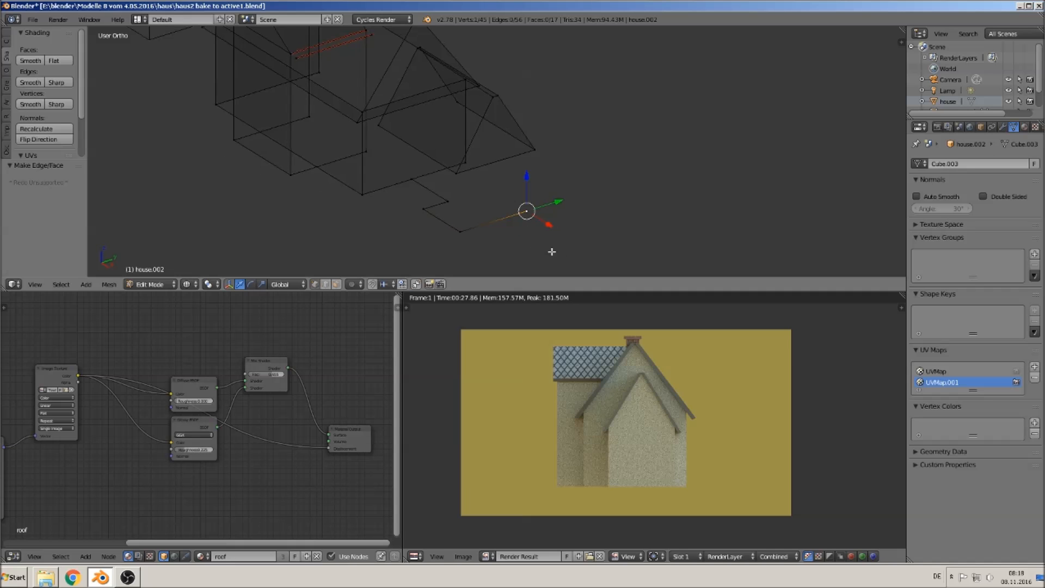
{"action": "middle_click_drag", "start_coordinate": [528, 229], "coordinate": [584, 248]}
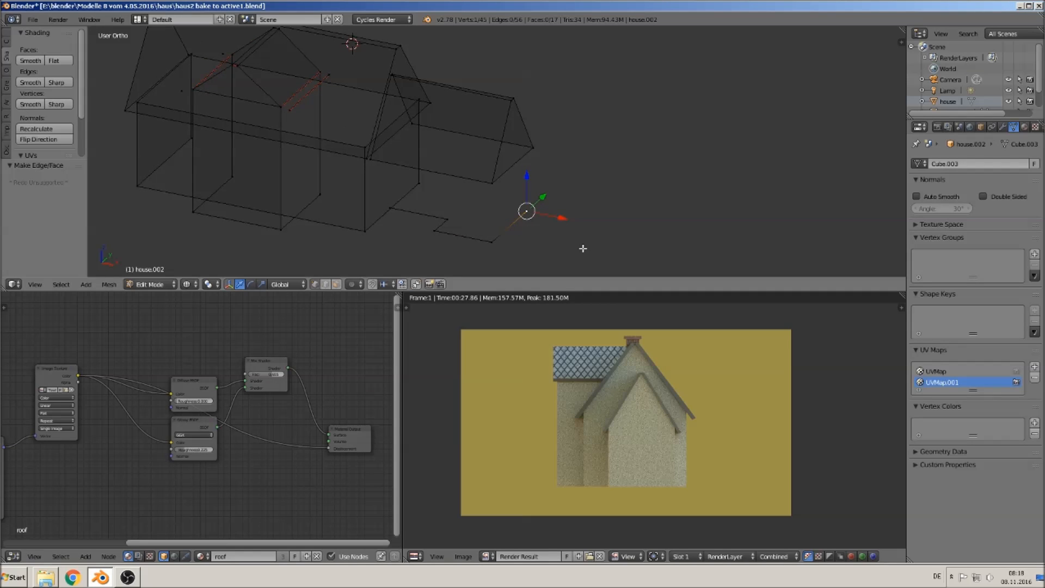
{"action": "key", "text": "e"}
{"action": "right_click", "coordinate": [582, 247]}
{"action": "key", "text": "g"}
{"action": "key", "text": "x"}
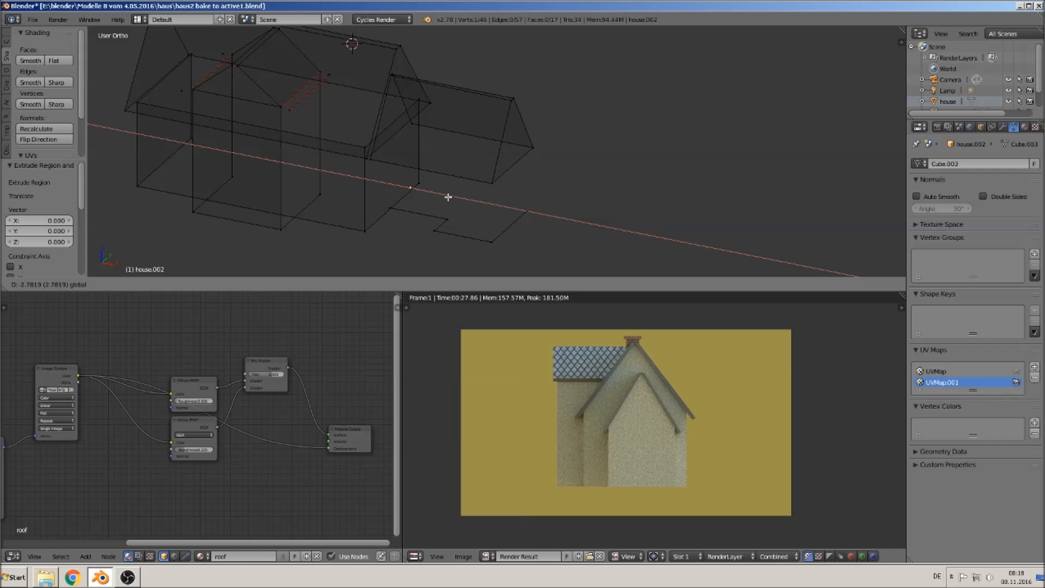
{"action": "left_click", "coordinate": [445, 195]}
- Fill the rear extension's footprint outline with a face and extrude it upward to form its walls
{"action": "middle_click_drag", "start_coordinate": [518, 232], "coordinate": [513, 223]}
{"action": "right_click", "coordinate": [387, 200], "text": "shift"}
{"action": "right_click", "coordinate": [439, 215], "text": "shift"}
{"action": "right_click", "coordinate": [427, 221], "text": "shift"}
{"action": "right_click", "coordinate": [481, 232], "text": "shift"}
{"action": "right_click", "coordinate": [522, 208], "text": "shift"}
{"action": "key", "text": "f"}
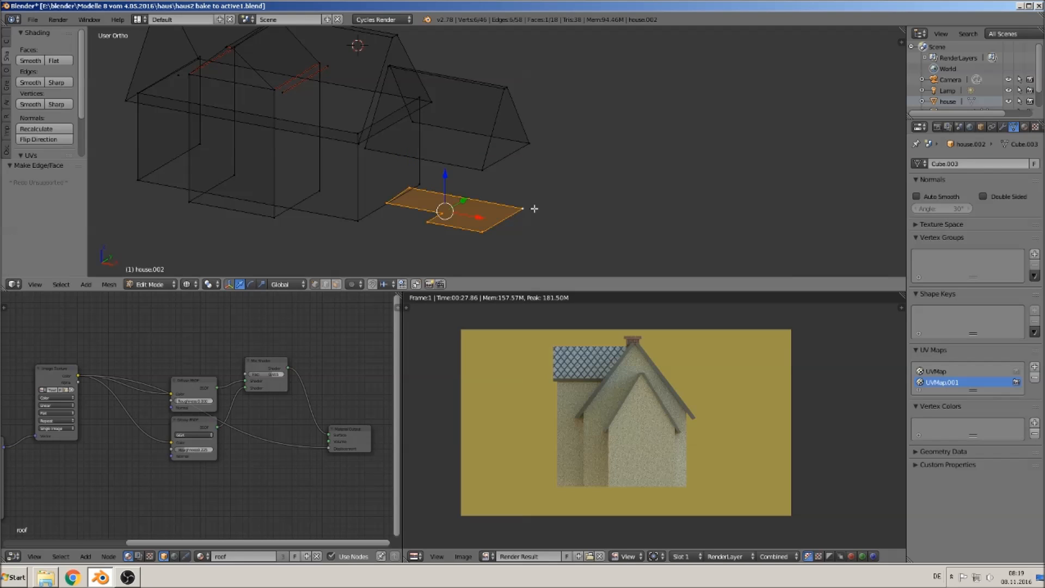
{"action": "key", "text": "e"}
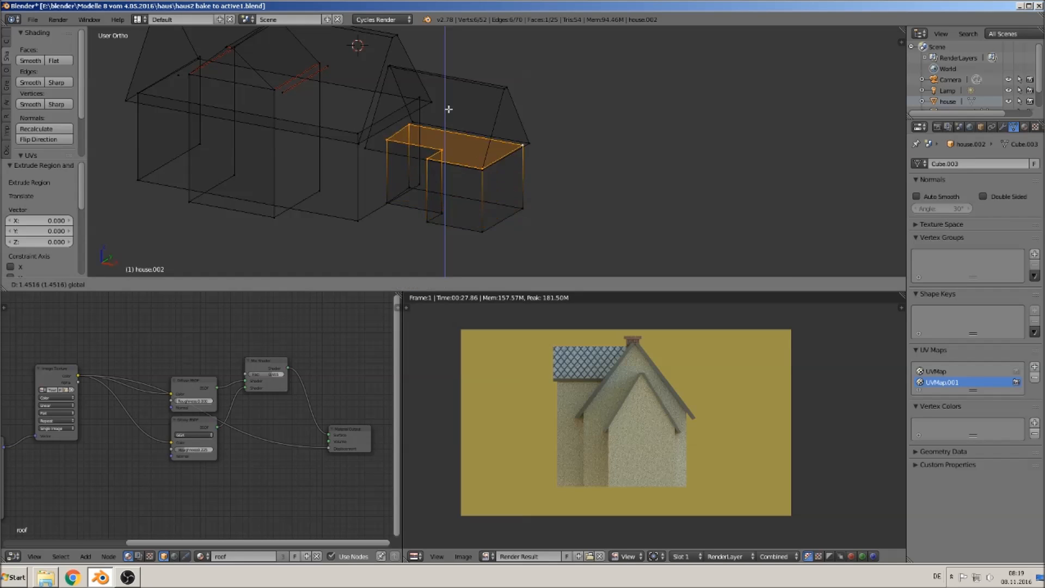
{"action": "left_click", "coordinate": [451, 109]}
- Delete two stray vertices on the main roof ridge of the shell
{"action": "key", "text": "Tab"}
{"action": "middle_click_drag", "start_coordinate": [467, 155], "coordinate": [398, 232]}
{"action": "mouse_move", "coordinate": [391, 173]}
{"action": "middle_mouse_down"}
{"action": "mouse_move", "coordinate": [373, 176]}
{"action": "mouse_move", "coordinate": [380, 184]}
{"action": "middle_mouse_up"}
{"action": "scroll", "coordinate": [371, 150], "scroll_direction": "up", "scroll_amount": 4}
{"action": "scroll", "coordinate": [368, 207], "scroll_direction": "down", "scroll_amount": 6}
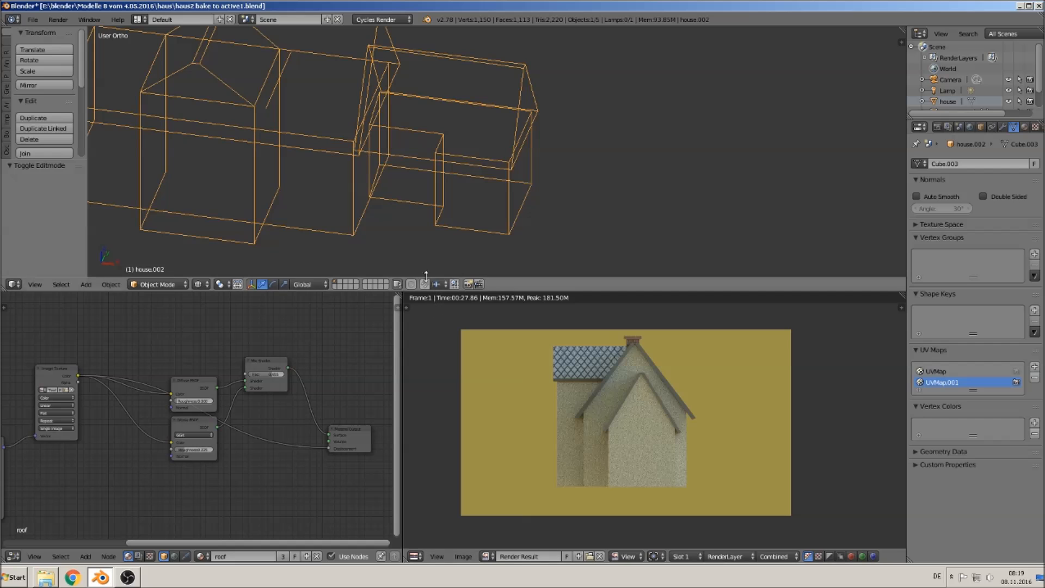
{"action": "scroll", "coordinate": [370, 213], "scroll_direction": "up", "scroll_amount": 6}
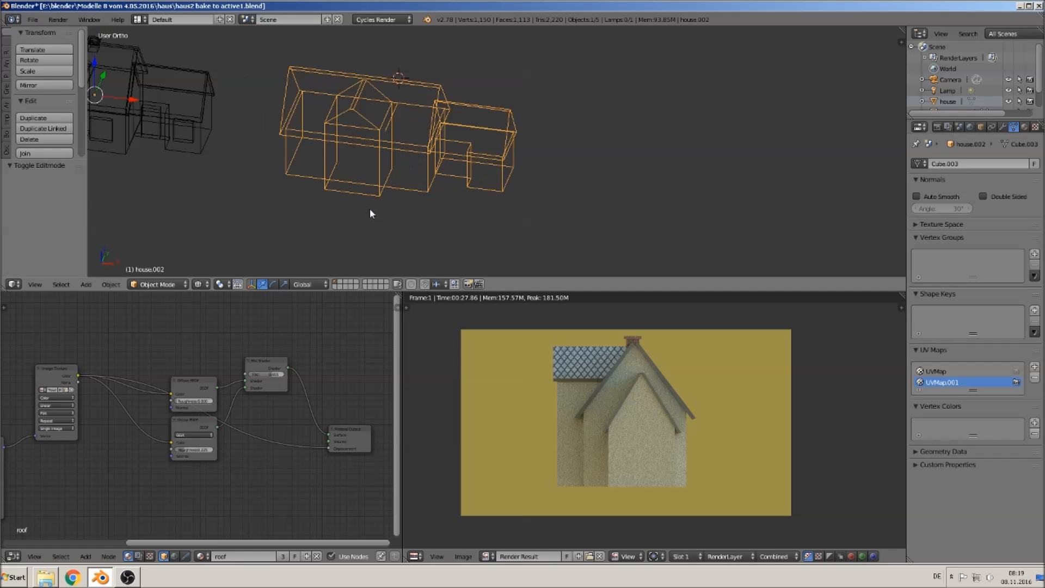
{"action": "key", "text": "Tab"}
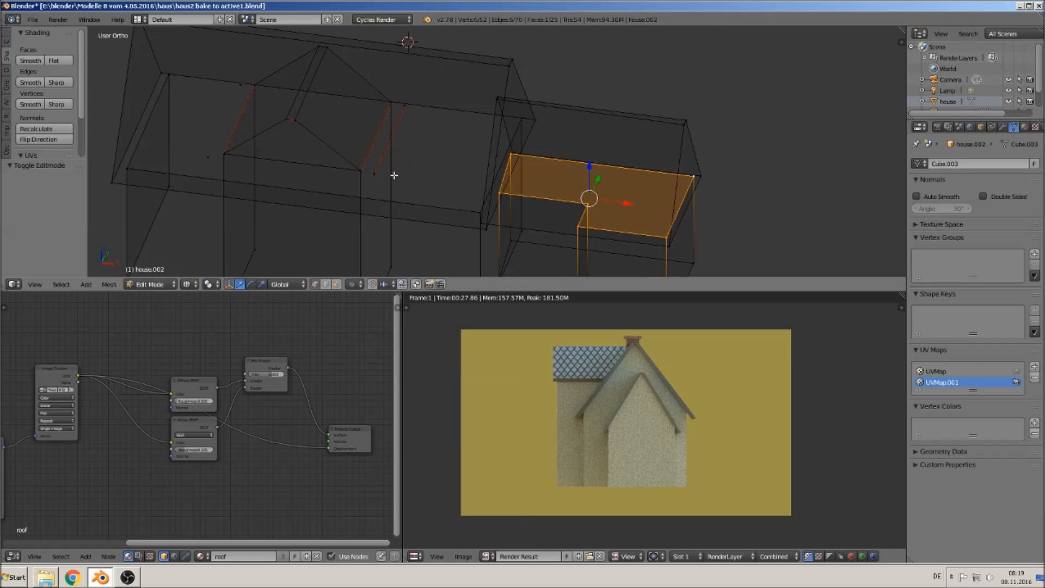
{"action": "right_click", "coordinate": [375, 173]}
{"action": "right_click", "coordinate": [408, 104], "text": "shift"}
{"action": "key", "text": "x"}
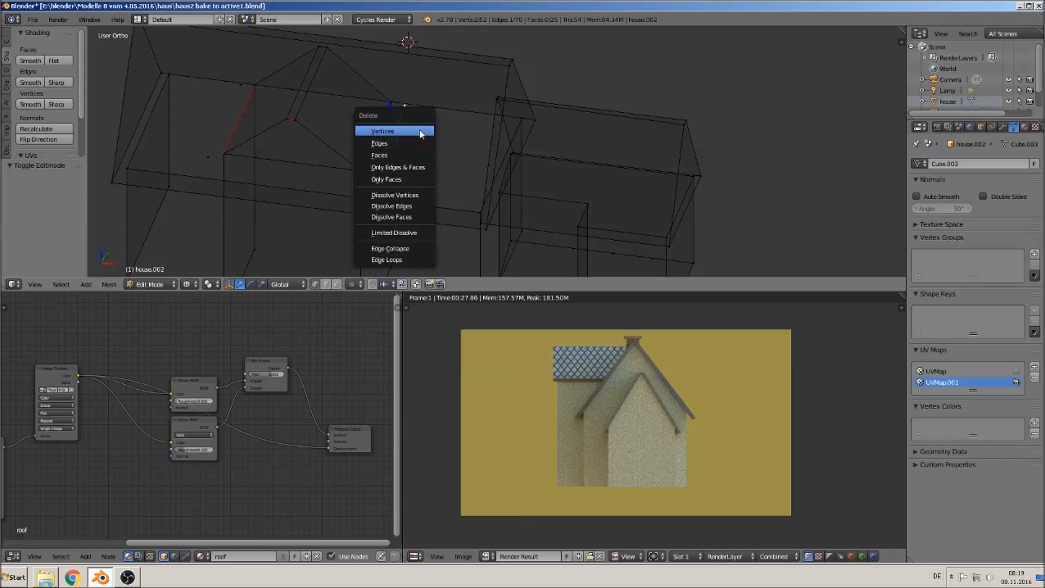
{"action": "left_click", "coordinate": [419, 130]}
- Delete another stray vertex near the front gable of the shell
{"action": "middle_click_drag", "start_coordinate": [384, 180], "coordinate": [299, 210]}
{"action": "right_click", "coordinate": [305, 179]}
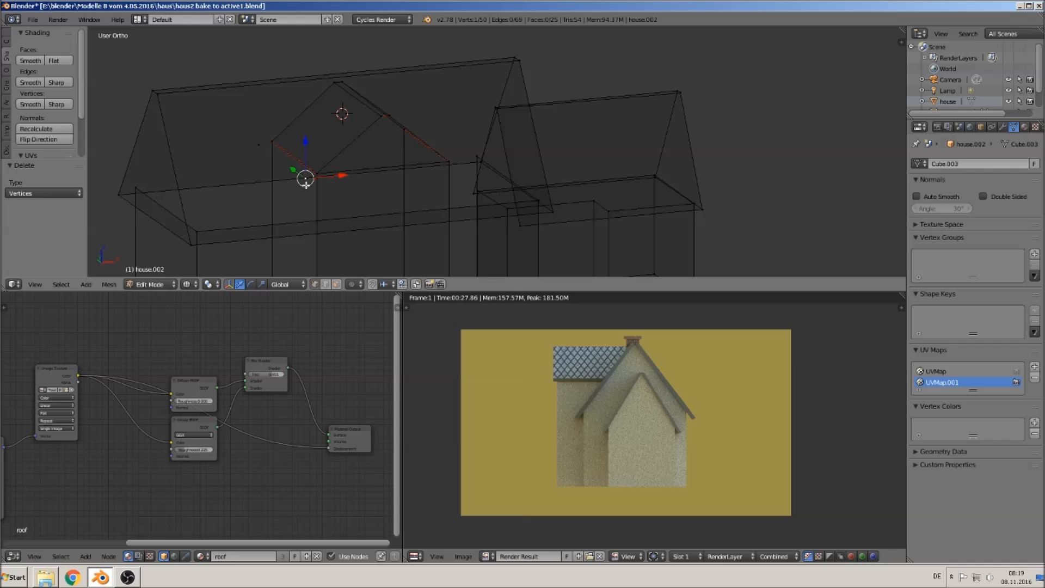
{"action": "key", "text": "x"}
{"action": "left_click", "coordinate": [257, 140]}
- Switch the viewport to Solid shading and inspect the shell for missing faces
{"action": "left_click", "coordinate": [186, 284]}
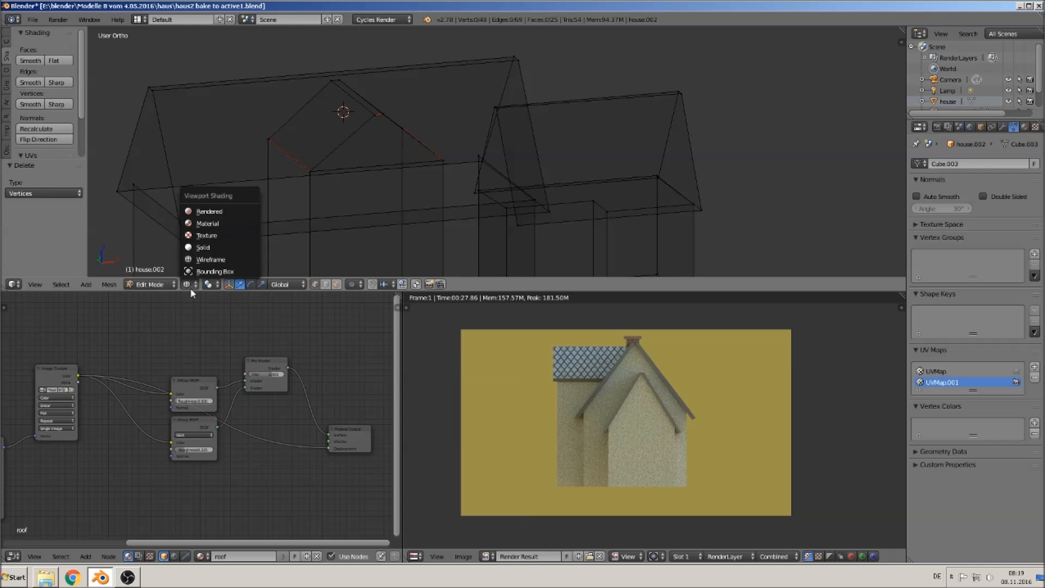
{"action": "left_click", "coordinate": [204, 248]}
{"action": "scroll", "coordinate": [280, 230], "scroll_direction": "down", "scroll_amount": 4}
{"action": "middle_click_drag", "start_coordinate": [396, 187], "coordinate": [330, 198]}
{"action": "scroll", "coordinate": [427, 173], "scroll_direction": "up", "scroll_amount": 2}
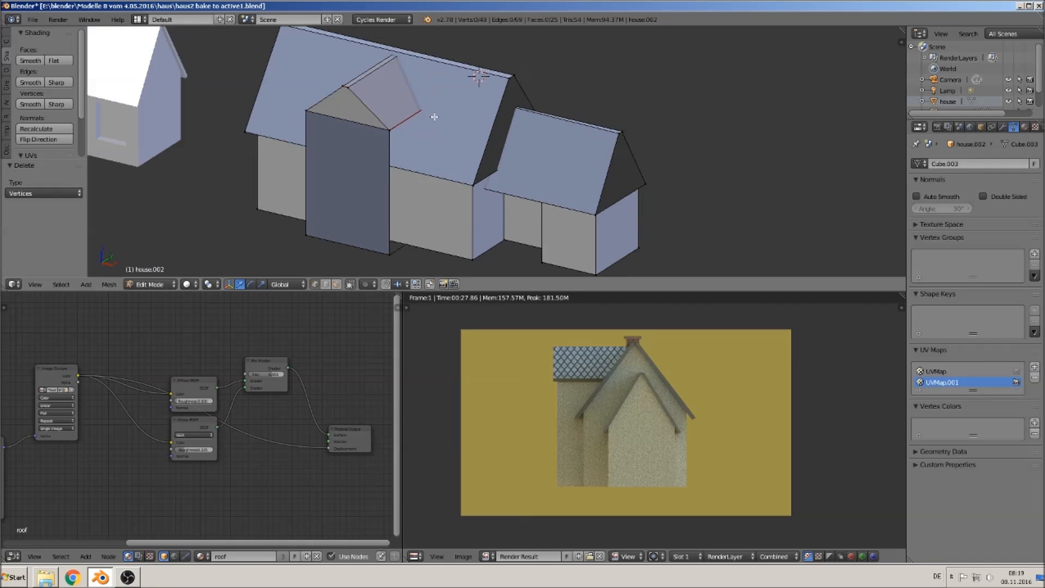
{"action": "middle_click_drag", "start_coordinate": [483, 216], "coordinate": [431, 210]}
{"action": "key", "text": "Tab"}
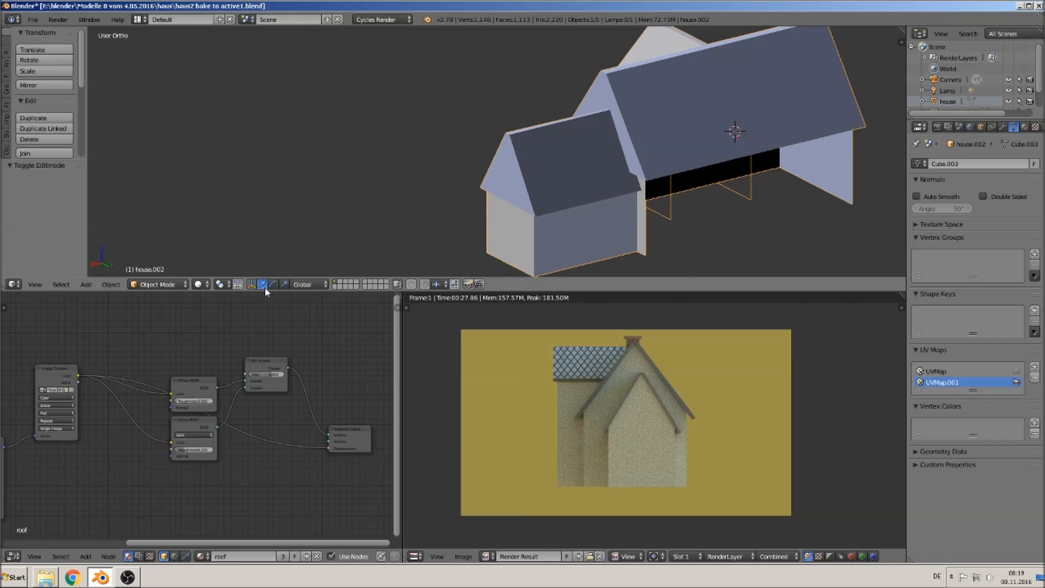
- Fill the missing rear wall face between the main house and the rear extension
{"action": "key", "text": "z"}
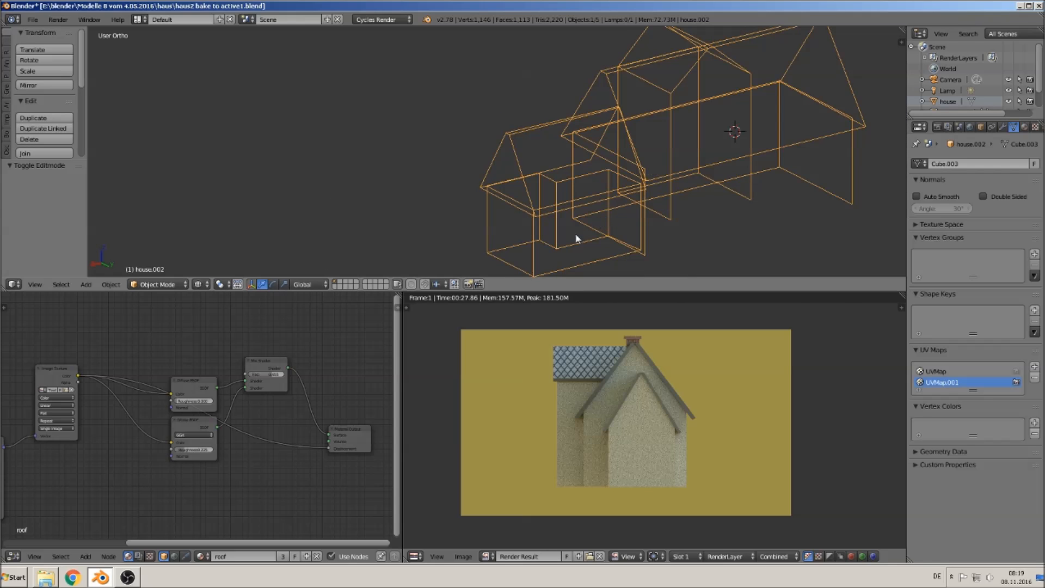
{"action": "key", "text": "Tab"}
{"action": "right_click", "coordinate": [652, 170]}
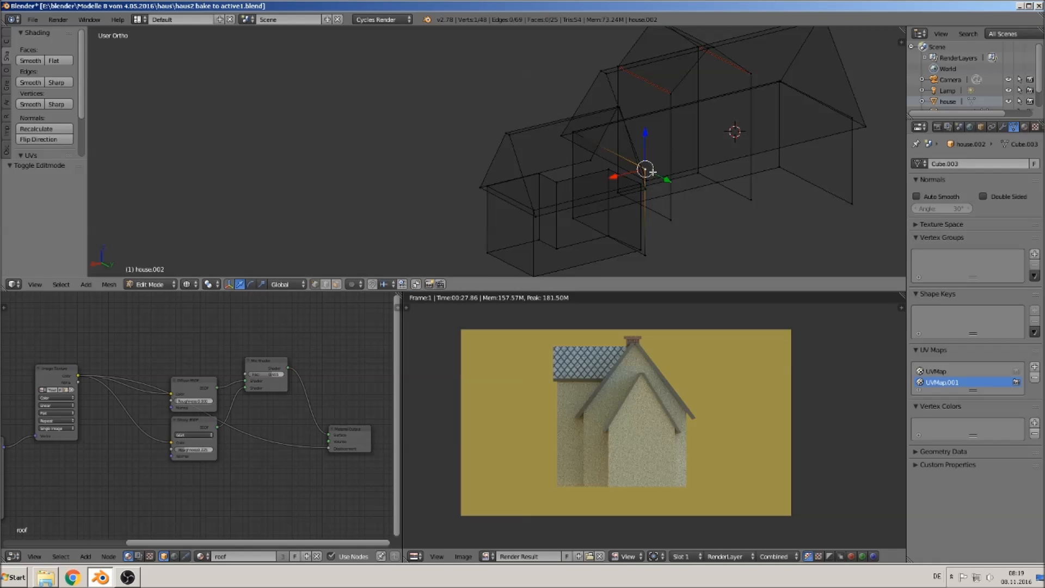
{"action": "right_click", "coordinate": [658, 259], "text": "shift"}
{"action": "right_click", "coordinate": [854, 196], "text": "shift"}
{"action": "right_click", "coordinate": [847, 114], "text": "shift"}
{"action": "key", "text": "f"}
- Fill the missing wall face under the front cross gable
{"action": "middle_click_drag", "start_coordinate": [779, 167], "coordinate": [629, 145]}
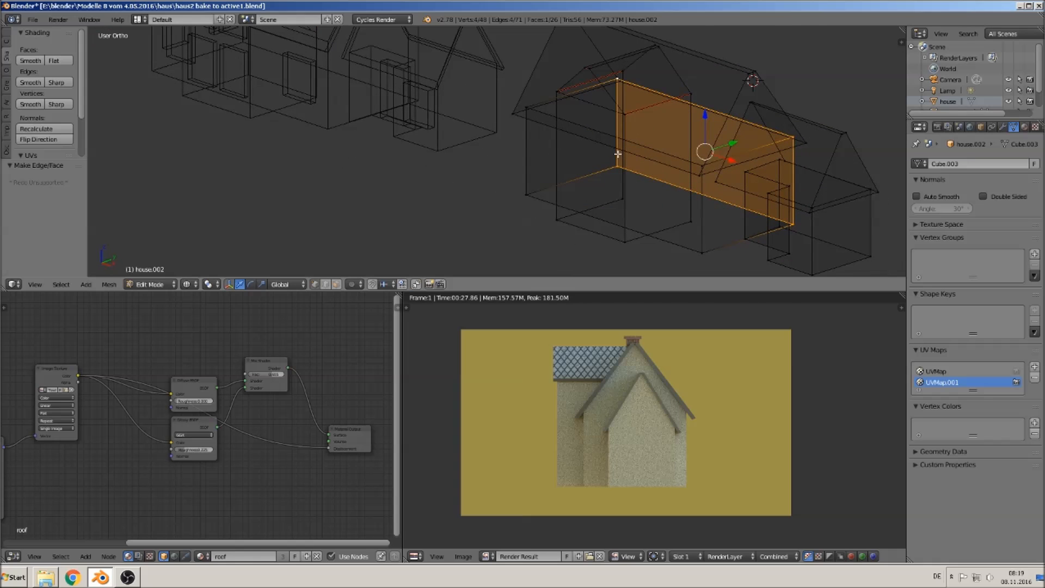
{"action": "key", "text": "Tab"}
{"action": "left_click", "coordinate": [198, 284]}
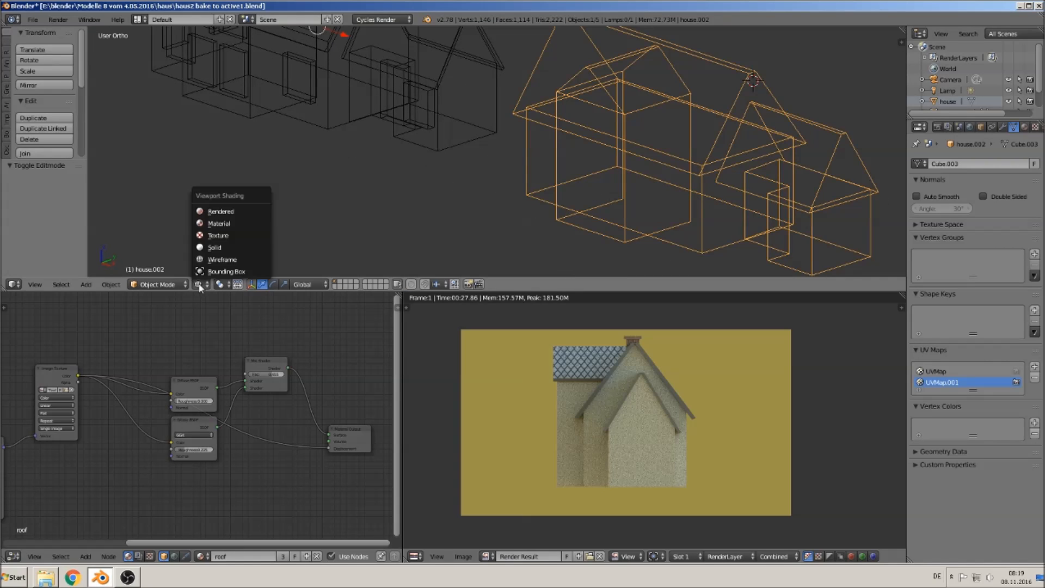
{"action": "left_click", "coordinate": [213, 248]}
{"action": "middle_click_drag", "start_coordinate": [516, 204], "coordinate": [607, 155]}
{"action": "key", "text": "Tab"}
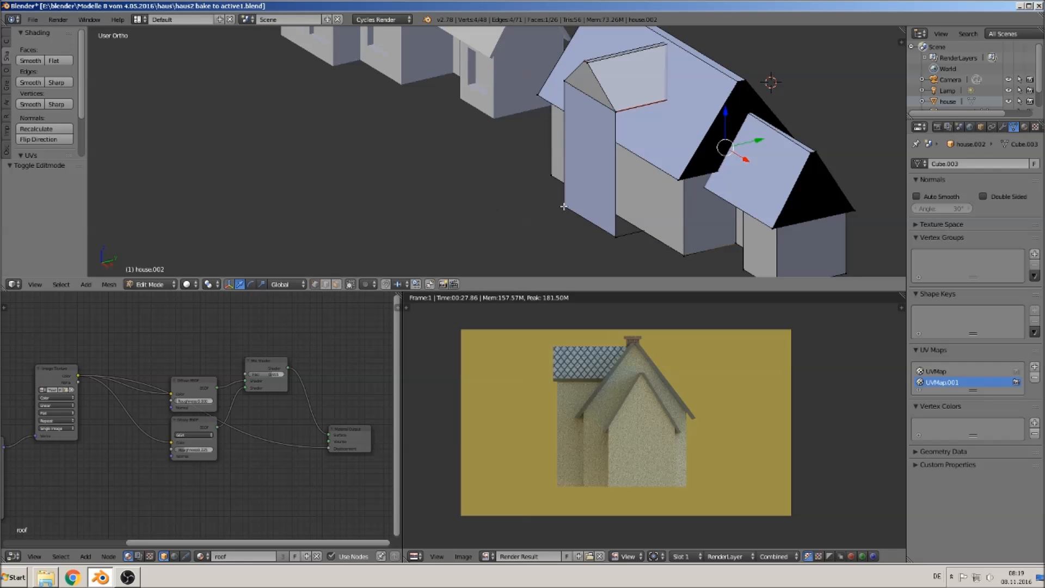
{"action": "key", "text": "z"}
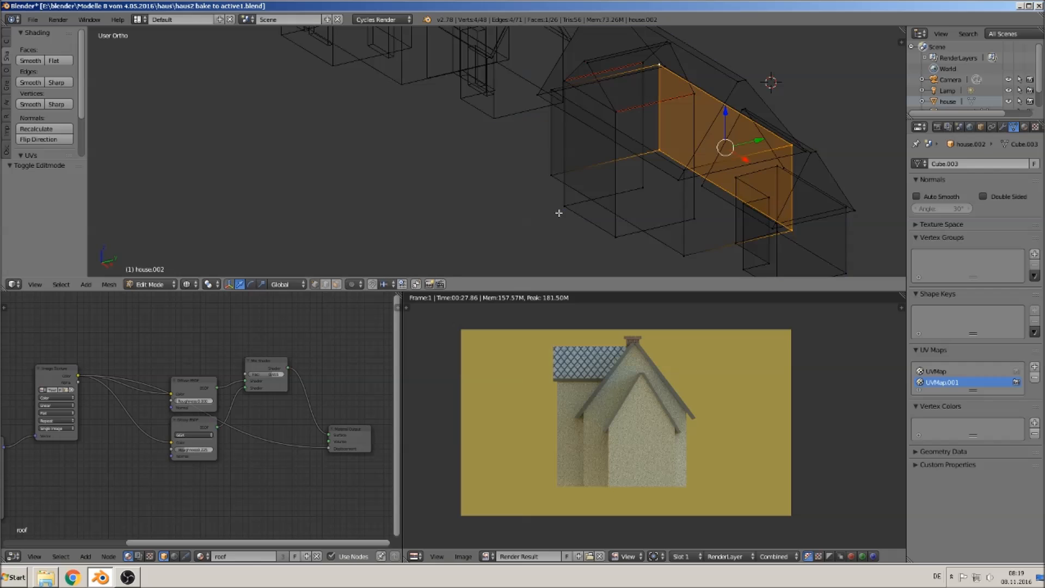
{"action": "right_click", "coordinate": [619, 111]}
{"action": "right_click", "coordinate": [693, 97], "text": "shift"}
{"action": "right_click", "coordinate": [693, 220], "text": "shift"}
{"action": "right_click", "coordinate": [619, 235], "text": "shift"}
{"action": "key", "text": "f"}
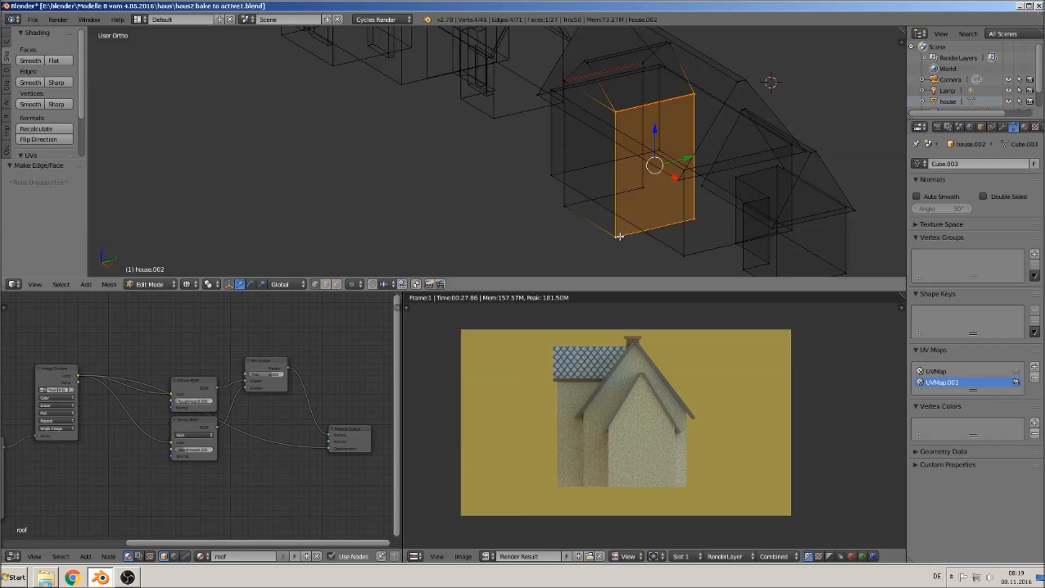
- Fill the adjacent side wall face of the front cross gable
{"action": "right_click", "coordinate": [555, 206]}
{"action": "right_click", "coordinate": [643, 185], "text": "shift"}
{"action": "right_click", "coordinate": [644, 66], "text": "shift"}
{"action": "right_click", "coordinate": [564, 79], "text": "shift"}
{"action": "middle_click_drag", "start_coordinate": [564, 79], "coordinate": [660, 175]}
{"action": "key", "text": "f"}
- Select the whole low-poly shell mesh and recalculate its normals
{"action": "key", "text": "Tab"}
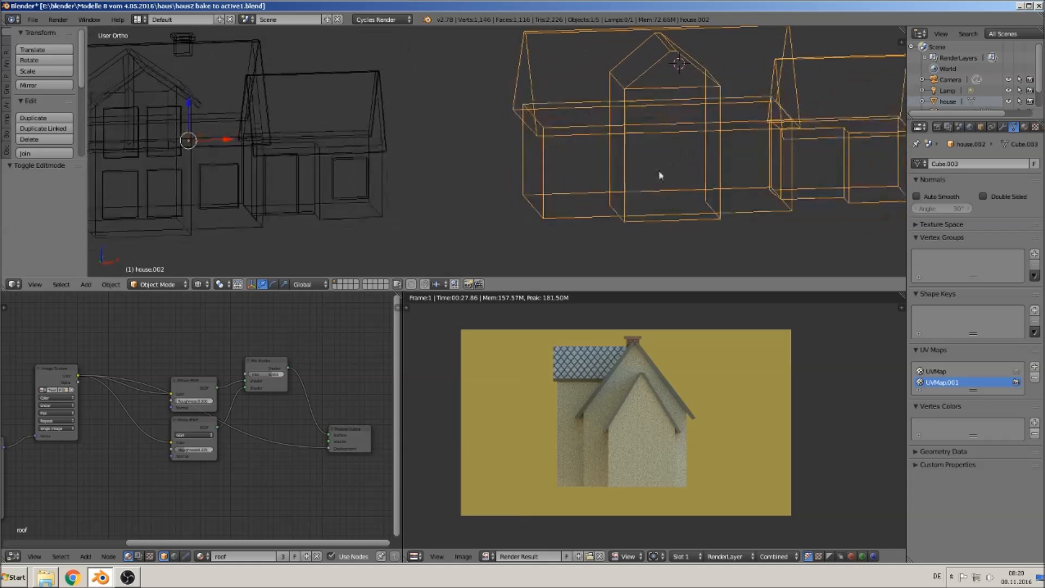
{"action": "left_click", "coordinate": [200, 284]}
{"action": "left_click", "coordinate": [219, 246]}
{"action": "middle_click_drag", "start_coordinate": [531, 210], "coordinate": [690, 227]}
{"action": "middle_click_drag", "start_coordinate": [703, 221], "coordinate": [482, 199]}
{"action": "scroll", "coordinate": [482, 198], "scroll_direction": "up", "scroll_amount": 3}
{"action": "key", "text": "Tab"}
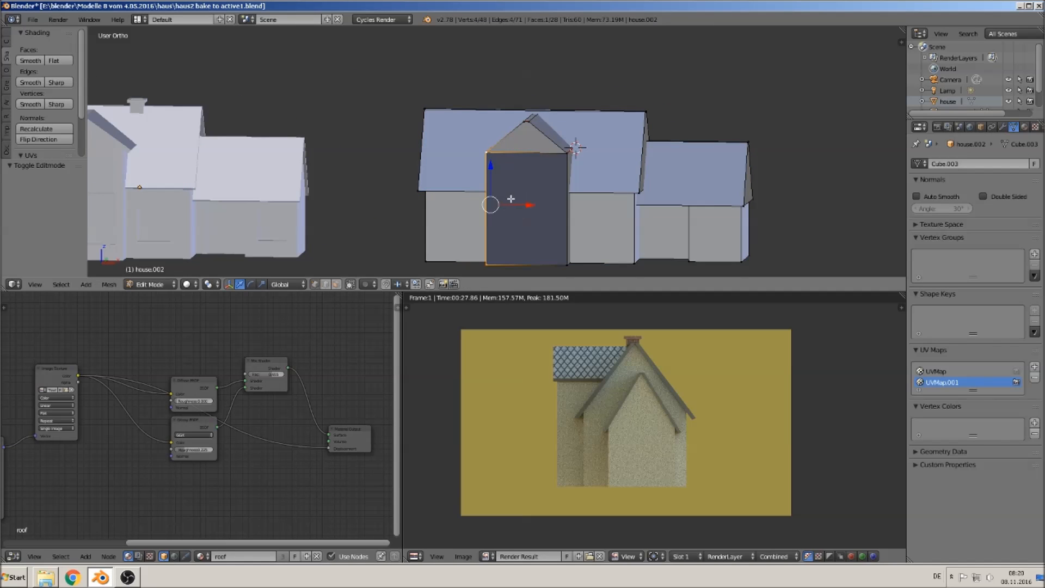
{"action": "key", "text": "a"}
{"action": "key", "text": "a"}
{"action": "key", "text": "a"}
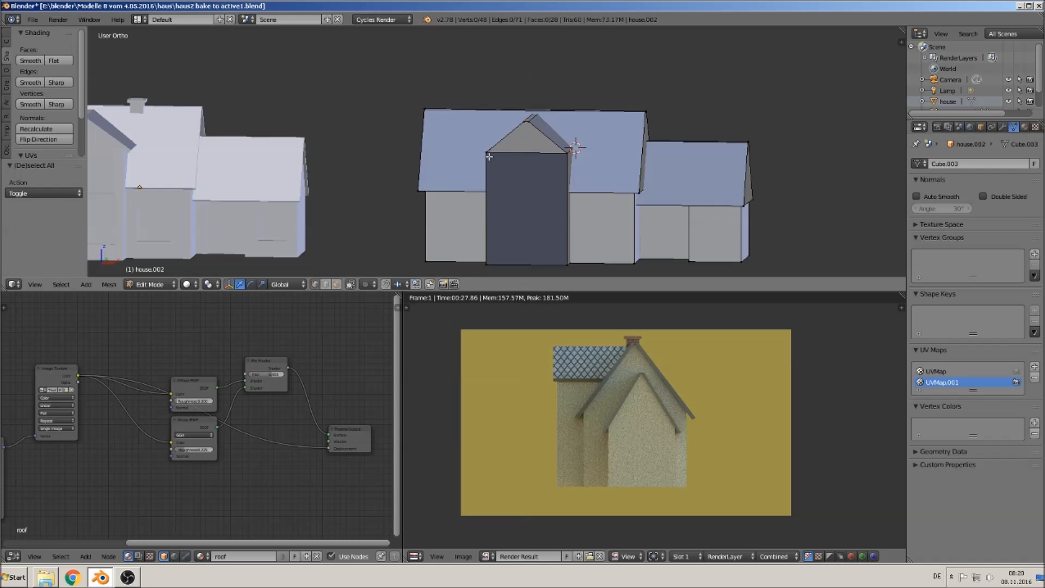
{"action": "key", "text": "Tab"}
{"action": "key", "text": "Tab"}
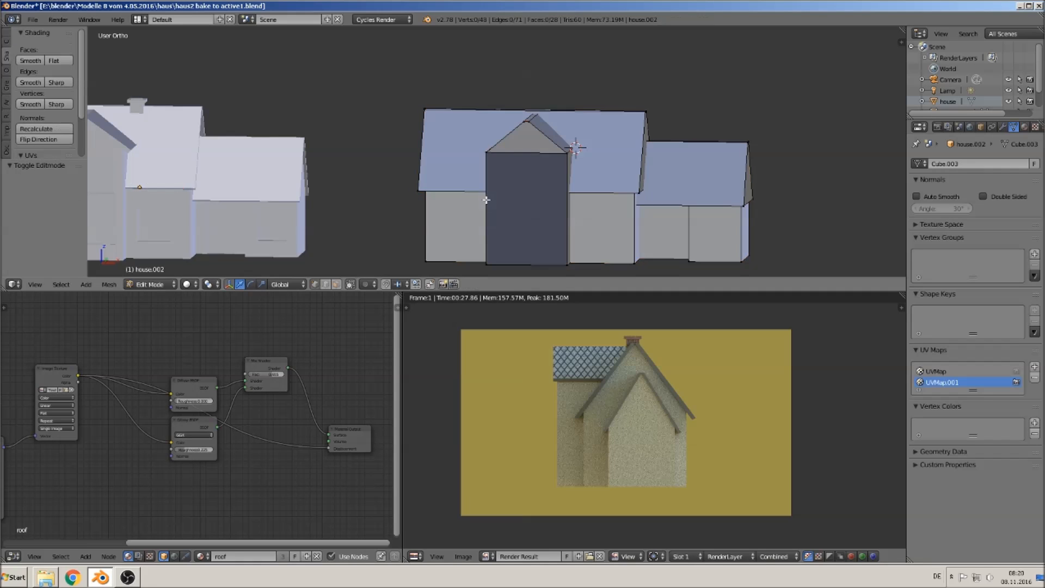
{"action": "key", "text": "a"}
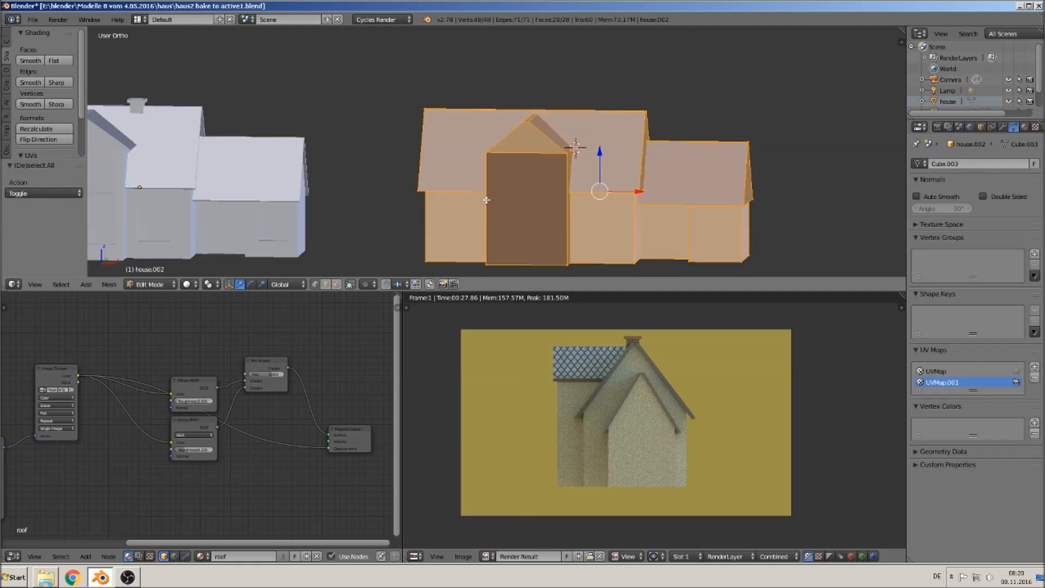
{"action": "left_click", "coordinate": [33, 129]}
- Inspect the original detailed house mesh by selecting all its geometry in edit mode
{"action": "key", "text": "Tab"}
{"action": "middle_click_drag", "start_coordinate": [561, 214], "coordinate": [575, 229]}
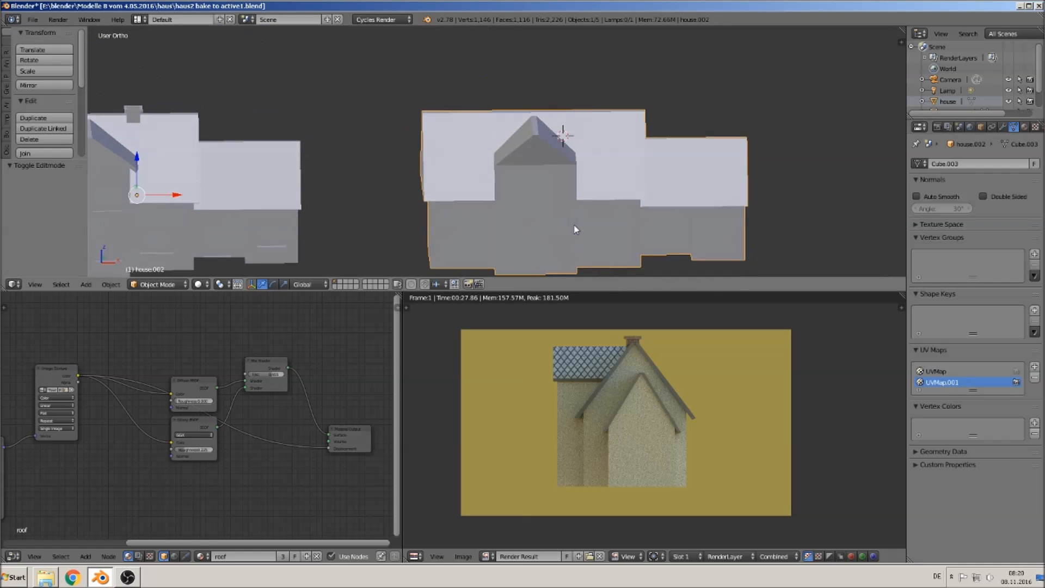
{"action": "scroll", "coordinate": [574, 226], "scroll_direction": "down", "scroll_amount": 2}
{"action": "middle_click_drag", "start_coordinate": [495, 212], "coordinate": [627, 196], "text": "shift"}
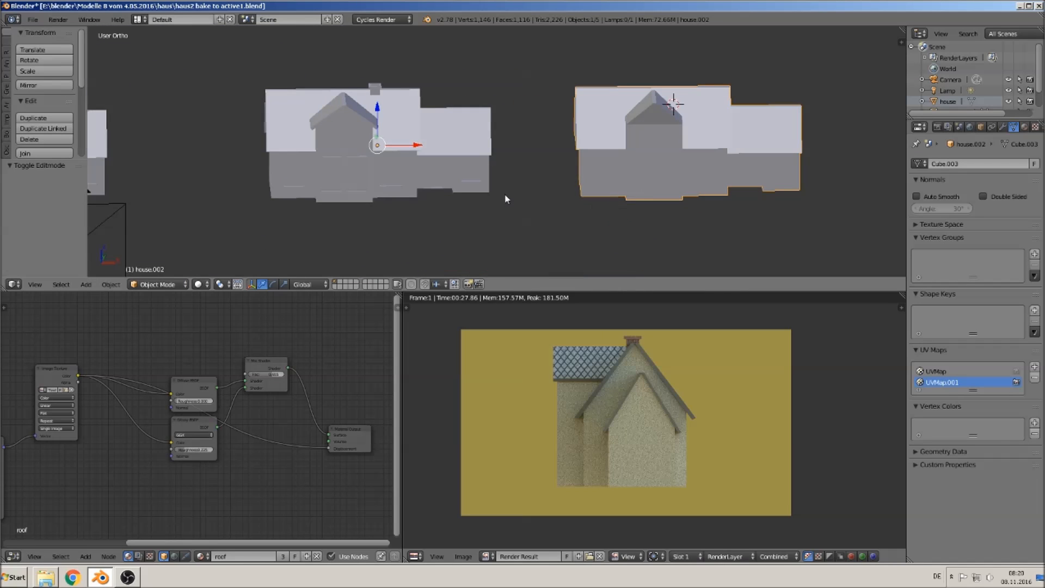
{"action": "right_click", "coordinate": [403, 149]}
{"action": "key", "text": "Tab"}
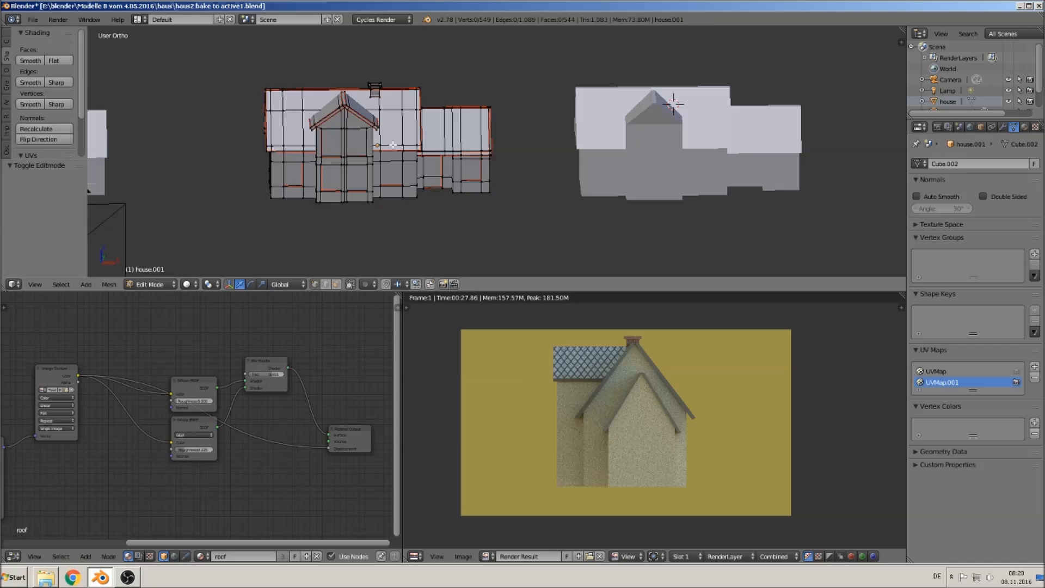
{"action": "key", "text": "a"}
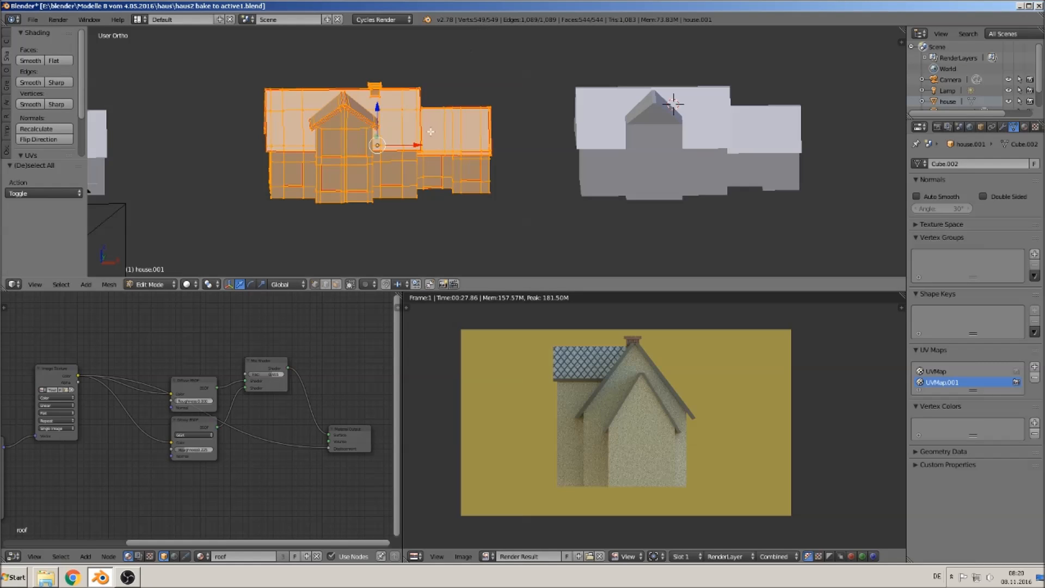
{"action": "key", "text": "Tab"}
- Select the low-poly shell object, switch the viewport shading to Texture, and view the scene from the front
{"action": "right_click", "coordinate": [671, 120]}
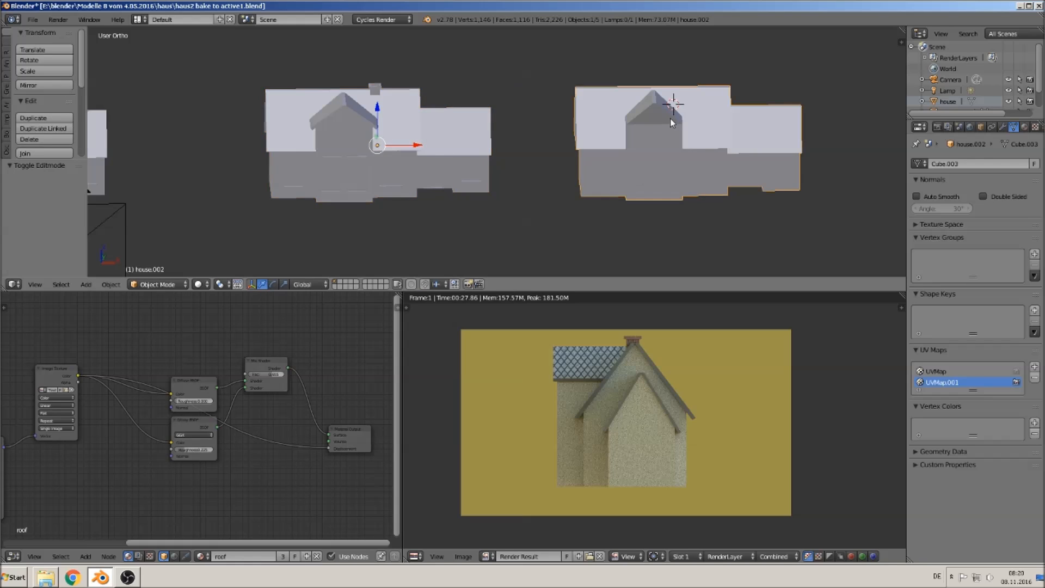
{"action": "key", "text": "Tab"}
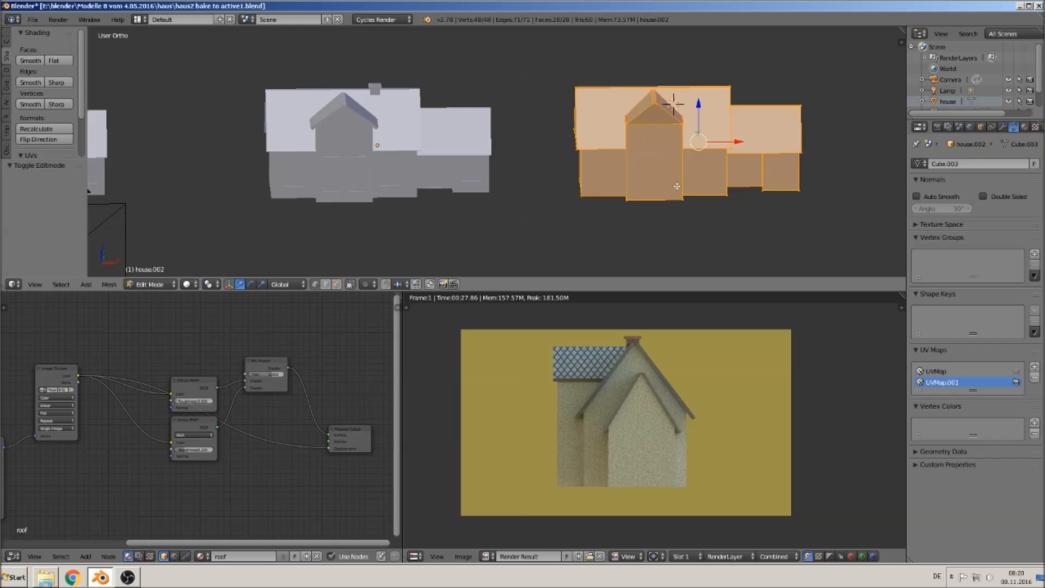
{"action": "key", "text": "Tab"}
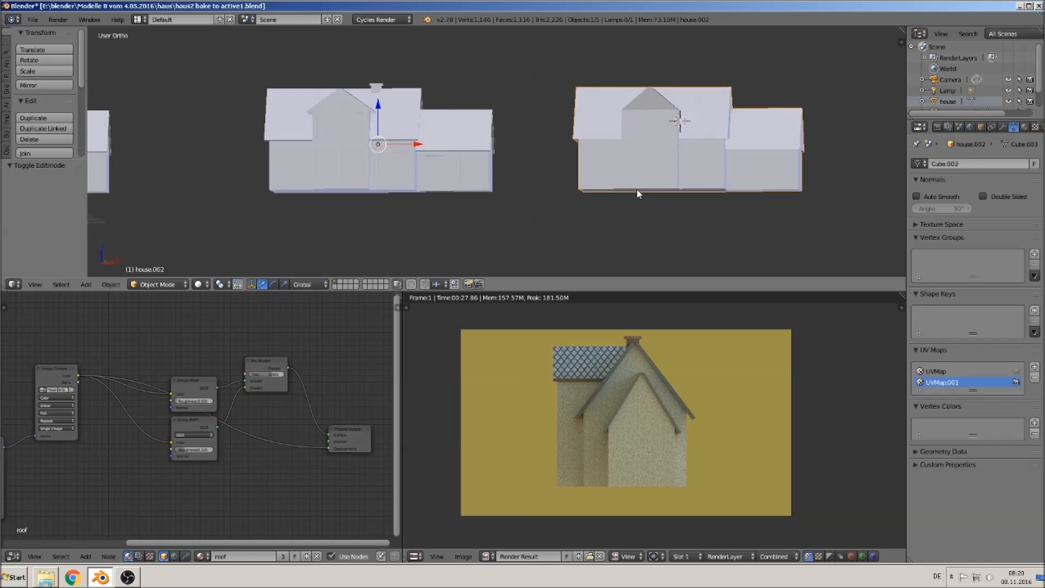
{"action": "left_click", "coordinate": [198, 284]}
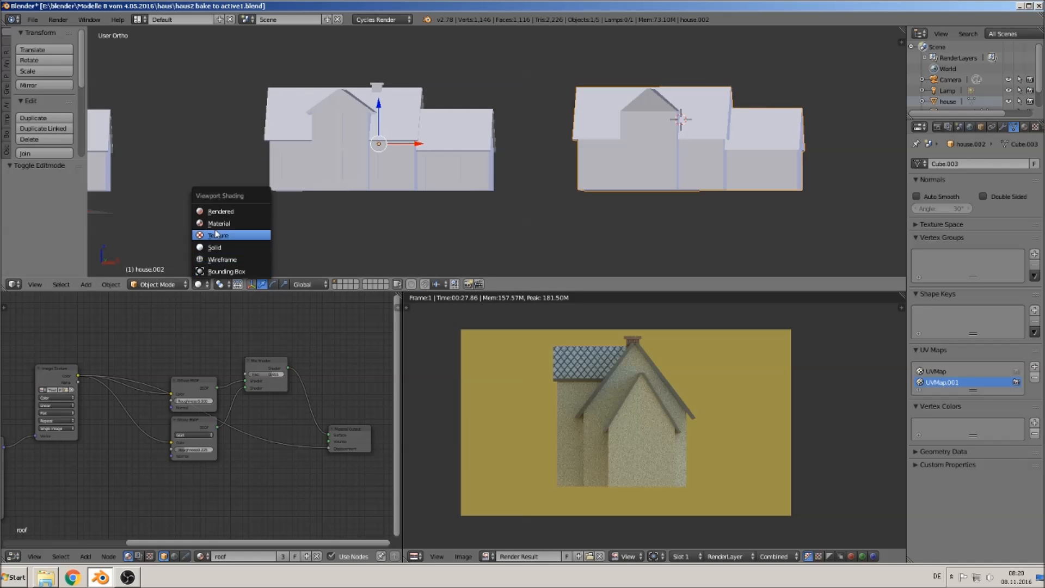
{"action": "left_click", "coordinate": [232, 224]}
{"action": "middle_click_drag", "start_coordinate": [589, 214], "coordinate": [613, 205]}
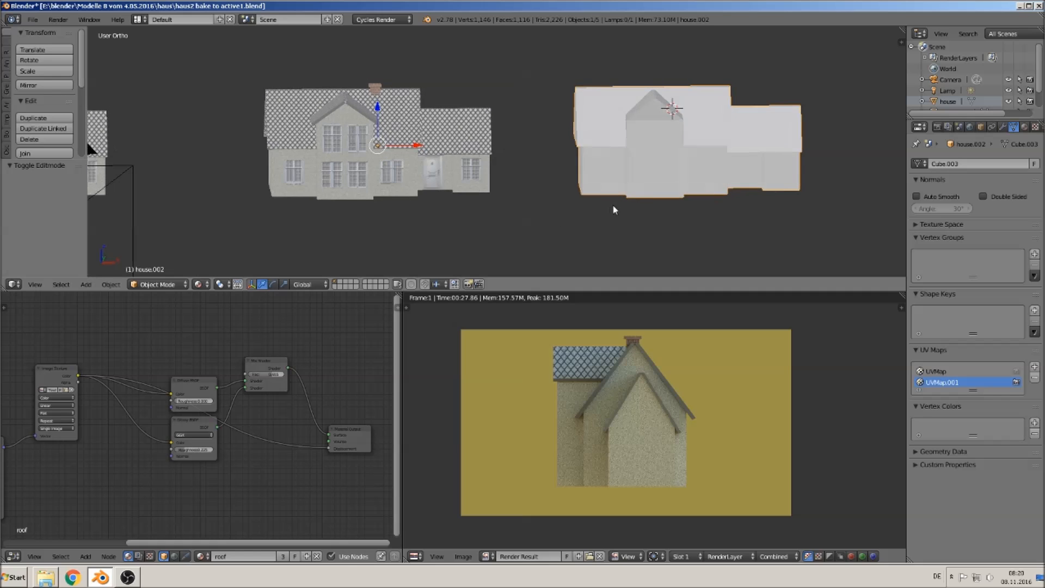
{"action": "key", "text": "KP_2"}
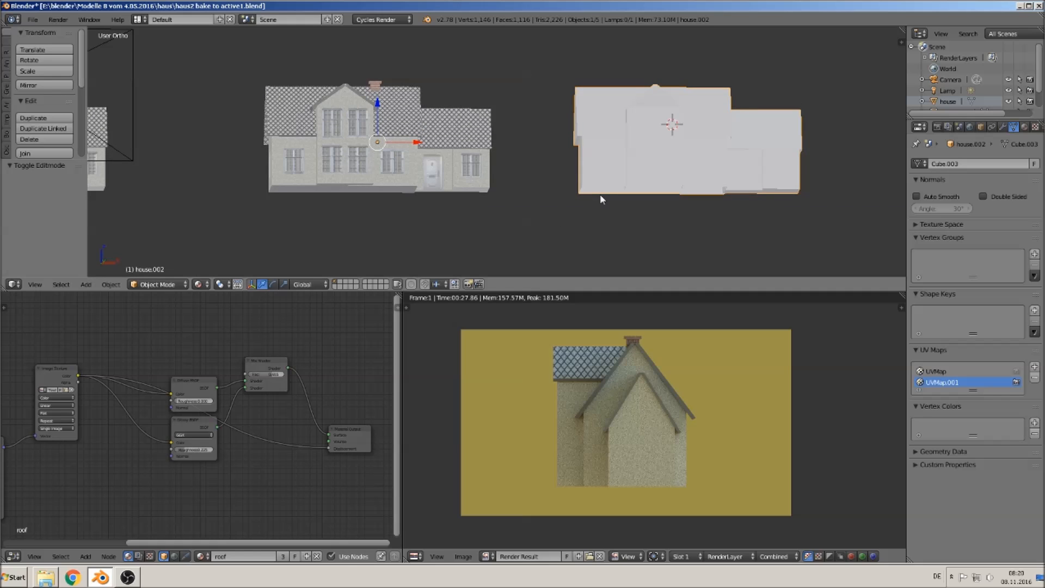
{"action": "key", "text": "KP_1"}
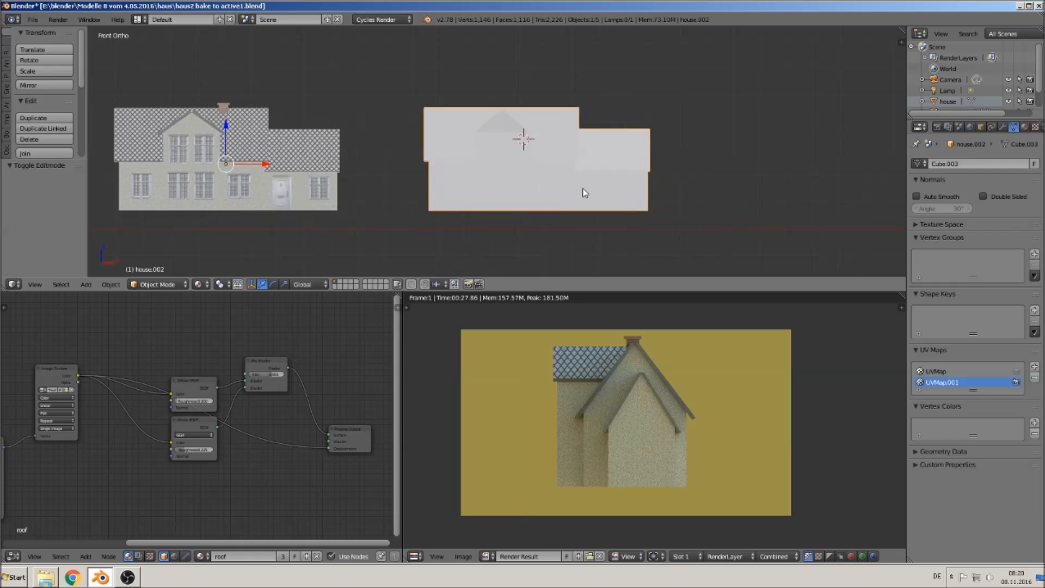
- Remove all existing material slots from the low-poly shell
{"action": "left_click", "coordinate": [1024, 128]}
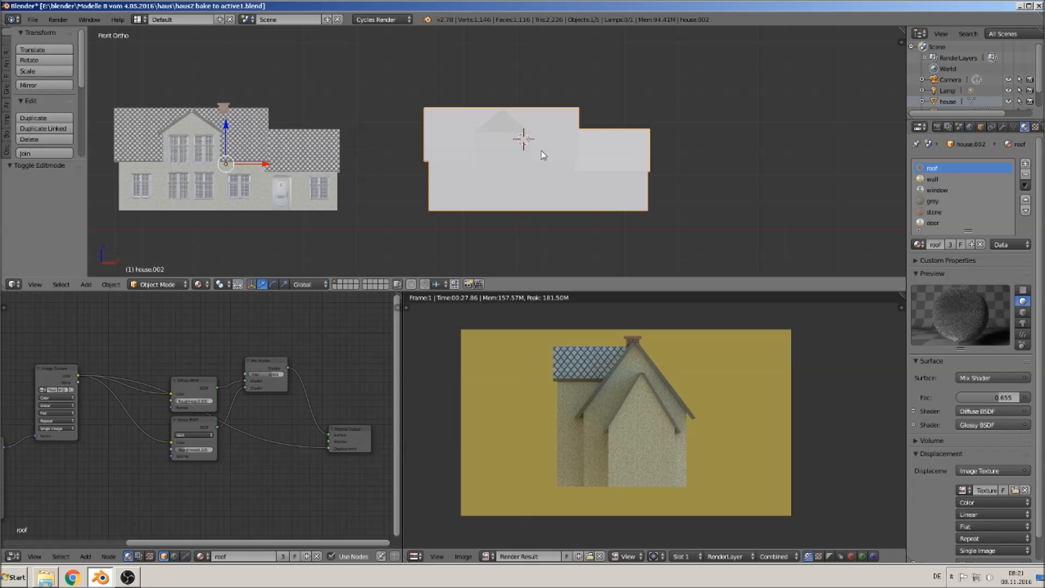
{"action": "left_click", "coordinate": [1025, 174]}
{"action": "left_click", "coordinate": [1026, 174]}
{"action": "left_click", "coordinate": [1026, 175]}
{"action": "left_click", "coordinate": [1026, 174]}
{"action": "left_click", "coordinate": [1027, 174]}
{"action": "left_click", "coordinate": [1028, 175]}
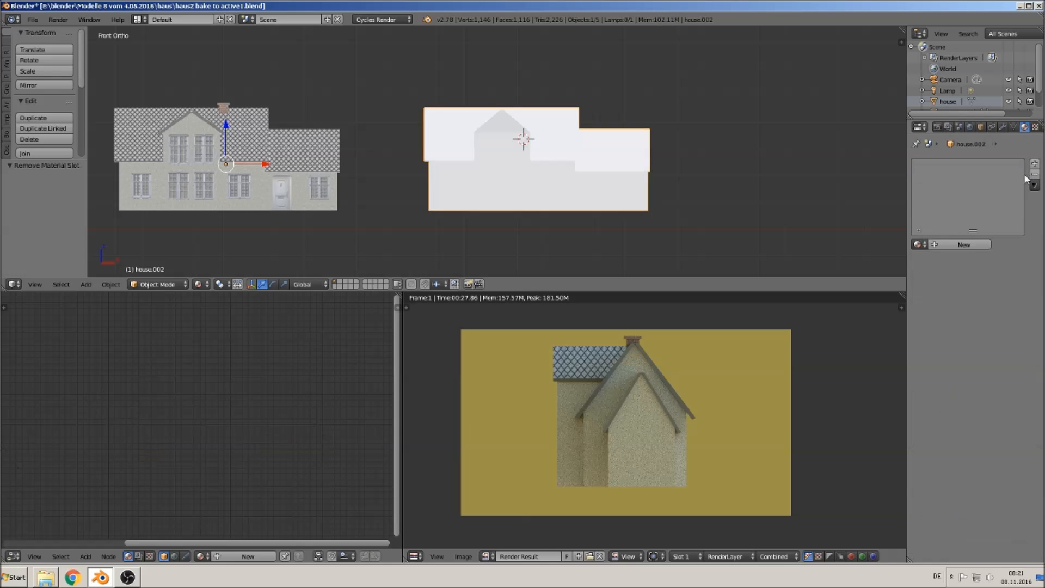
- Add a material slot with a new material named front
{"action": "left_click", "coordinate": [1034, 164]}
{"action": "left_click", "coordinate": [953, 246]}
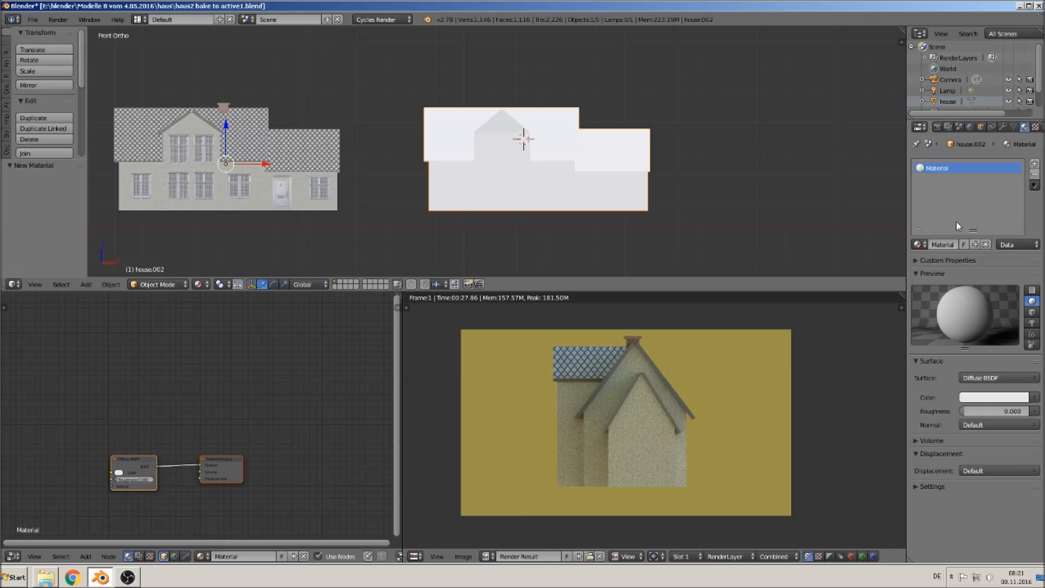
{"action": "left_click", "coordinate": [942, 245]}
{"action": "type", "text": "ho"}
{"action": "type", "text": "nt"}
{"action": "key", "text": "Return"}
- Add a second material slot with a new material named back
{"action": "left_click", "coordinate": [1034, 163]}
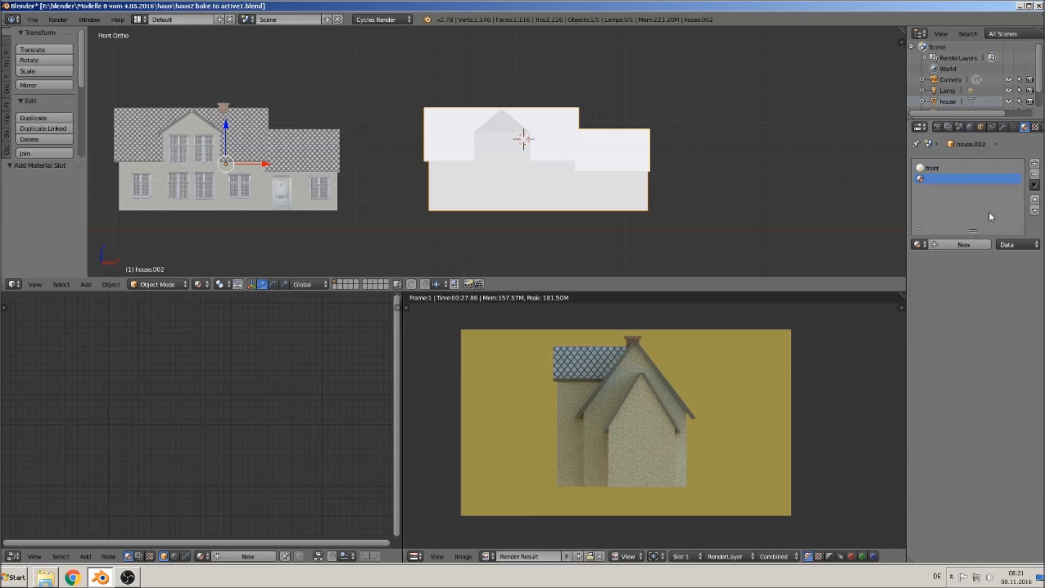
{"action": "left_click", "coordinate": [955, 244]}
{"action": "double_click", "coordinate": [948, 244]}
{"action": "type", "text": "ba"}
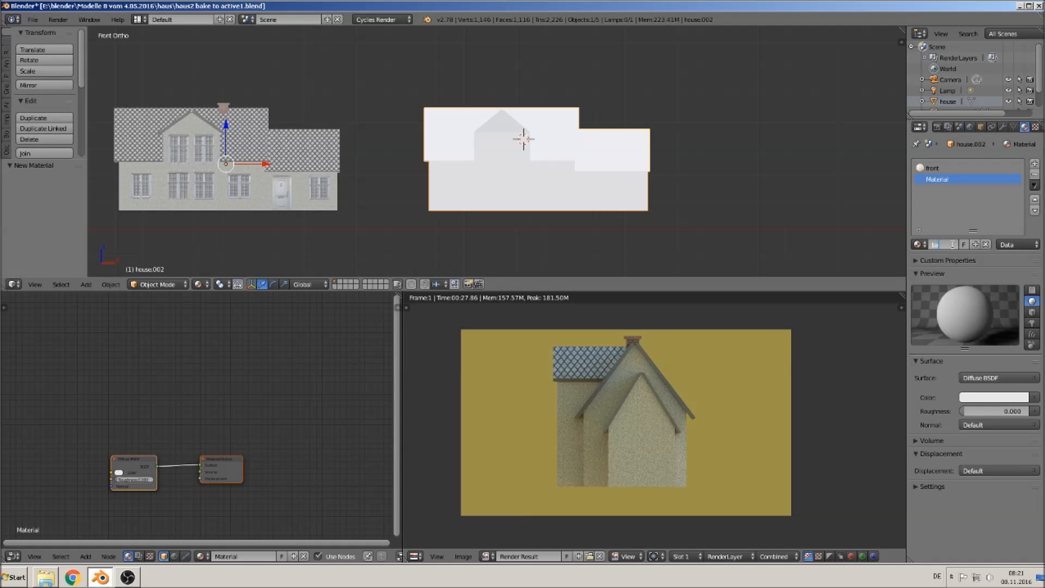
{"action": "type", "text": "ck"}
{"action": "key", "text": "Return"}
- Add a third material slot with a new material named left
{"action": "left_click", "coordinate": [1035, 164]}
{"action": "left_click", "coordinate": [945, 245]}
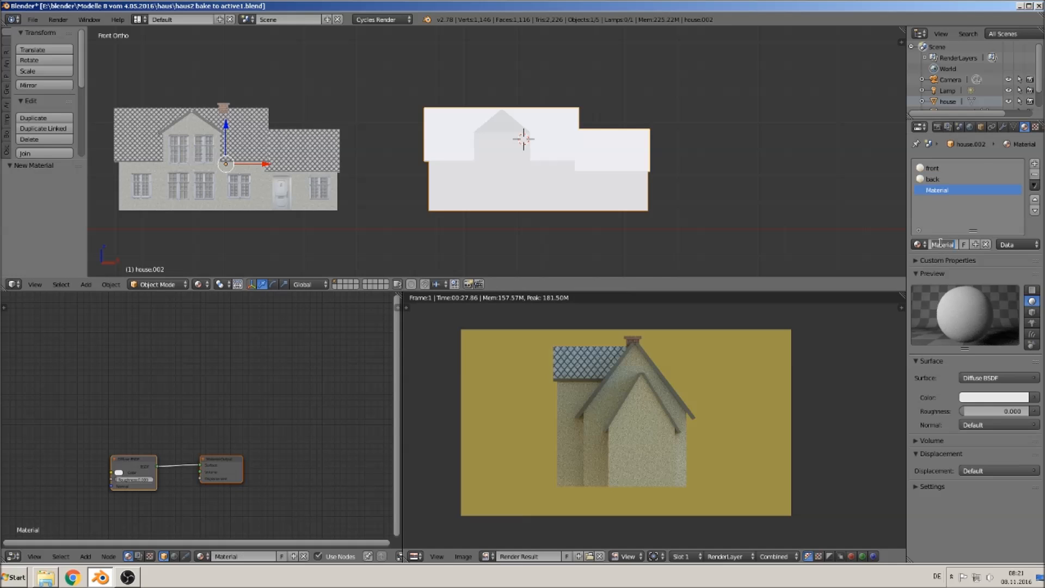
{"action": "type", "text": "left"}
{"action": "key", "text": "Return"}
- Add a fourth material slot with a new material named right
{"action": "left_click", "coordinate": [1035, 164]}
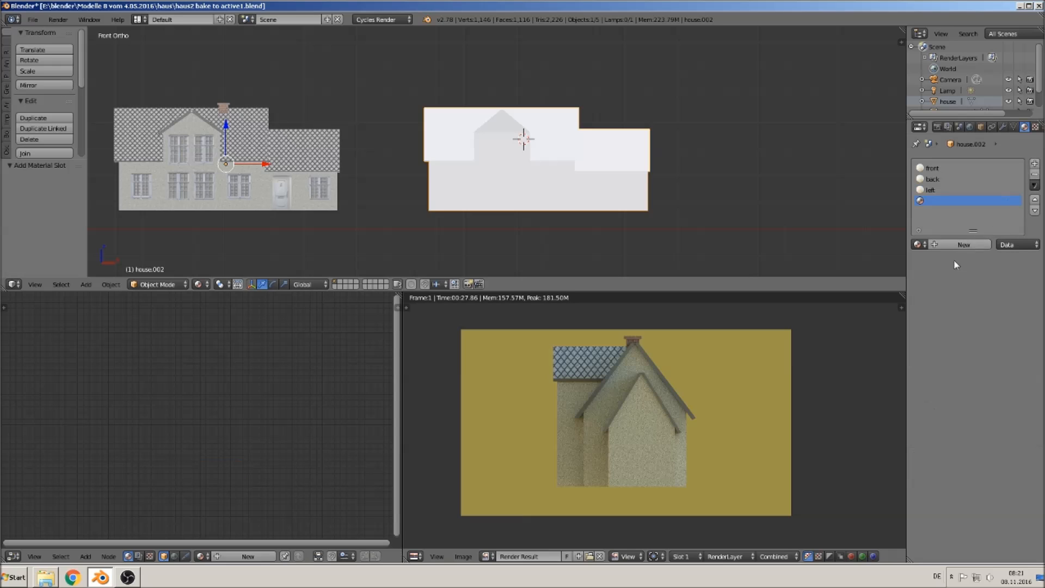
{"action": "left_click", "coordinate": [945, 245]}
{"action": "double_click", "coordinate": [945, 246]}
{"action": "type", "text": "right"}
{"action": "key", "text": "Return"}
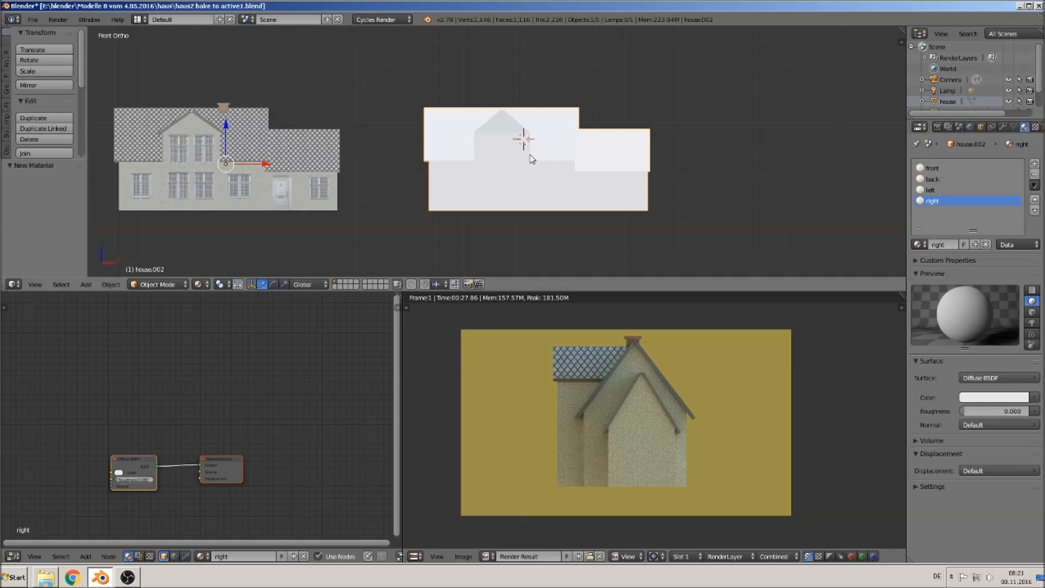
{"action": "middle_click_drag", "start_coordinate": [591, 156], "coordinate": [621, 175], "text": "shift"}
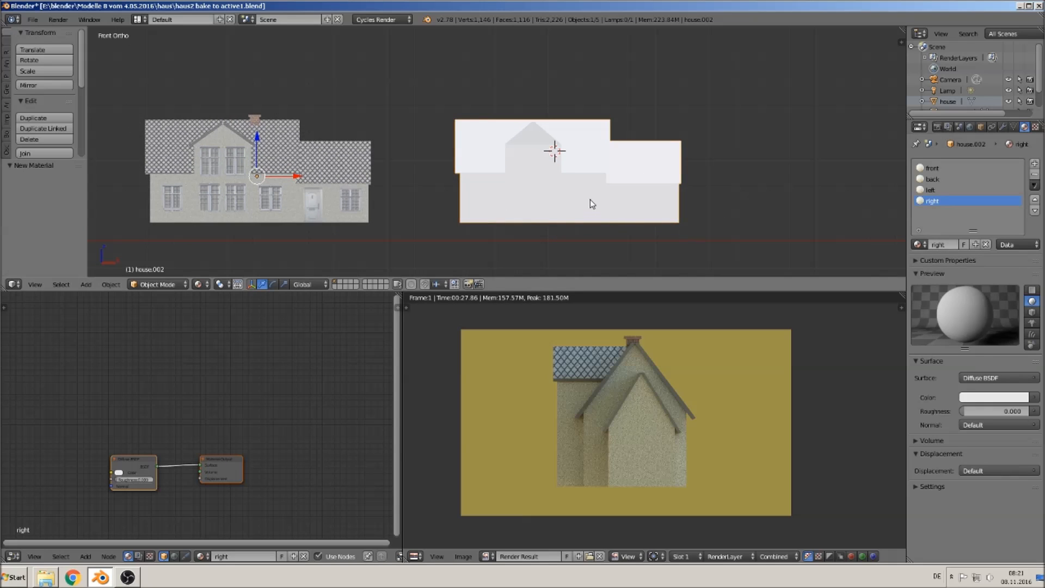
- Set the front material's color to an Image Texture using house front bake 1.jpg
{"action": "left_click", "coordinate": [932, 168]}
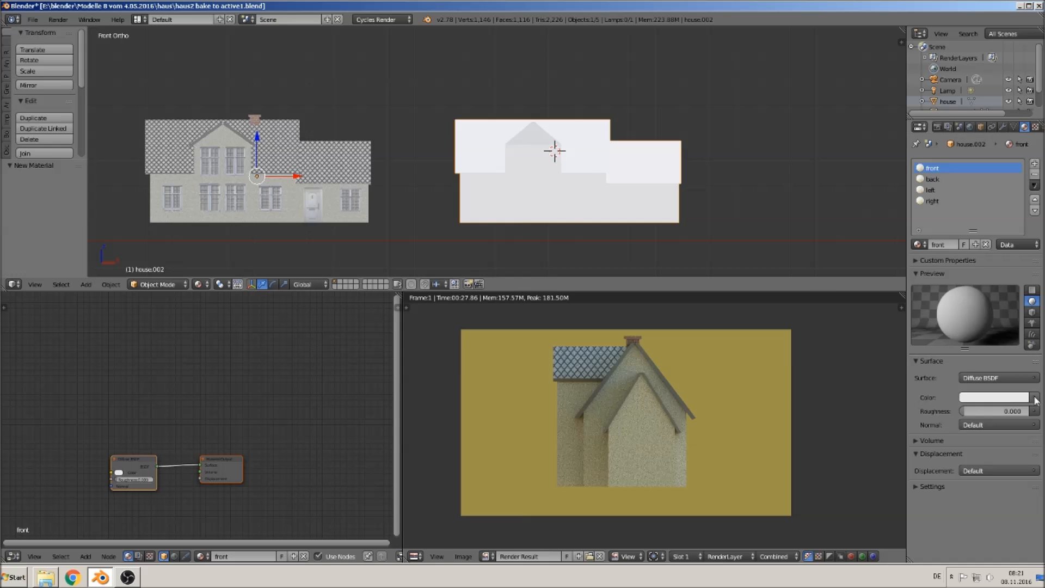
{"action": "left_click", "coordinate": [1035, 400]}
{"action": "left_click", "coordinate": [822, 301]}
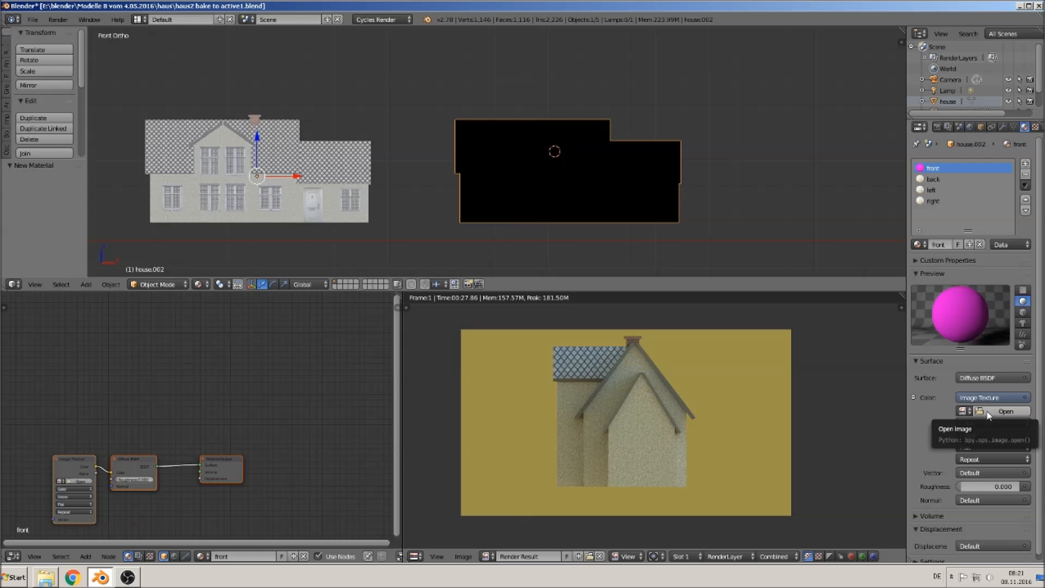
{"action": "left_click", "coordinate": [989, 412]}
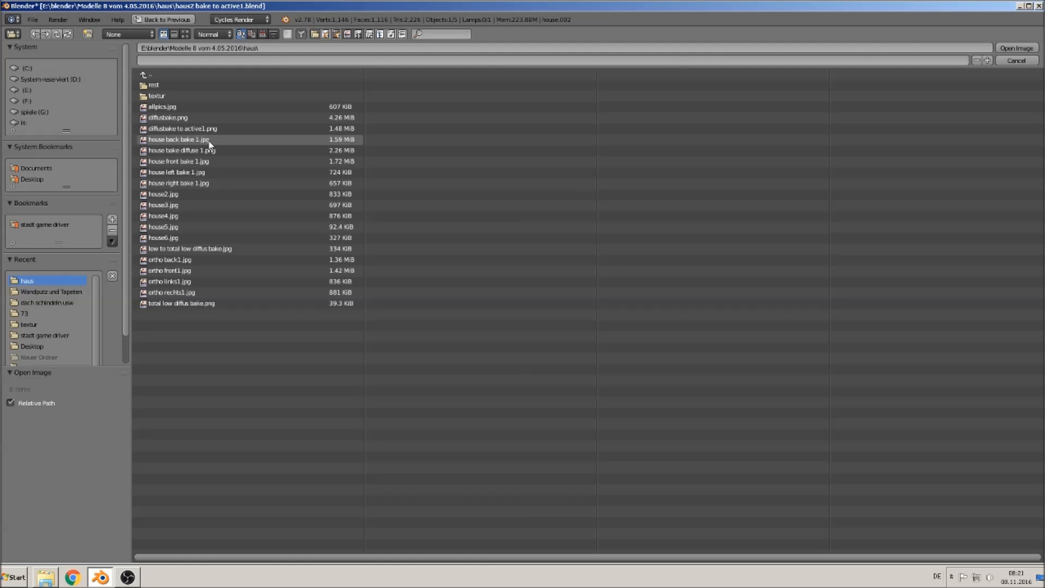
{"action": "double_click", "coordinate": [207, 161]}
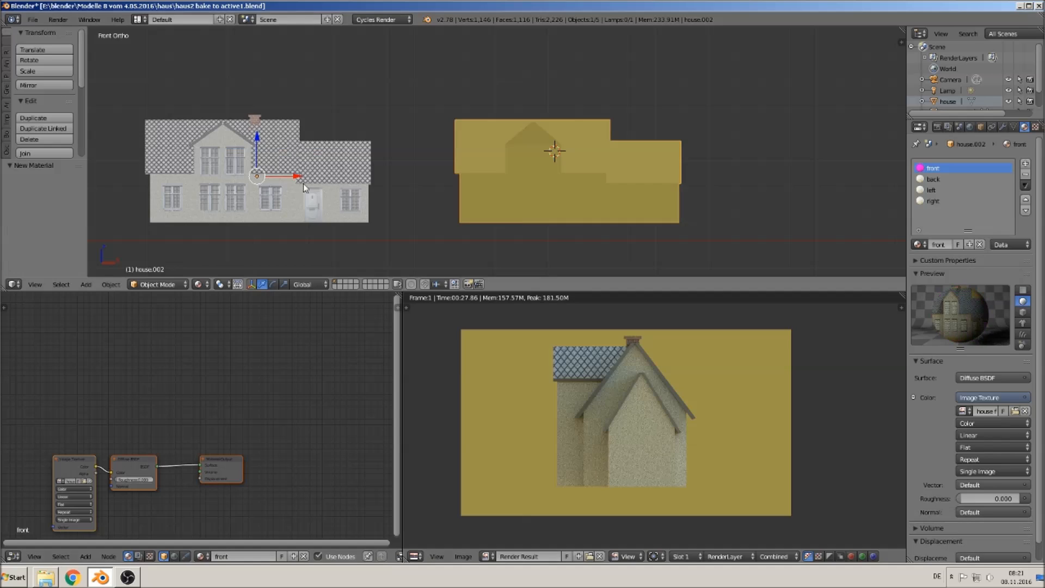
- Set the back material's color to an Image Texture using house back bake 1.jpg
{"action": "left_click", "coordinate": [933, 180]}
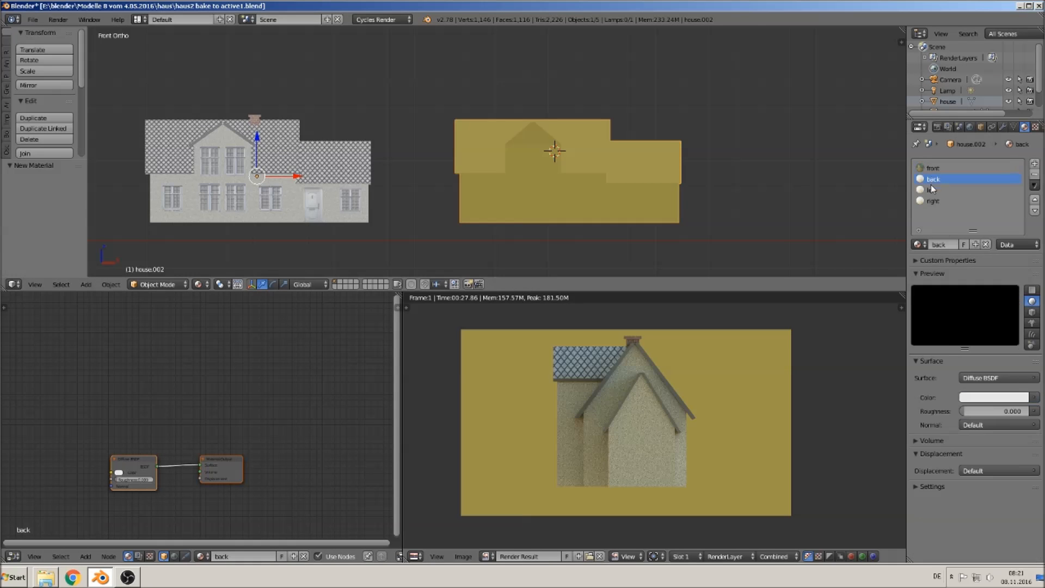
{"action": "left_click", "coordinate": [1030, 399]}
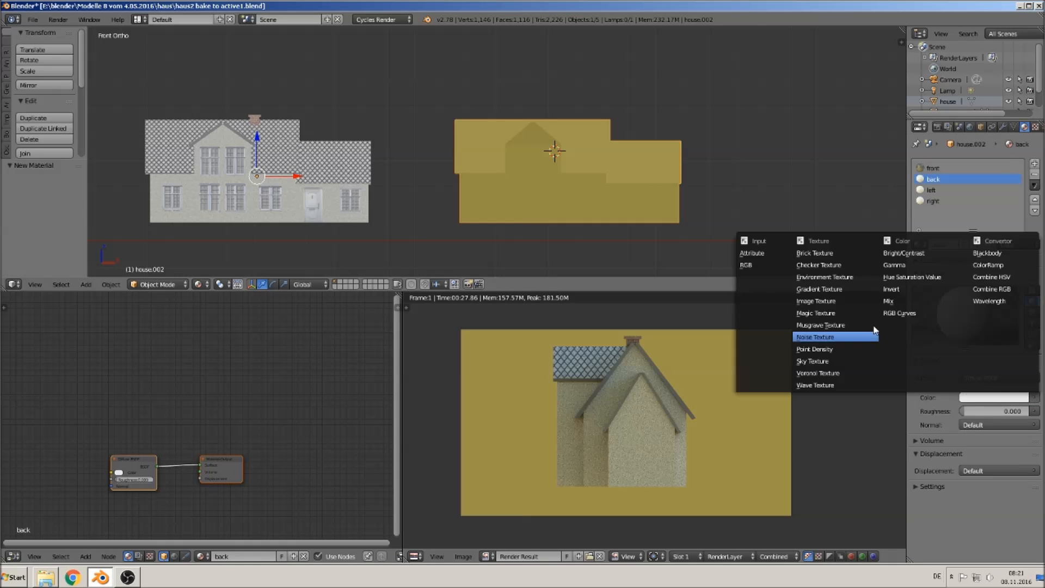
{"action": "left_click", "coordinate": [838, 303]}
{"action": "left_click", "coordinate": [1006, 411]}
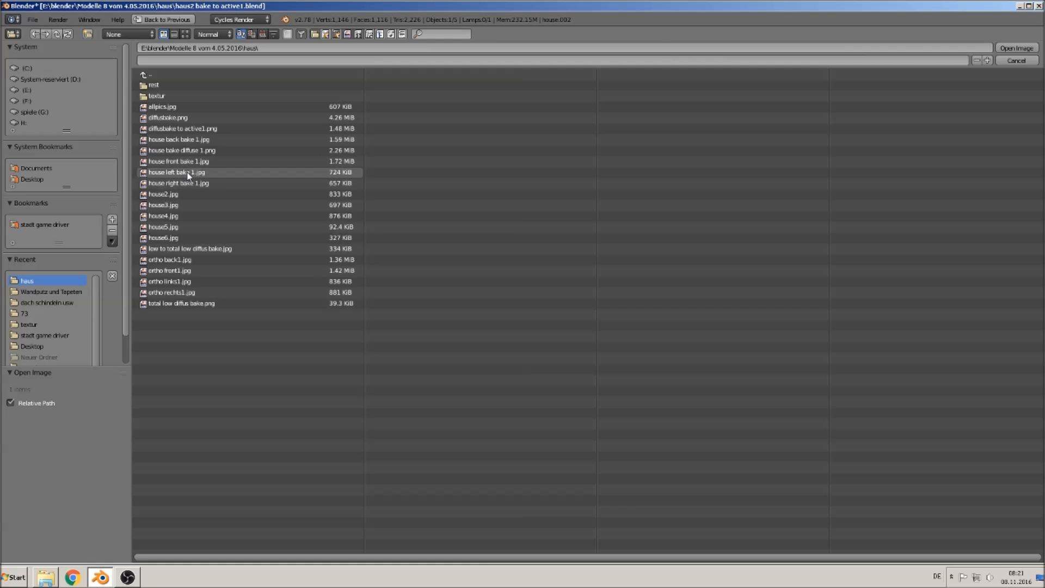
{"action": "double_click", "coordinate": [180, 139]}
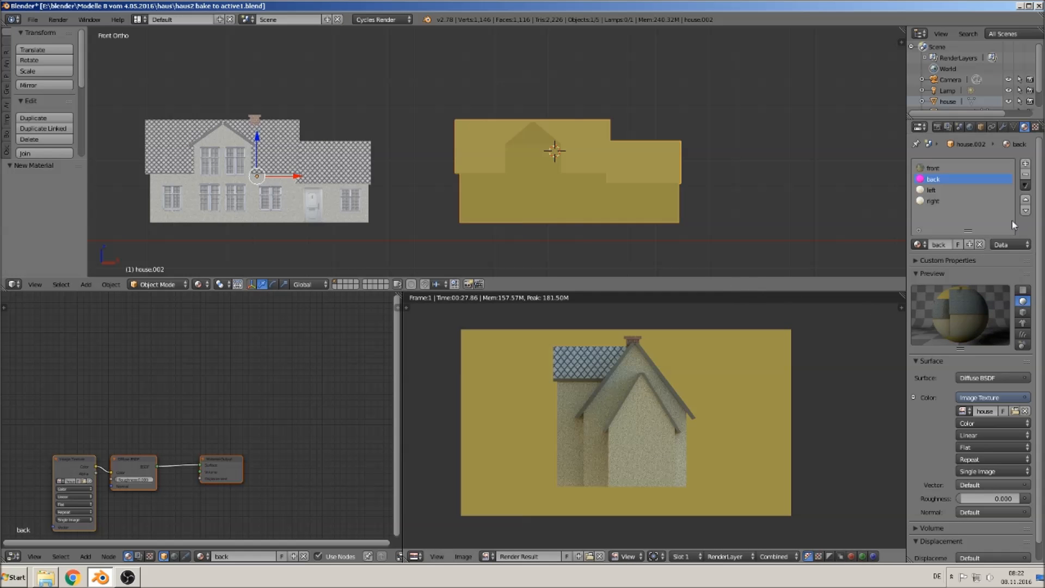
- Set the left material's color to an Image Texture using house left bake 1.jpg
{"action": "left_click", "coordinate": [934, 190]}
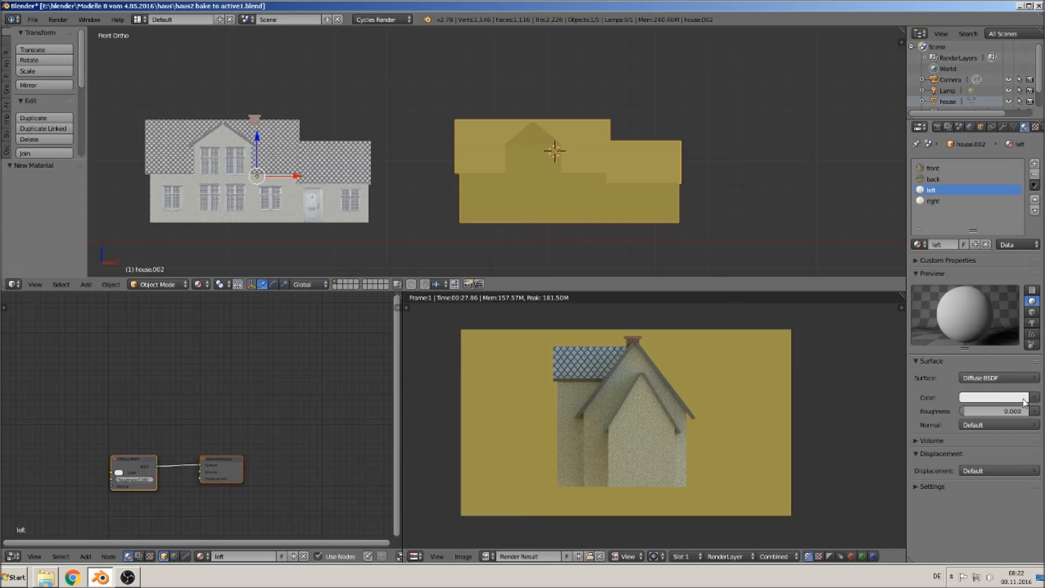
{"action": "left_click", "coordinate": [1025, 401]}
{"action": "left_click", "coordinate": [827, 303]}
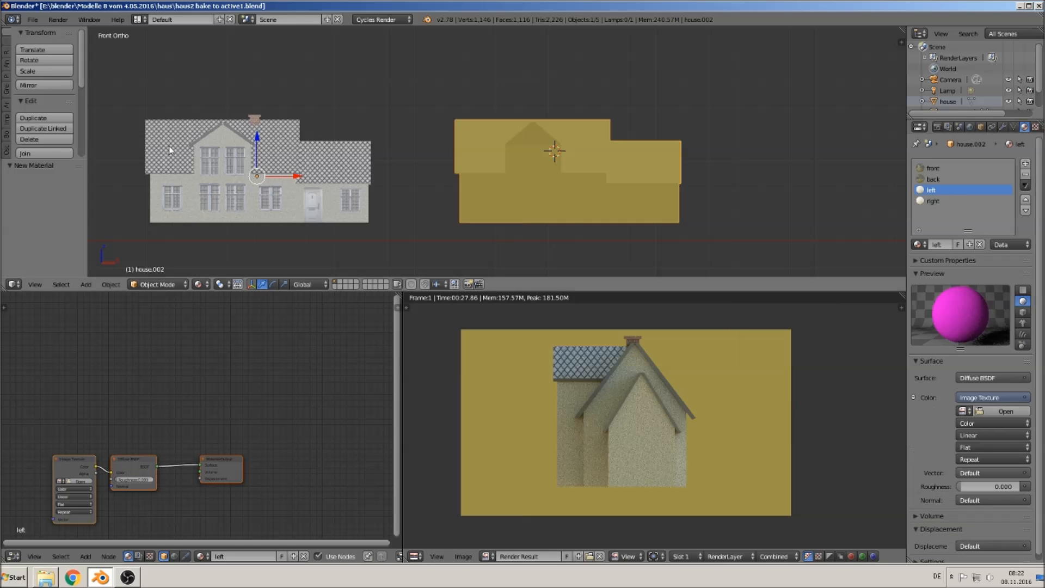
{"action": "left_click", "coordinate": [1006, 411]}
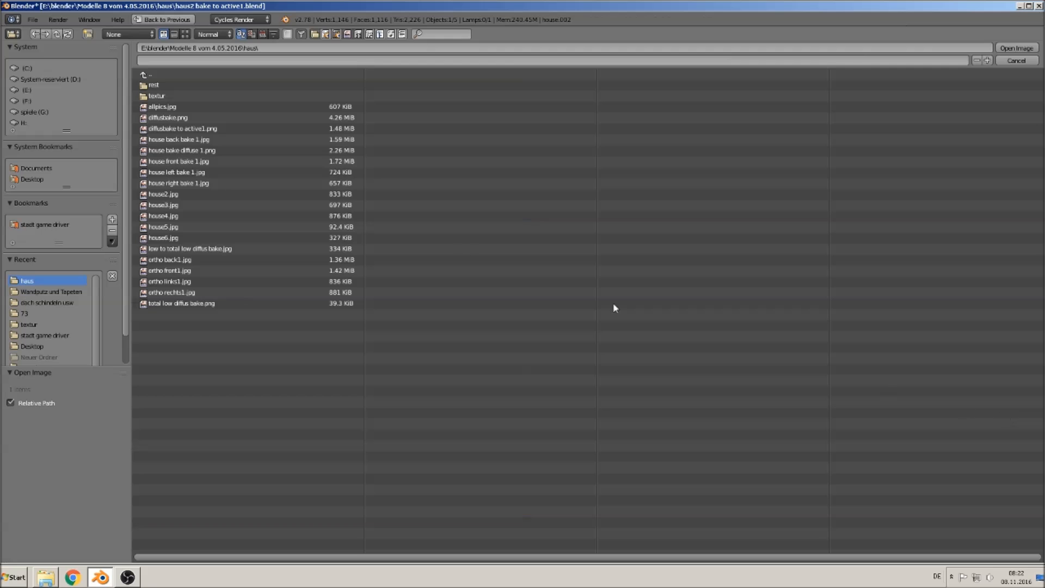
{"action": "double_click", "coordinate": [190, 172]}
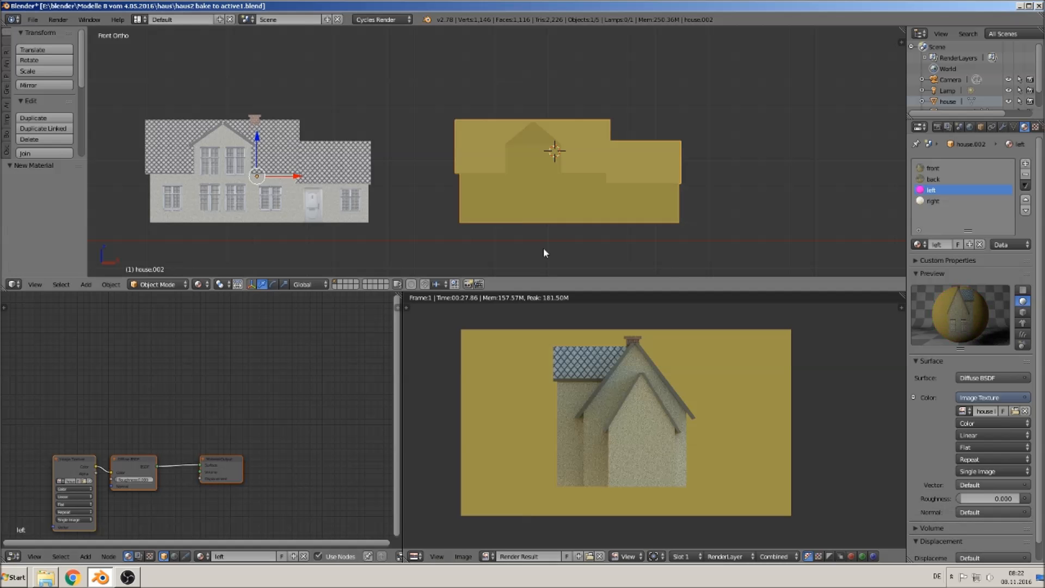
- Set the right material's color to an Image Texture using house right bake 1.jpg
{"action": "left_click", "coordinate": [947, 201]}
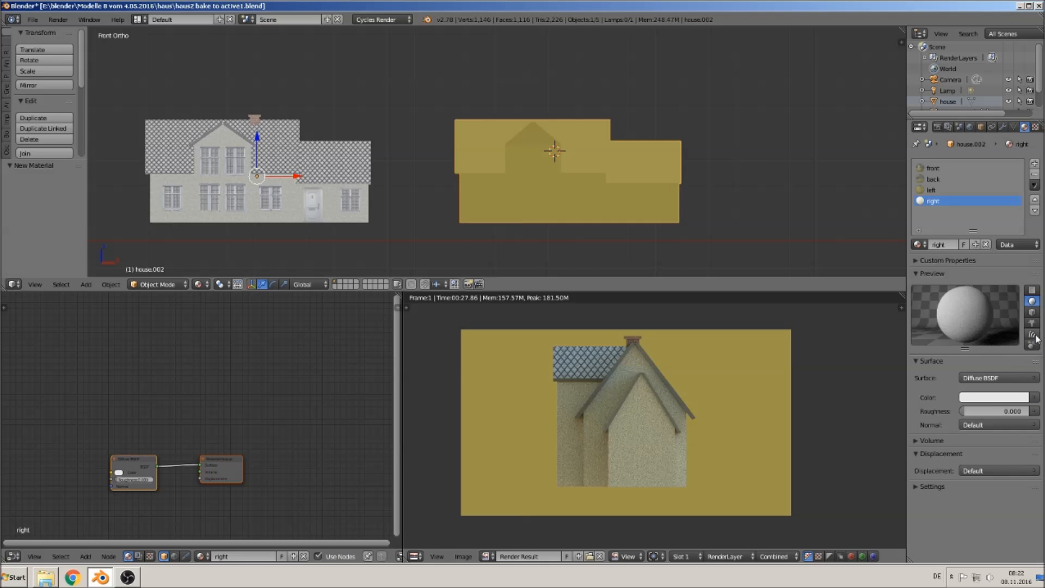
{"action": "left_click", "coordinate": [1033, 397]}
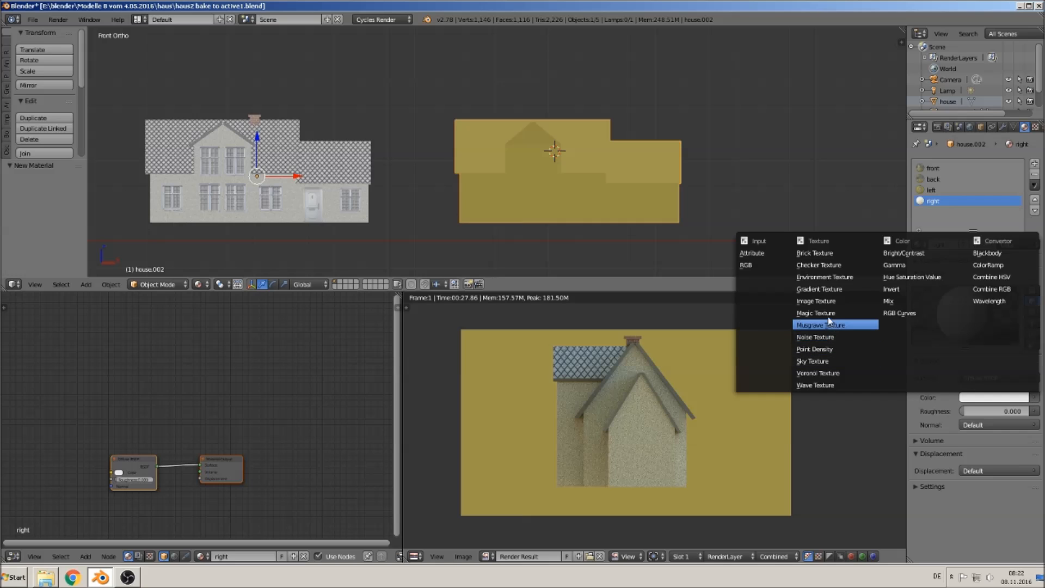
{"action": "left_click", "coordinate": [815, 300]}
{"action": "left_click", "coordinate": [1007, 412]}
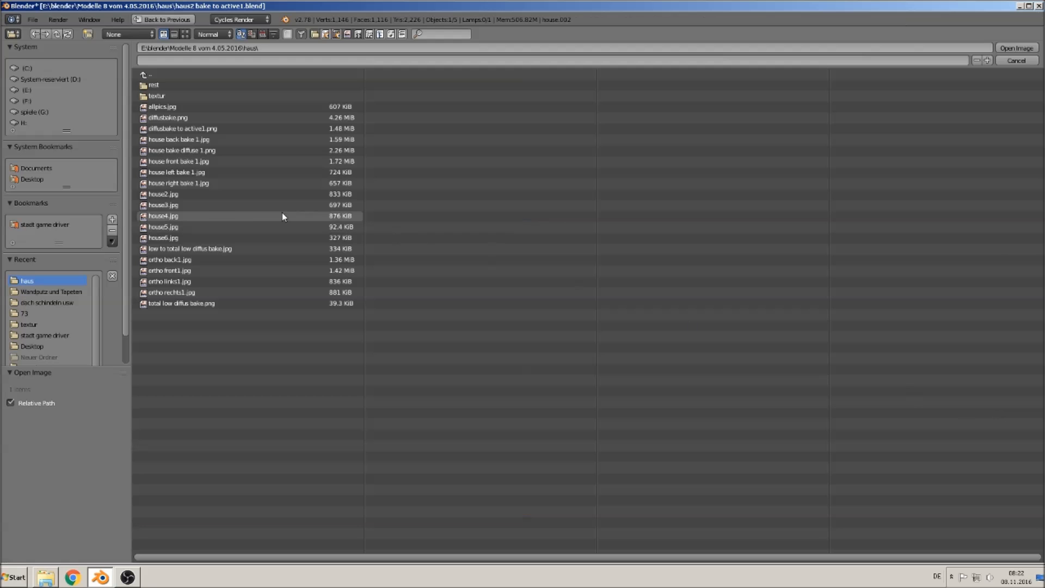
{"action": "double_click", "coordinate": [187, 183]}
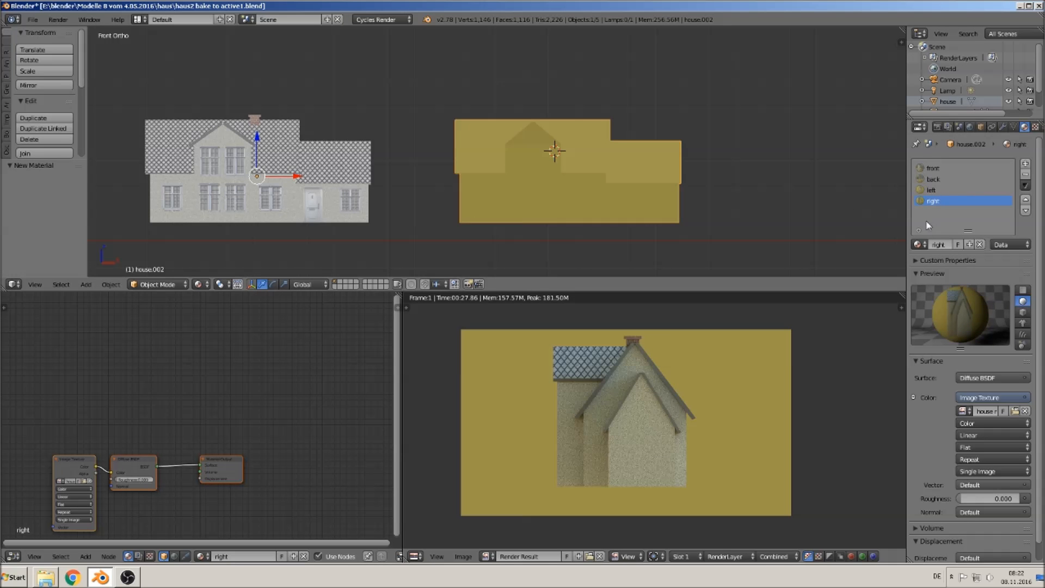
- Select the house's front-facing faces in face mode and assign them to the front material
{"action": "key", "text": "Tab"}
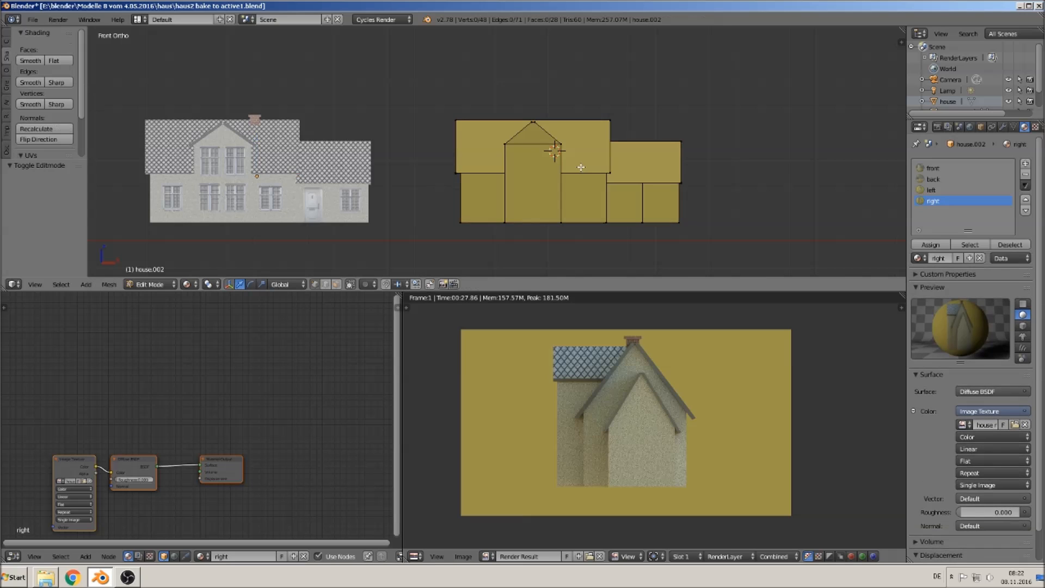
{"action": "key", "text": "a"}
{"action": "key", "text": "a"}
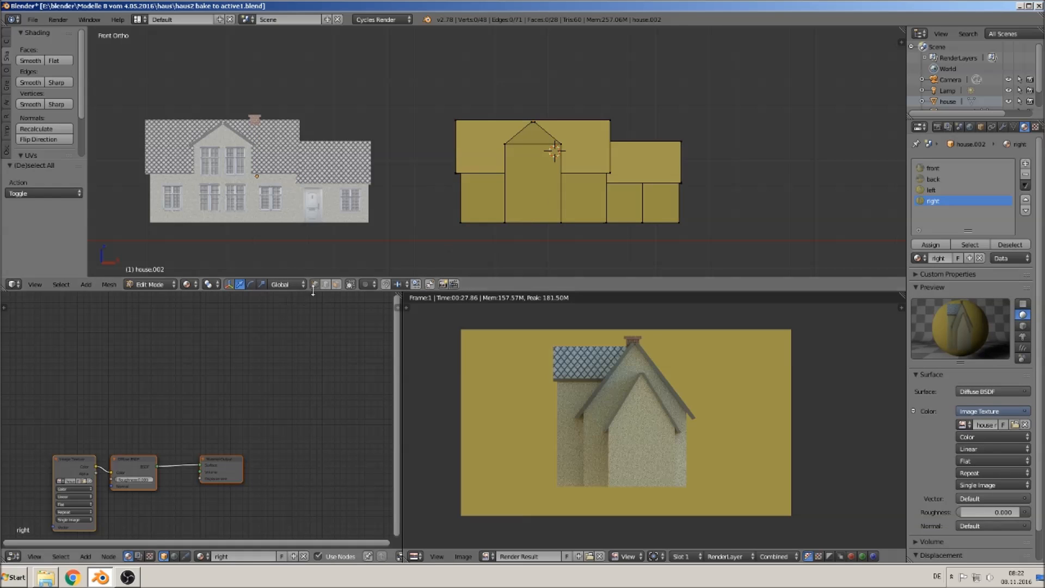
{"action": "left_click", "coordinate": [336, 285]}
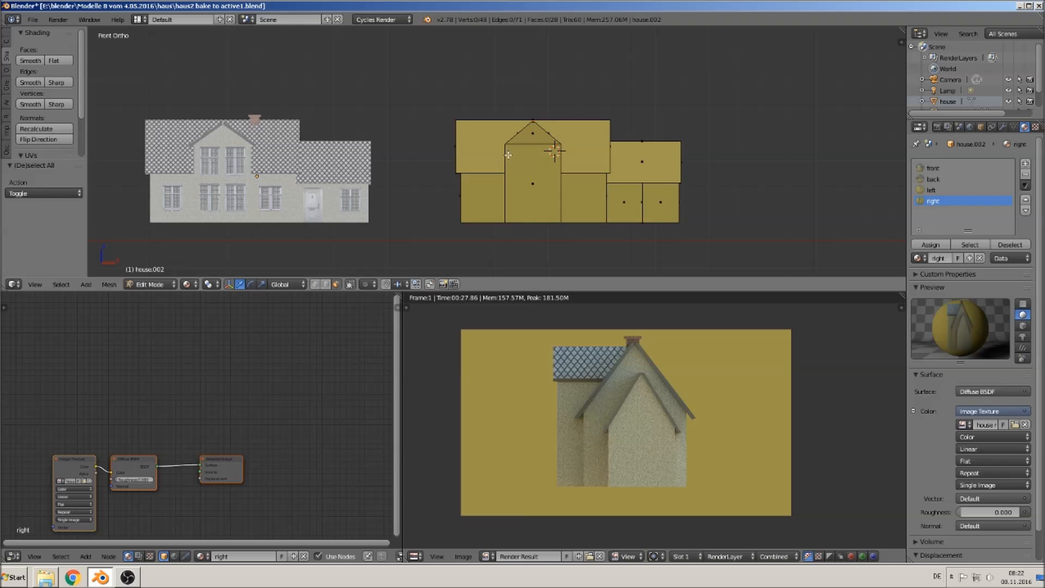
{"action": "right_click", "coordinate": [485, 141]}
{"action": "right_click", "coordinate": [528, 139], "text": "shift"}
{"action": "right_click", "coordinate": [480, 201], "text": "shift"}
{"action": "right_click", "coordinate": [532, 198], "text": "shift"}
{"action": "right_click", "coordinate": [633, 203], "text": "shift"}
{"action": "right_click", "coordinate": [647, 204], "text": "shift"}
{"action": "right_click", "coordinate": [645, 159], "text": "shift"}
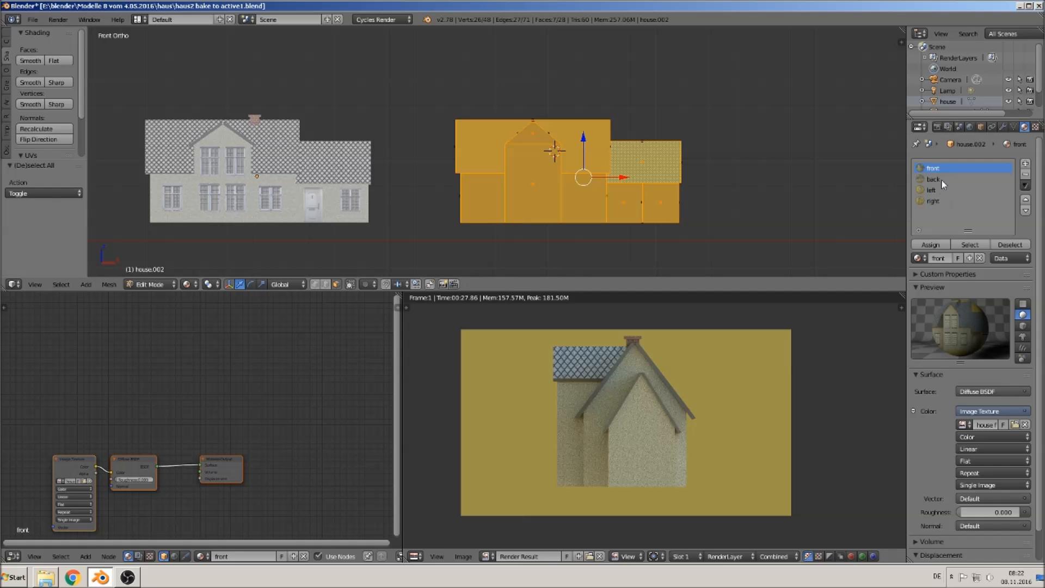
{"action": "left_click", "coordinate": [930, 244]}
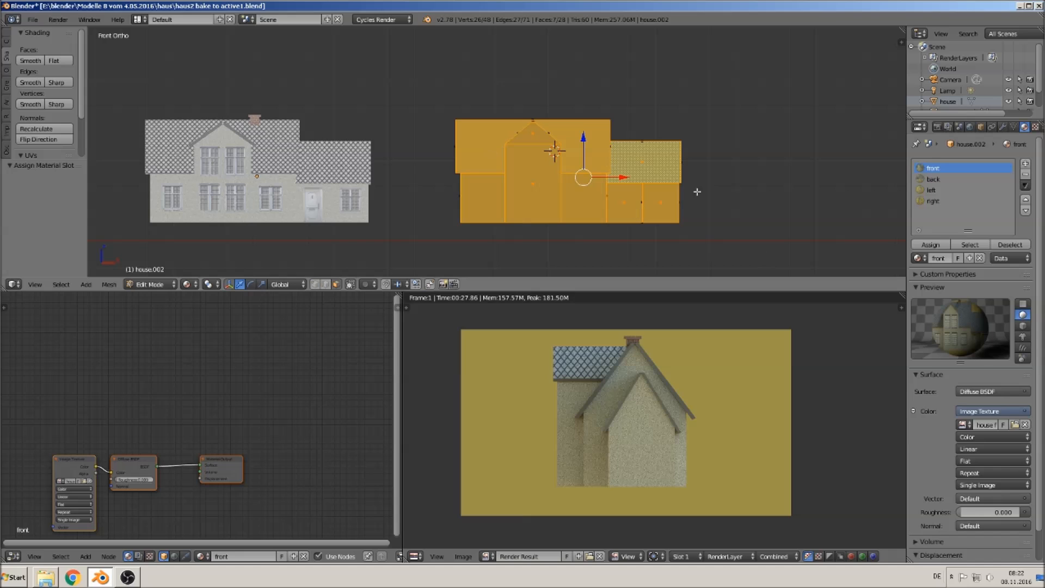
- UV-unwrap the selected front faces with Project From View
{"action": "scroll", "coordinate": [676, 224], "scroll_direction": "up", "scroll_amount": 1}
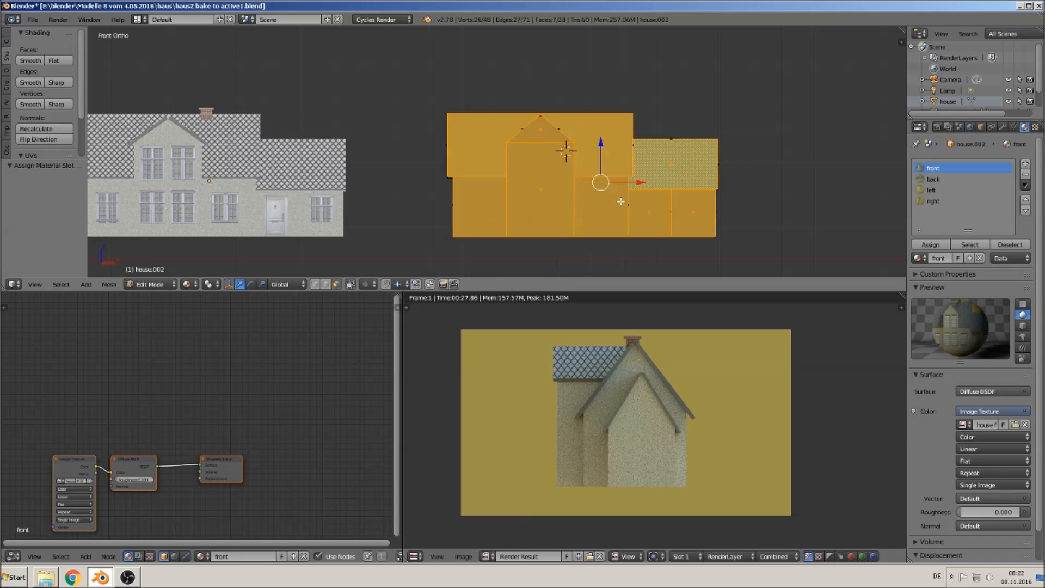
{"action": "key", "text": "u"}
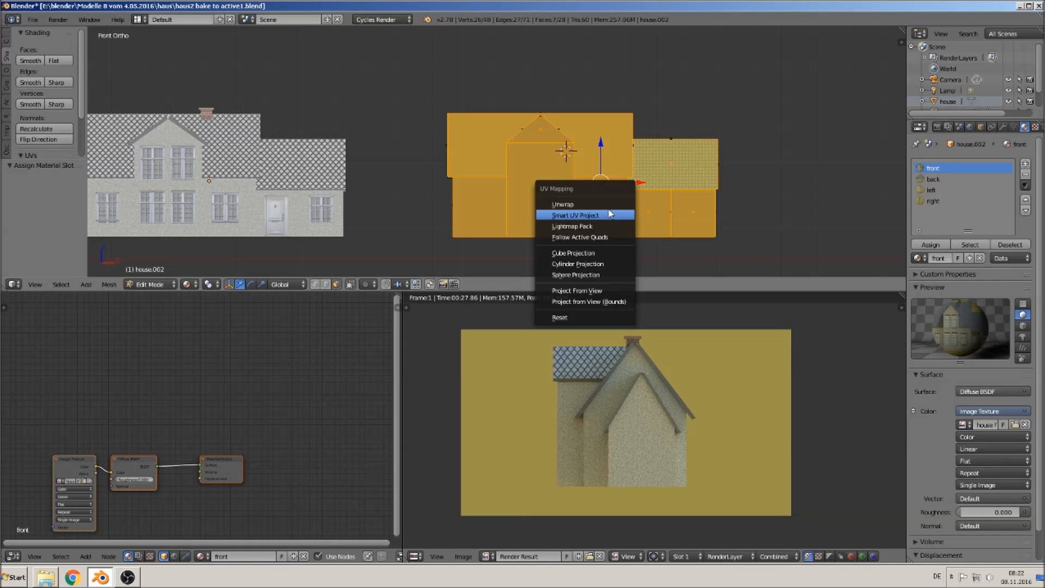
{"action": "left_click", "coordinate": [606, 289]}
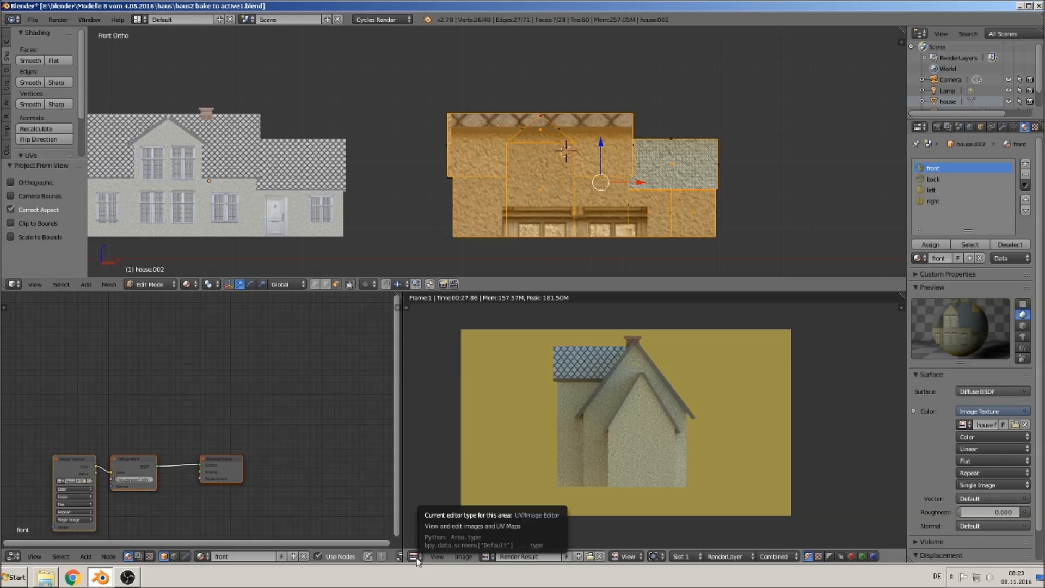
- Show house front bake 1.jpg in the UV image editor
{"action": "left_click", "coordinate": [486, 556]}
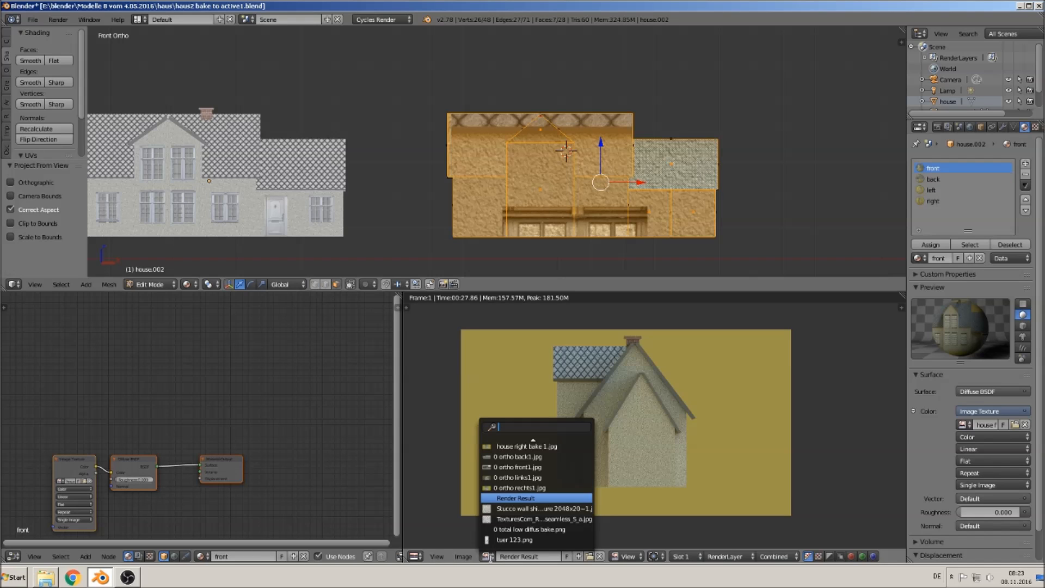
{"action": "scroll", "coordinate": [555, 500], "scroll_direction": "up", "scroll_amount": 9}
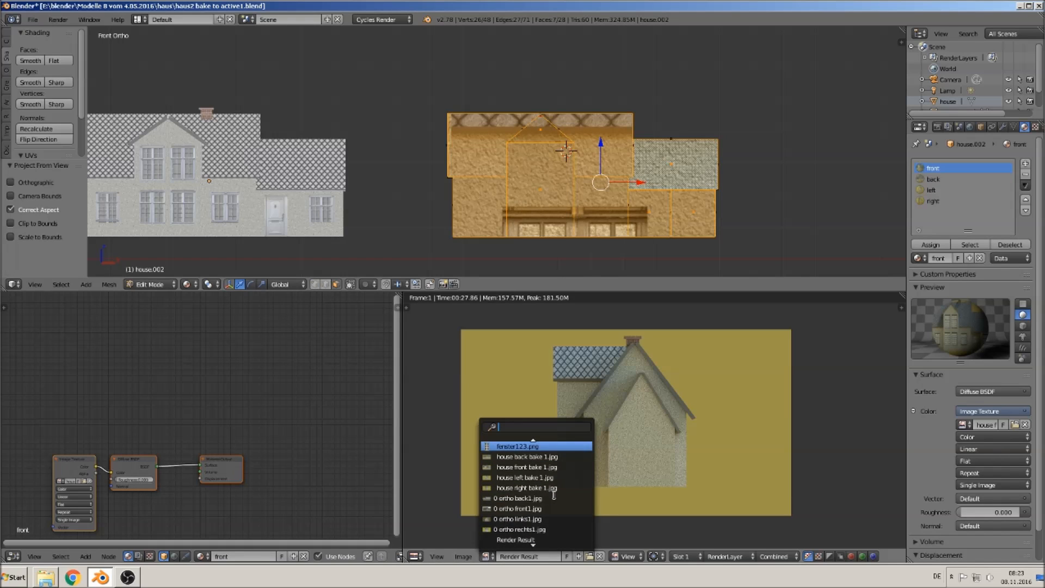
{"action": "left_click", "coordinate": [557, 468]}
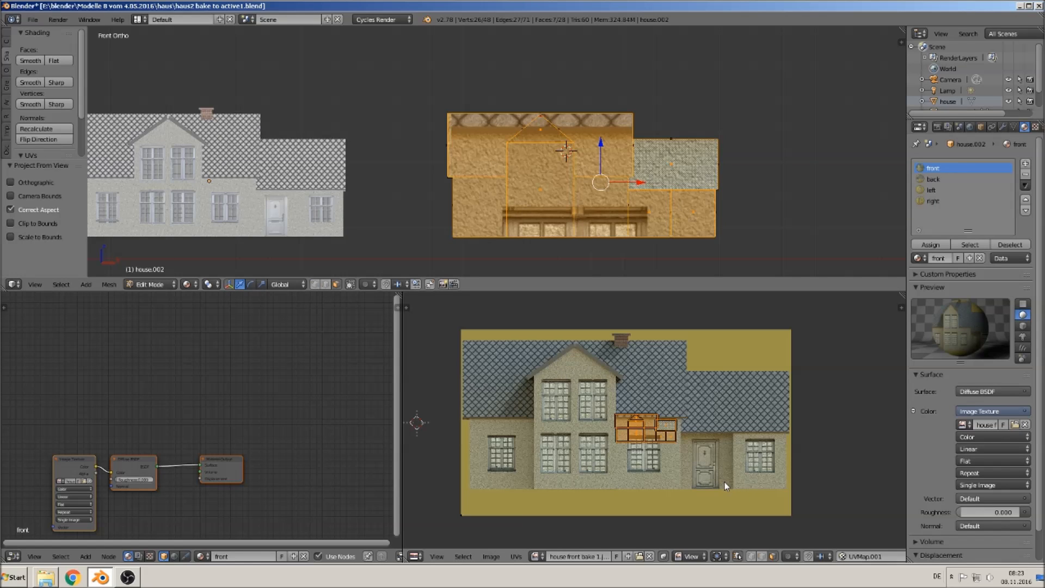
- Scale and move the front UVs to line up with the house front bake image, then leave edit mode
{"action": "key", "text": "s"}
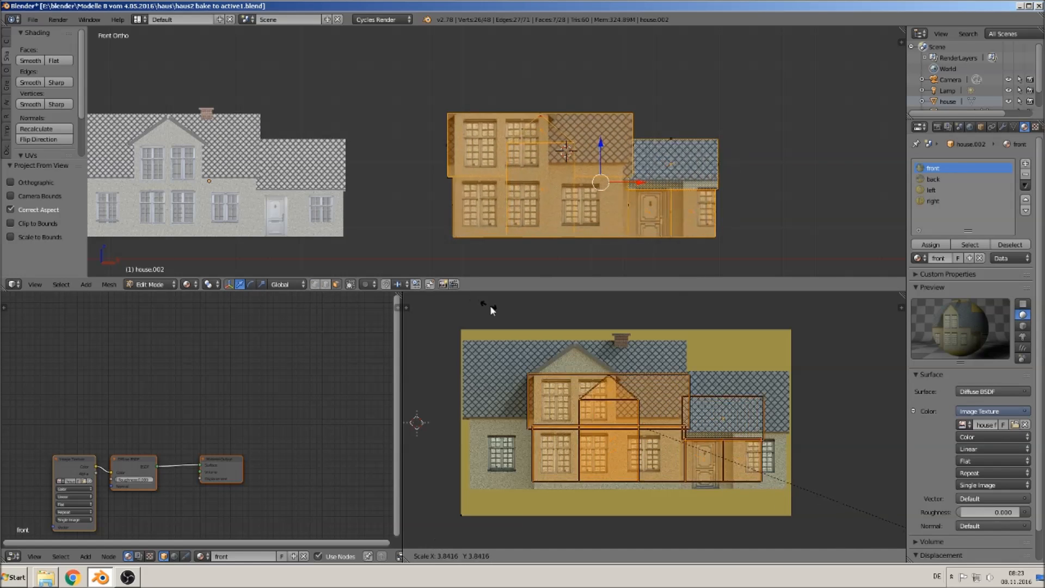
{"action": "left_click", "coordinate": [575, 361]}
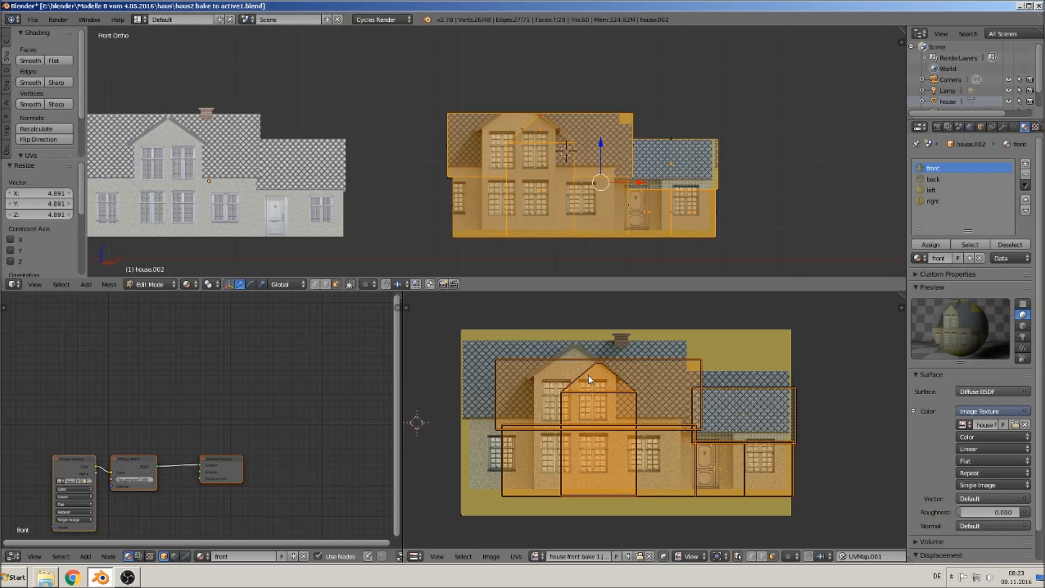
{"action": "key", "text": "g"}
{"action": "left_click", "coordinate": [573, 362]}
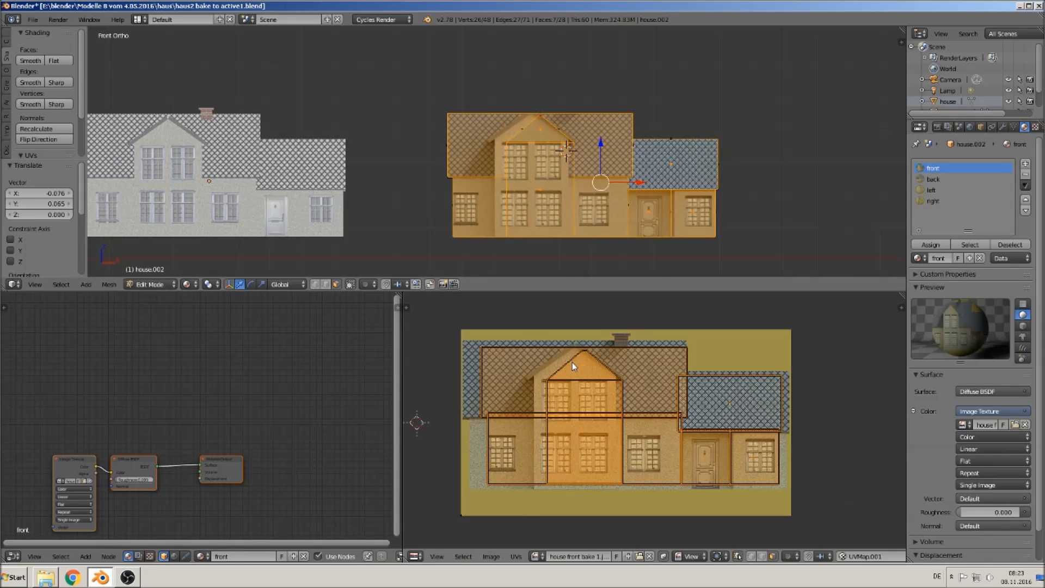
{"action": "key", "text": "s"}
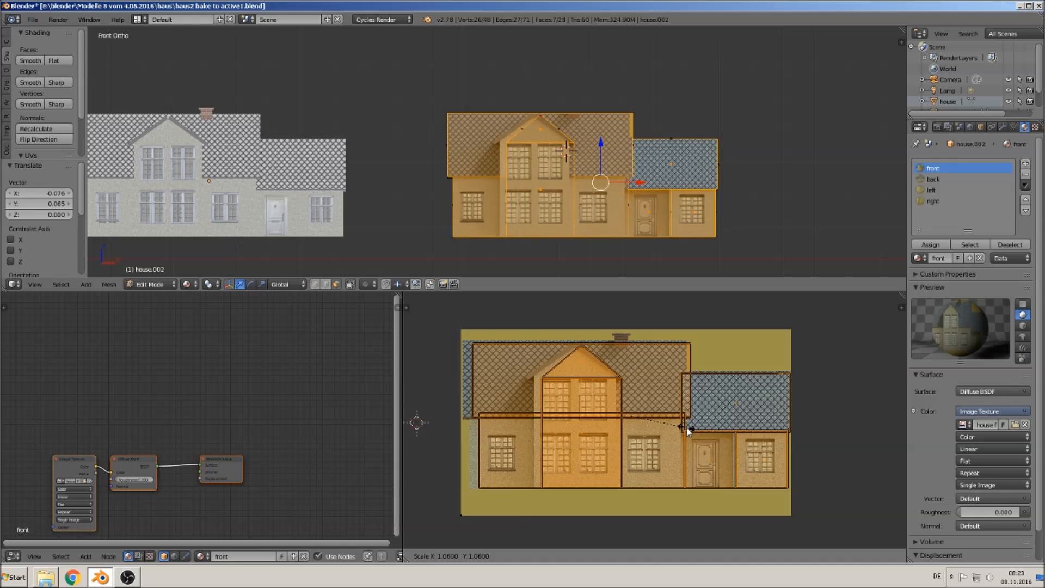
{"action": "left_click", "coordinate": [689, 431]}
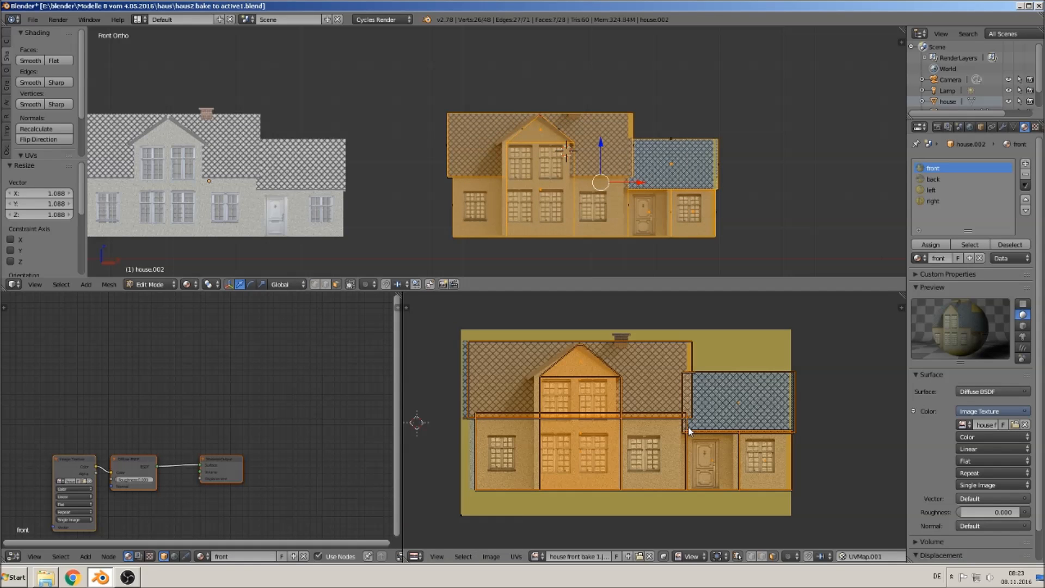
{"action": "key", "text": "g"}
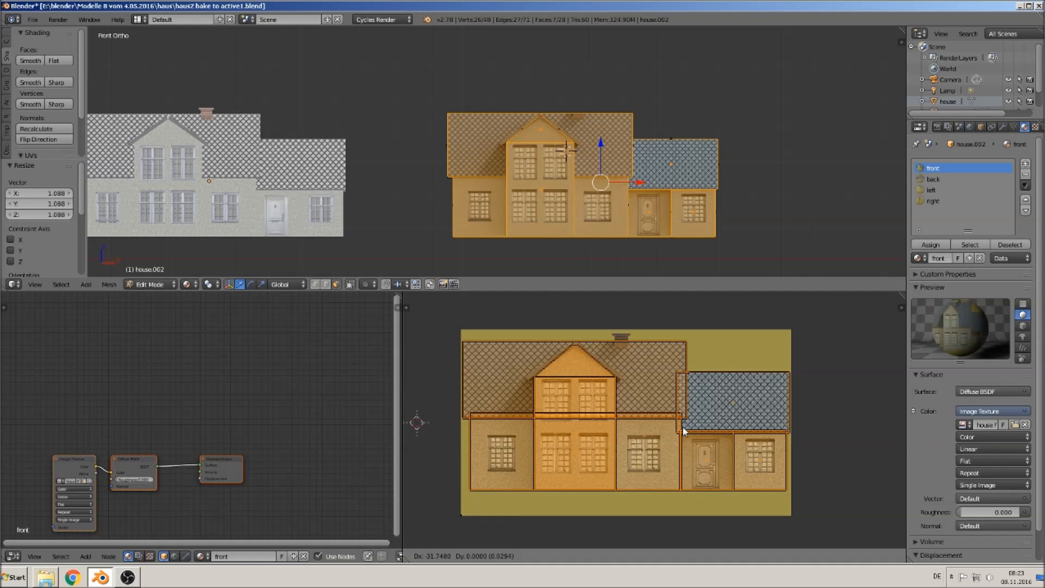
{"action": "left_click", "coordinate": [684, 431]}
{"action": "key", "text": "Tab"}
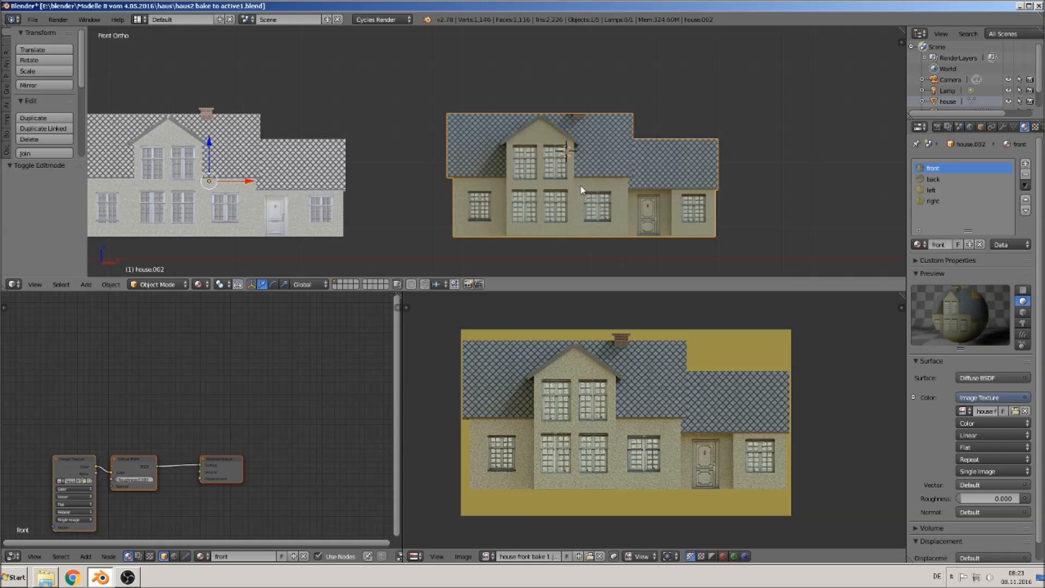
- Switch to the back view, select the back-facing faces and assign them to the back material
{"action": "middle_click_drag", "start_coordinate": [638, 184], "coordinate": [611, 208]}
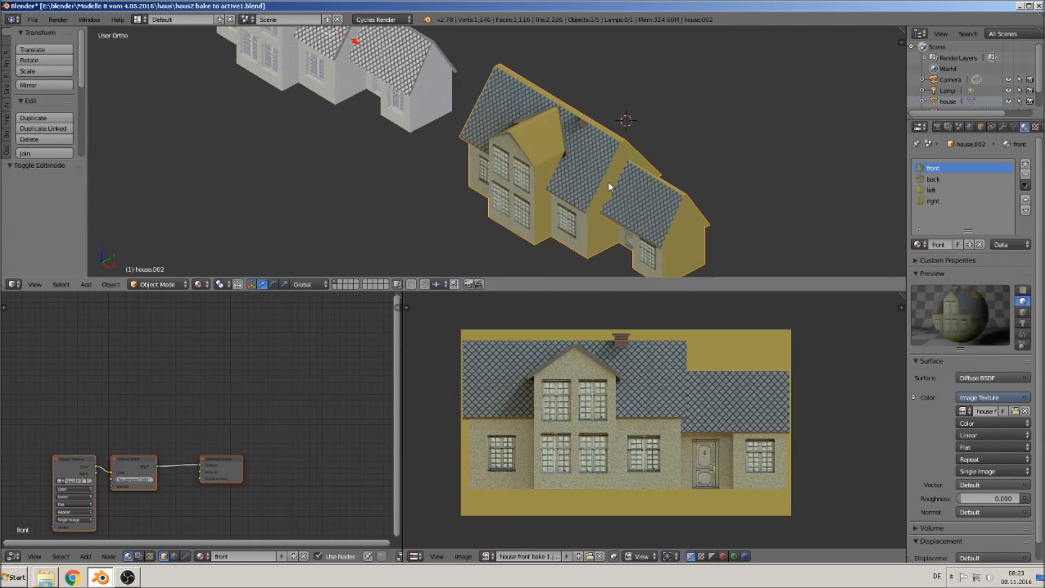
{"action": "key", "text": "KP_3"}
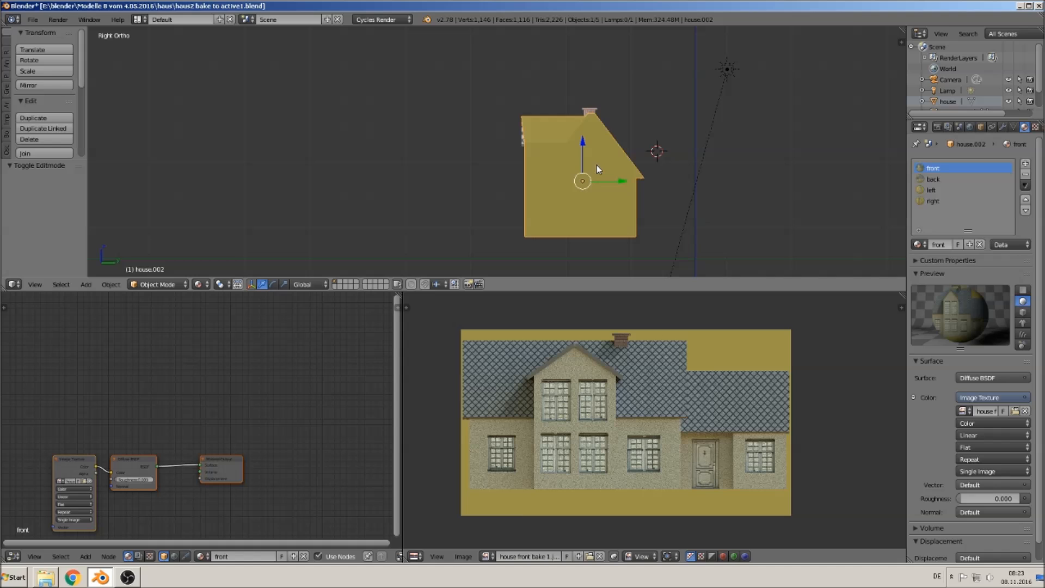
{"action": "key", "text": "ctrl+KP_1"}
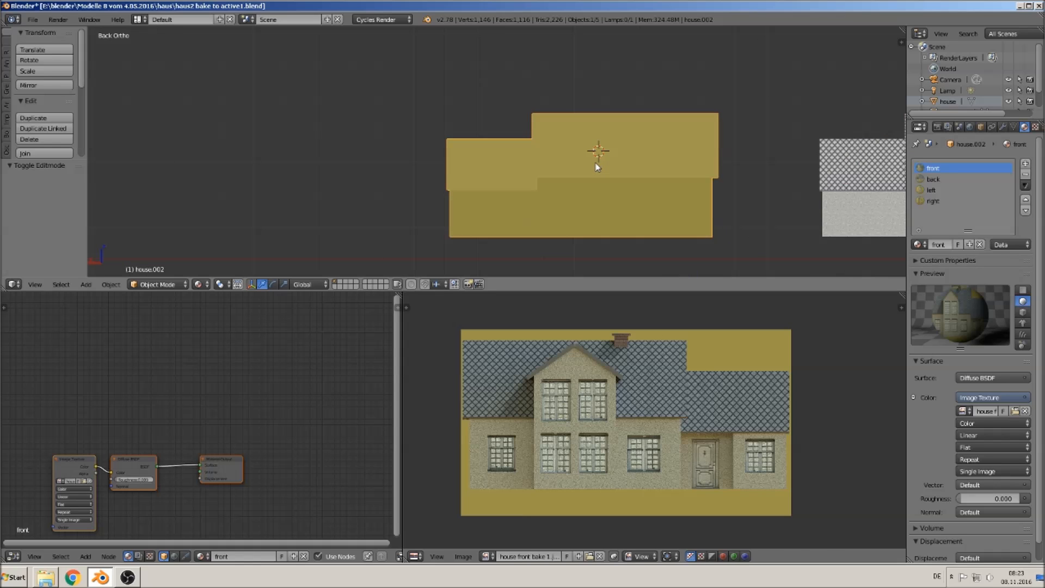
{"action": "key", "text": "Tab"}
{"action": "key", "text": "a"}
{"action": "left_click", "coordinate": [623, 154]}
{"action": "left_click", "coordinate": [514, 174], "text": "shift"}
{"action": "left_click", "coordinate": [503, 209], "text": "shift"}
{"action": "left_click", "coordinate": [617, 208], "text": "shift"}
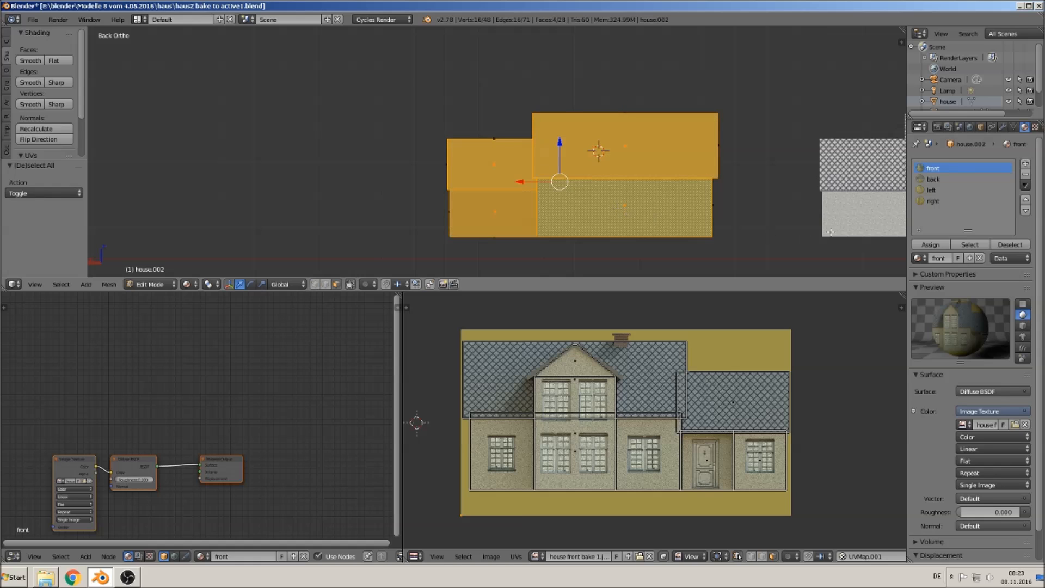
{"action": "left_click", "coordinate": [937, 181]}
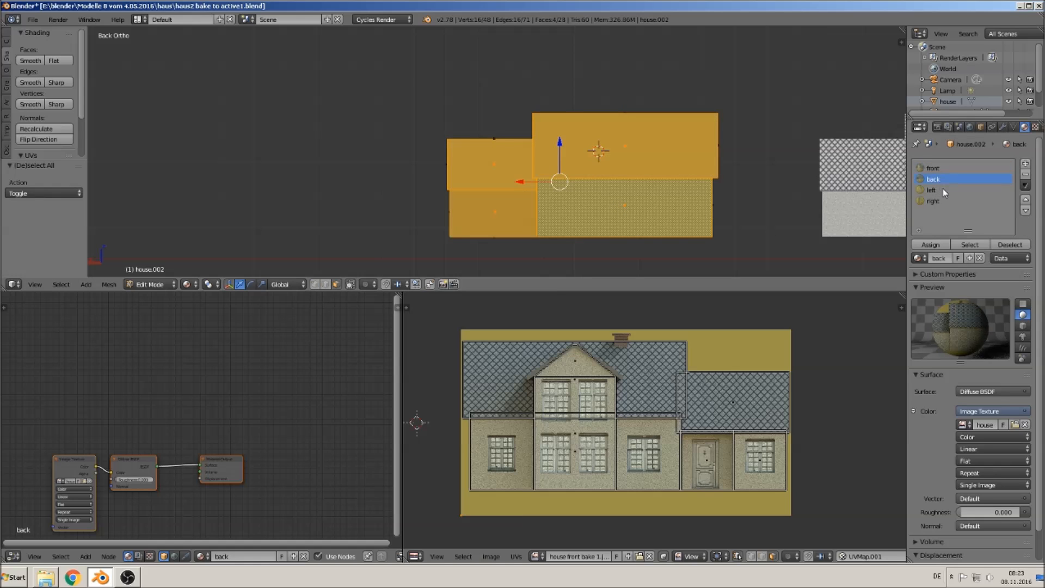
{"action": "left_click", "coordinate": [938, 245]}
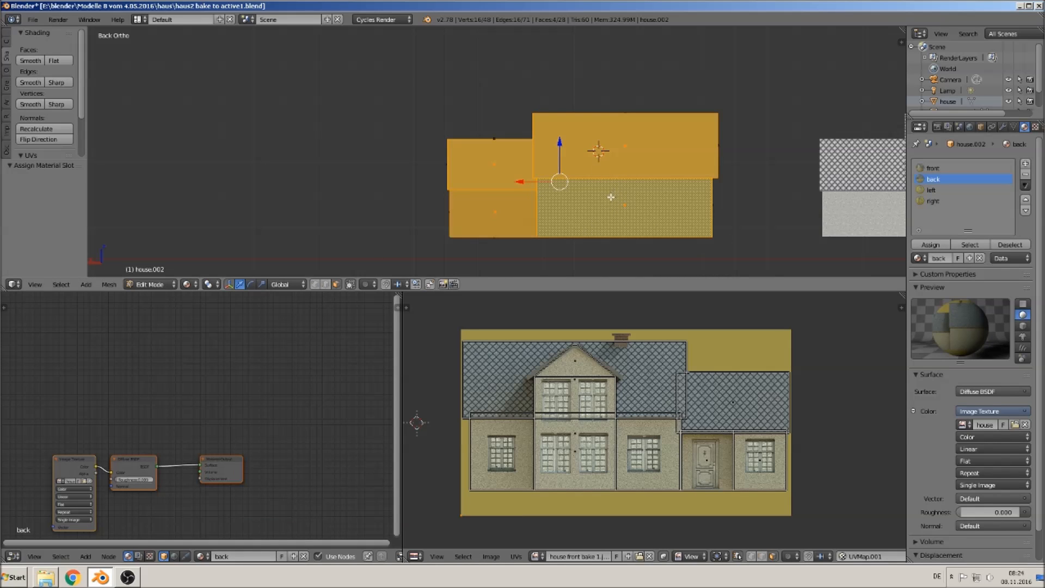
- Unwrap the back faces with Project From View and show house back bake 1.jpg in the UV editor
{"action": "key", "text": "u"}
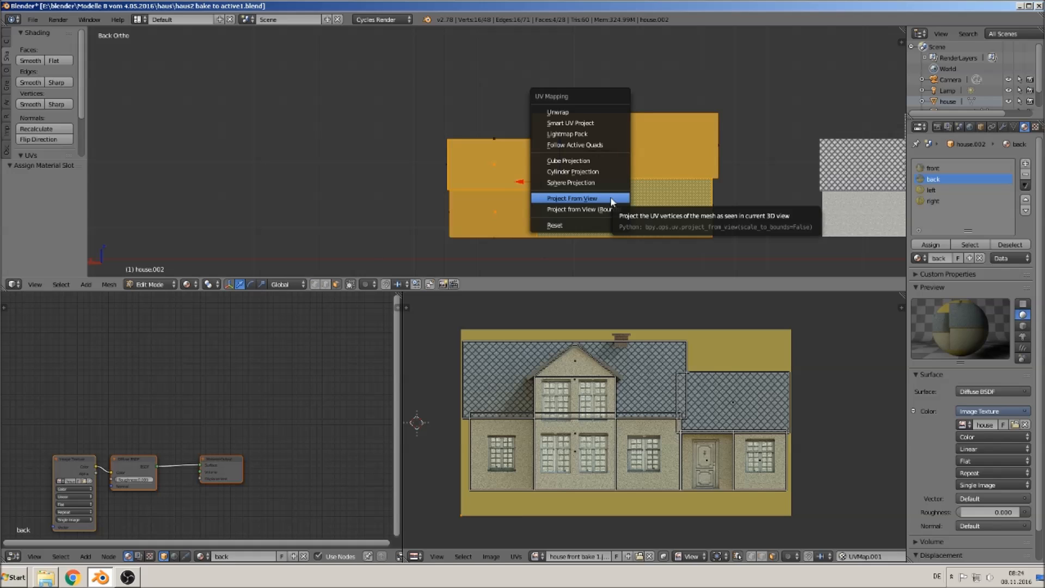
{"action": "left_click", "coordinate": [611, 199]}
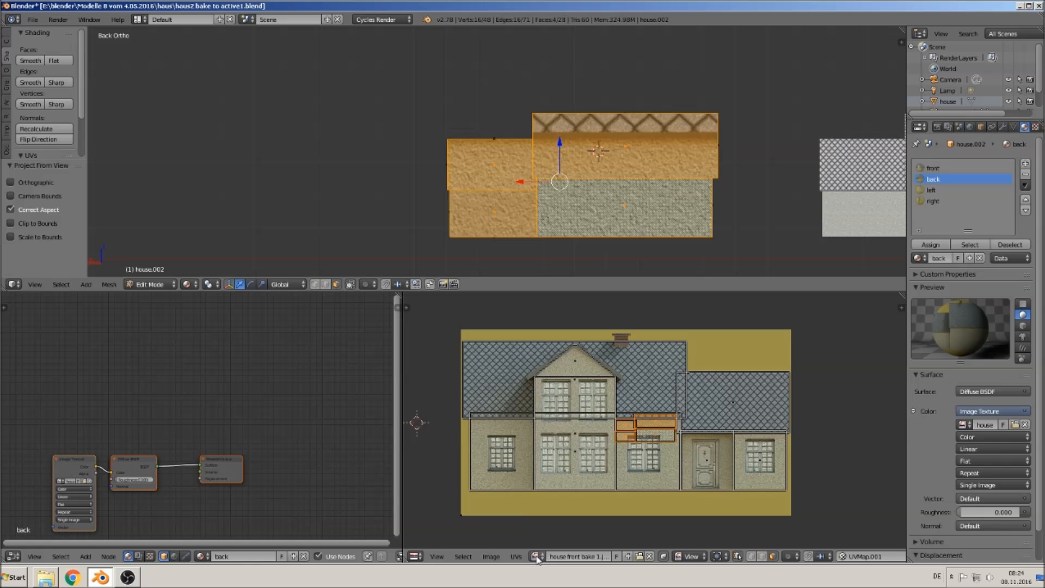
{"action": "left_click", "coordinate": [534, 556]}
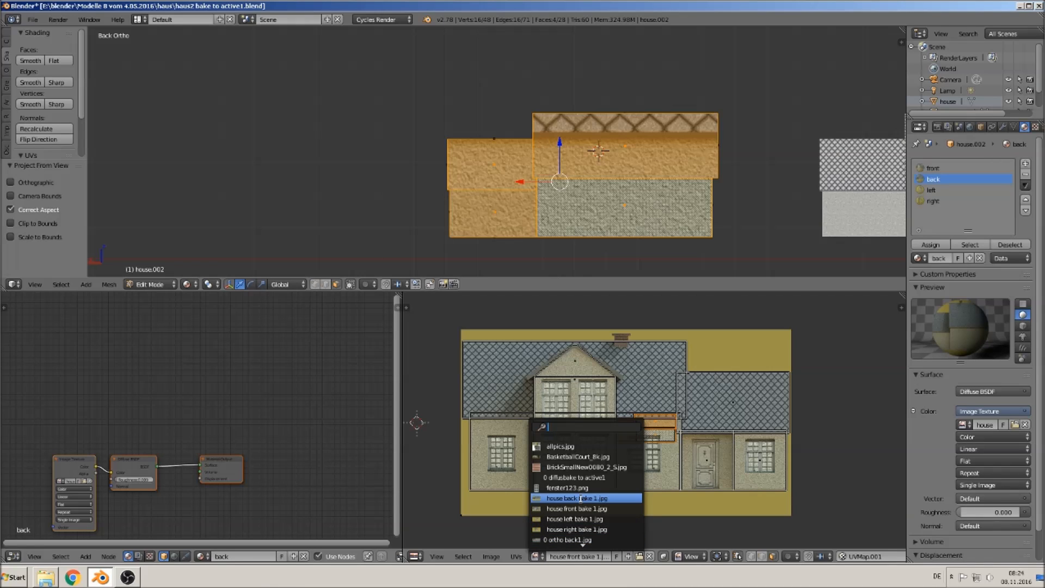
{"action": "left_click", "coordinate": [582, 498]}
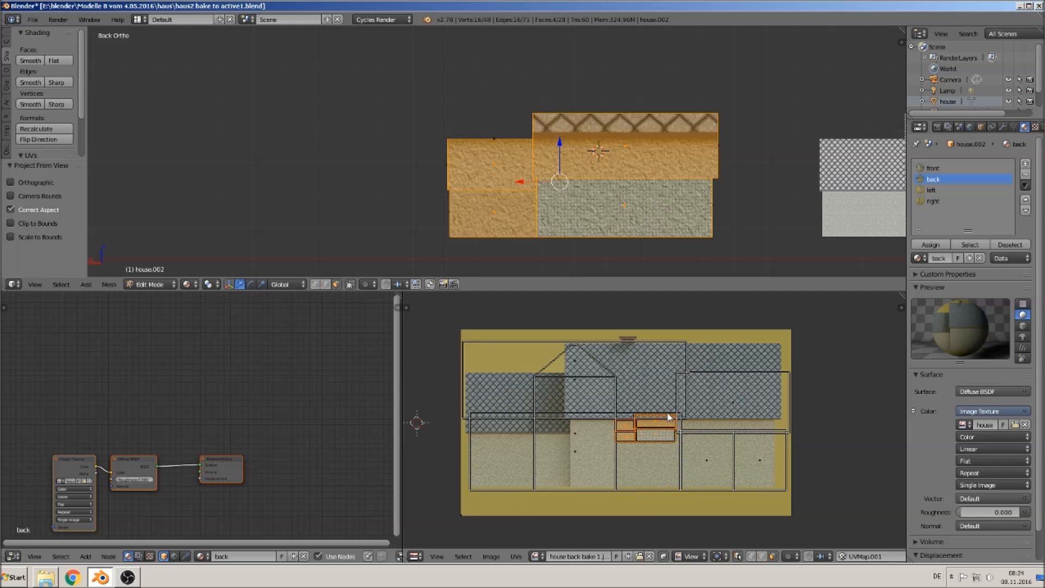
- Scale and move the back UVs to fit the house back bake image, then leave edit mode
{"action": "key", "text": "s"}
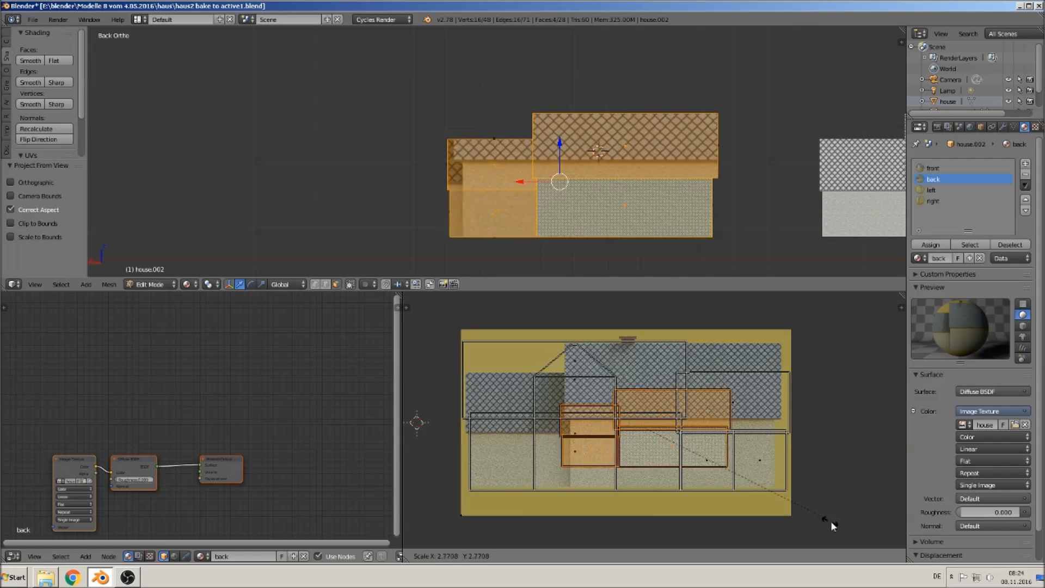
{"action": "left_click", "coordinate": [475, 344]}
{"action": "key", "text": "g"}
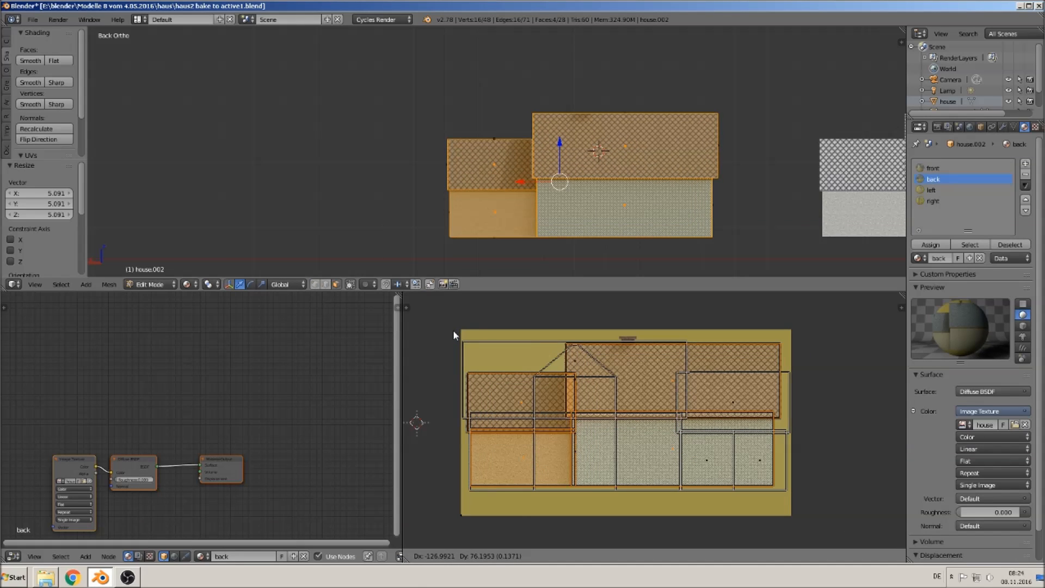
{"action": "left_click", "coordinate": [452, 330]}
{"action": "key", "text": "Tab"}
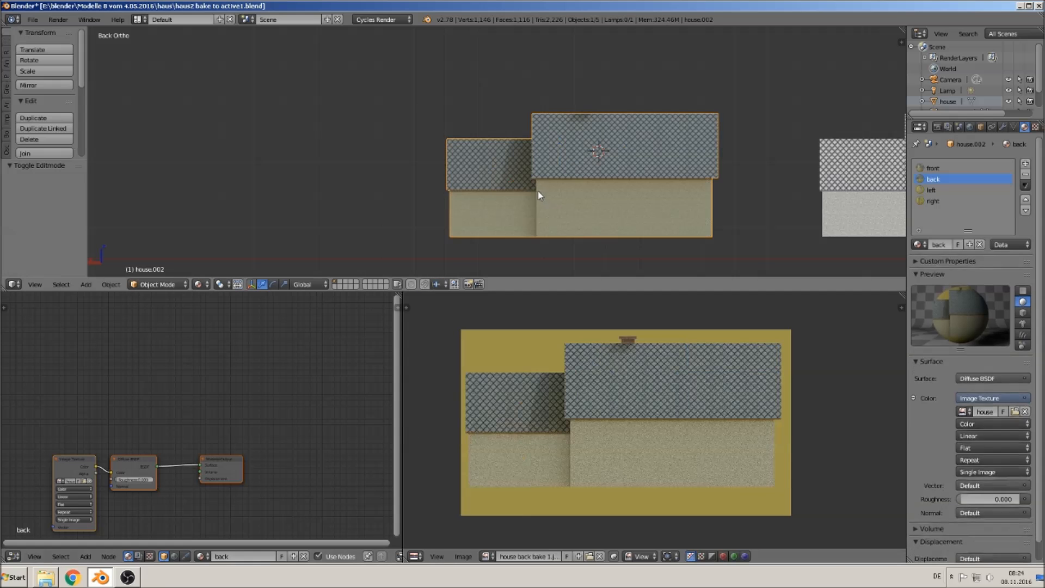
- Switch to the right side view, select the right-facing faces in edit mode and assign them to the right material
{"action": "middle_click_drag", "start_coordinate": [541, 217], "coordinate": [658, 234]}
{"action": "key", "text": "KP_1"}
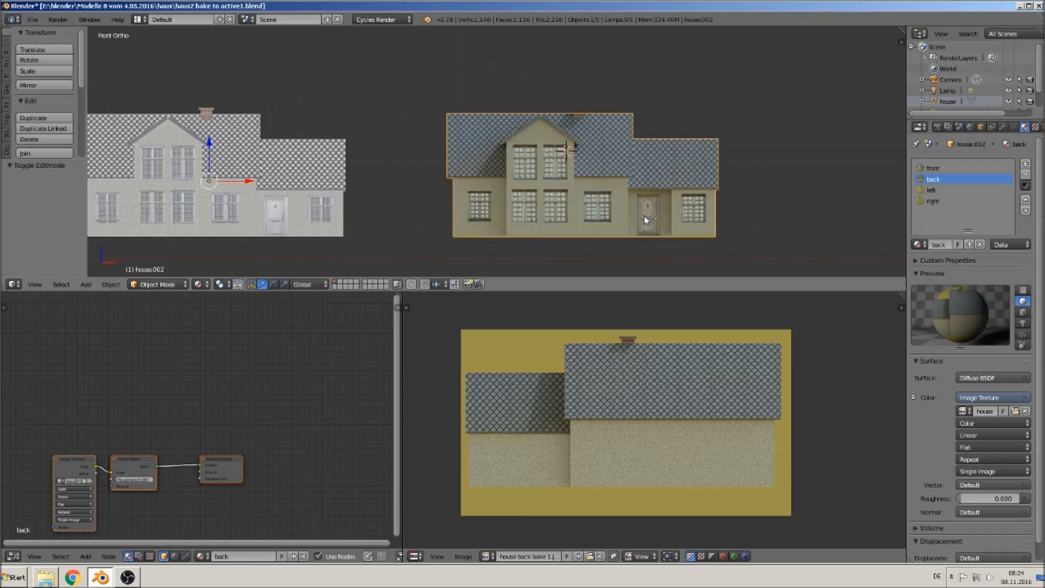
{"action": "key", "text": "KP_3"}
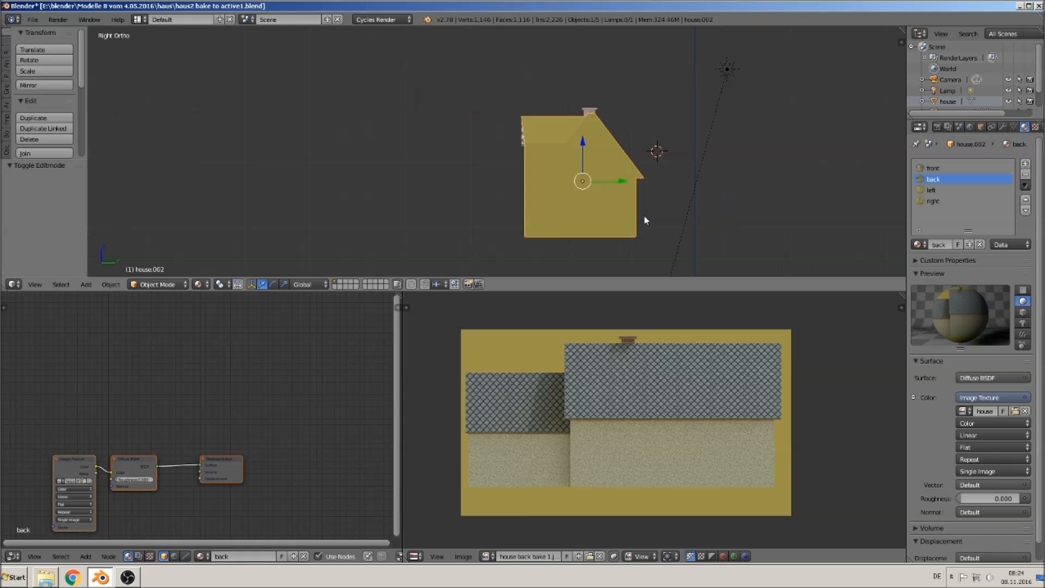
{"action": "middle_click_drag", "start_coordinate": [556, 219], "coordinate": [592, 217]}
{"action": "key", "text": "KP_3"}
{"action": "key", "text": "Tab"}
{"action": "right_click", "coordinate": [549, 126]}
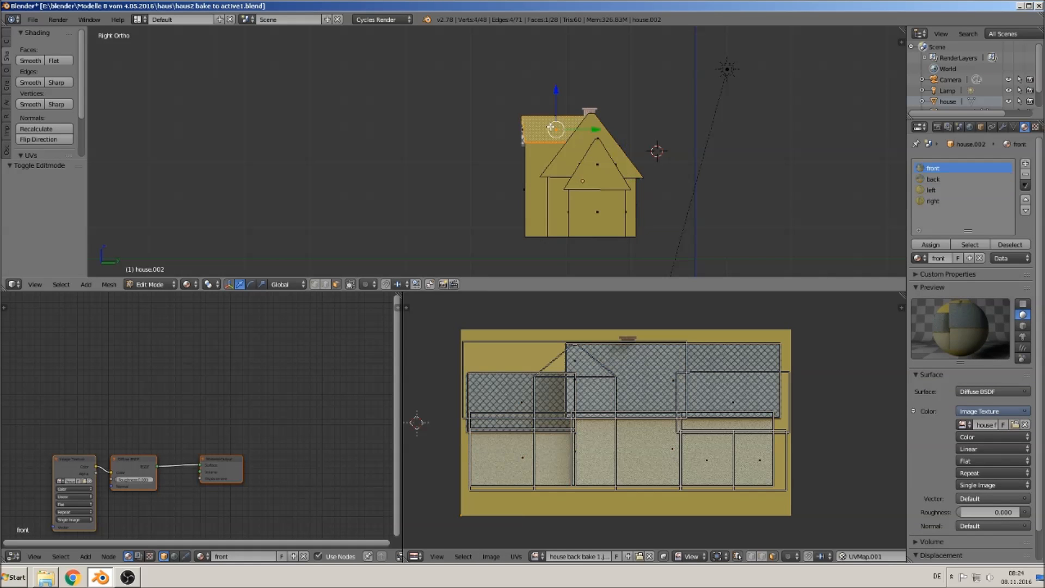
{"action": "right_click", "coordinate": [573, 144], "text": "shift"}
{"action": "right_click", "coordinate": [599, 171], "text": "shift"}
{"action": "right_click", "coordinate": [557, 209], "text": "shift"}
{"action": "right_click", "coordinate": [587, 211], "text": "shift"}
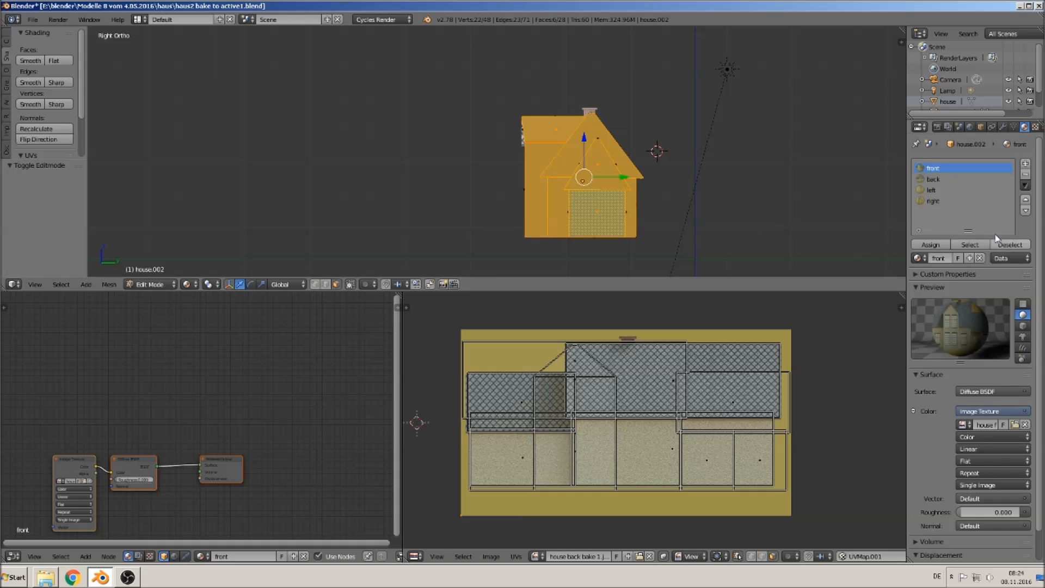
{"action": "left_click", "coordinate": [937, 203]}
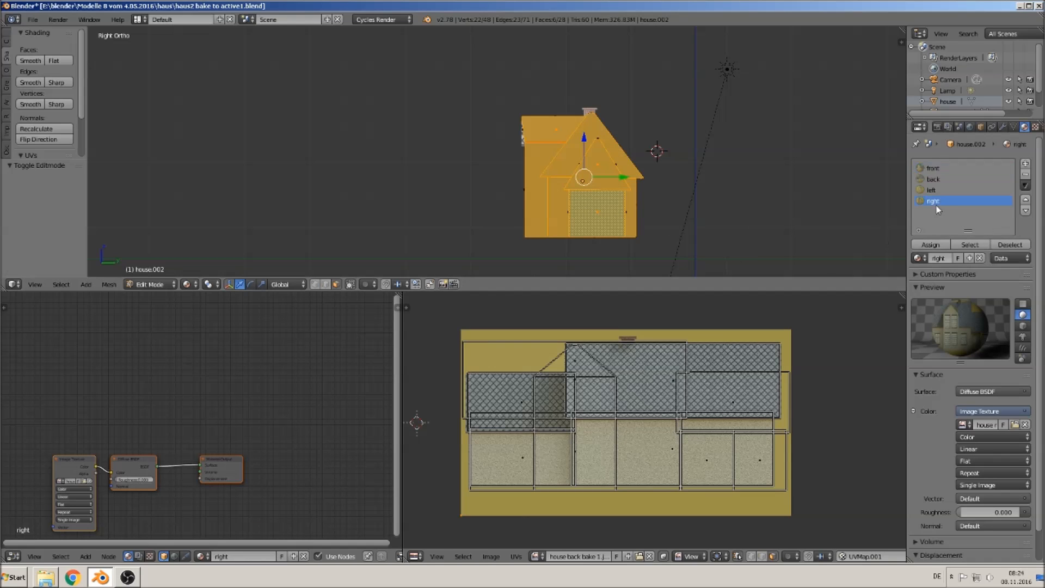
{"action": "left_click", "coordinate": [929, 245]}
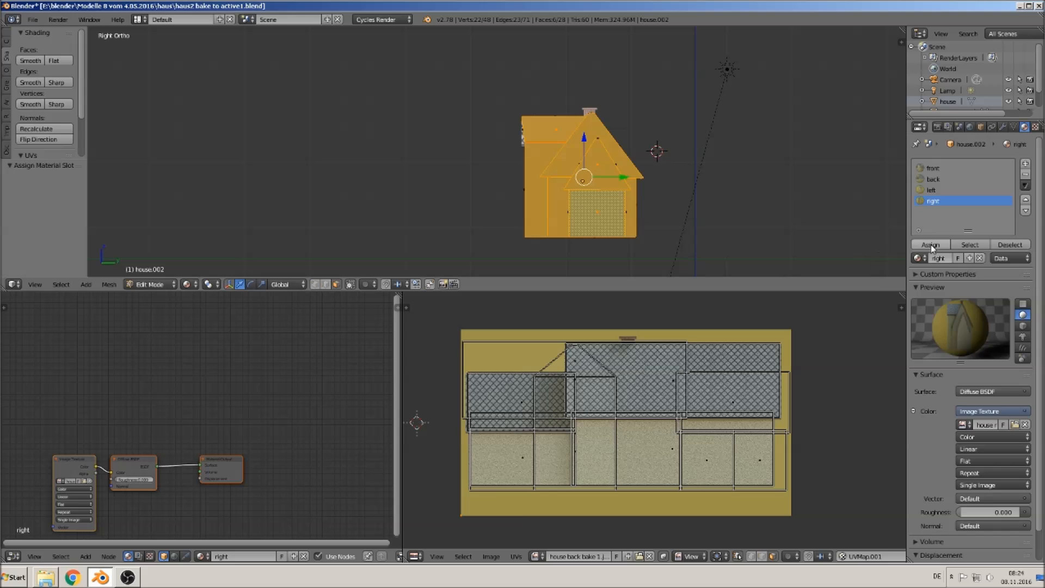
- Unwrap the right faces with Project From View and show house right bake 1.jpg in the UV editor
{"action": "key", "text": "u"}
{"action": "left_click", "coordinate": [566, 200]}
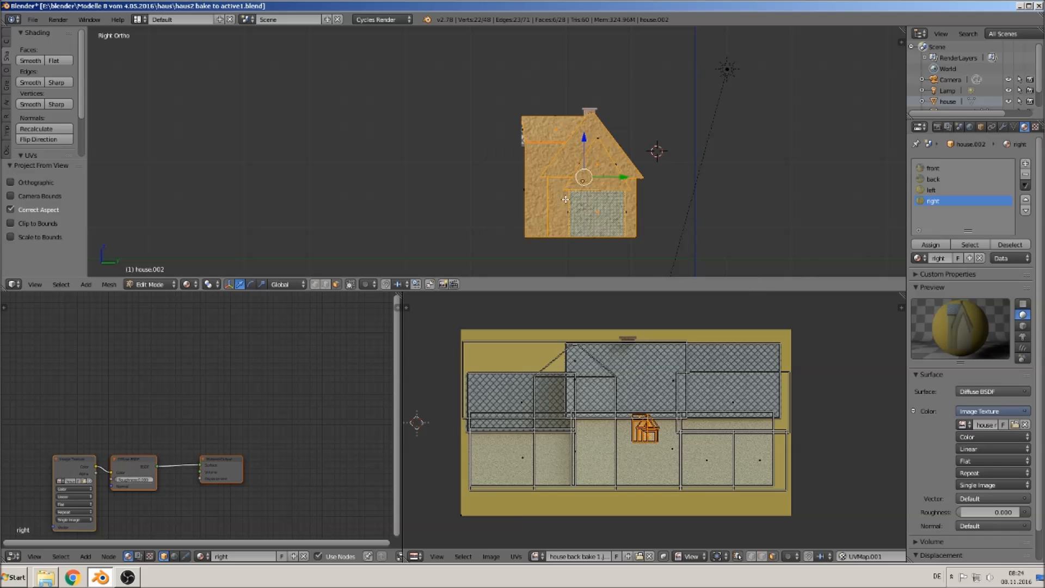
{"action": "left_click", "coordinate": [536, 556]}
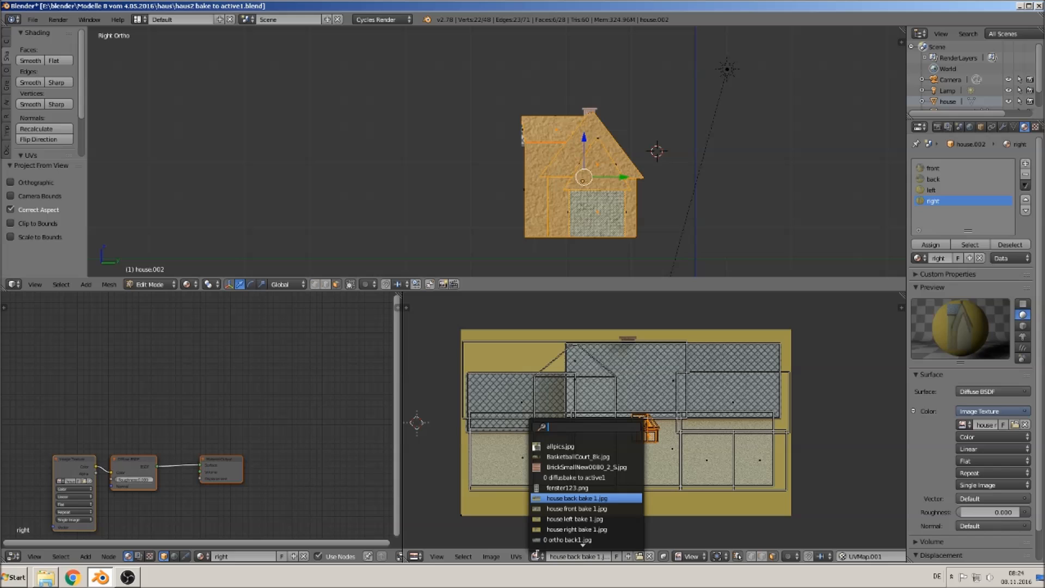
{"action": "left_click", "coordinate": [570, 530]}
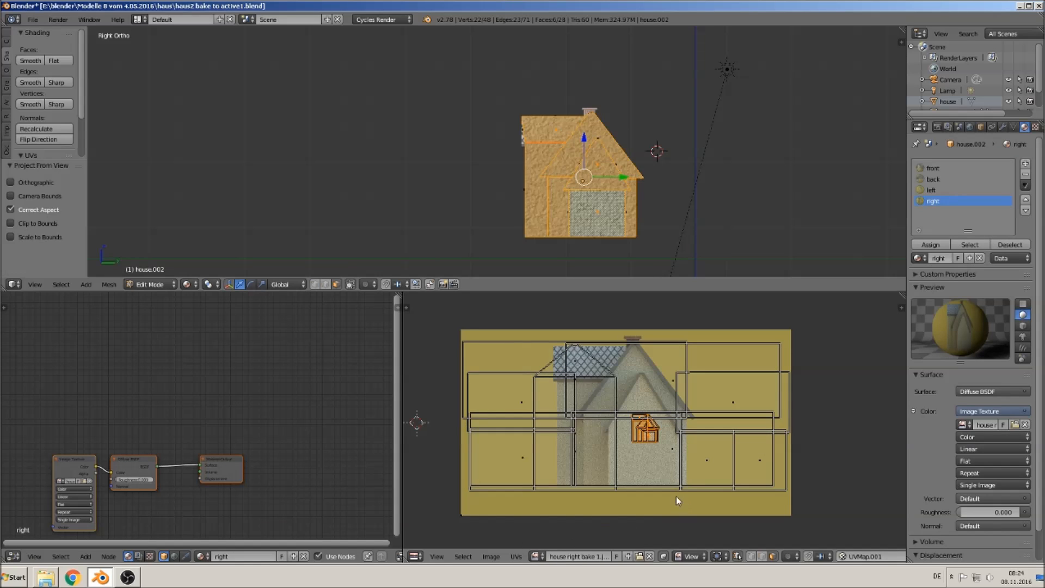
- Scale and move the right UVs to fit the house right bake image, then leave edit mode
{"action": "key", "text": "s"}
{"action": "left_click", "coordinate": [877, 304]}
{"action": "key", "text": "g"}
{"action": "left_click", "coordinate": [755, 374]}
{"action": "key", "text": "s"}
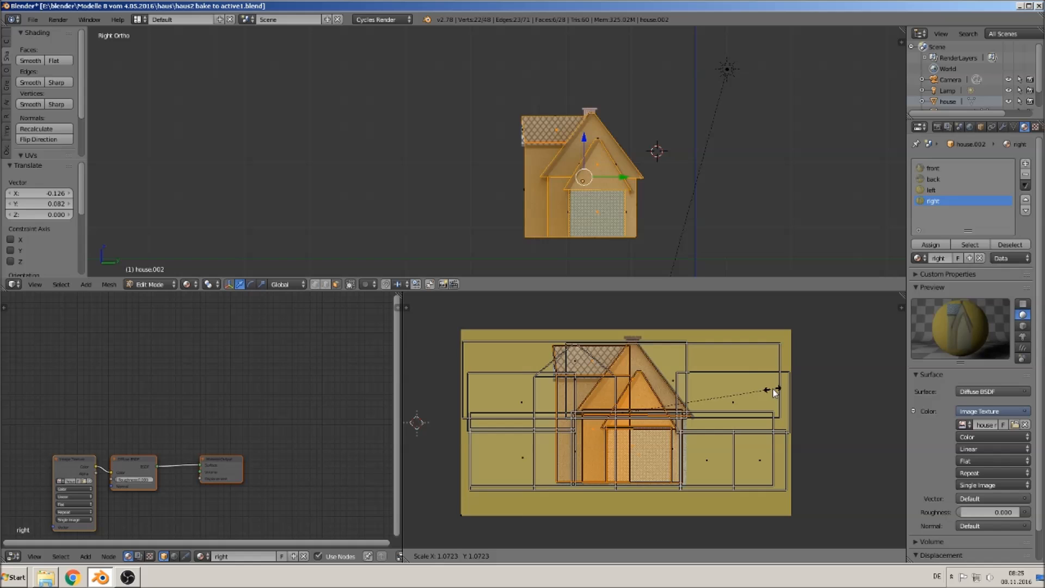
{"action": "left_click", "coordinate": [773, 389]}
{"action": "key", "text": "g"}
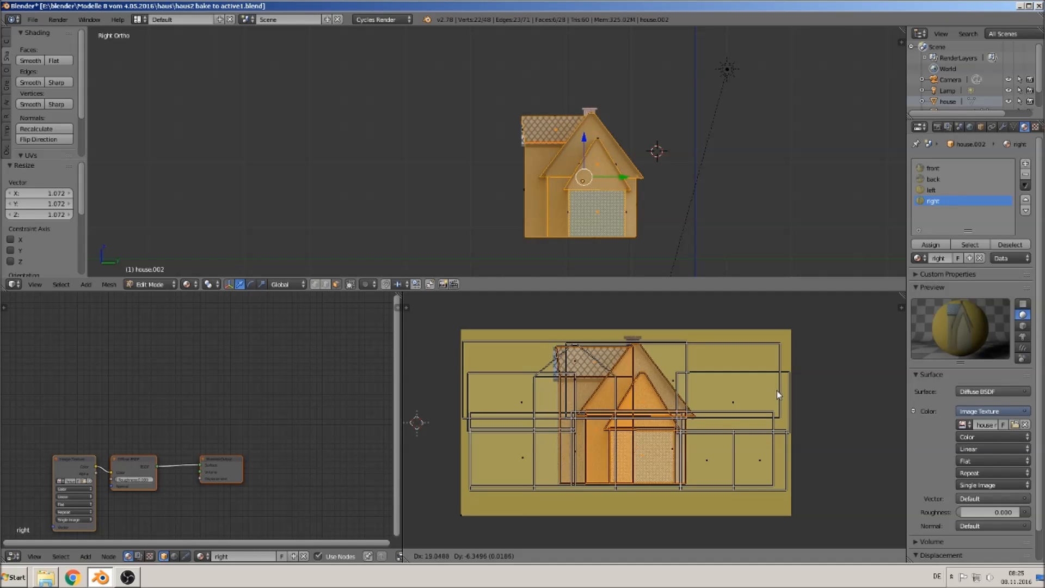
{"action": "left_click", "coordinate": [777, 396]}
{"action": "key", "text": "Tab"}
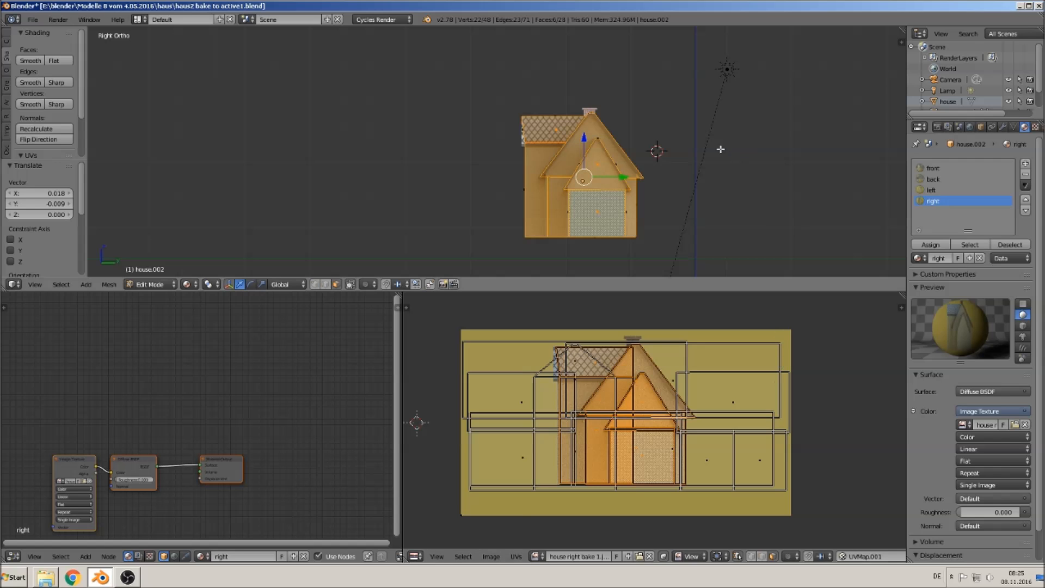
- Move the low-poly house shell about 12.4 units along the Y axis
{"action": "middle_click_drag", "start_coordinate": [607, 234], "coordinate": [751, 239]}
{"action": "scroll", "coordinate": [639, 214], "scroll_direction": "down", "scroll_amount": 3}
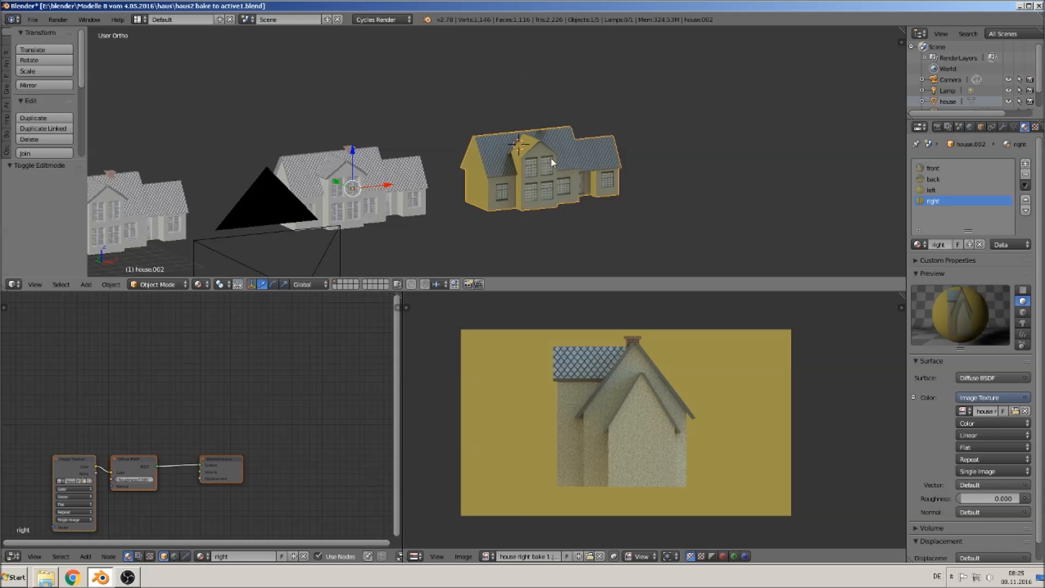
{"action": "left_click_drag", "start_coordinate": [338, 184], "coordinate": [463, 228]}
{"action": "middle_click_drag", "start_coordinate": [598, 188], "coordinate": [629, 188]}
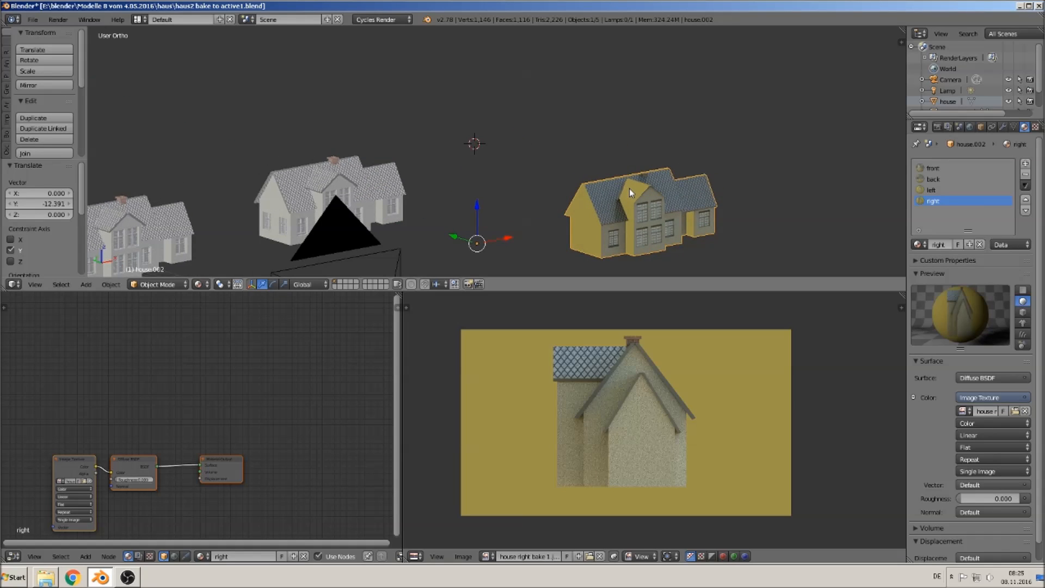
- Switch to the left side view, select the left-facing faces in edit mode and assign them to the left material
{"action": "key", "text": "ctrl+KP_3"}
{"action": "scroll", "coordinate": [707, 187], "scroll_direction": "up", "scroll_amount": 3}
{"action": "middle_click_drag", "start_coordinate": [726, 188], "coordinate": [642, 94], "text": "shift"}
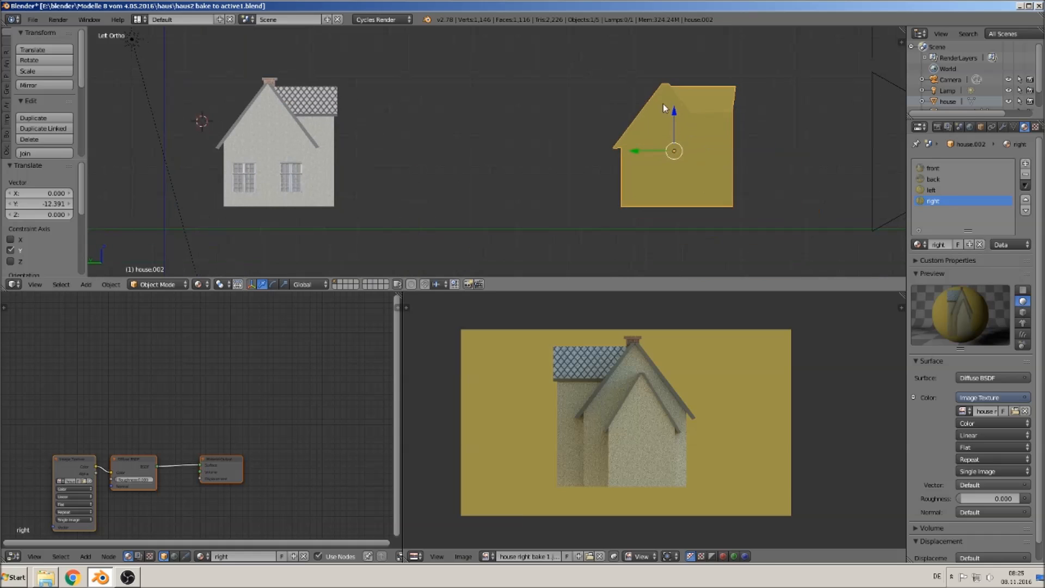
{"action": "key", "text": "Tab"}
{"action": "right_click", "coordinate": [664, 127]}
{"action": "right_click", "coordinate": [663, 177], "text": "shift"}
{"action": "right_click", "coordinate": [719, 168], "text": "shift"}
{"action": "right_click", "coordinate": [707, 97], "text": "shift"}
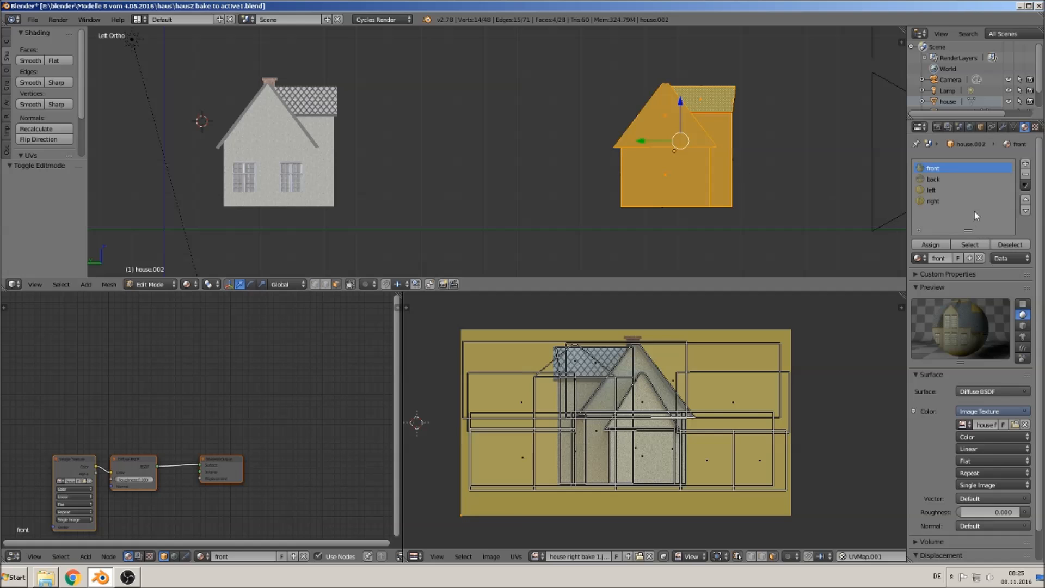
{"action": "left_click", "coordinate": [930, 190]}
{"action": "left_click", "coordinate": [931, 245]}
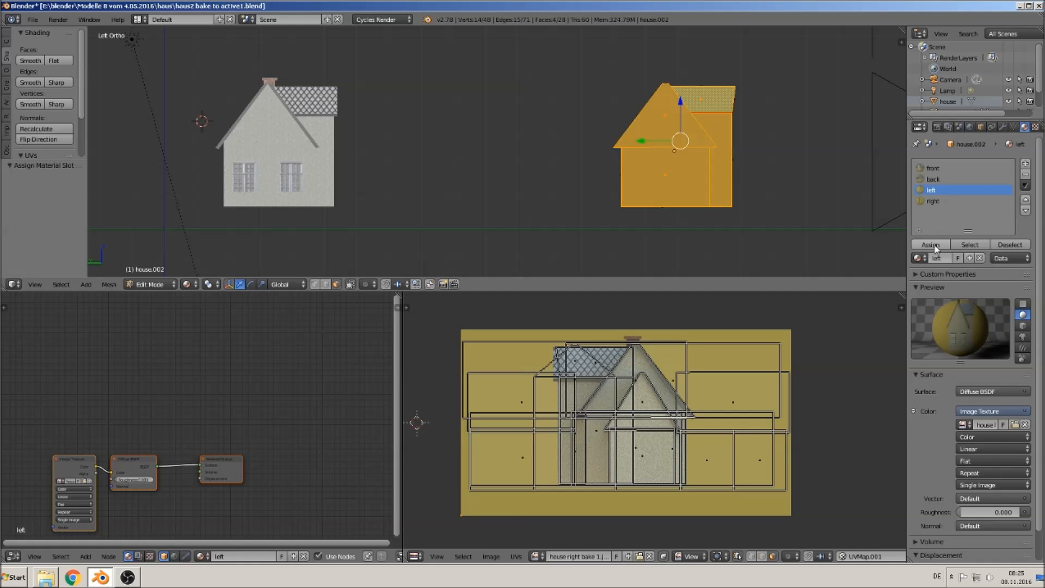
- Unwrap the left faces with Project From View and show house left bake 1.jpg in the UV editor
{"action": "key", "text": "u"}
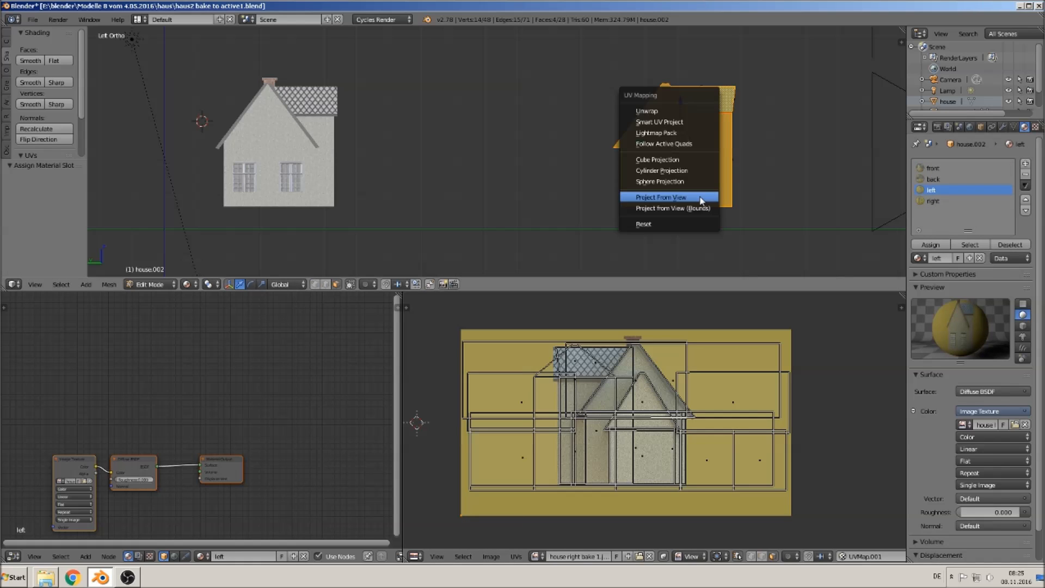
{"action": "left_click", "coordinate": [699, 197]}
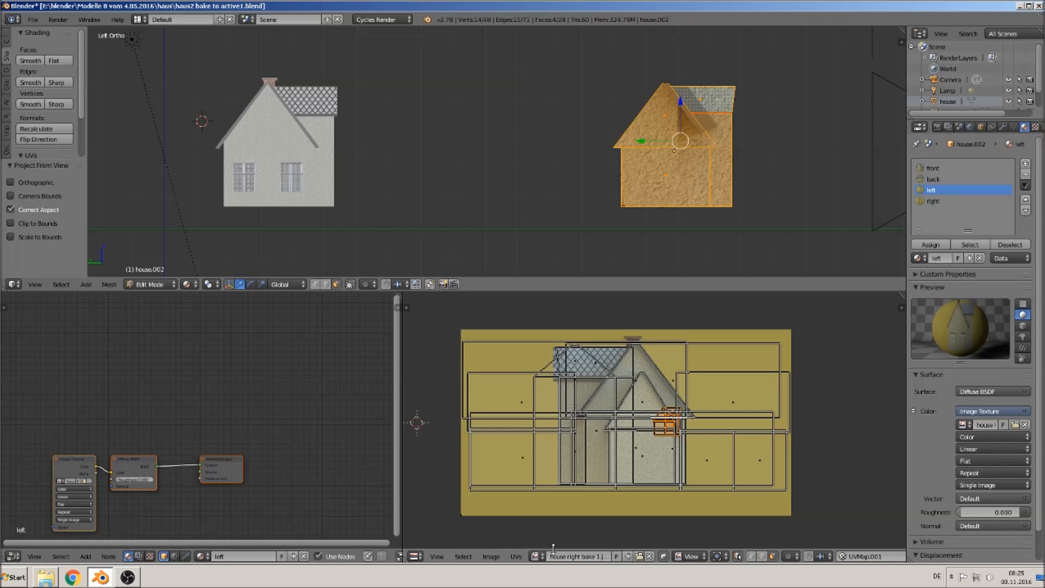
{"action": "left_click", "coordinate": [536, 556]}
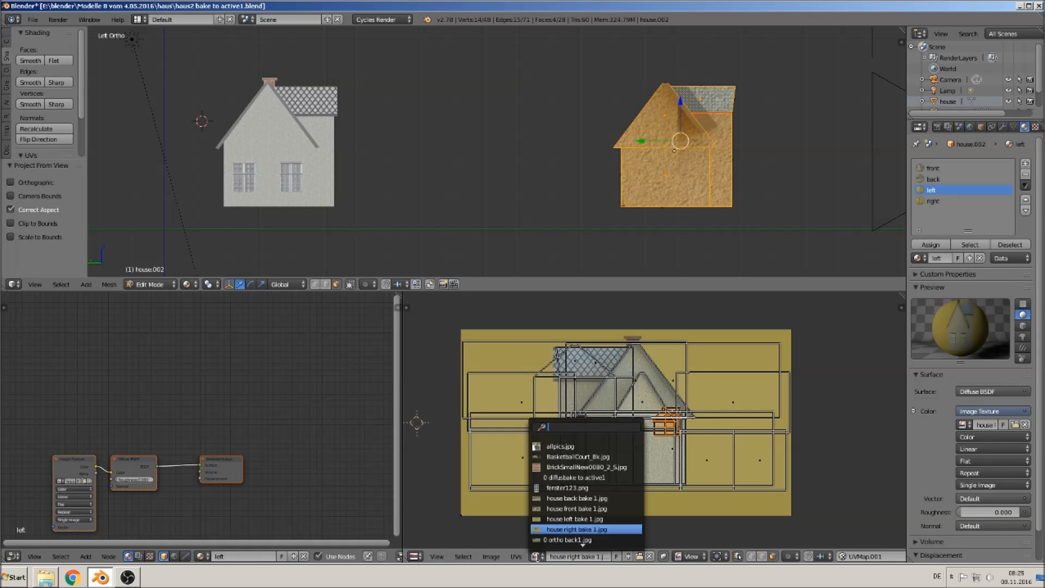
{"action": "left_click", "coordinate": [603, 518]}
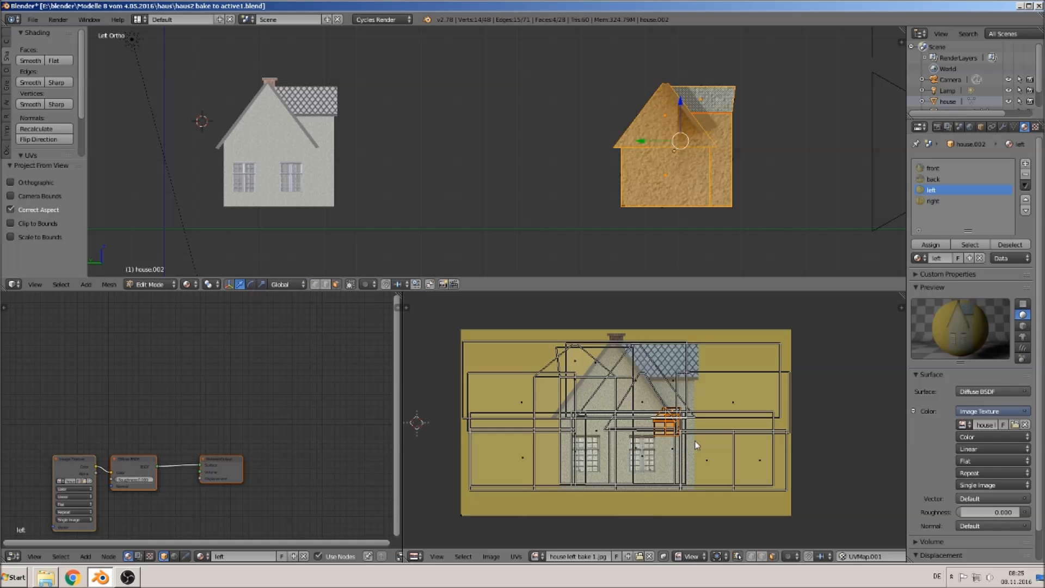
- Scale and move the left UVs to fit the house left bake image, then leave edit mode
{"action": "key", "text": "s"}
{"action": "left_click", "coordinate": [769, 517]}
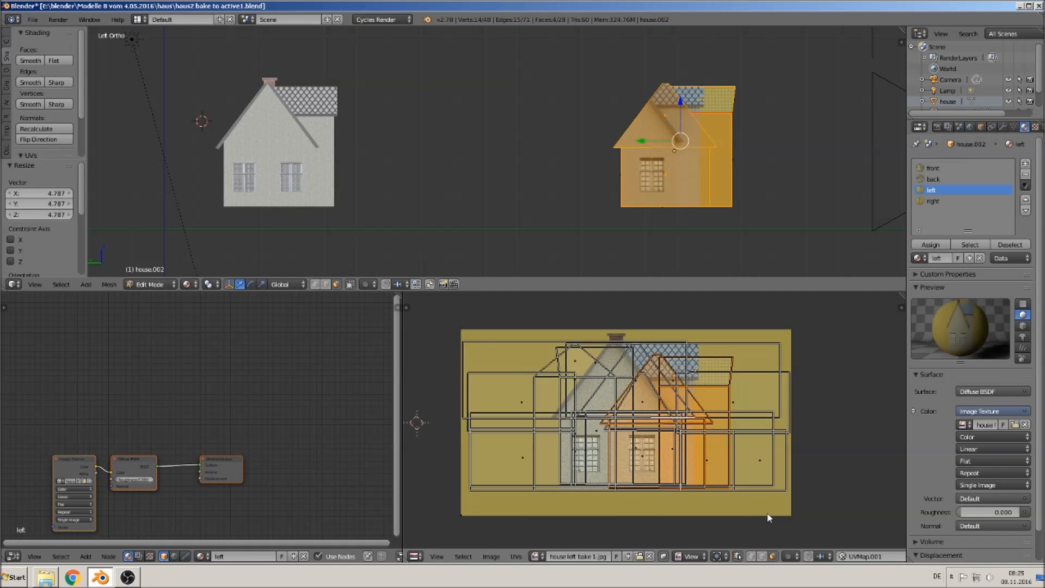
{"action": "key", "text": "g"}
{"action": "left_click", "coordinate": [745, 513]}
{"action": "key", "text": "s"}
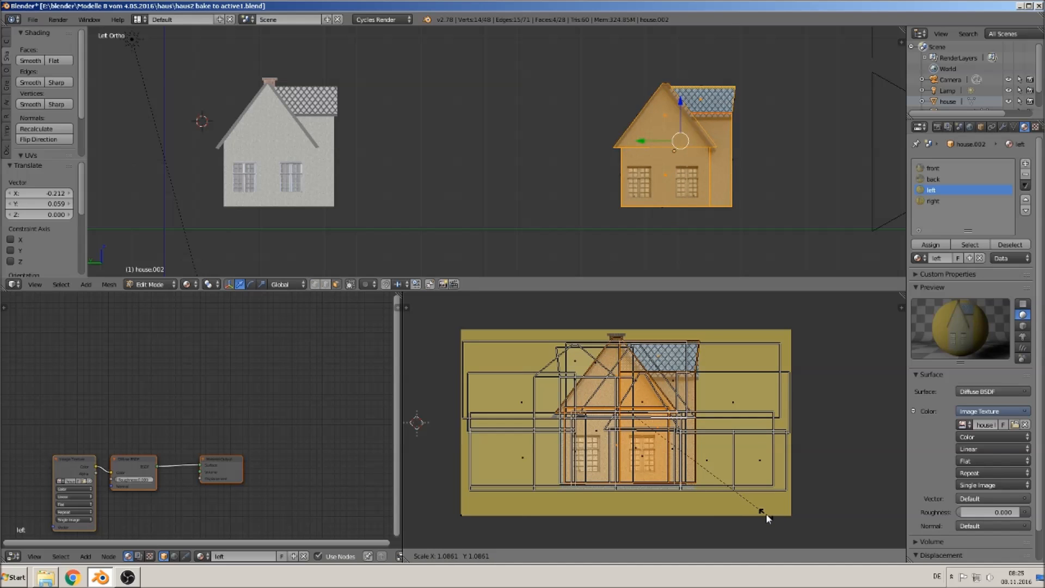
{"action": "left_click", "coordinate": [766, 515]}
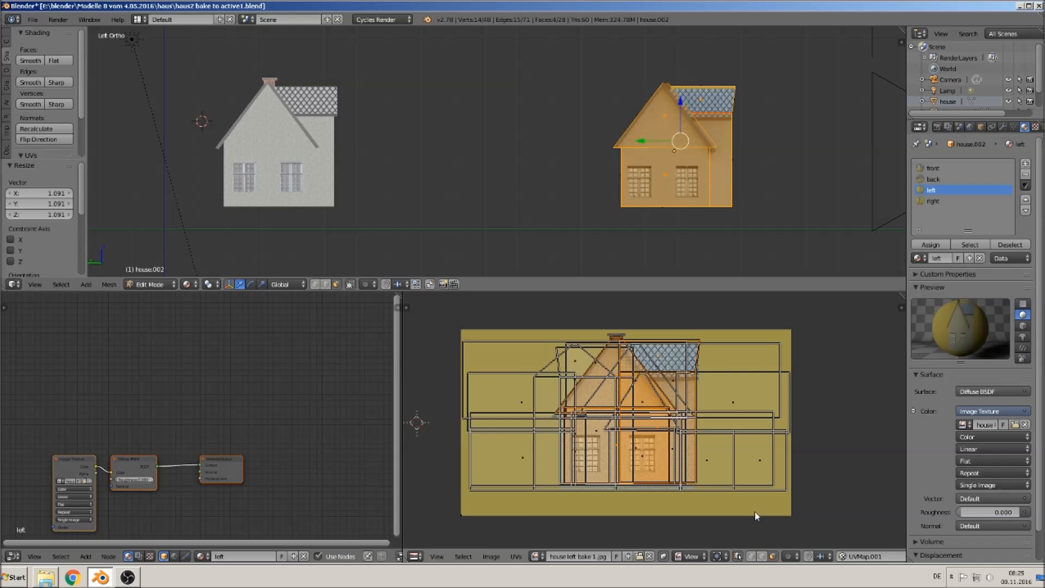
{"action": "key", "text": "g"}
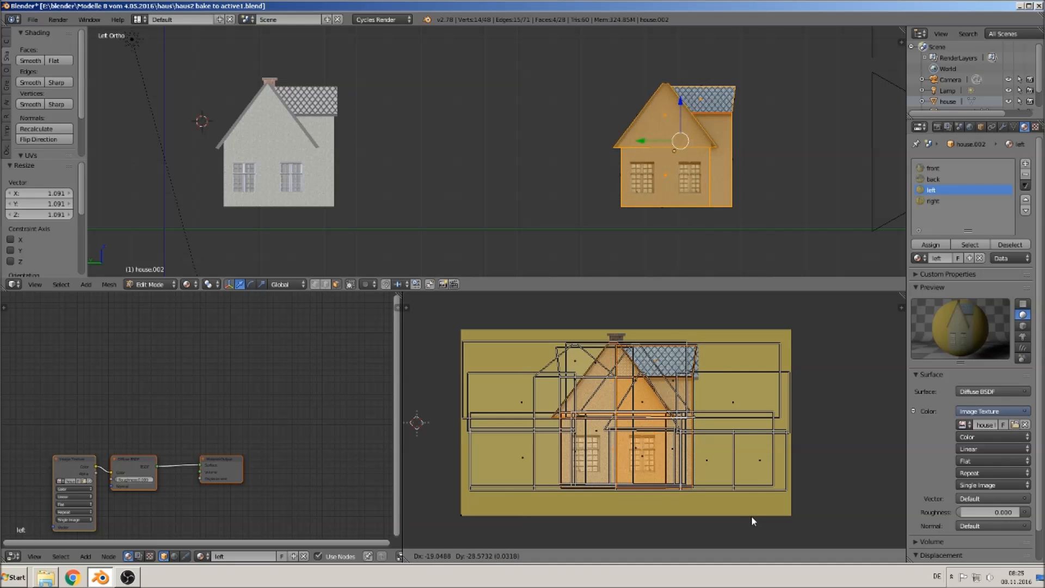
{"action": "left_click", "coordinate": [754, 521]}
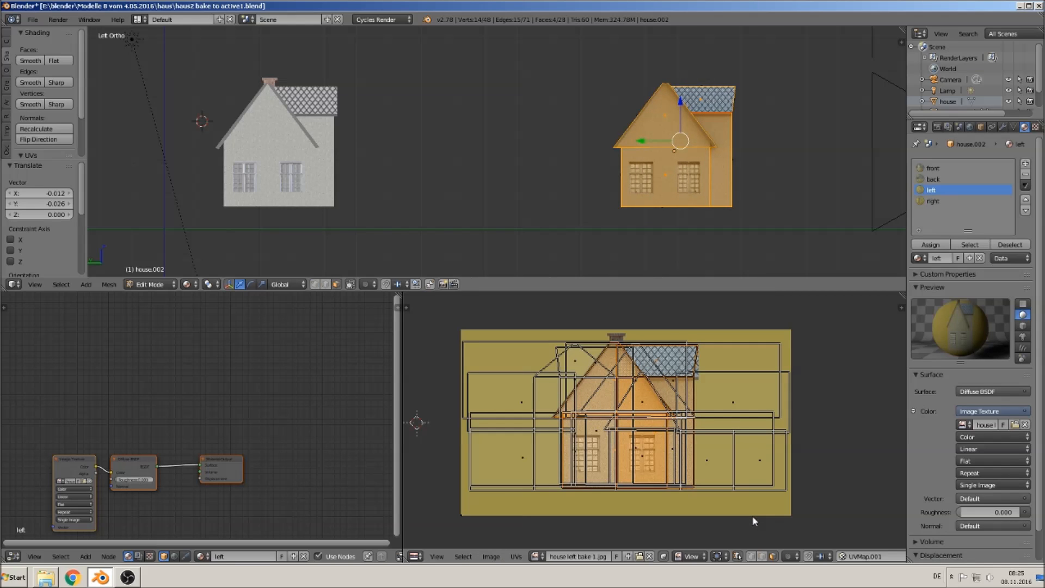
{"action": "key", "text": "Tab"}
- Select the roof ridge strip from the top view, show house back bake 1.jpg and unwrap it with Project From View
{"action": "middle_click_drag", "start_coordinate": [736, 252], "coordinate": [596, 84]}
{"action": "key", "text": "Tab"}
{"action": "right_click", "coordinate": [563, 80]}
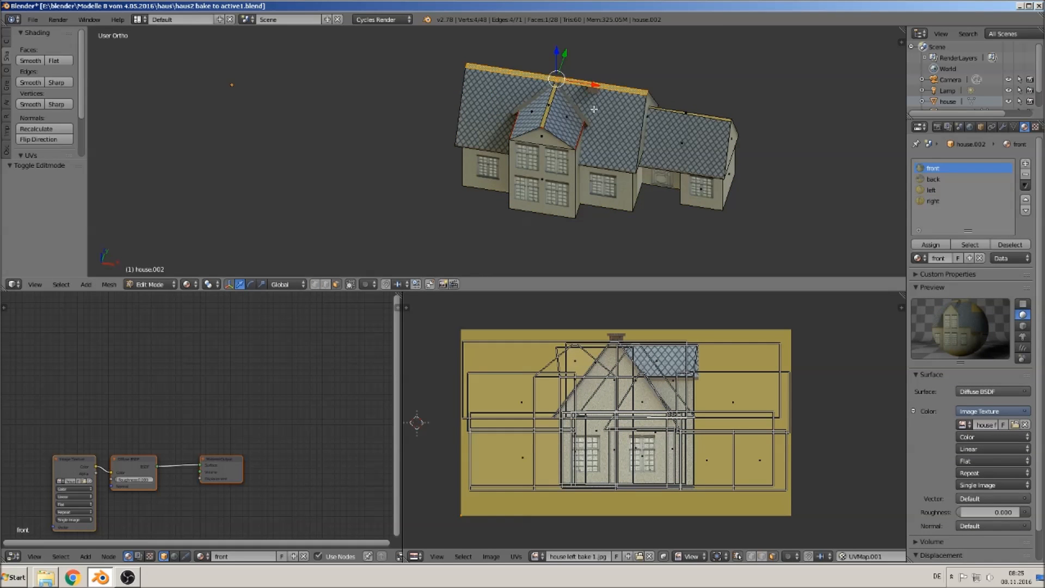
{"action": "key", "text": "KP_7"}
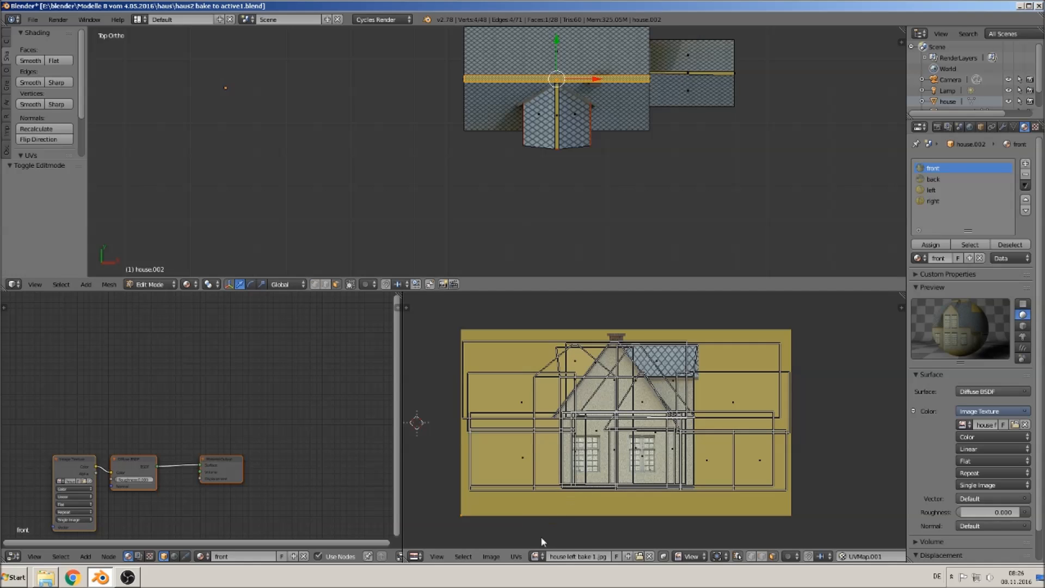
{"action": "left_click", "coordinate": [535, 556]}
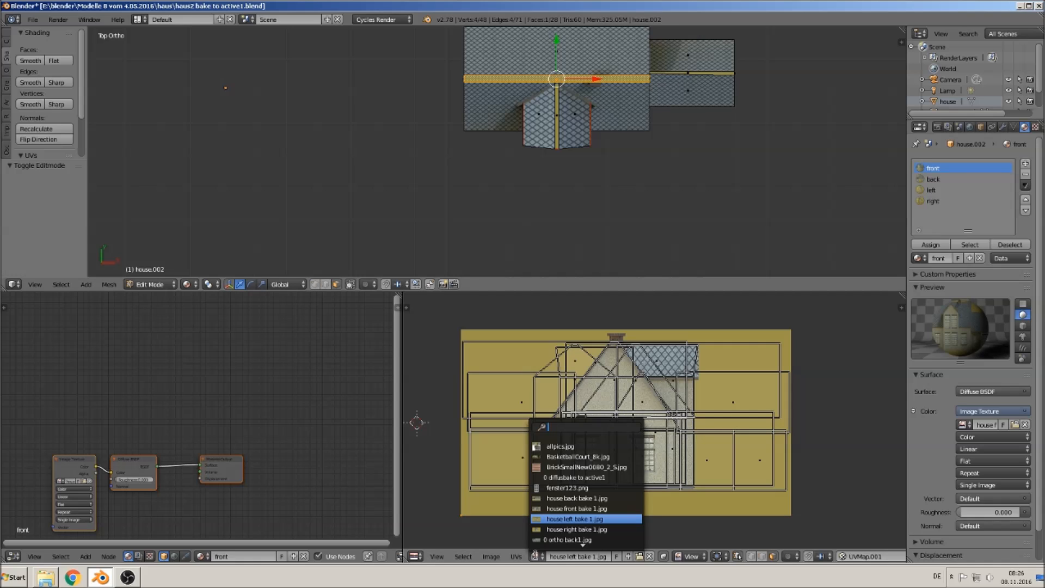
{"action": "left_click", "coordinate": [598, 498]}
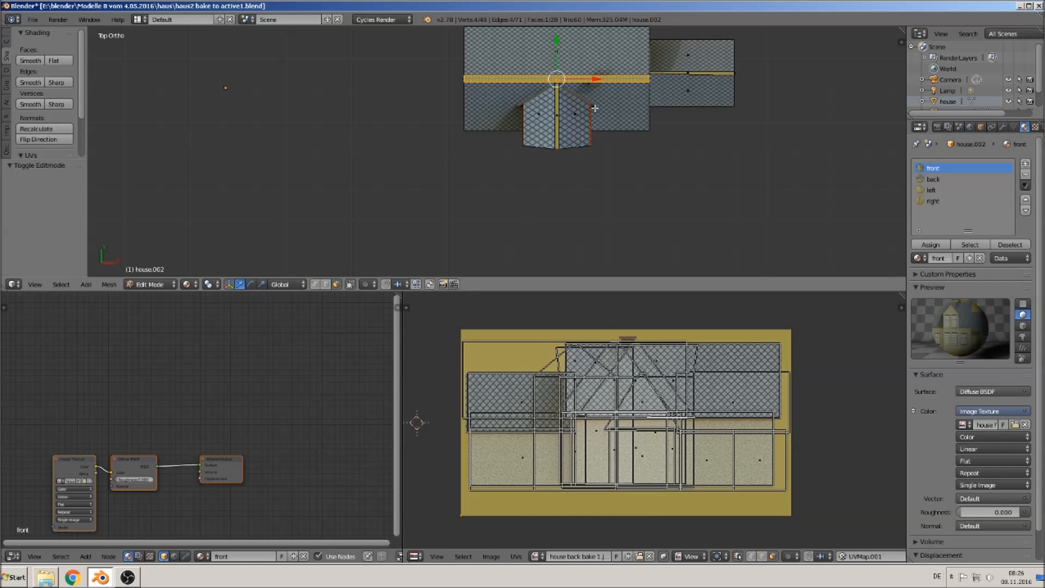
{"action": "key", "text": "u"}
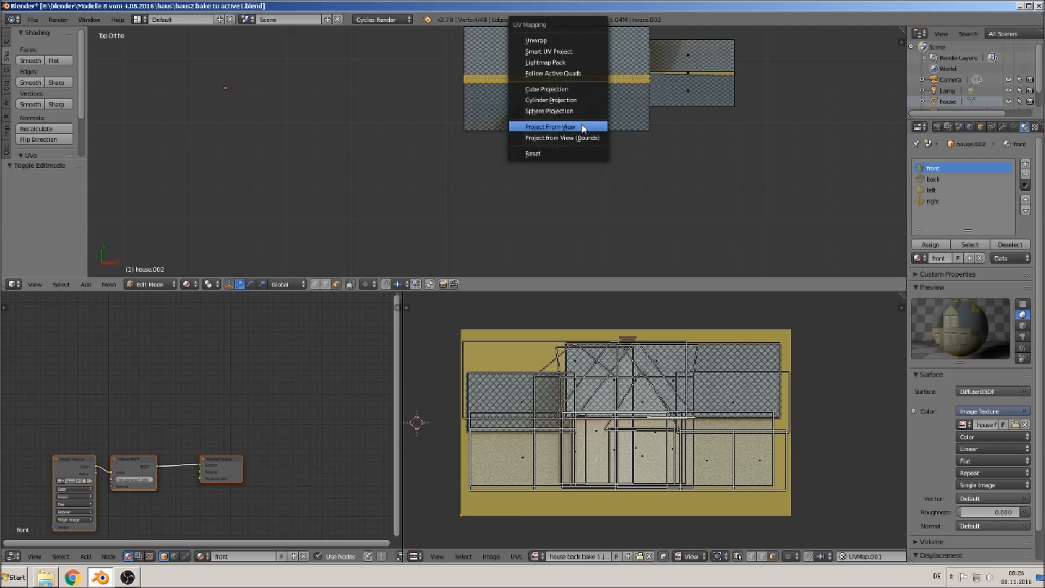
{"action": "left_click", "coordinate": [581, 127]}
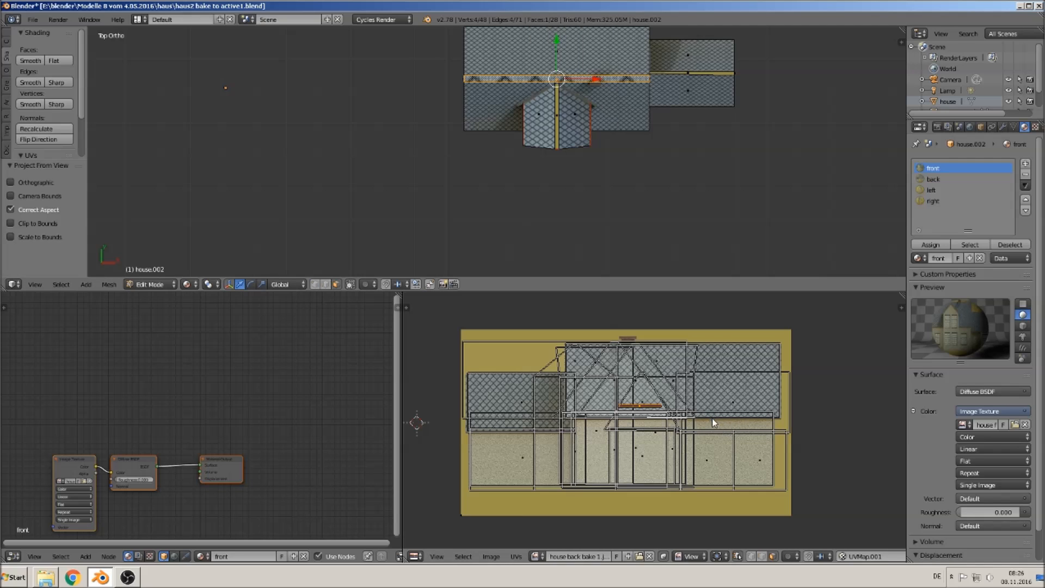
- Scale and move the ridge UVs onto the roof area of the back image and assign the ridge to the back material
{"action": "key", "text": "s"}
{"action": "left_click", "coordinate": [504, 468]}
{"action": "key", "text": "g"}
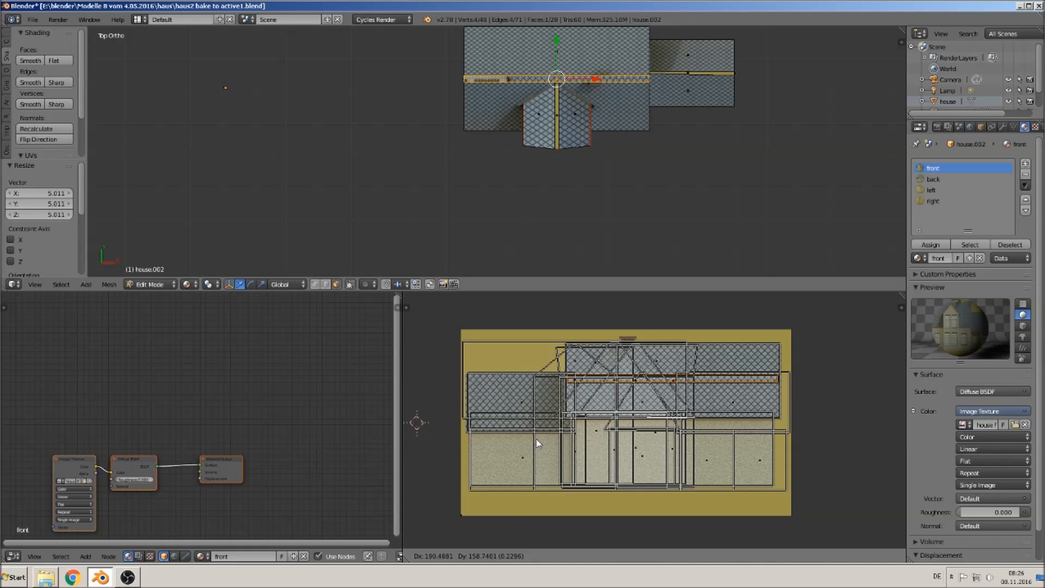
{"action": "left_click", "coordinate": [537, 442]}
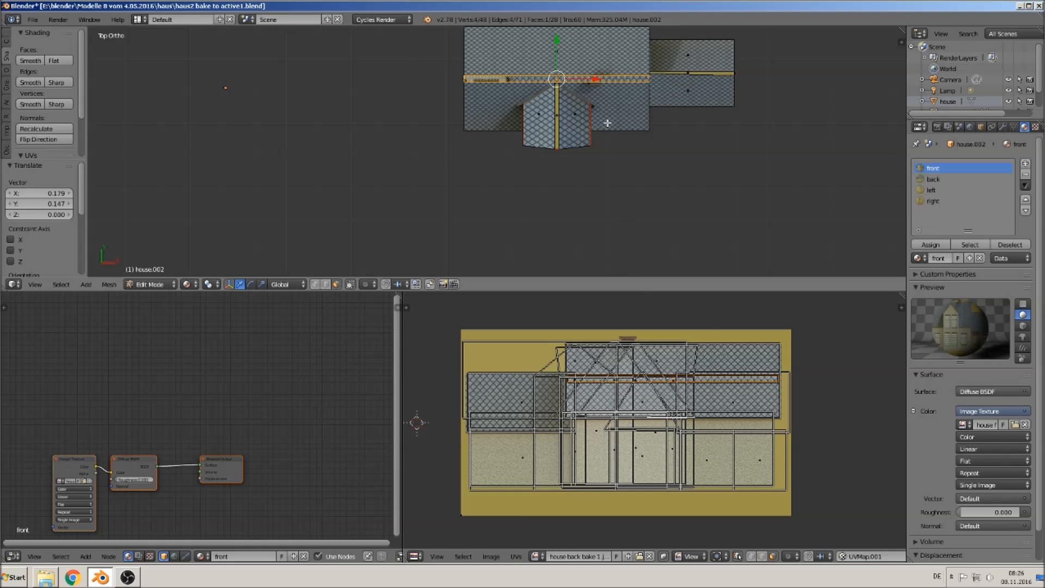
{"action": "left_click", "coordinate": [933, 179]}
{"action": "left_click", "coordinate": [930, 244]}
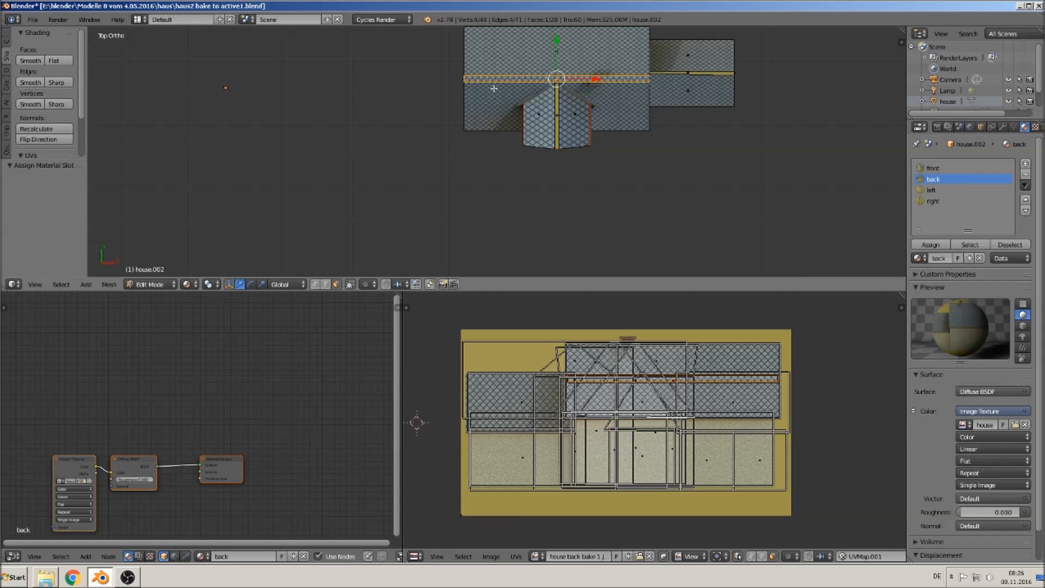
- Select the vertical ridge strip on the front gable, unwrap it with Project From View and assign it to the back material
{"action": "right_click", "coordinate": [556, 114]}
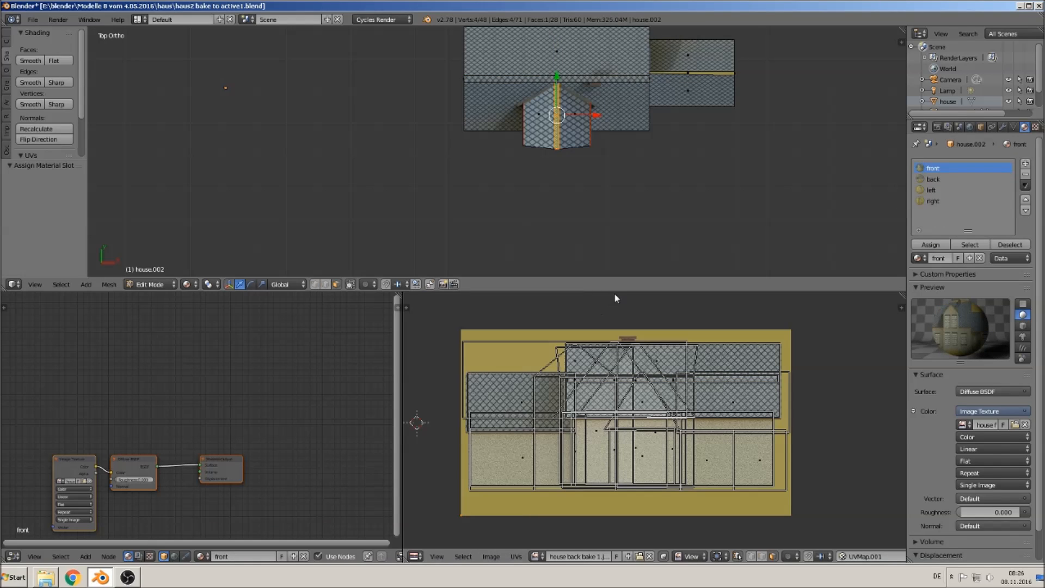
{"action": "key", "text": "u"}
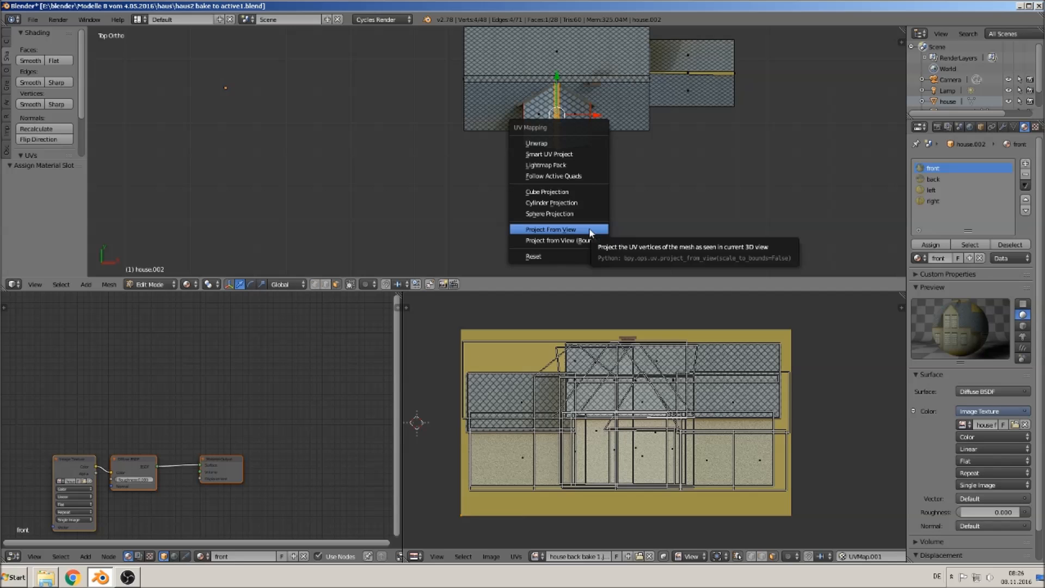
{"action": "left_click", "coordinate": [589, 229]}
{"action": "left_click", "coordinate": [932, 179]}
{"action": "left_click", "coordinate": [930, 245]}
- Scale and move the strip's UVs onto the roof area of the back image
{"action": "key", "text": "s"}
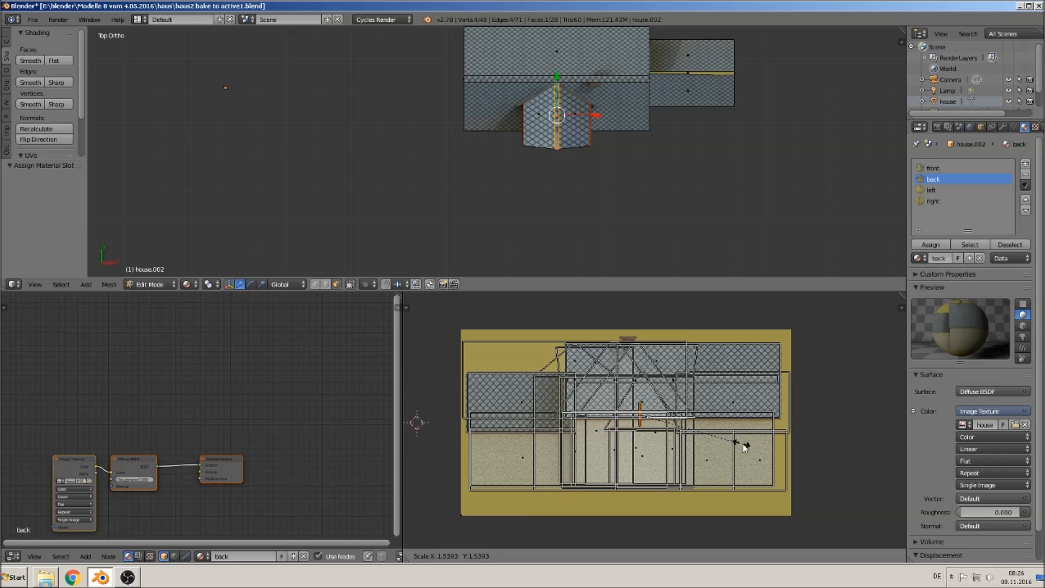
{"action": "left_click", "coordinate": [860, 518]}
{"action": "key", "text": "g"}
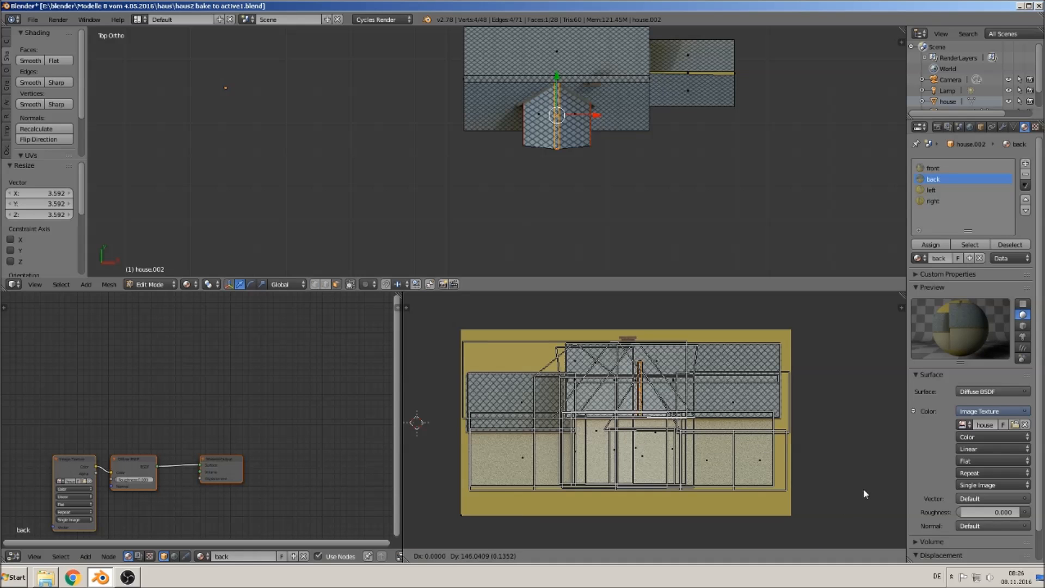
{"action": "left_click", "coordinate": [861, 481]}
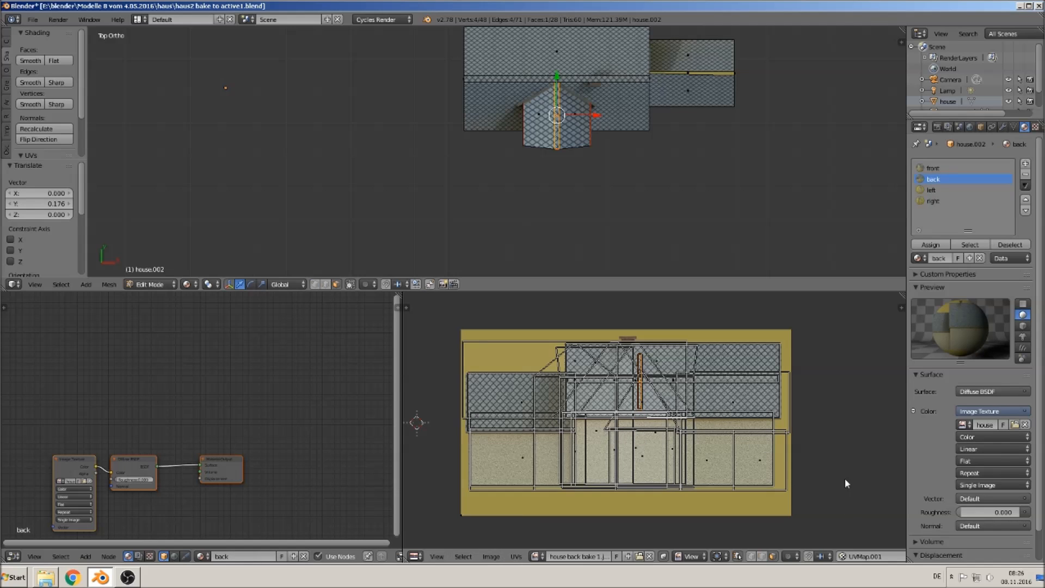
- Select the ridge strip on the right wing and assign it to the back material
{"action": "right_click", "coordinate": [705, 73]}
{"action": "left_click", "coordinate": [932, 179]}
{"action": "left_click", "coordinate": [931, 244]}
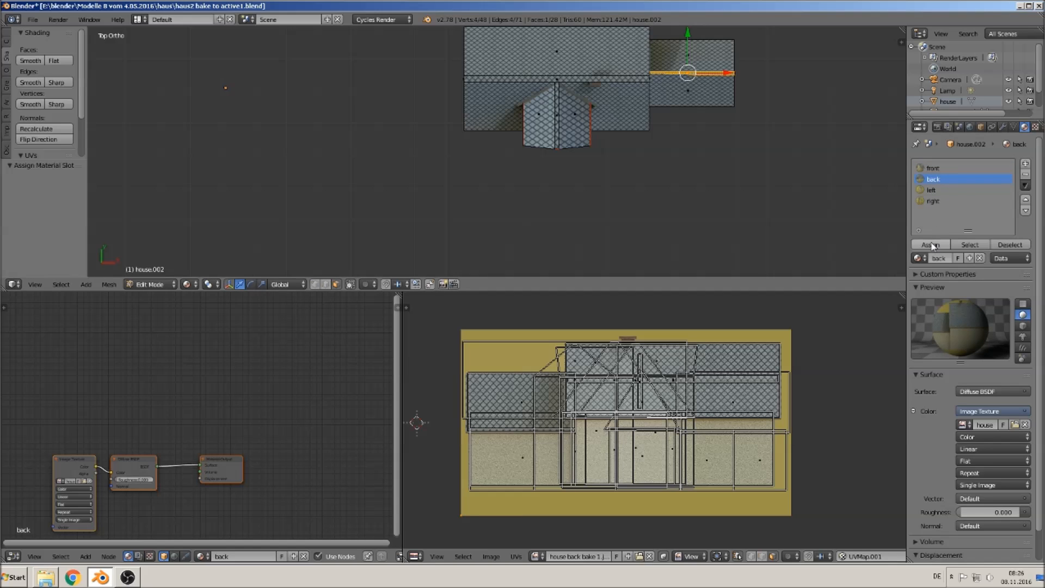
- Unwrap the right wing's ridge strip with Project From View and scale its UVs to fit the back image roof
{"action": "key", "text": "u"}
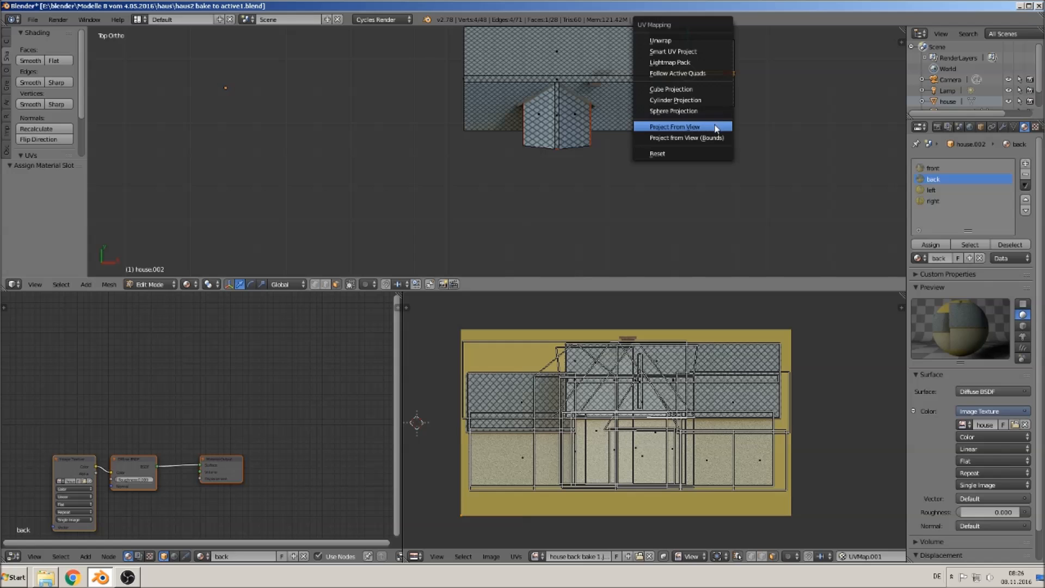
{"action": "left_click", "coordinate": [712, 126]}
{"action": "key", "text": "s"}
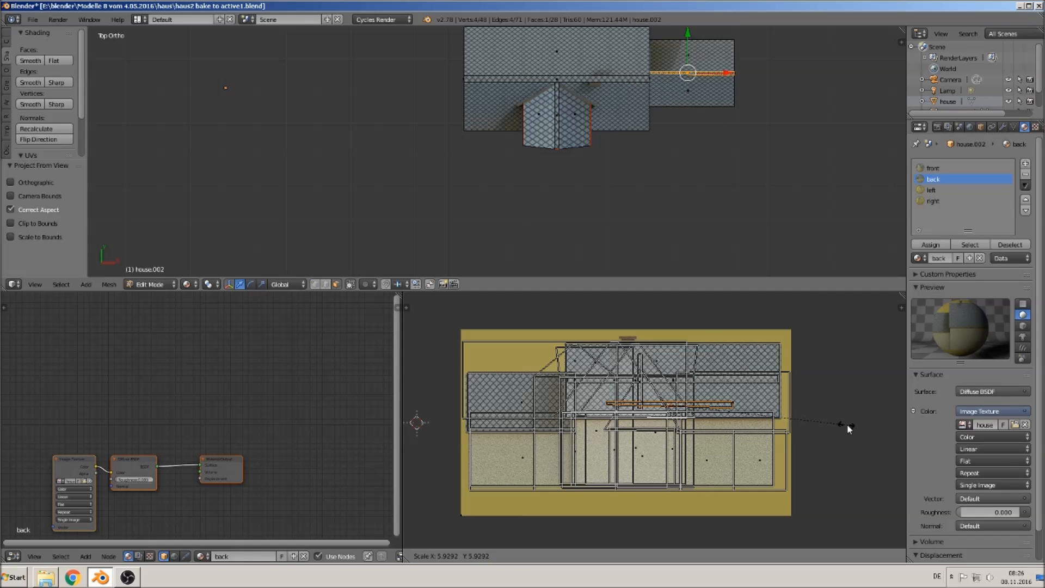
{"action": "left_click", "coordinate": [887, 424]}
- Select the small side wall face beside the front door and assign it to the left material
{"action": "middle_click_drag", "start_coordinate": [755, 145], "coordinate": [722, 74]}
{"action": "middle_click_drag", "start_coordinate": [671, 130], "coordinate": [651, 131]}
{"action": "scroll", "coordinate": [666, 124], "scroll_direction": "up", "scroll_amount": 2}
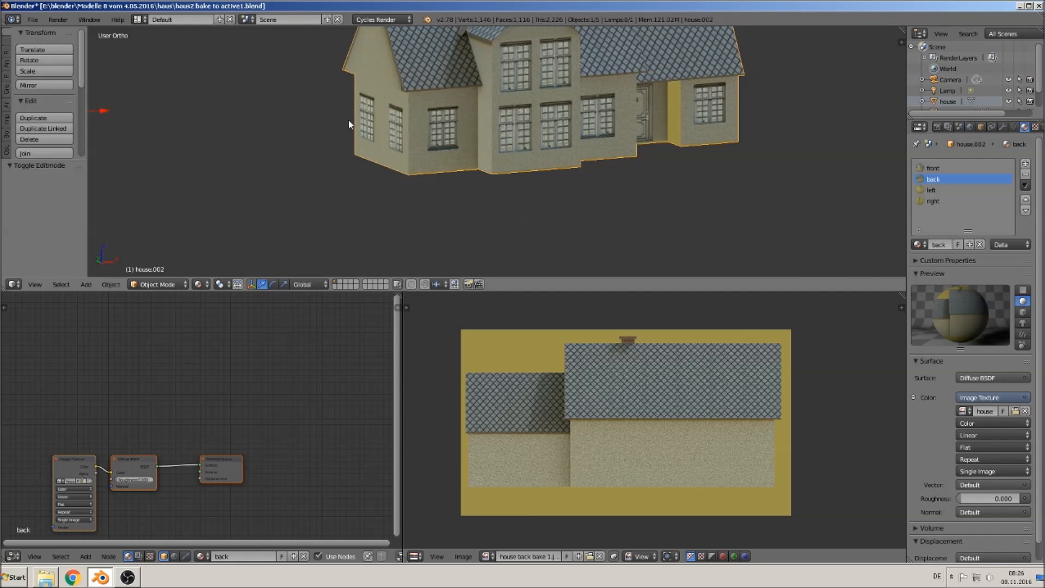
{"action": "key", "text": "Tab"}
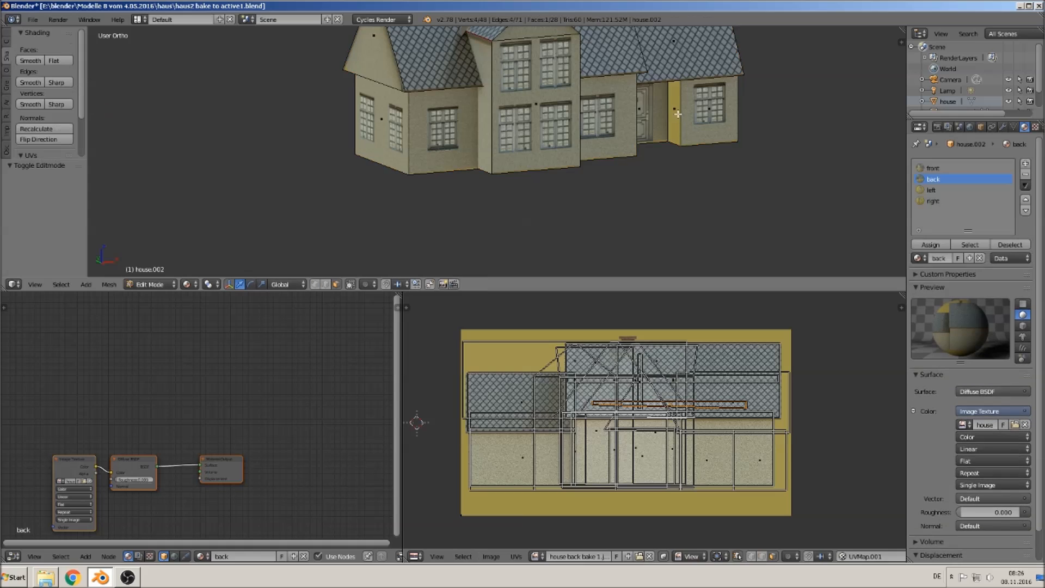
{"action": "right_click", "coordinate": [674, 117]}
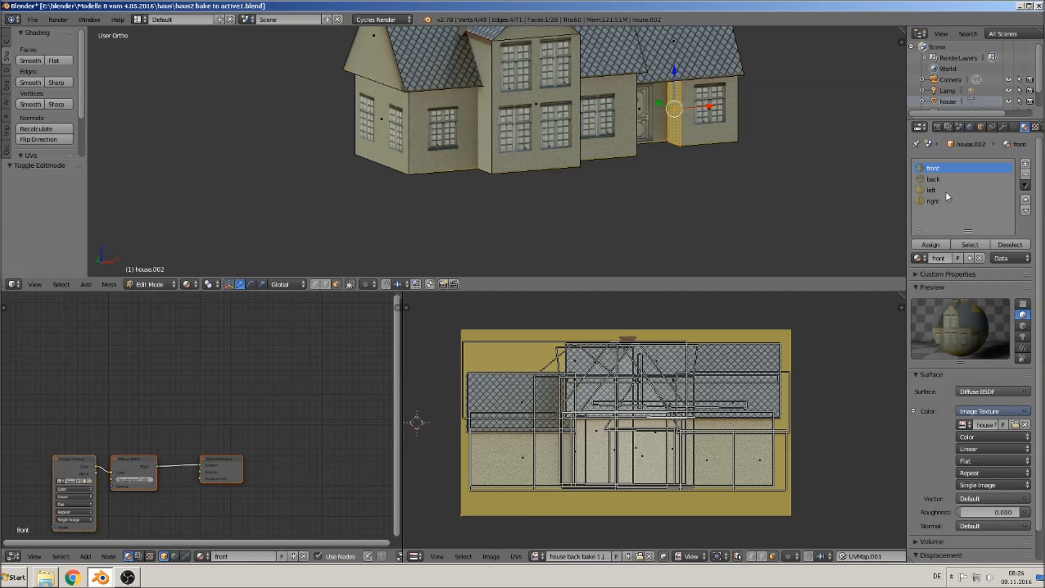
{"action": "left_click", "coordinate": [931, 190]}
{"action": "left_click", "coordinate": [930, 244]}
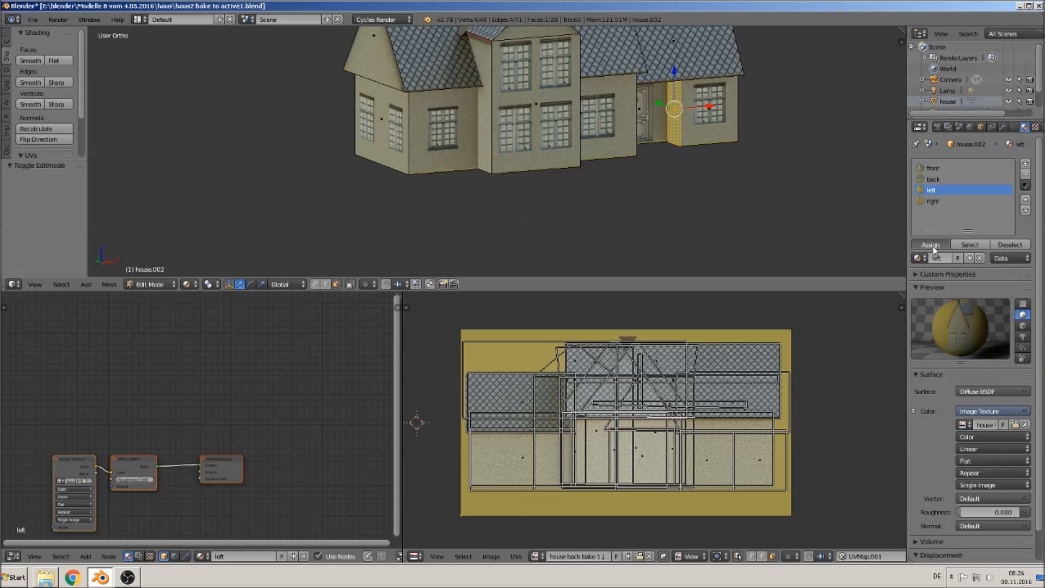
- Show house left bake 1.jpg in the UV editor and unwrap the side face with Project From View from the right view
{"action": "left_click", "coordinate": [538, 556]}
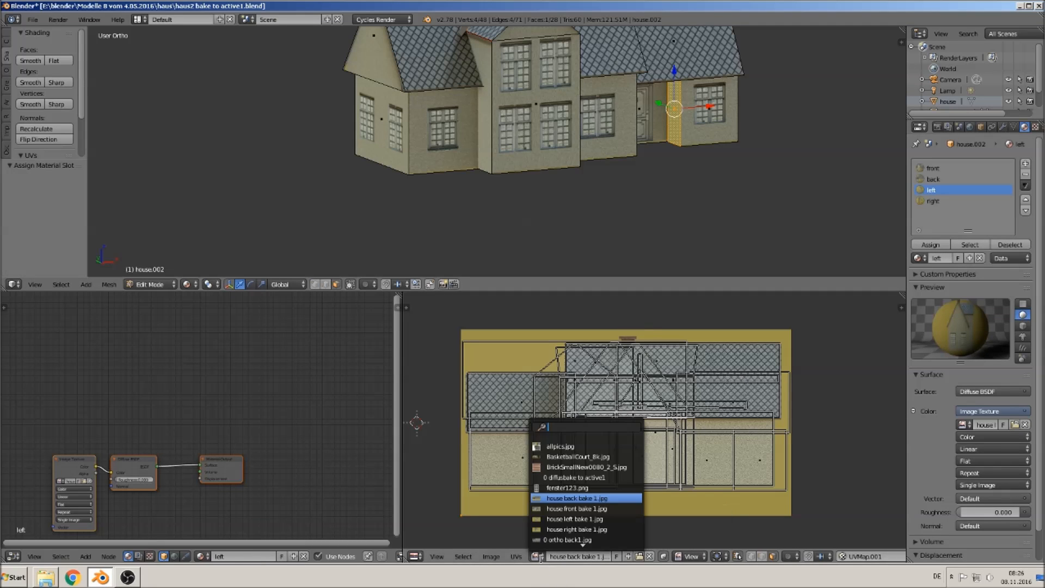
{"action": "left_click", "coordinate": [602, 519]}
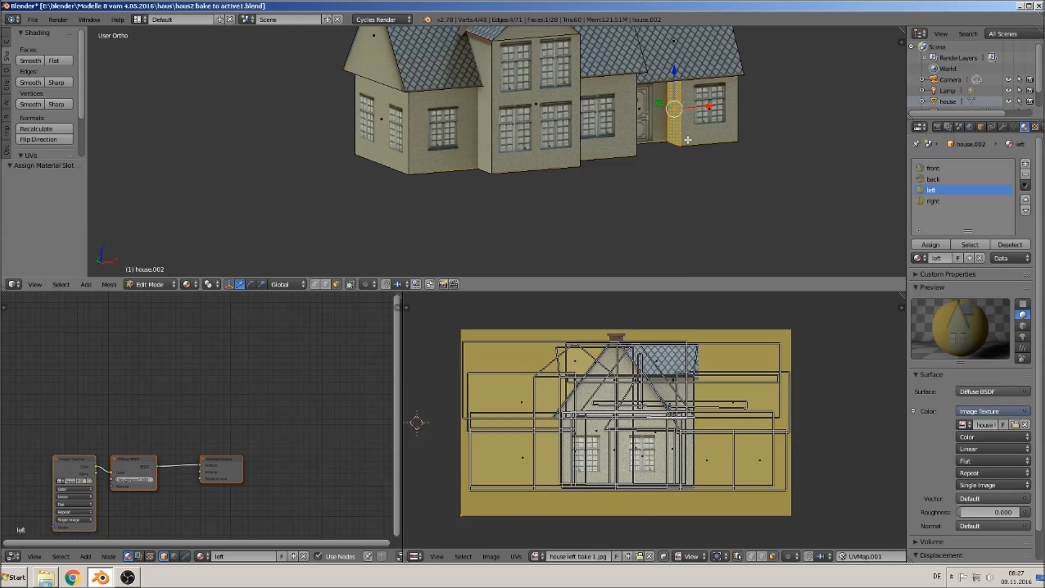
{"action": "key", "text": "KP_3"}
{"action": "key", "text": "KP_1"}
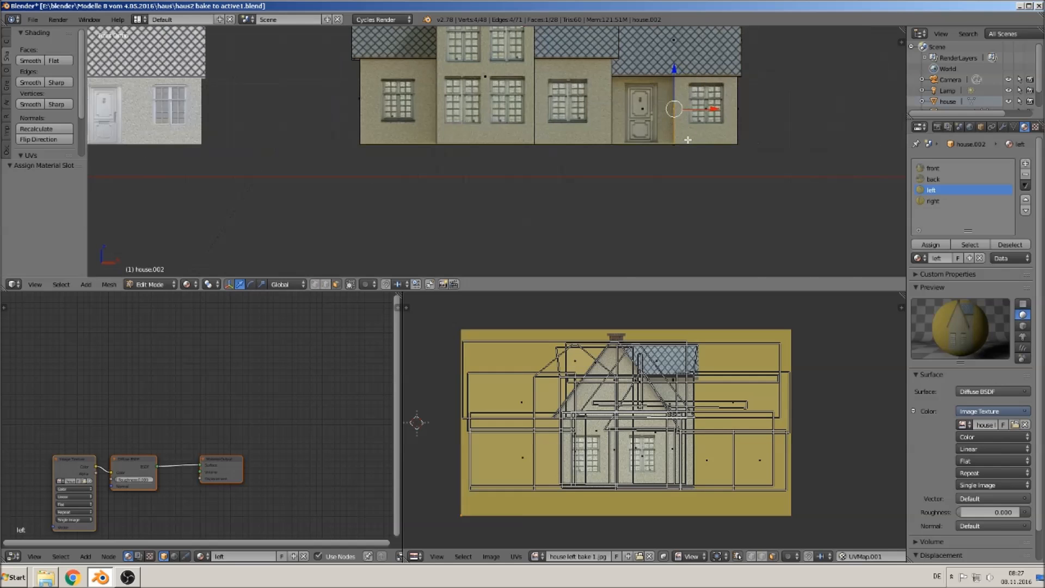
{"action": "key", "text": "KP_3"}
{"action": "key", "text": "u"}
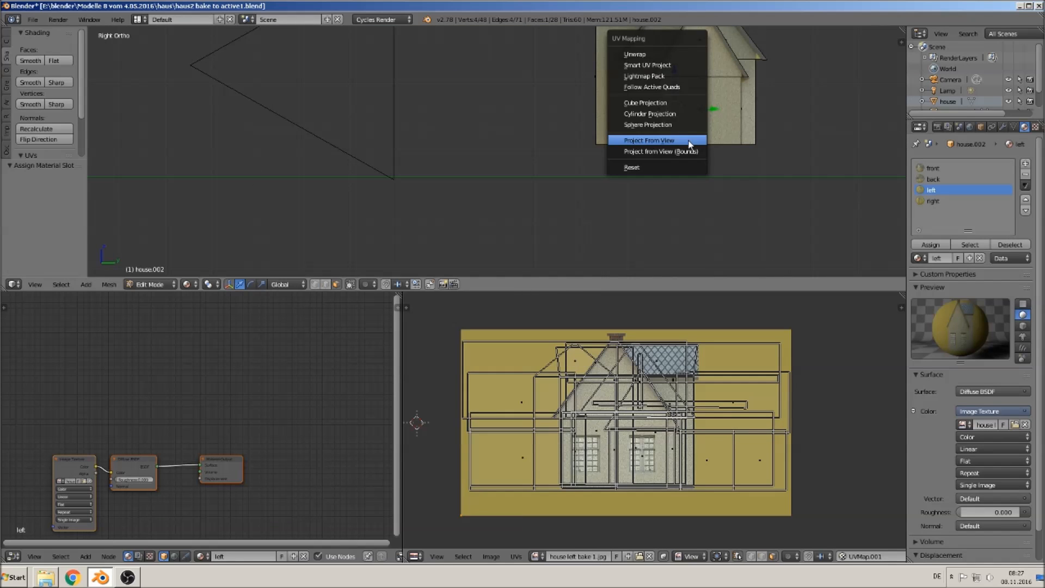
{"action": "left_click", "coordinate": [689, 143]}
- Scale and move the side face's UVs onto the wall area of the left image
{"action": "middle_click_drag", "start_coordinate": [670, 94], "coordinate": [760, 387]}
{"action": "key", "text": "s"}
{"action": "left_click", "coordinate": [751, 494]}
{"action": "key", "text": "g"}
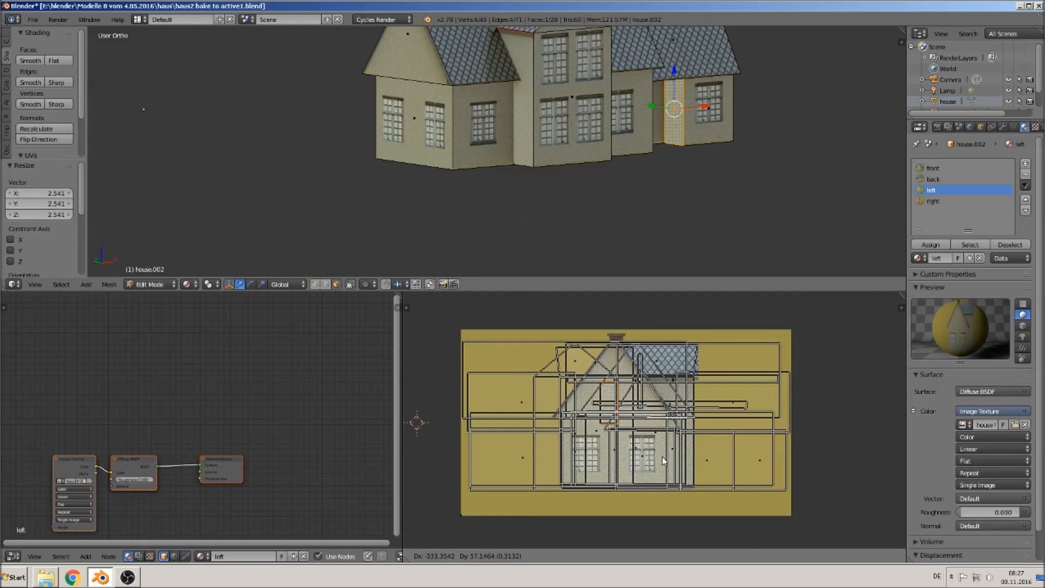
{"action": "left_click", "coordinate": [666, 449]}
- Leave edit mode, check the textured house, and save the blend file
{"action": "middle_click_drag", "start_coordinate": [674, 229], "coordinate": [613, 228]}
{"action": "key", "text": "a"}
{"action": "key", "text": "Tab"}
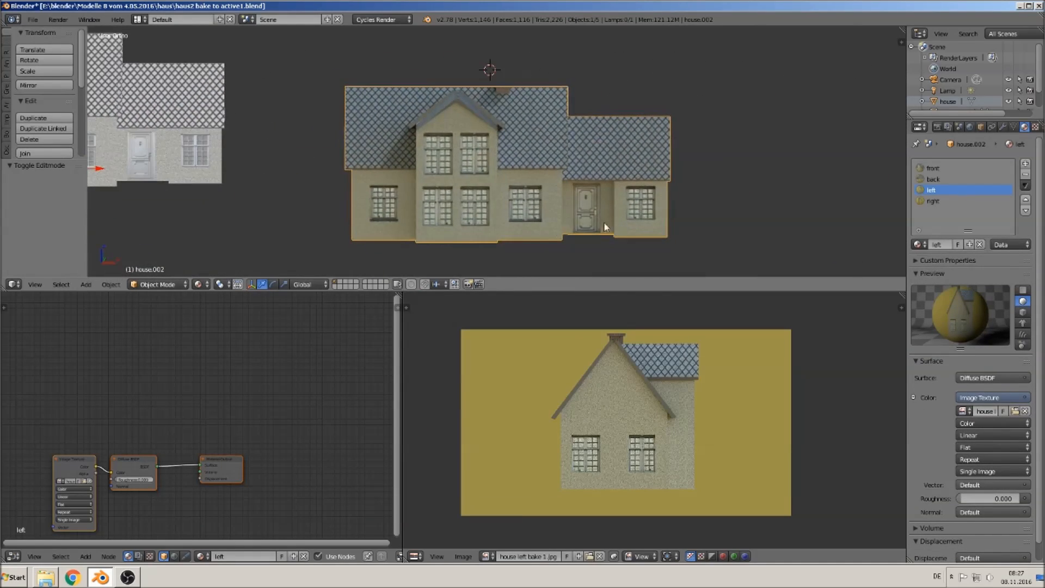
{"action": "scroll", "coordinate": [612, 227], "scroll_direction": "down", "scroll_amount": 3}
{"action": "key", "text": "Tab"}
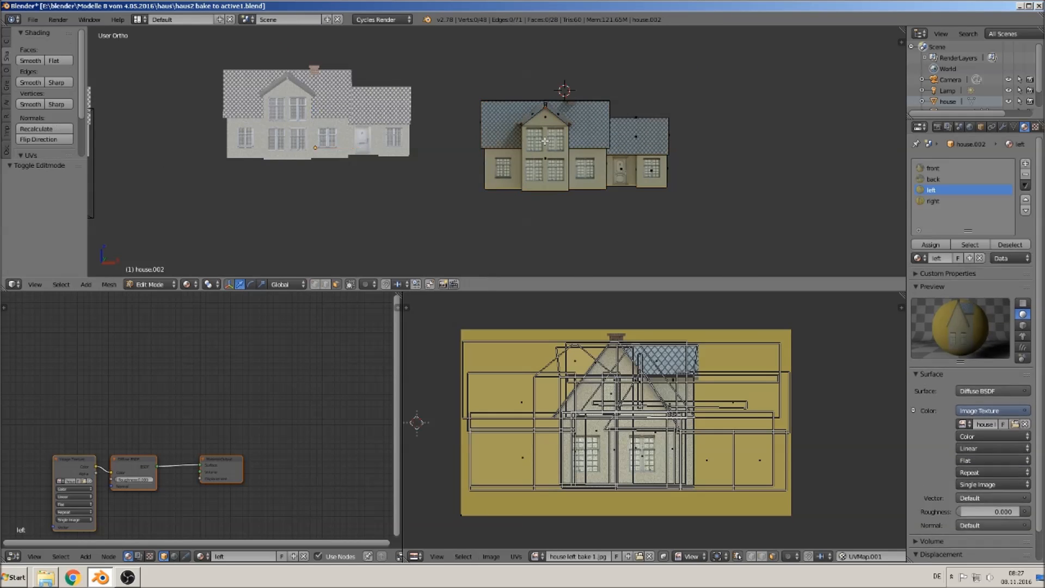
{"action": "key", "text": "a"}
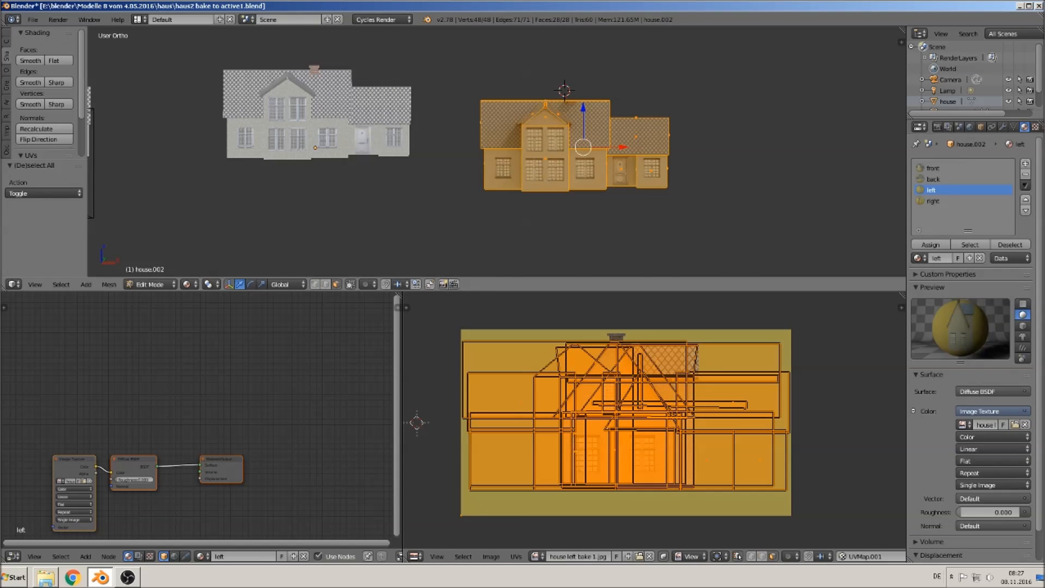
{"action": "key", "text": "Tab"}
{"action": "left_click", "coordinate": [36, 20]}
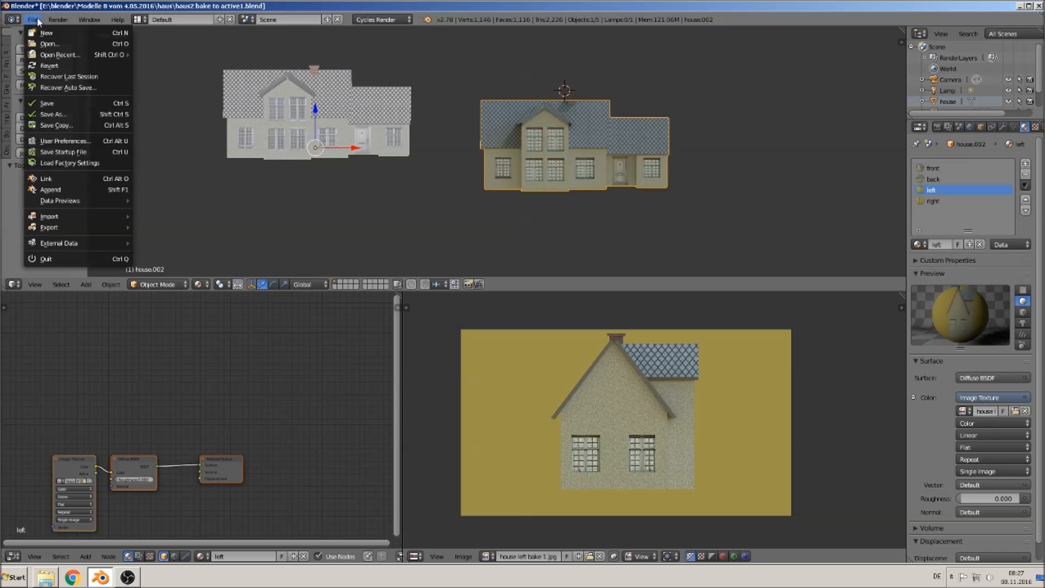
{"action": "left_click", "coordinate": [47, 103]}
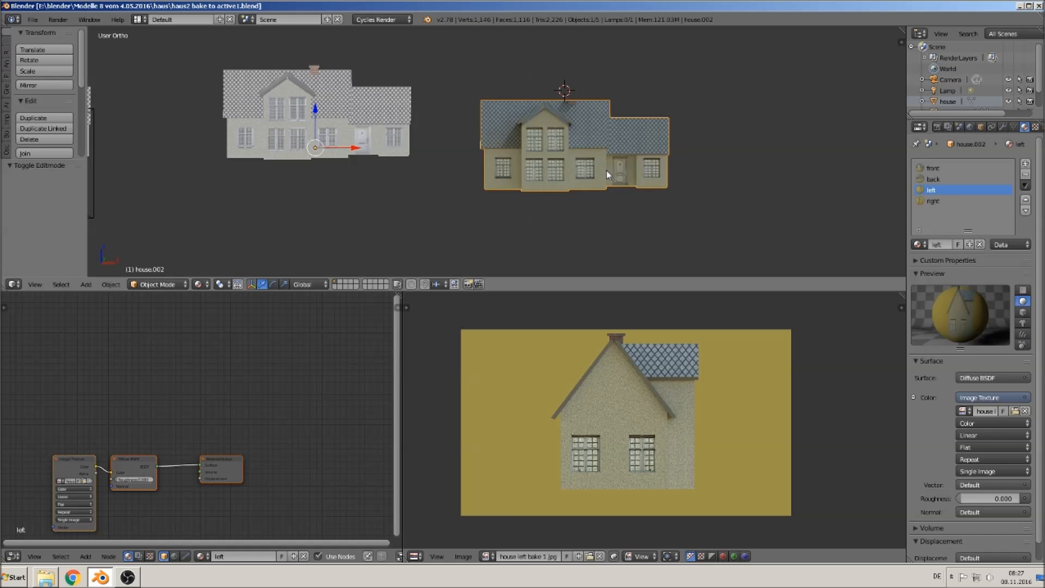
- Try removing the house's active UV map, then undo the removal
{"action": "middle_click_drag", "start_coordinate": [176, 427], "coordinate": [327, 333]}
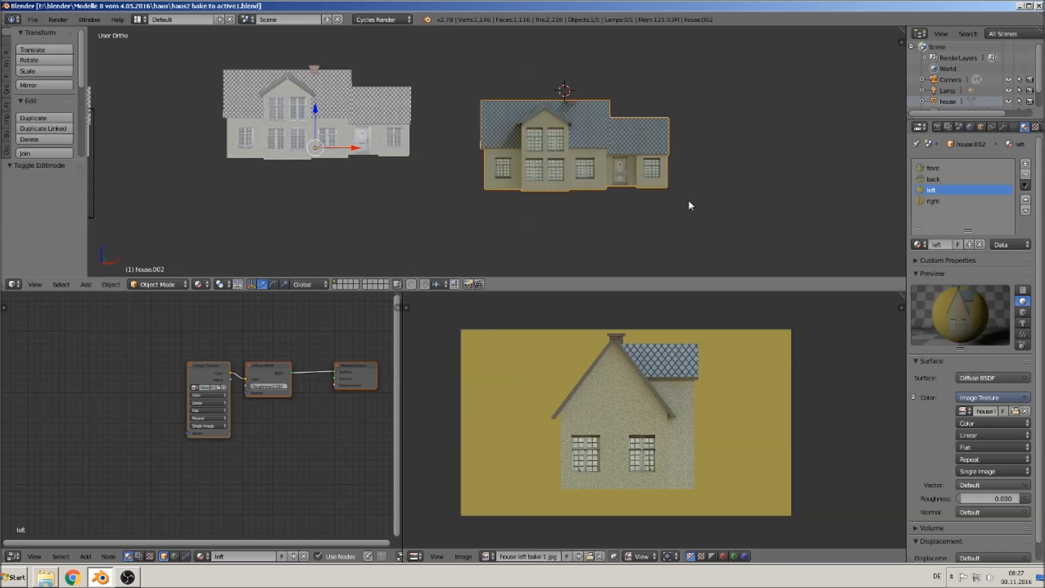
{"action": "right_click", "coordinate": [596, 143]}
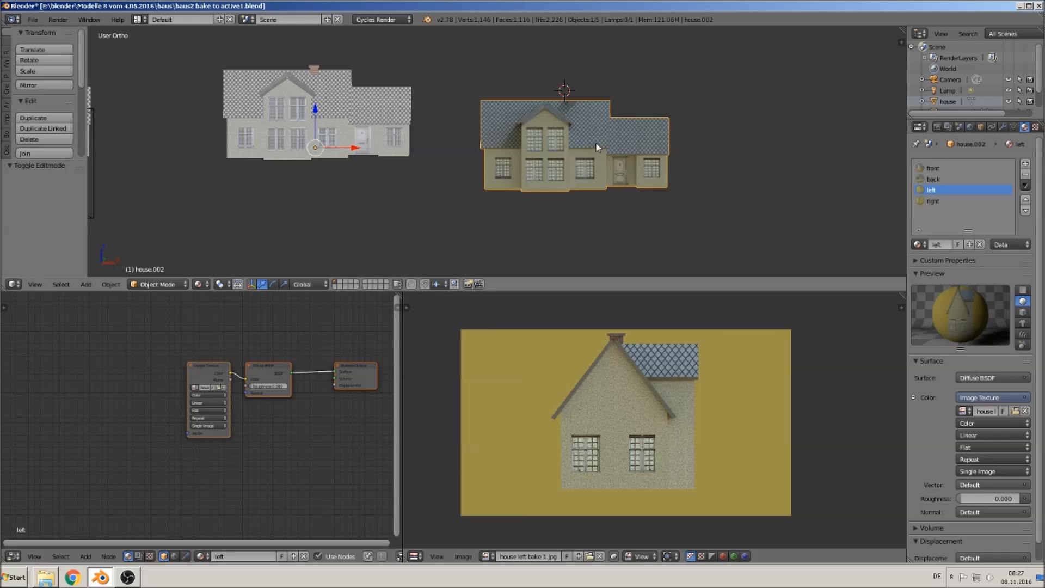
{"action": "left_click", "coordinate": [1013, 126]}
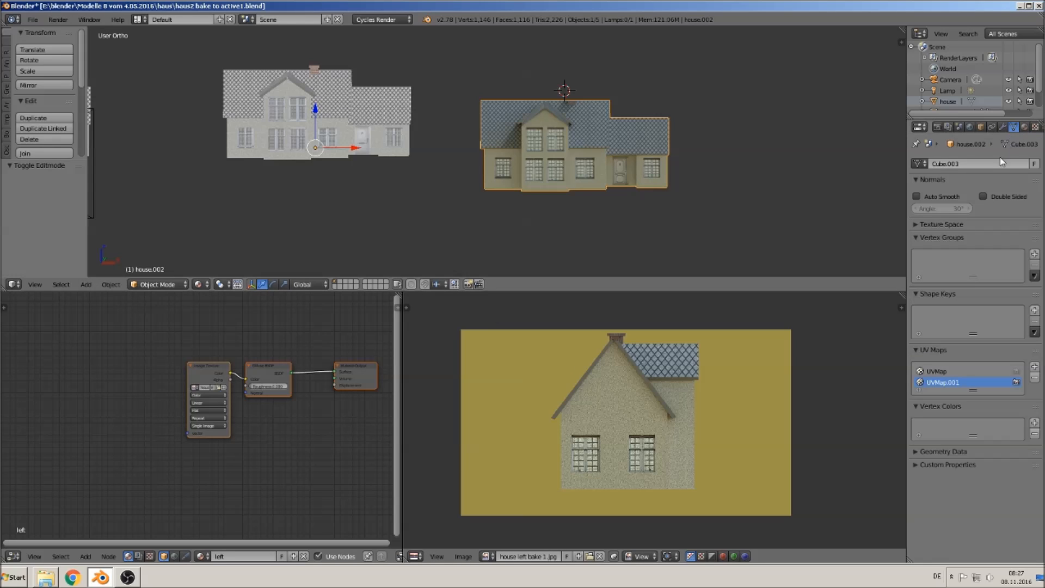
{"action": "left_click", "coordinate": [1034, 377]}
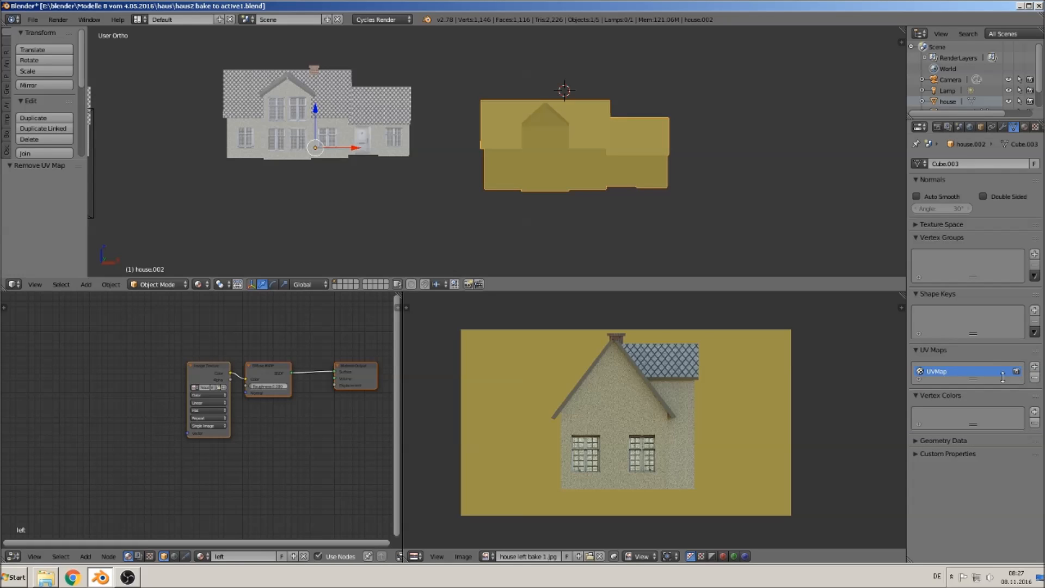
{"action": "key", "text": "ctrl+z"}
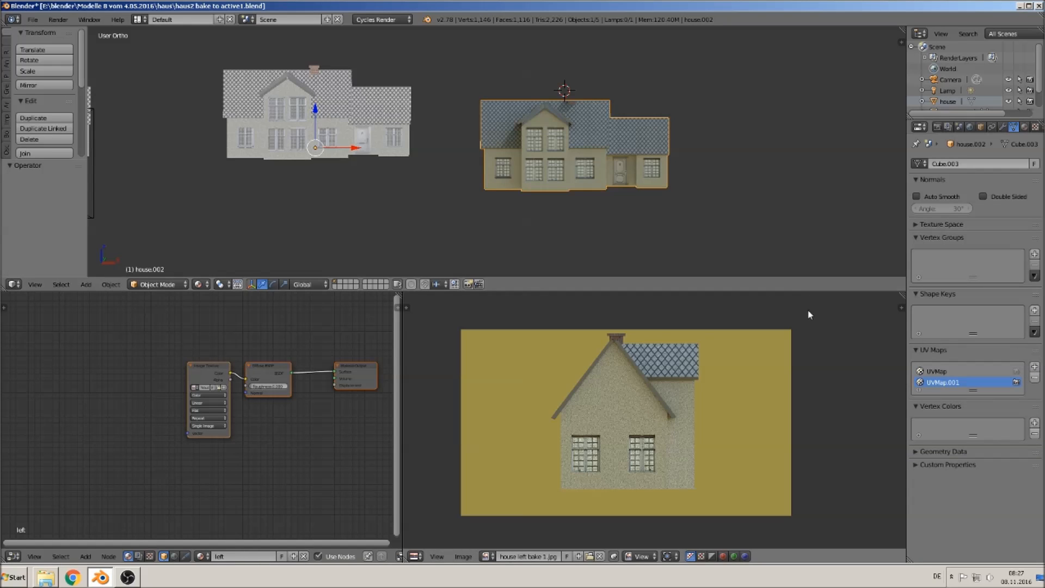
- Delete the UVMap layer from the house and add a new UV map named bake
{"action": "left_click", "coordinate": [954, 370]}
{"action": "left_click", "coordinate": [1034, 377]}
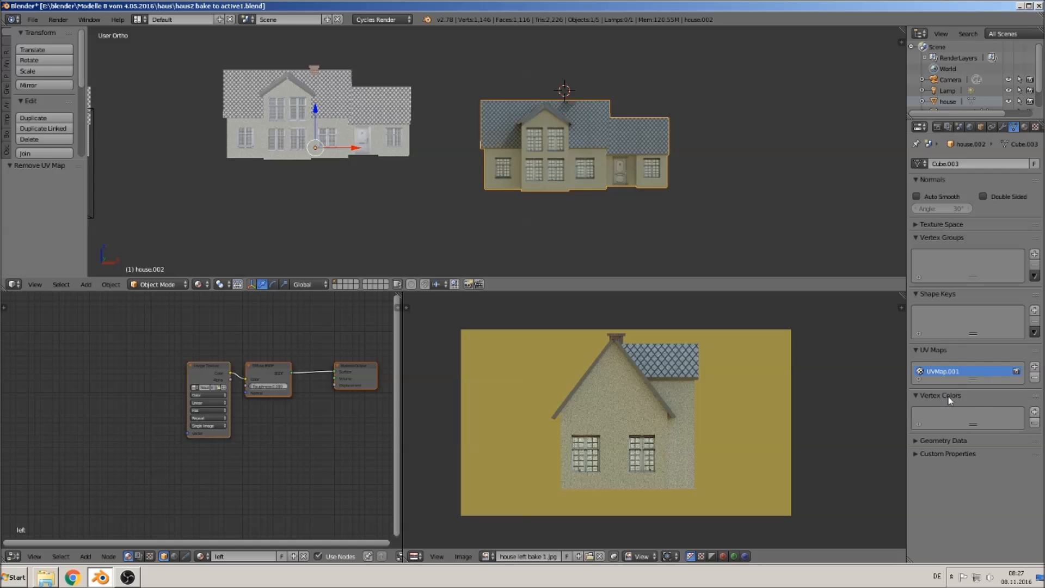
{"action": "left_click", "coordinate": [1035, 368]}
{"action": "double_click", "coordinate": [959, 382]}
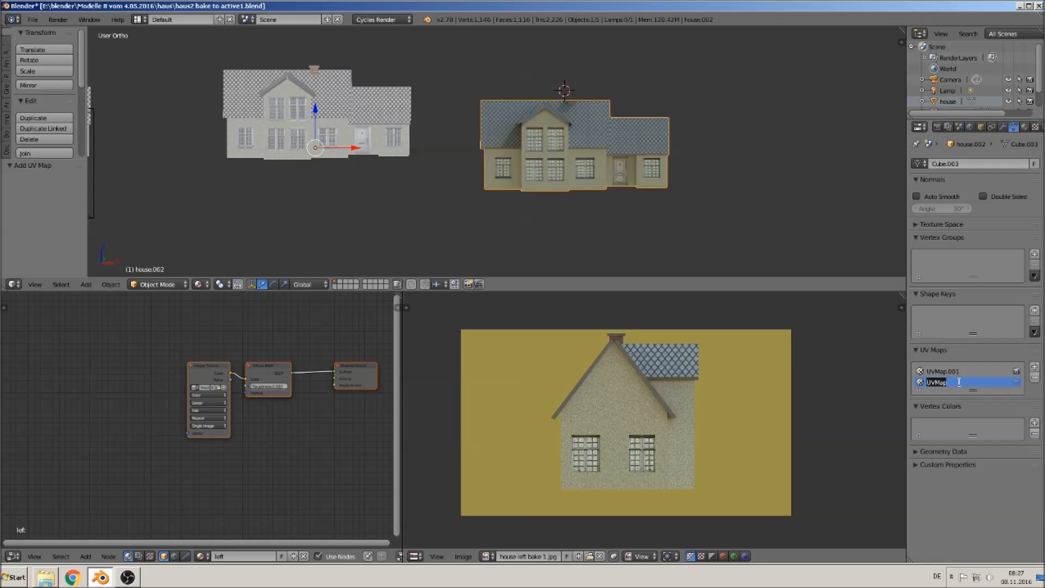
{"action": "type", "text": "bake"}
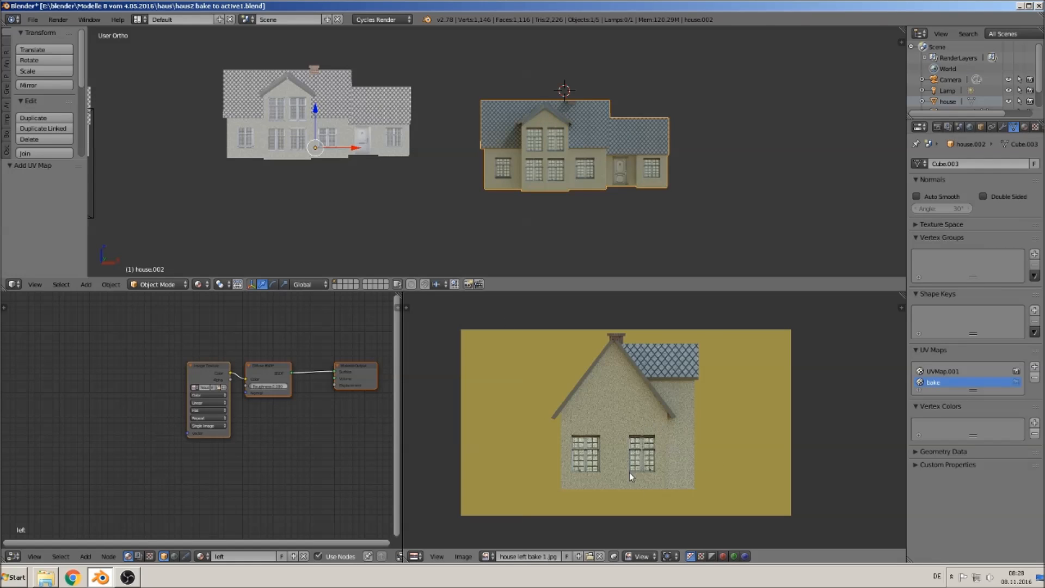
- Create a new 512 × 512 px image named bake house komplete without alpha in the UV editor
{"action": "left_click", "coordinate": [600, 556]}
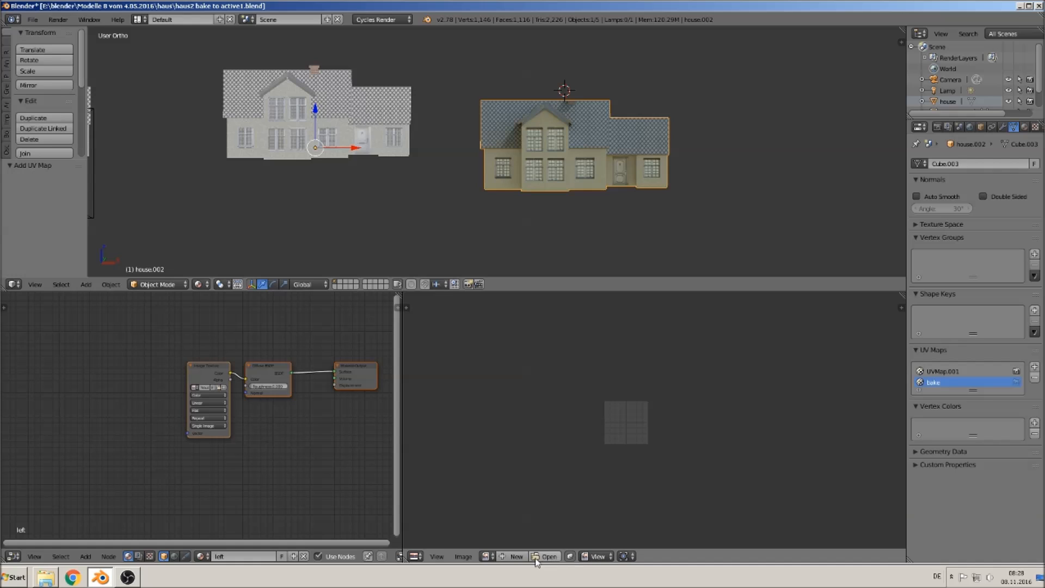
{"action": "left_click", "coordinate": [503, 557]}
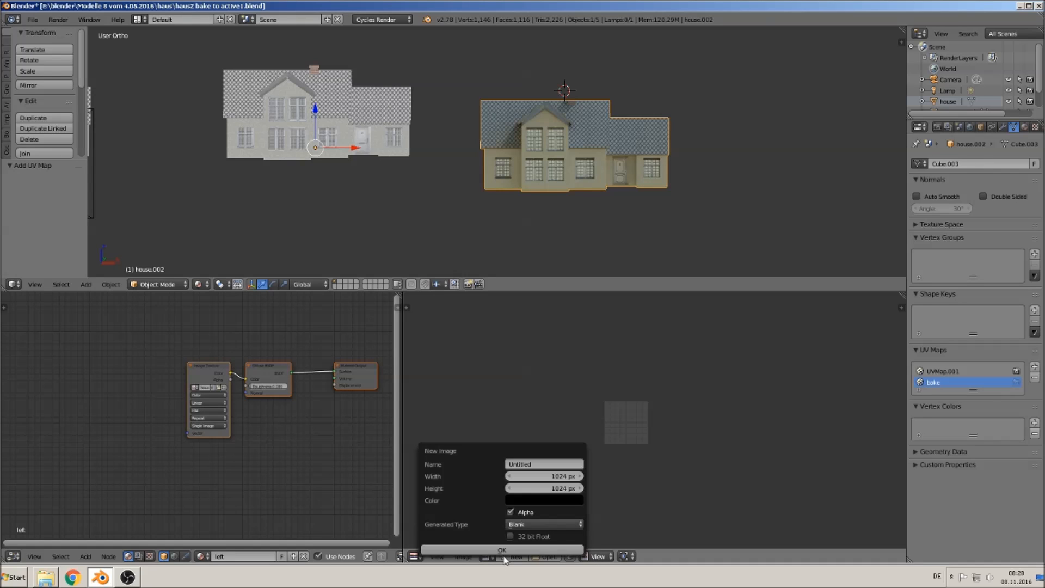
{"action": "left_click", "coordinate": [544, 462]}
{"action": "type", "text": "bake house komplete"}
{"action": "key", "text": "Return"}
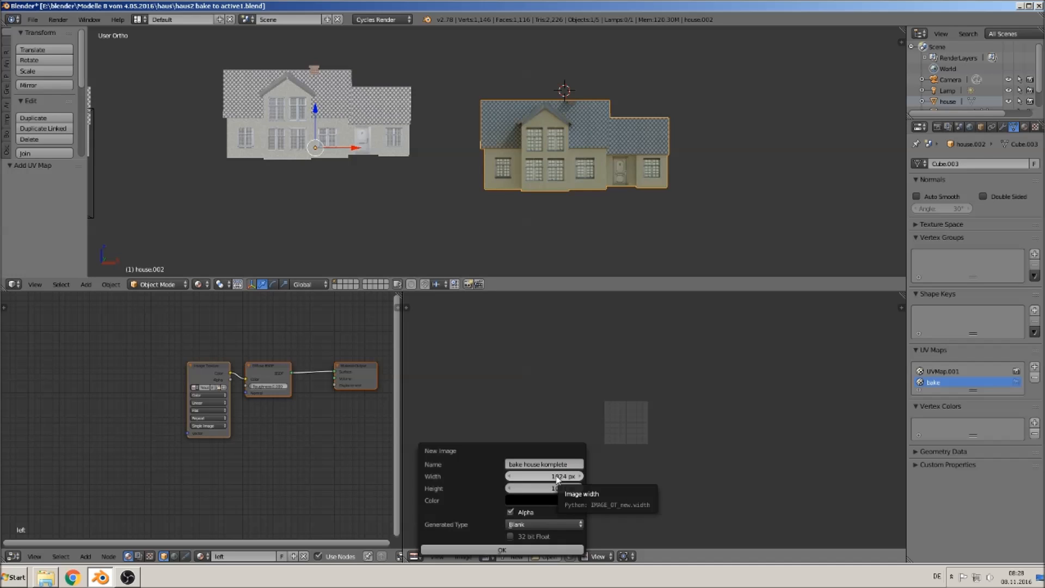
{"action": "double_click", "coordinate": [556, 477]}
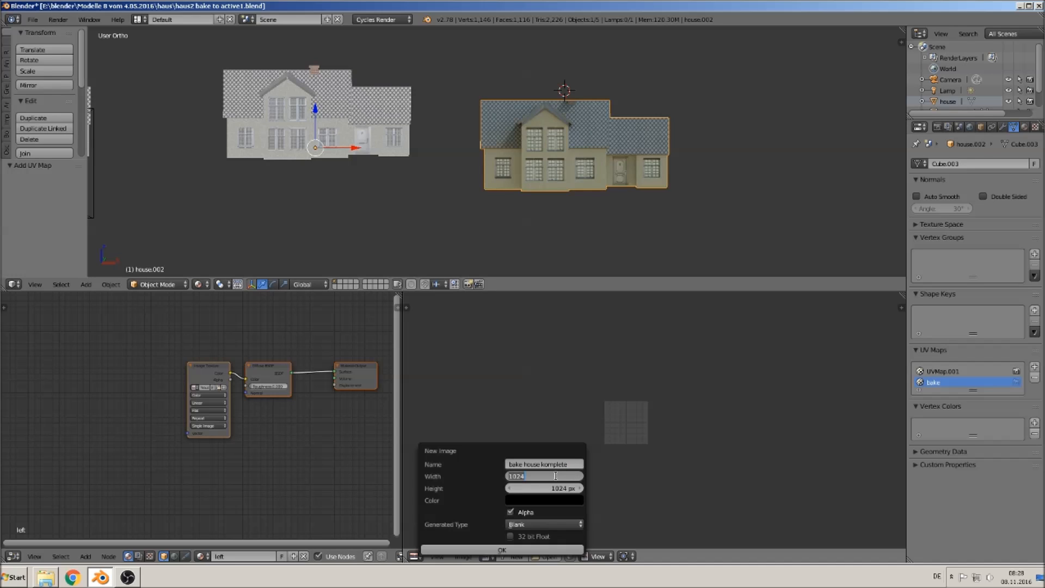
{"action": "type", "text": "512"}
{"action": "double_click", "coordinate": [566, 485]}
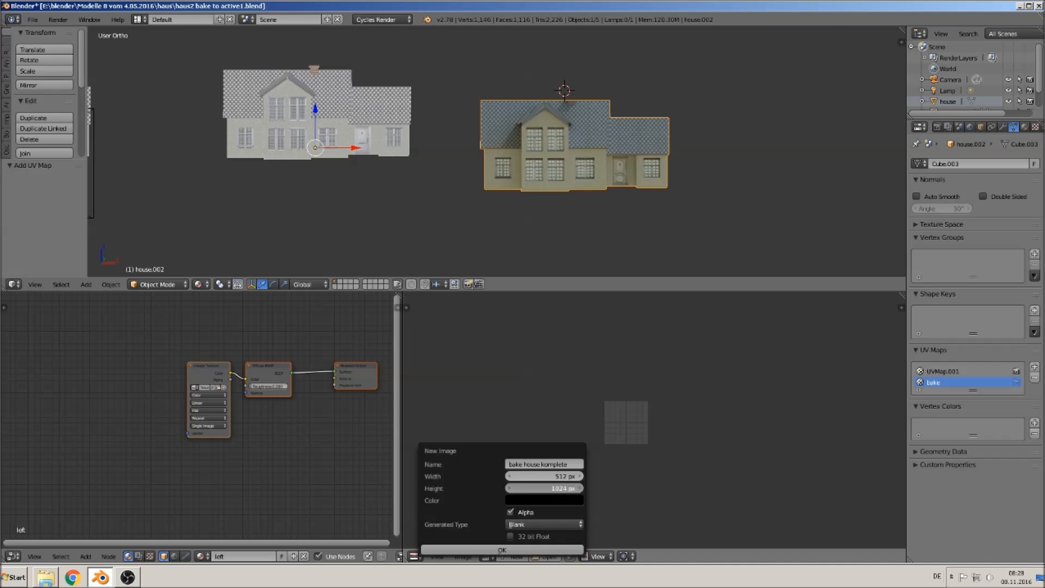
{"action": "type", "text": "512"}
{"action": "key", "text": "Return"}
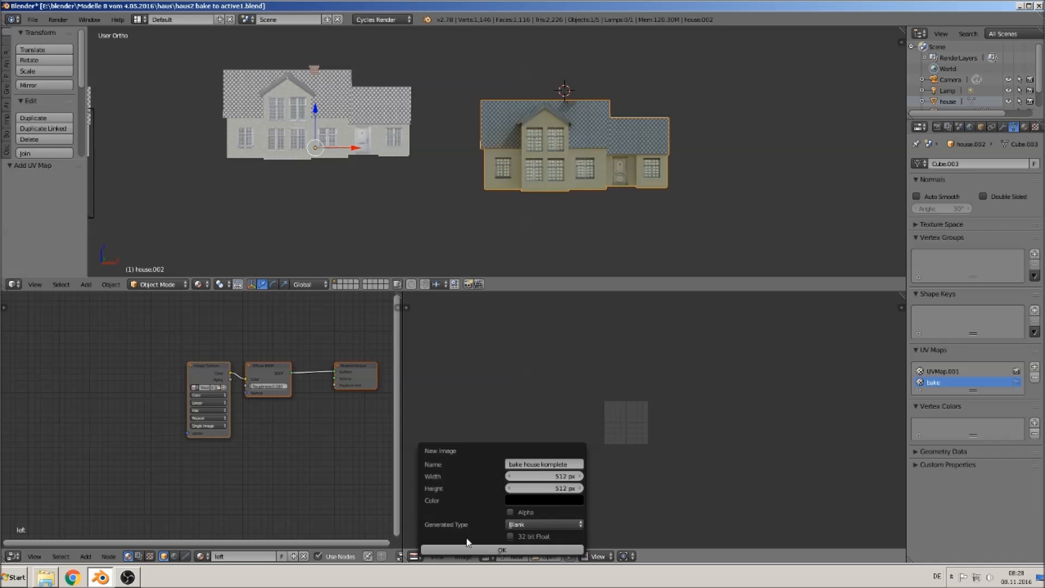
{"action": "left_click", "coordinate": [503, 550]}
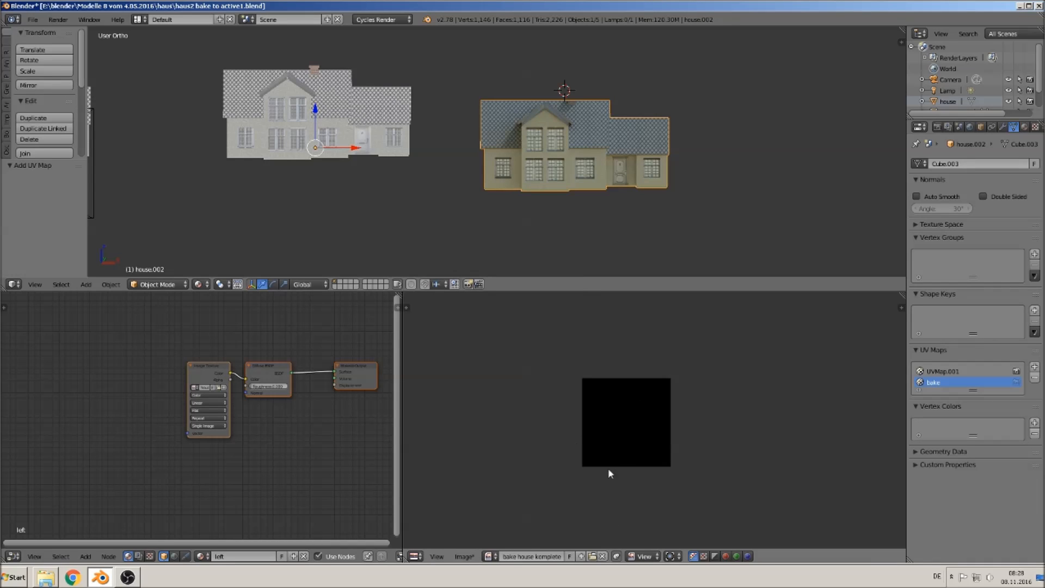
- Save the new image as bake house komplete.jpg in JPEG format at 100% quality
{"action": "left_click", "coordinate": [464, 557]}
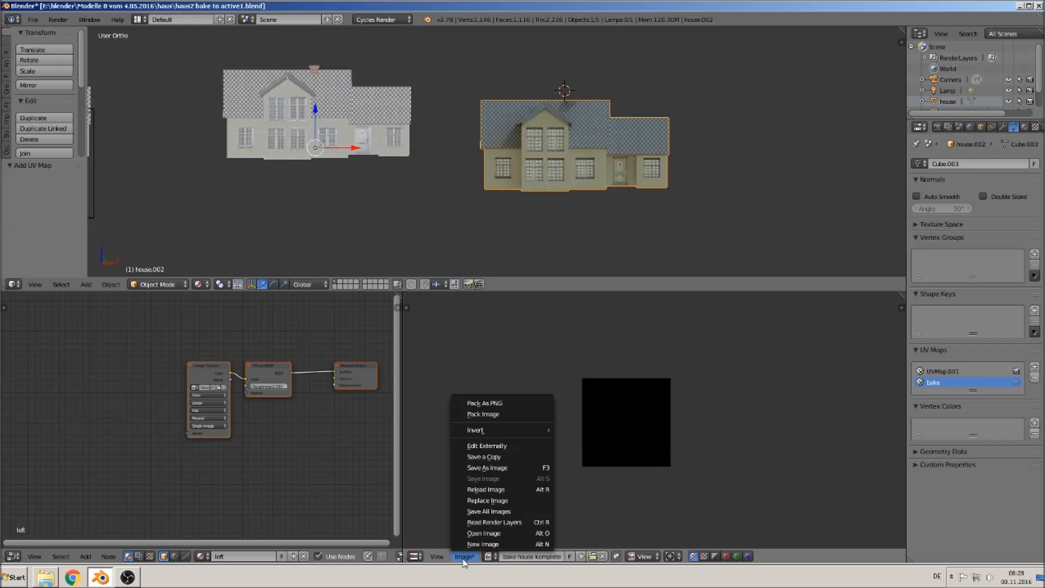
{"action": "left_click", "coordinate": [504, 468]}
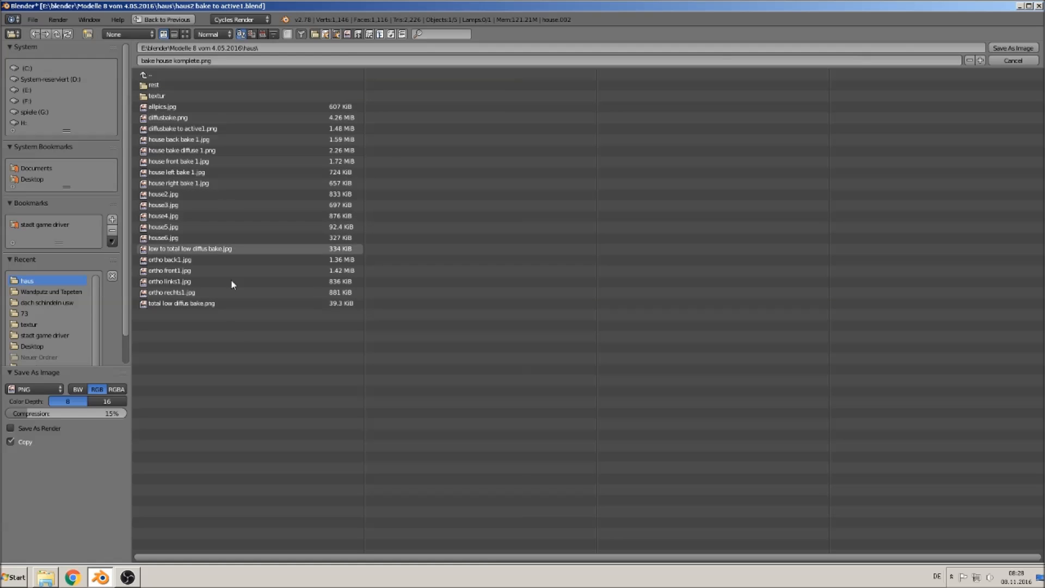
{"action": "left_click", "coordinate": [34, 390]}
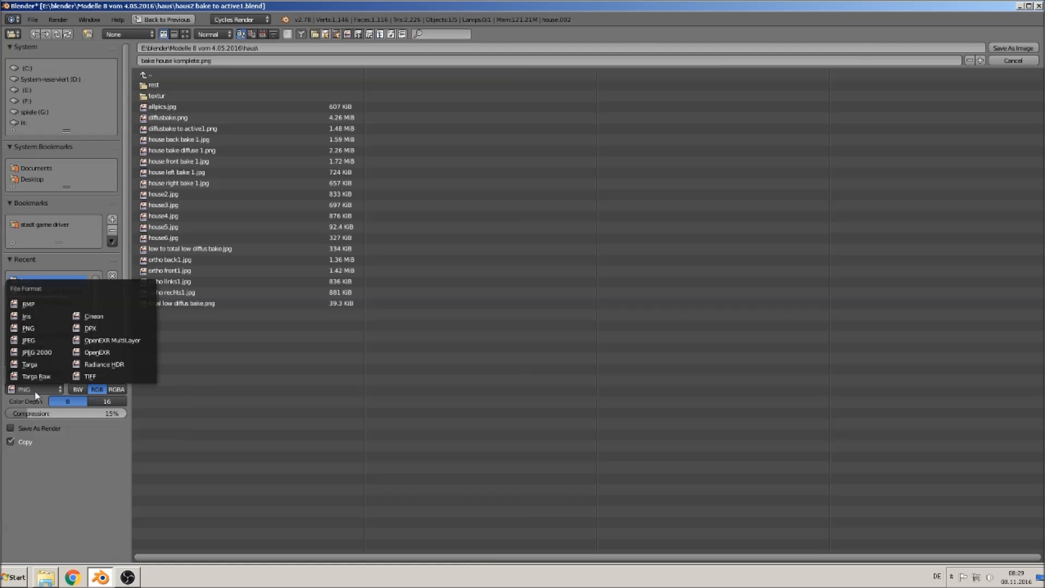
{"action": "left_click", "coordinate": [47, 340]}
{"action": "left_click_drag", "start_coordinate": [99, 401], "coordinate": [104, 401]}
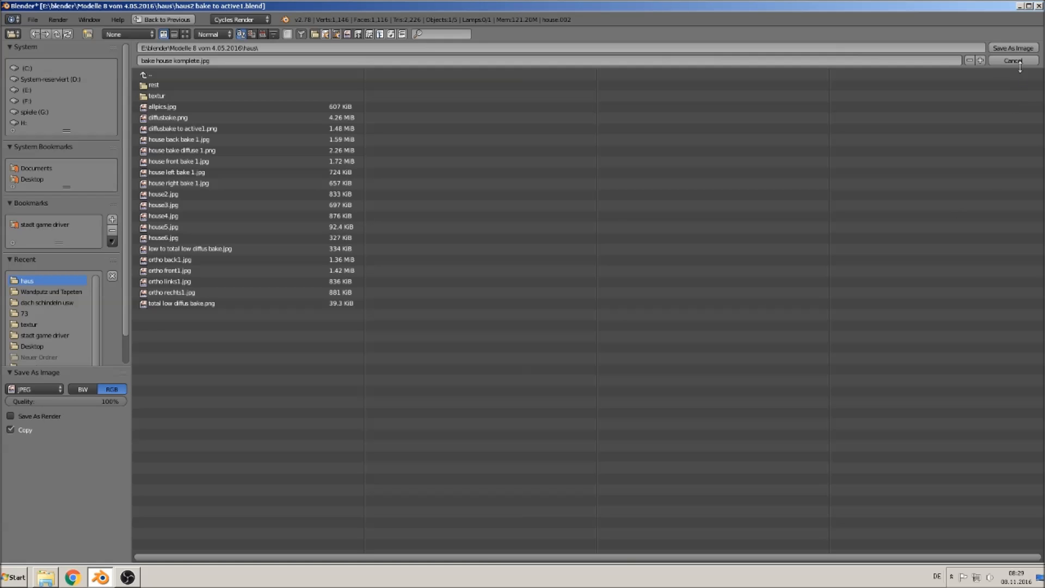
{"action": "left_click", "coordinate": [1017, 50]}
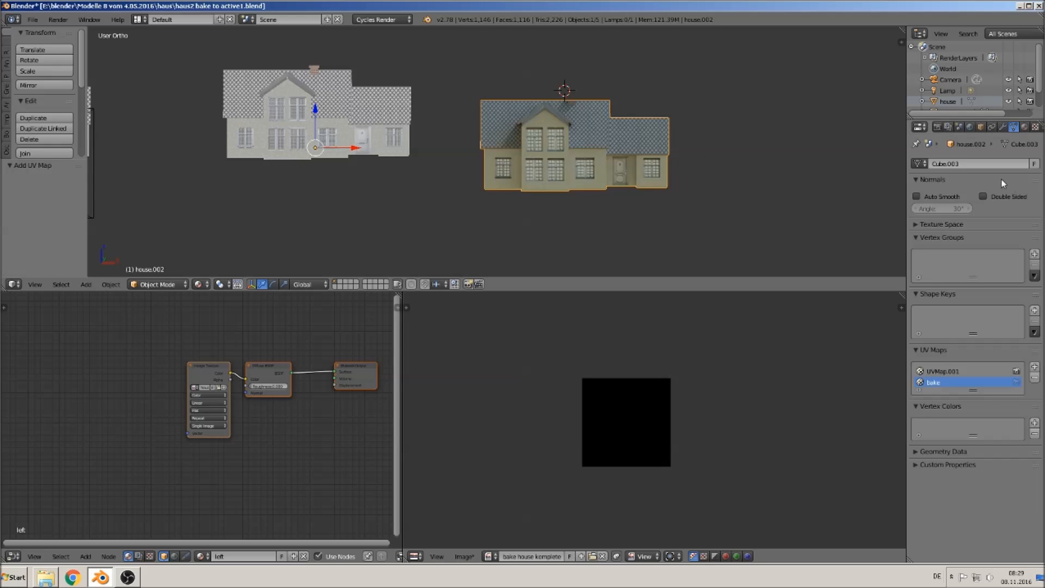
- Switch to the right material and add a Texture Coordinate node to its node tree
{"action": "left_click", "coordinate": [1024, 126]}
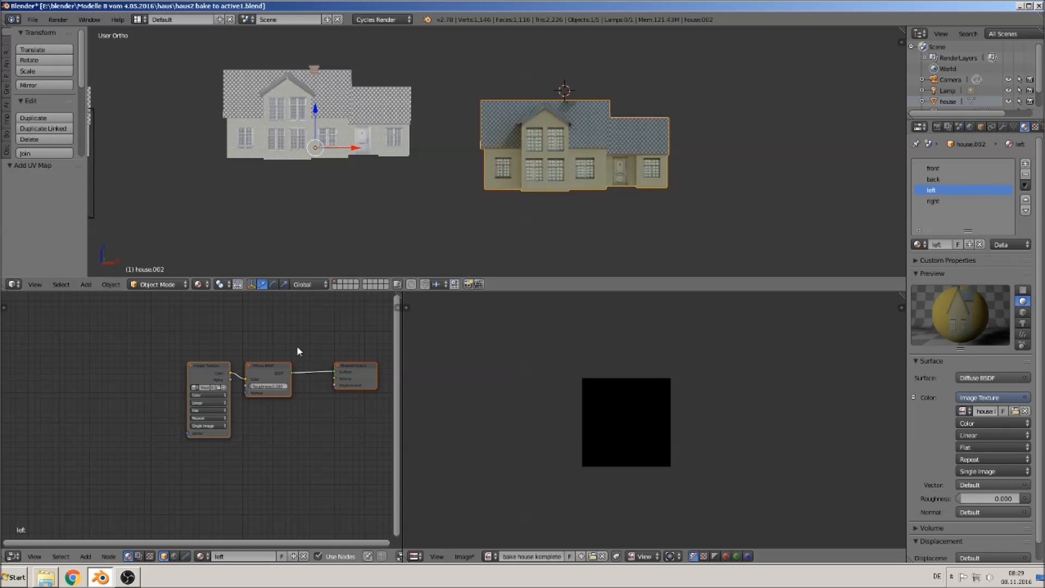
{"action": "left_click", "coordinate": [958, 204]}
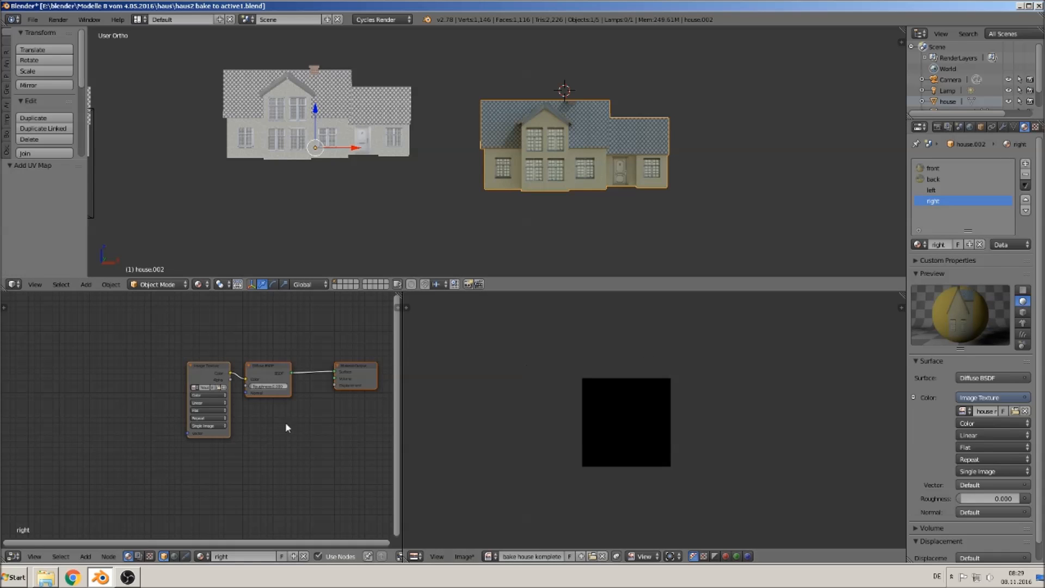
{"action": "middle_click_drag", "start_coordinate": [157, 452], "coordinate": [242, 440]}
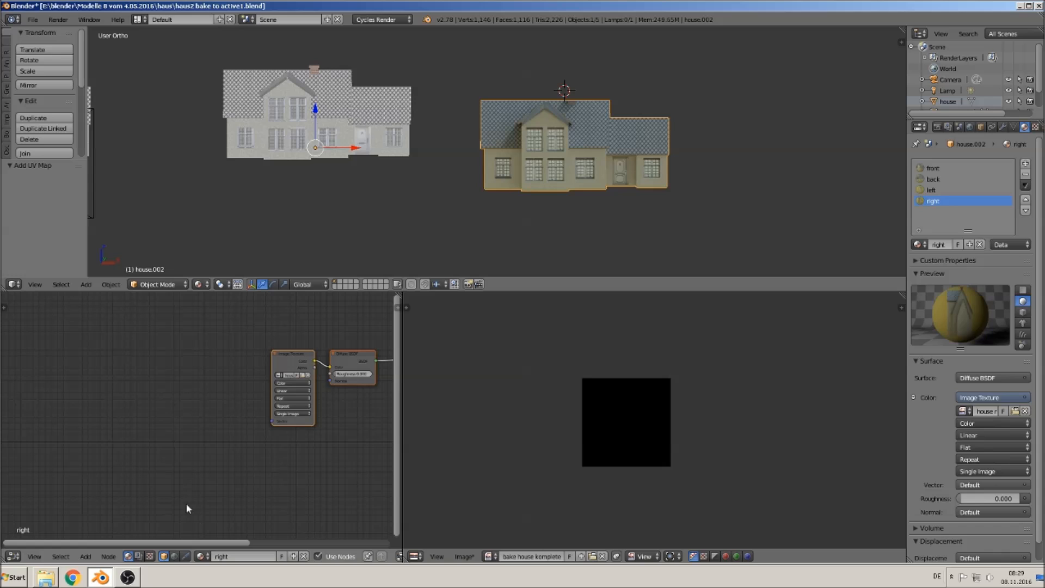
{"action": "scroll", "coordinate": [256, 468], "scroll_direction": "down", "scroll_amount": 4}
{"action": "middle_click_drag", "start_coordinate": [226, 475], "coordinate": [264, 485]}
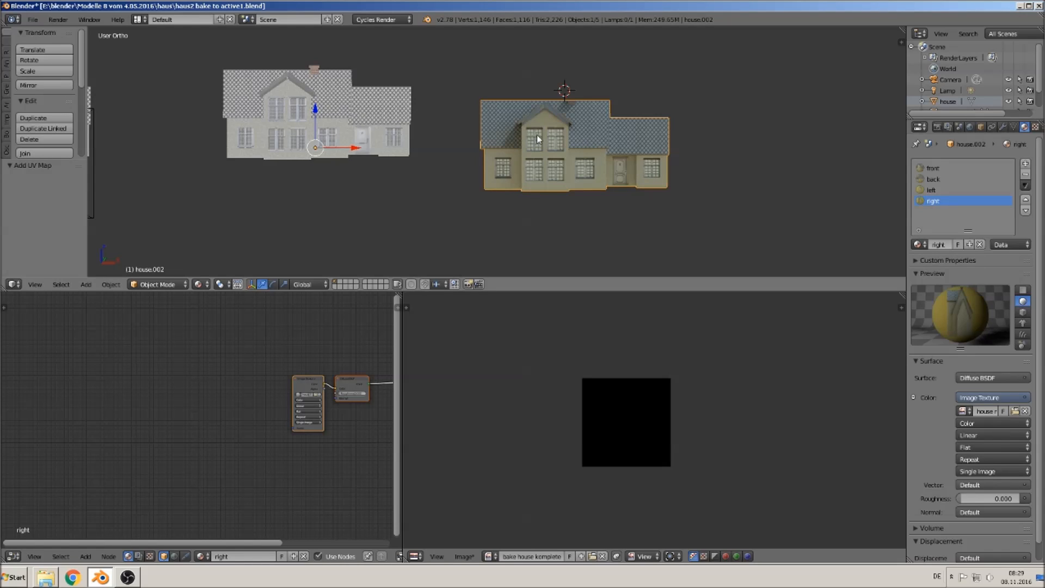
{"action": "left_click", "coordinate": [85, 556]}
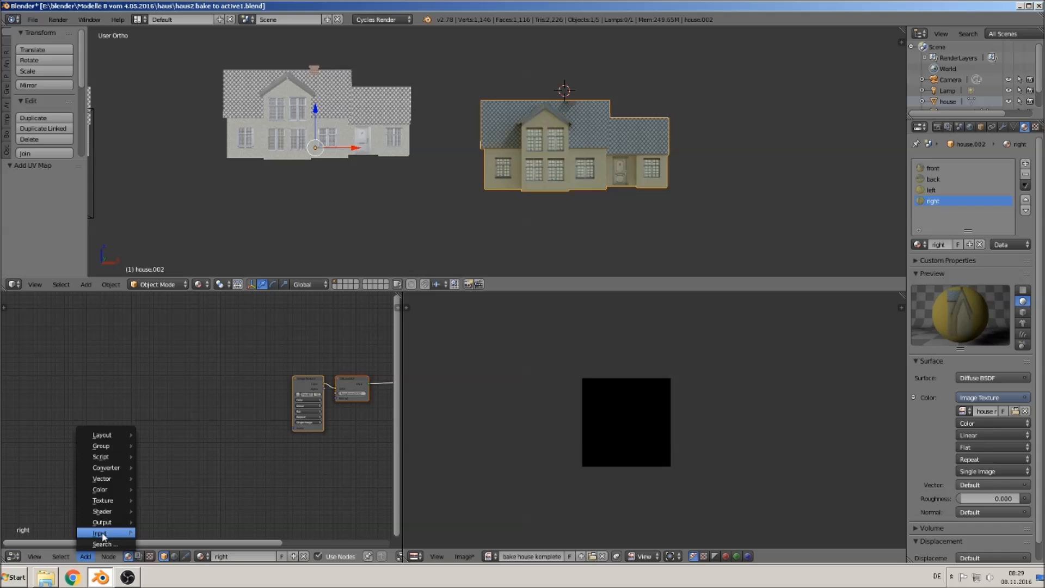
{"action": "mouse_move", "coordinate": [104, 536]}
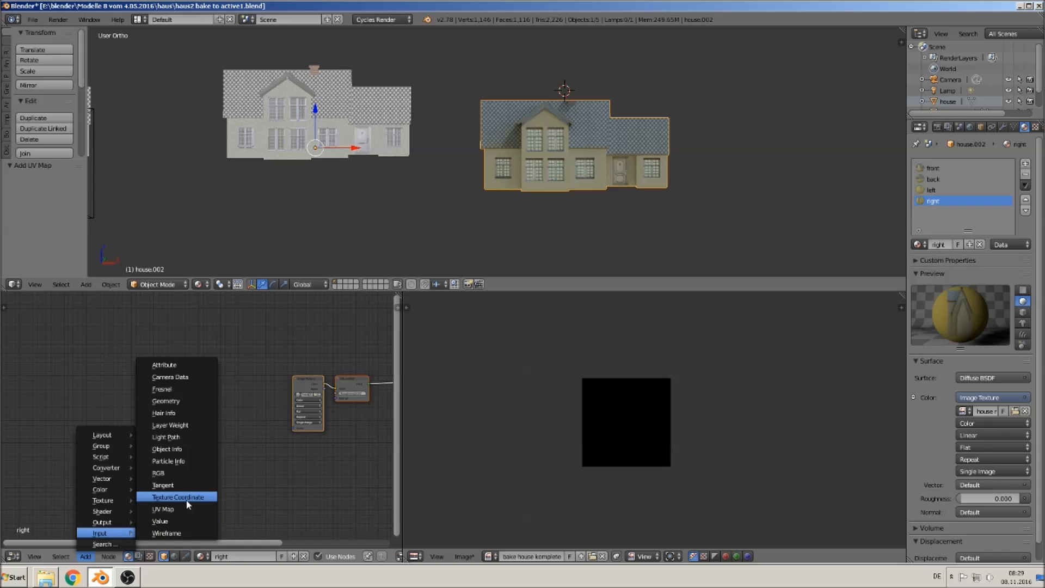
{"action": "left_click", "coordinate": [187, 503]}
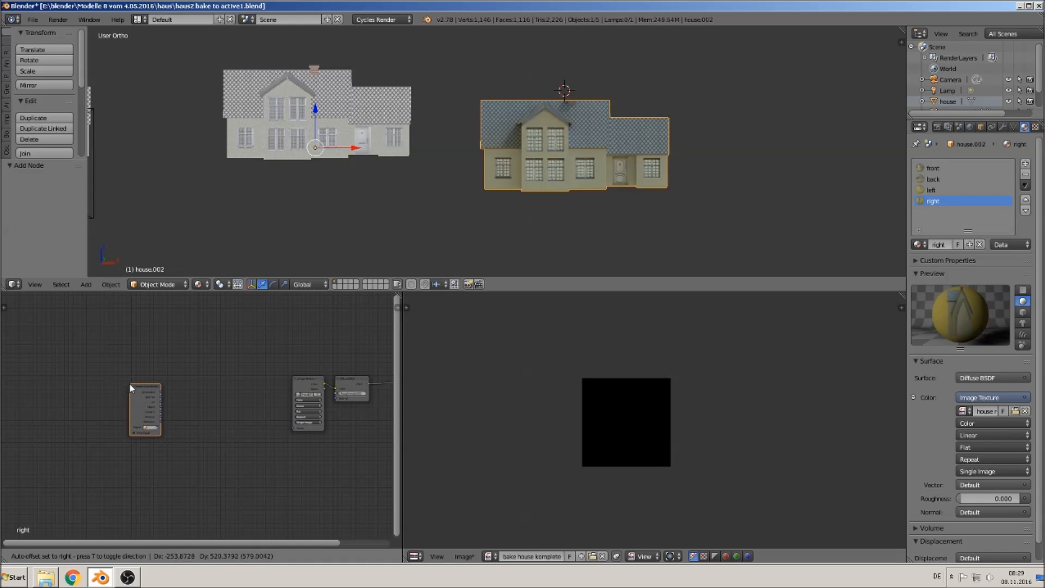
{"action": "left_click", "coordinate": [130, 384]}
- Add a Mapping node and wire the Texture Coordinate UV output through it into the Image Texture's Vector input
{"action": "scroll", "coordinate": [189, 520], "scroll_direction": "up", "scroll_amount": 3}
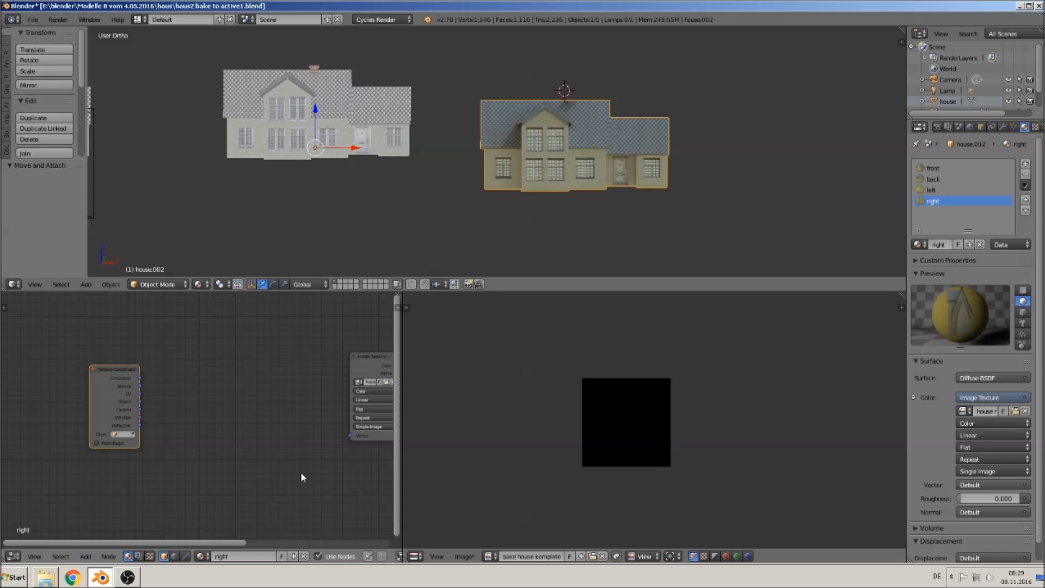
{"action": "left_click_drag", "start_coordinate": [399, 413], "coordinate": [709, 427]}
{"action": "middle_click_drag", "start_coordinate": [547, 453], "coordinate": [422, 473]}
{"action": "scroll", "coordinate": [421, 475], "scroll_direction": "up", "scroll_amount": 2}
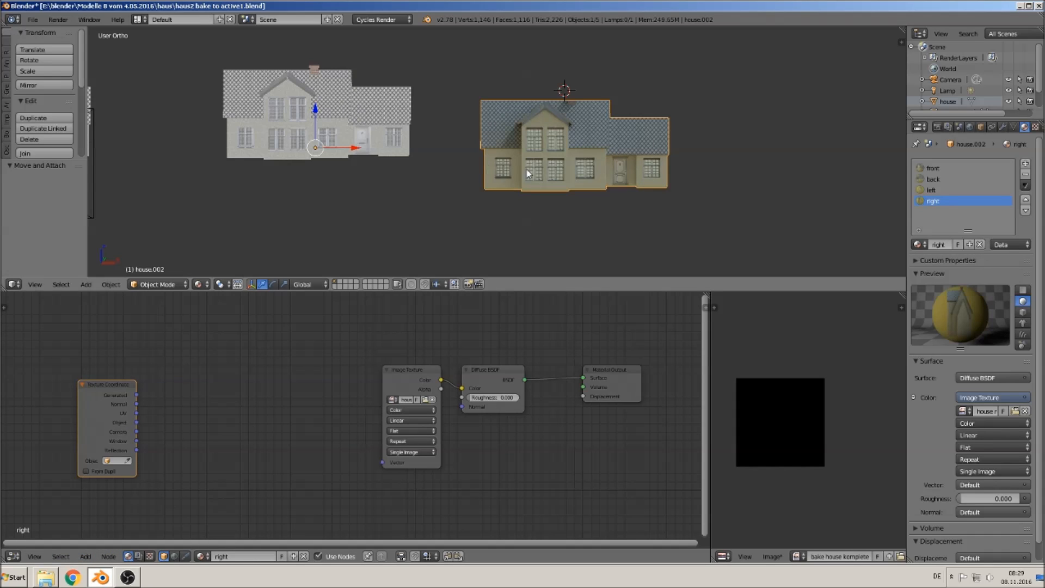
{"action": "left_click", "coordinate": [88, 558]}
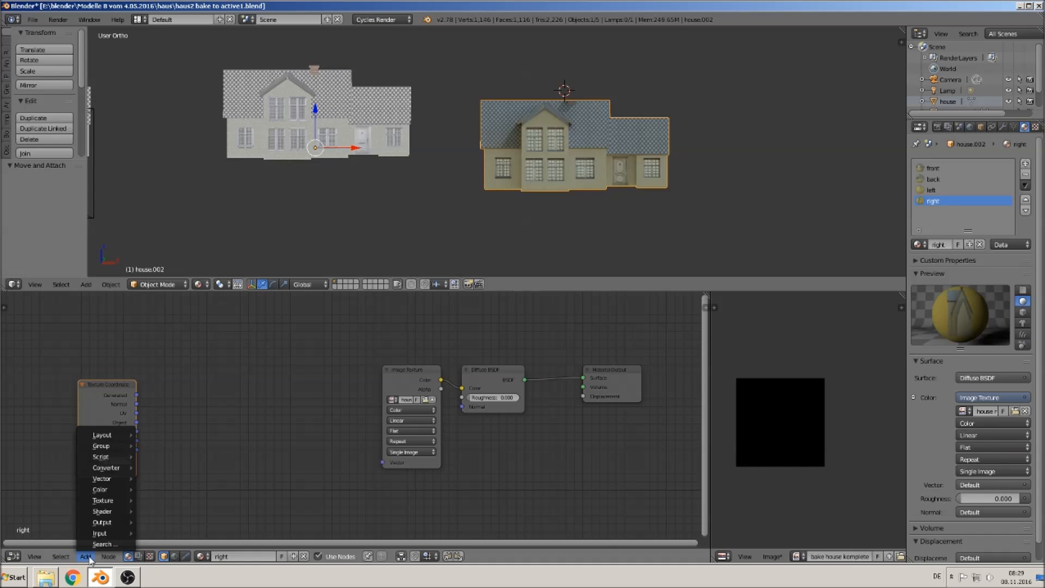
{"action": "mouse_move", "coordinate": [103, 478]}
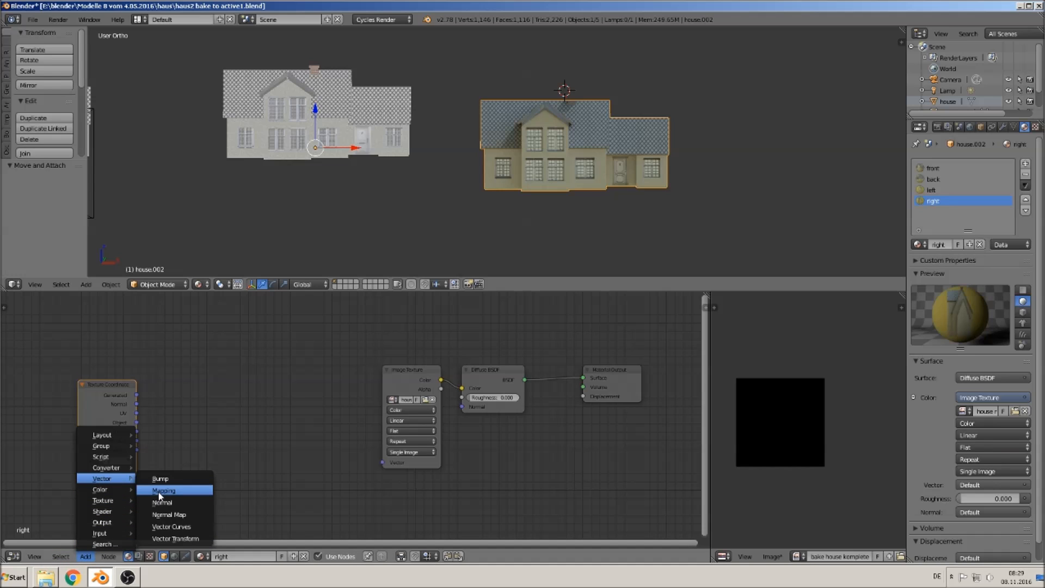
{"action": "left_click", "coordinate": [159, 492]}
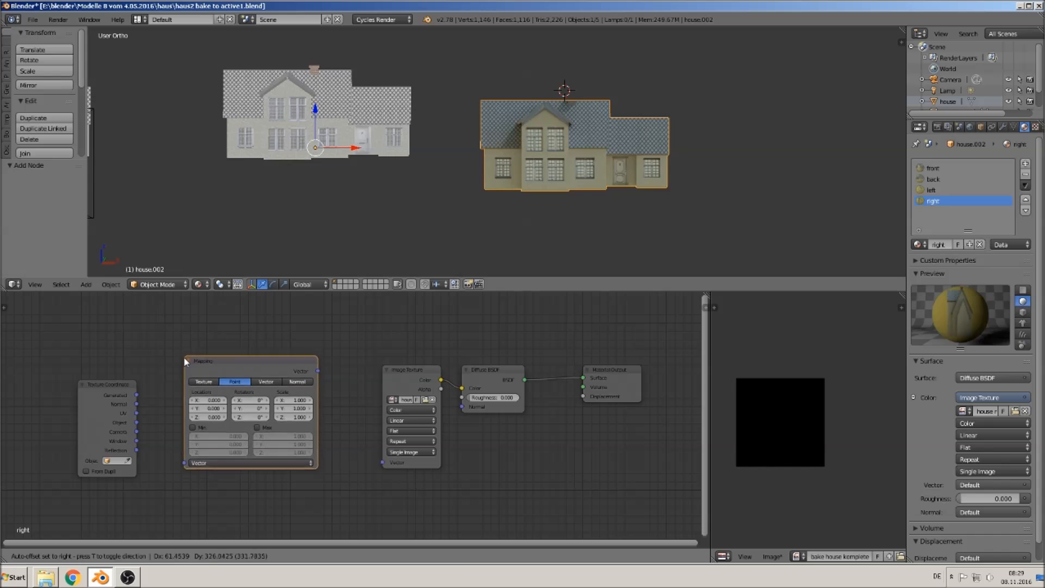
{"action": "left_click", "coordinate": [185, 370]}
{"action": "left_click_drag", "start_coordinate": [136, 413], "coordinate": [185, 474]}
{"action": "left_click_drag", "start_coordinate": [318, 382], "coordinate": [388, 463]}
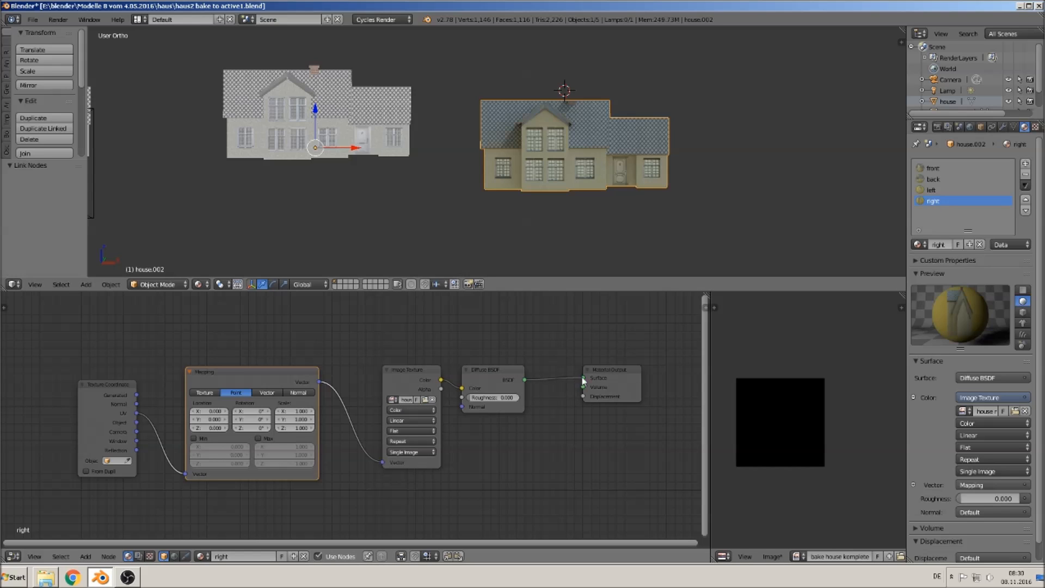
- Cut the Diffuse BSDF's link to the Material Output and reconnect it to Surface
{"action": "right_click_drag", "start_coordinate": [553, 398], "coordinate": [551, 359], "text": "ctrl"}
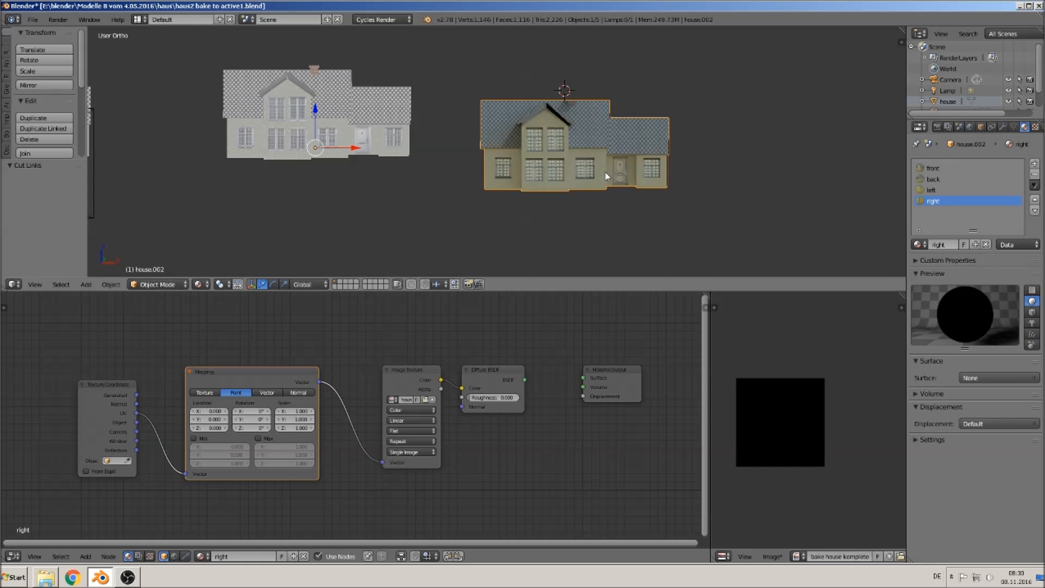
{"action": "middle_click_drag", "start_coordinate": [613, 165], "coordinate": [519, 187]}
{"action": "left_click_drag", "start_coordinate": [524, 380], "coordinate": [583, 377]}
{"action": "middle_click_drag", "start_coordinate": [506, 265], "coordinate": [604, 234]}
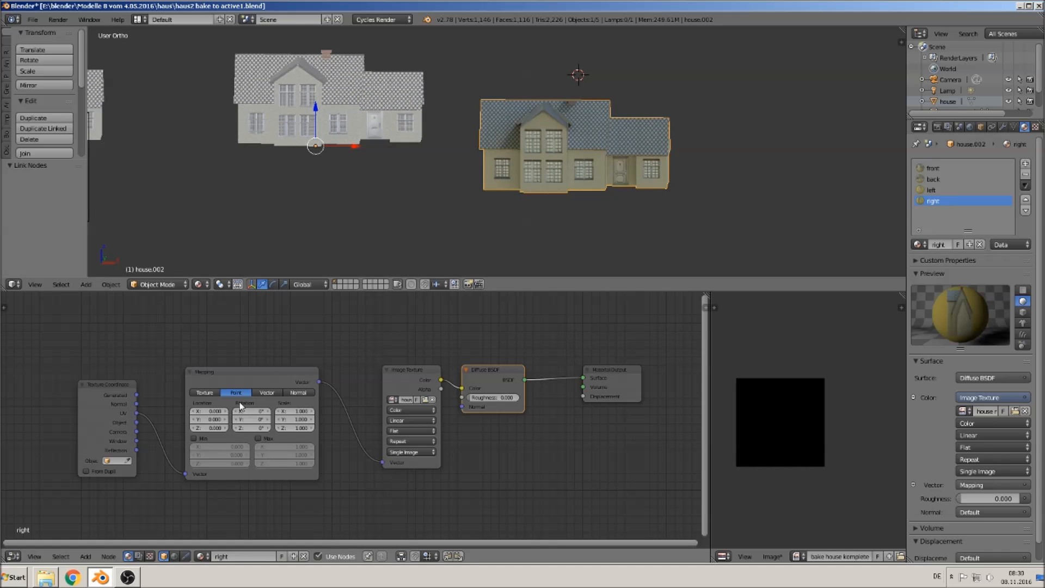
{"action": "middle_click_drag", "start_coordinate": [719, 156], "coordinate": [679, 179]}
{"action": "middle_click_drag", "start_coordinate": [598, 198], "coordinate": [612, 188]}
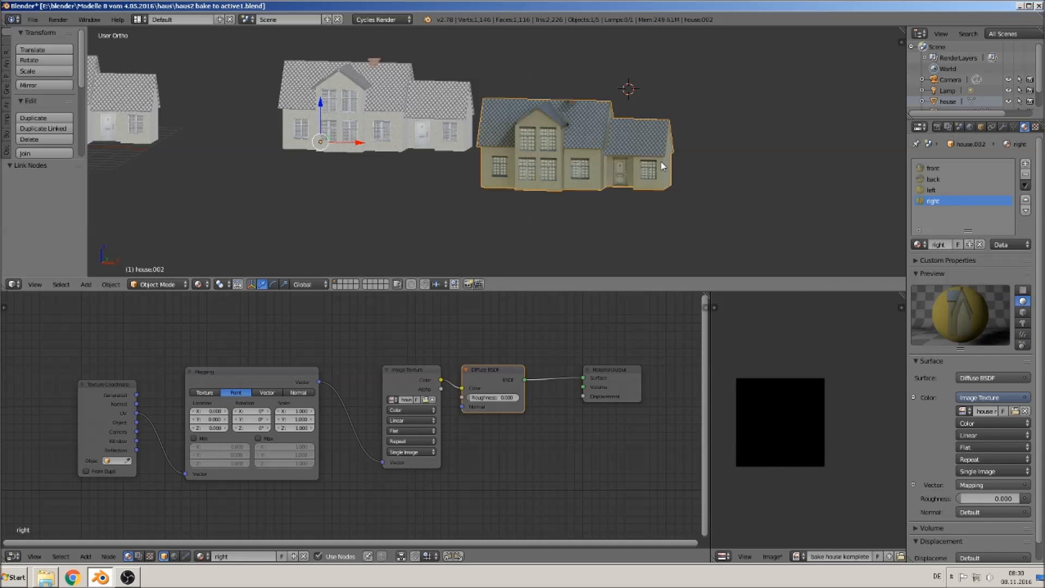
- Copy the right material's Texture Coordinate and Mapping nodes into the left material and wire Mapping into its Image Texture's Vector input
{"action": "key", "text": "KP_1"}
{"action": "scroll", "coordinate": [536, 338], "scroll_direction": "down", "scroll_amount": 3}
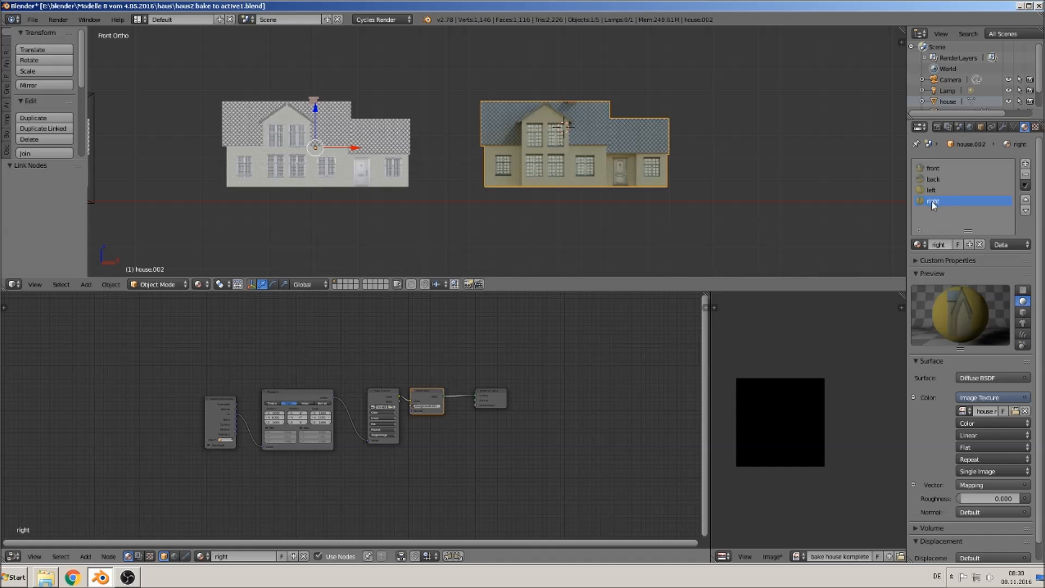
{"action": "left_click", "coordinate": [227, 408]}
{"action": "left_click", "coordinate": [281, 396], "text": "shift"}
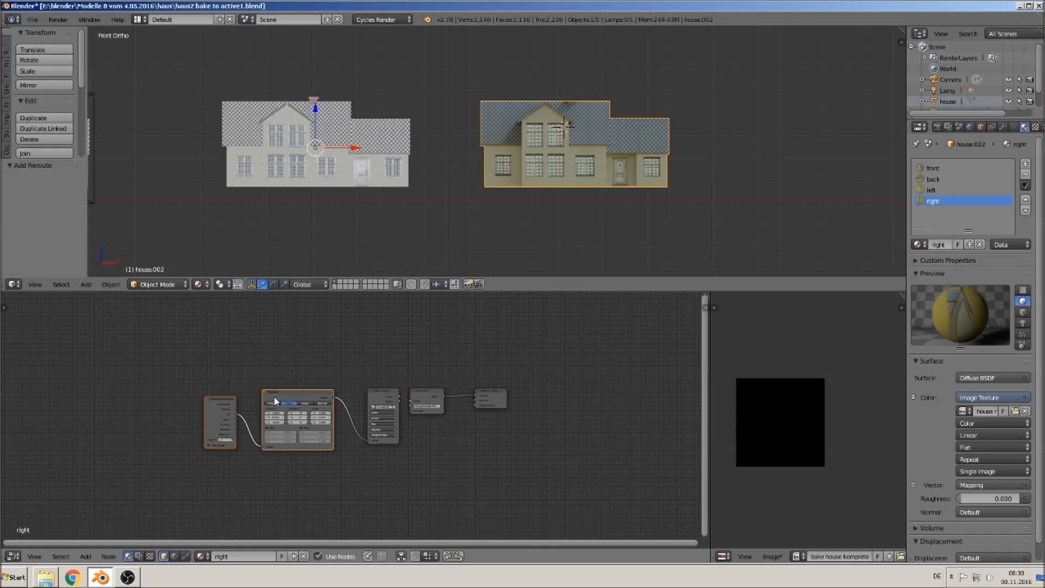
{"action": "key", "text": "ctrl+c"}
{"action": "left_click", "coordinate": [934, 189]}
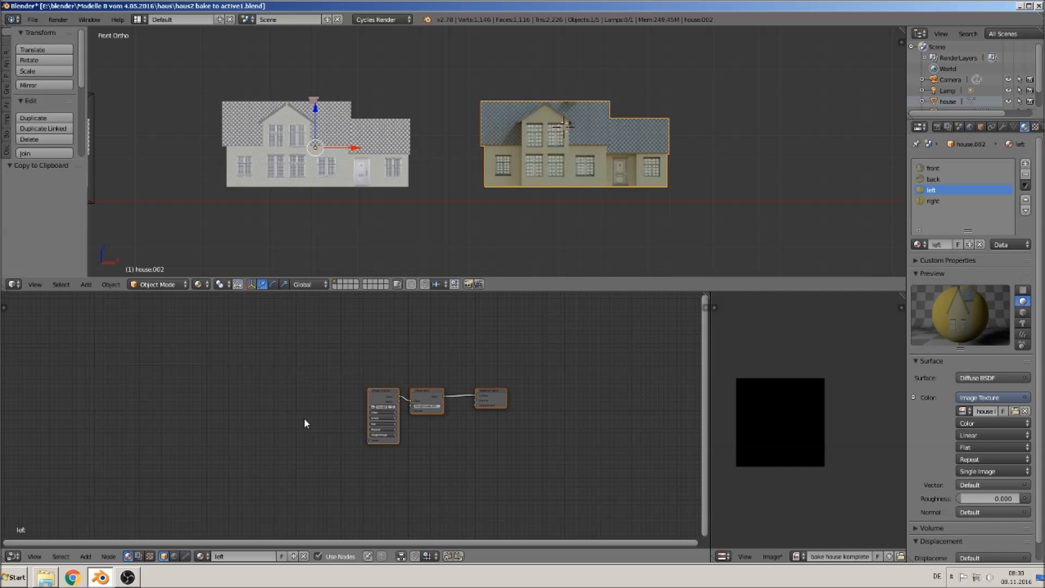
{"action": "key", "text": "ctrl+v"}
{"action": "left_click_drag", "start_coordinate": [335, 397], "coordinate": [370, 441]}
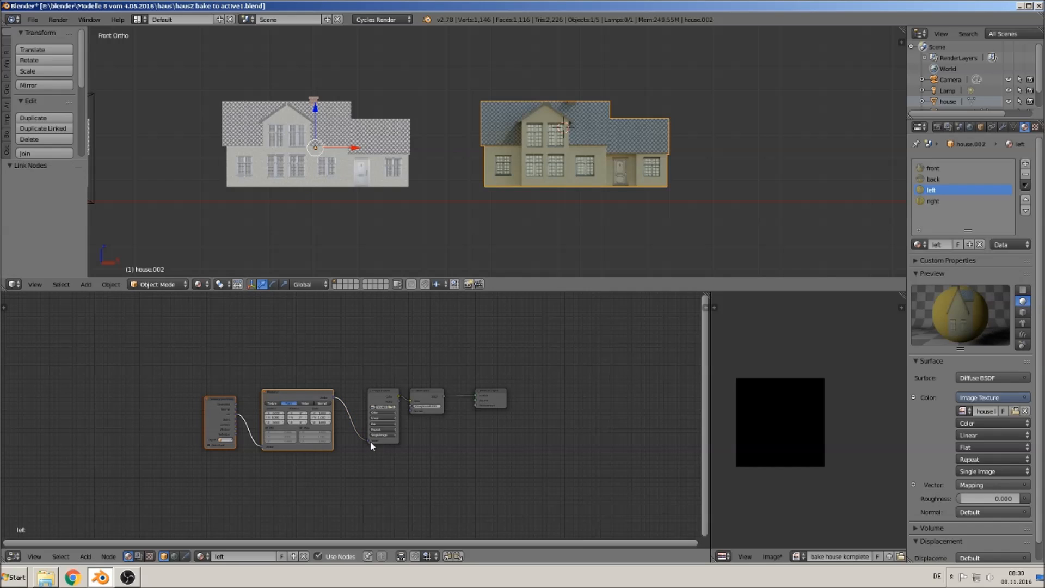
- Paste the Texture Coordinate and Mapping nodes into the back material and connect Mapping to the Image Texture's Vector input
{"action": "left_click", "coordinate": [941, 180]}
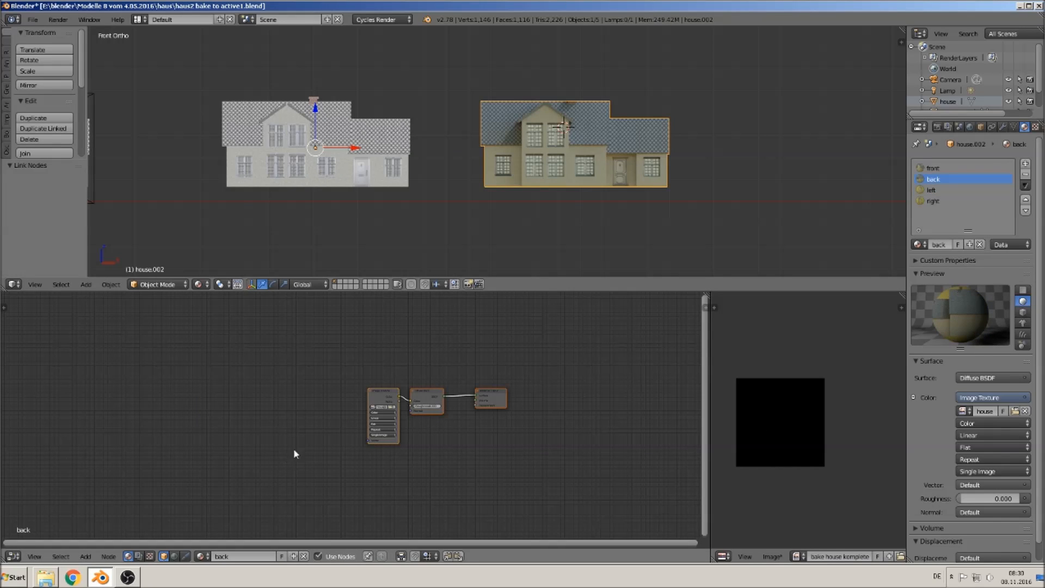
{"action": "key", "text": "ctrl+v"}
{"action": "left_click_drag", "start_coordinate": [333, 397], "coordinate": [379, 445]}
{"action": "left_click_drag", "start_coordinate": [334, 401], "coordinate": [369, 440]}
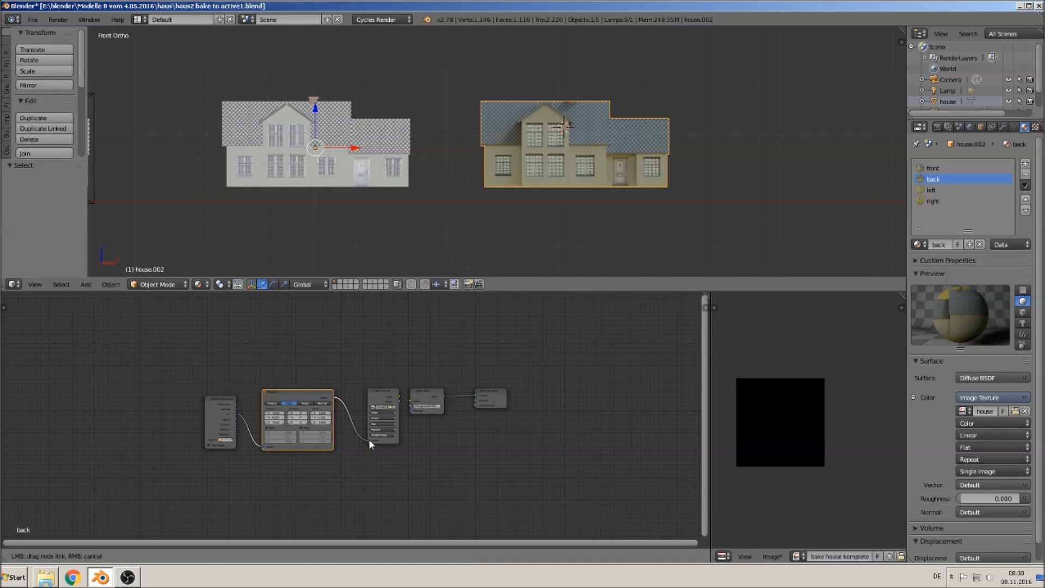
- Paste the Texture Coordinate and Mapping nodes into the front material and connect Mapping to the Image Texture's Vector input
{"action": "left_click", "coordinate": [933, 168]}
{"action": "key", "text": "ctrl+v"}
{"action": "left_click_drag", "start_coordinate": [335, 398], "coordinate": [374, 440]}
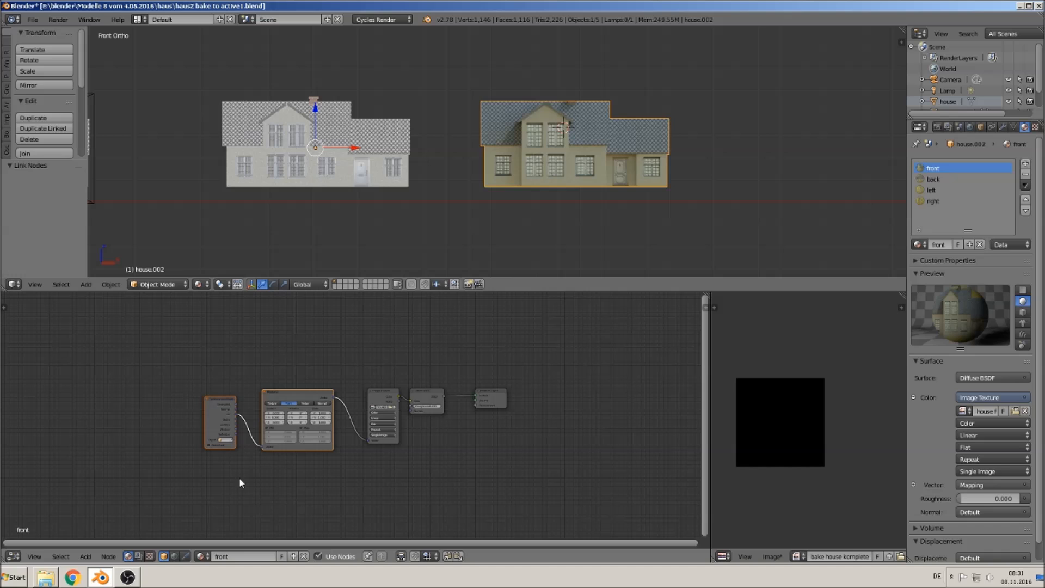
- Add an unconnected Image Texture node to the front material and load bake house komplete.jpg into it
{"action": "left_click", "coordinate": [86, 556]}
{"action": "mouse_move", "coordinate": [116, 503]}
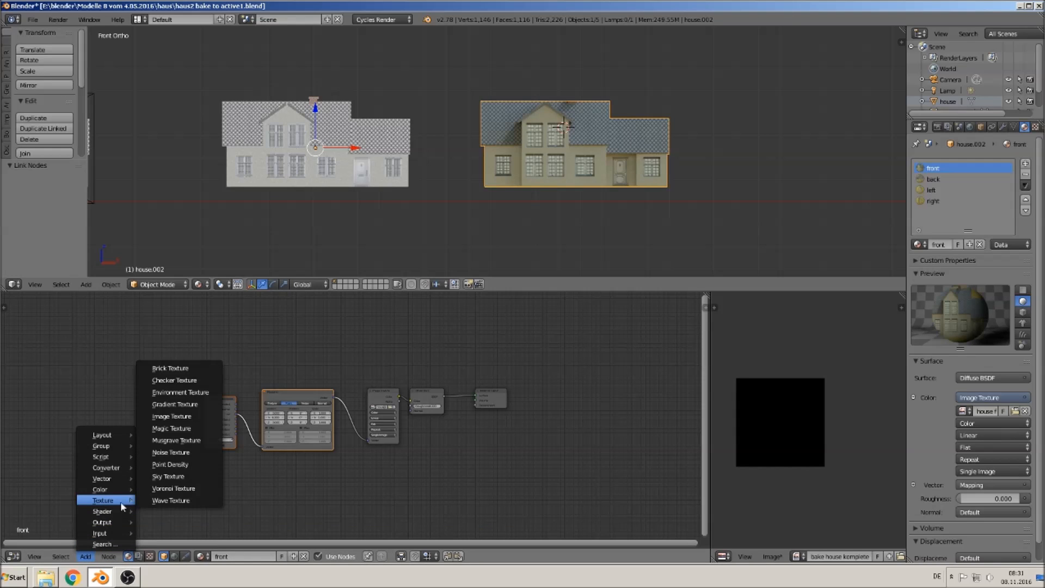
{"action": "left_click", "coordinate": [172, 416]}
{"action": "left_click", "coordinate": [122, 341]}
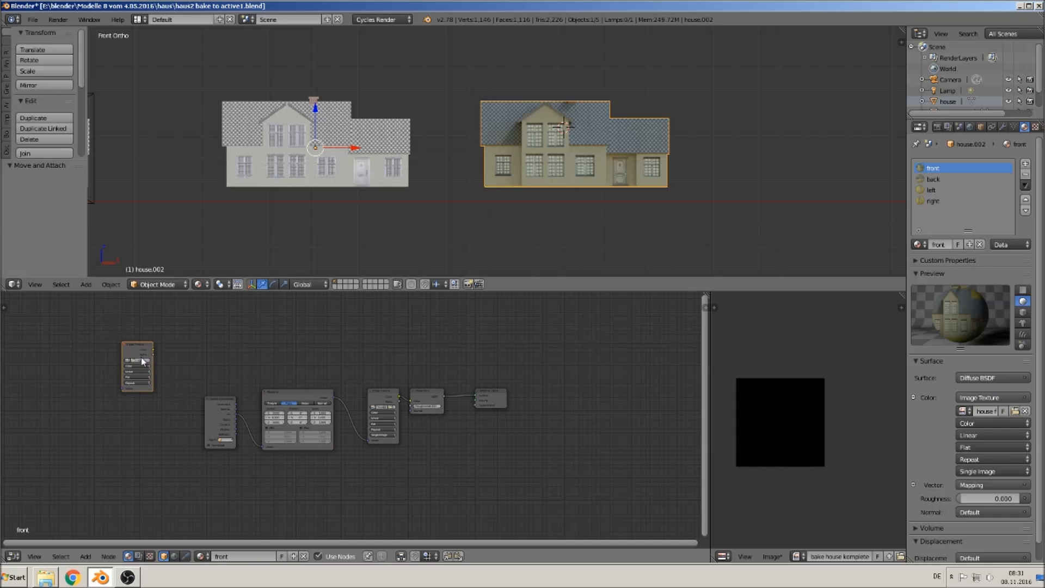
{"action": "left_click", "coordinate": [139, 359]}
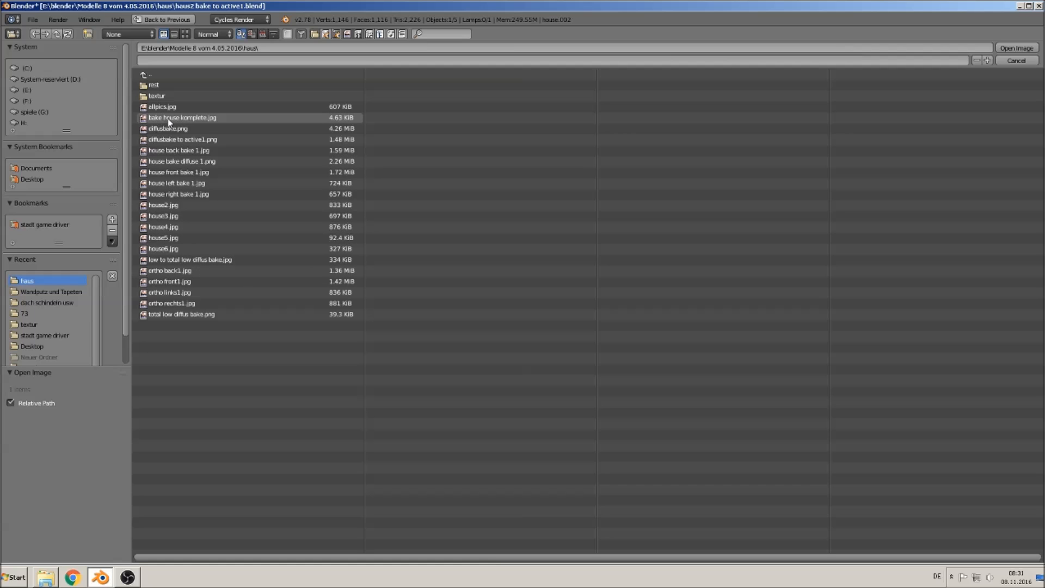
{"action": "left_click", "coordinate": [207, 118]}
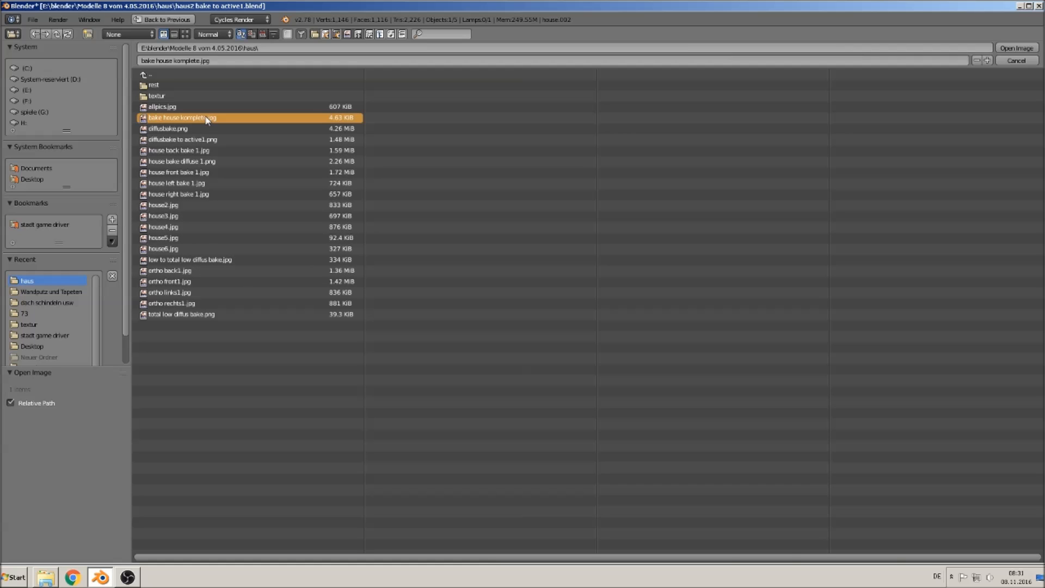
{"action": "double_click", "coordinate": [206, 119]}
{"action": "left_click", "coordinate": [137, 353]}
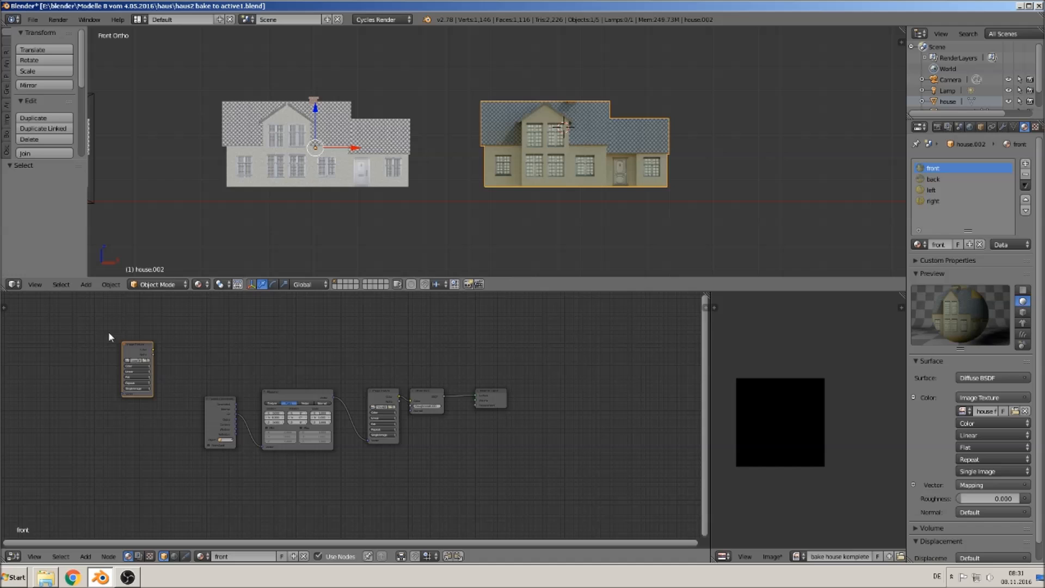
- Copy the bake house komplete.jpg Image Texture node and paste it into the back material
{"action": "key", "text": "ctrl+c"}
{"action": "left_click", "coordinate": [135, 346]}
{"action": "left_click", "coordinate": [933, 180]}
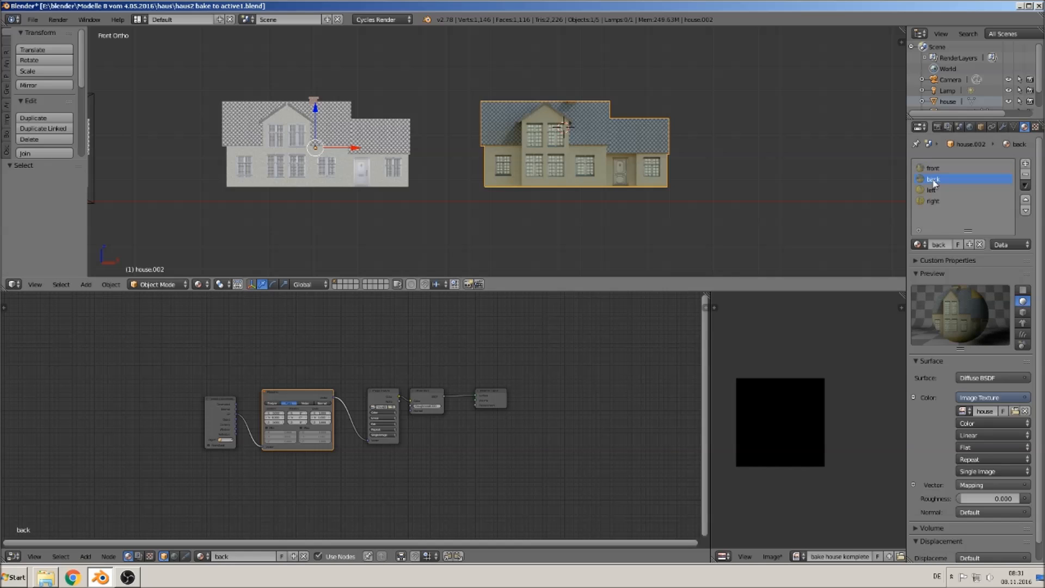
{"action": "key", "text": "ctrl+v"}
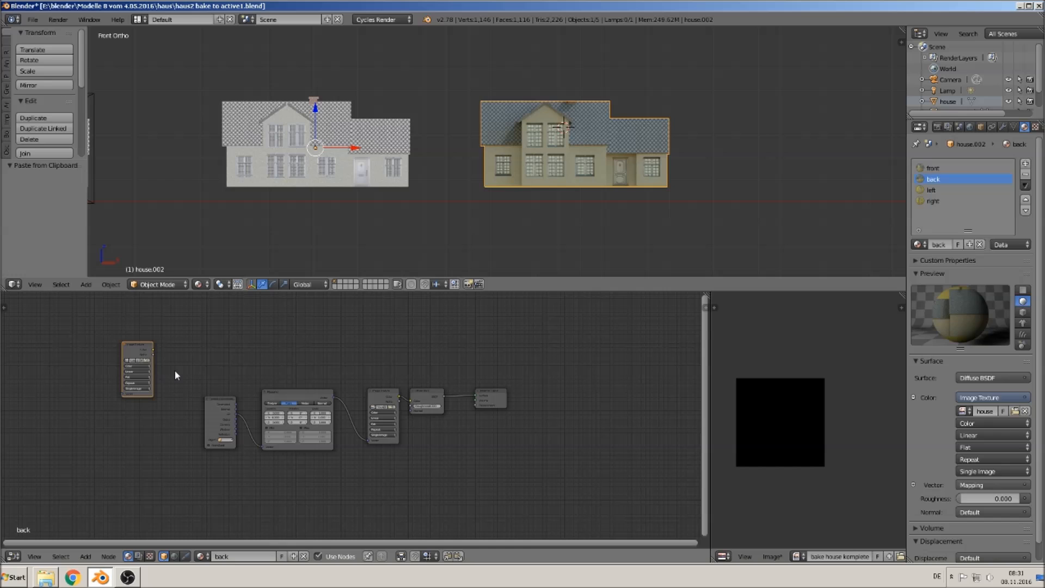
{"action": "left_click", "coordinate": [133, 351]}
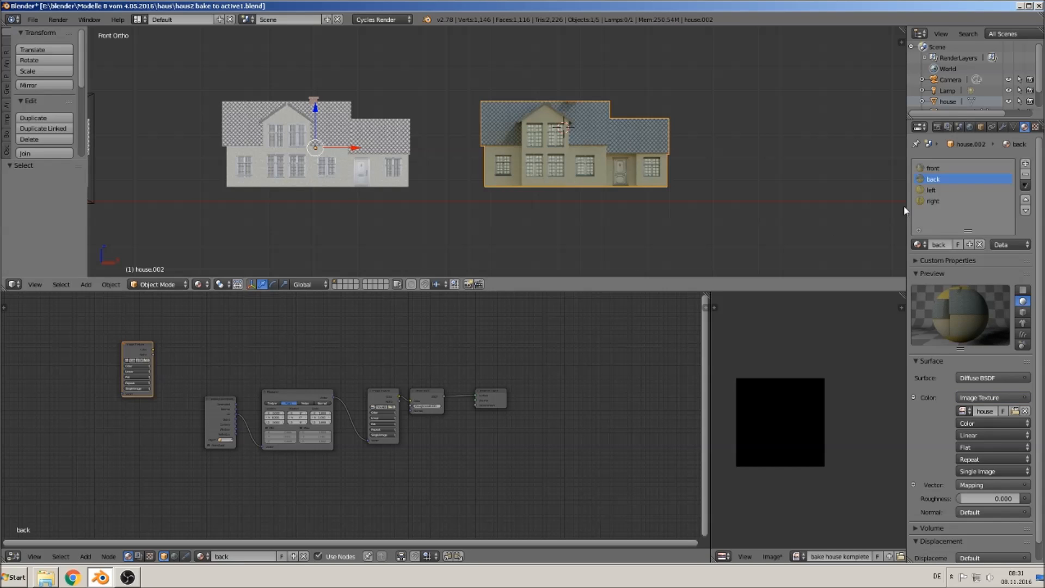
- Paste the bake house komplete.jpg Image Texture node into the left and right materials
{"action": "left_click", "coordinate": [931, 189]}
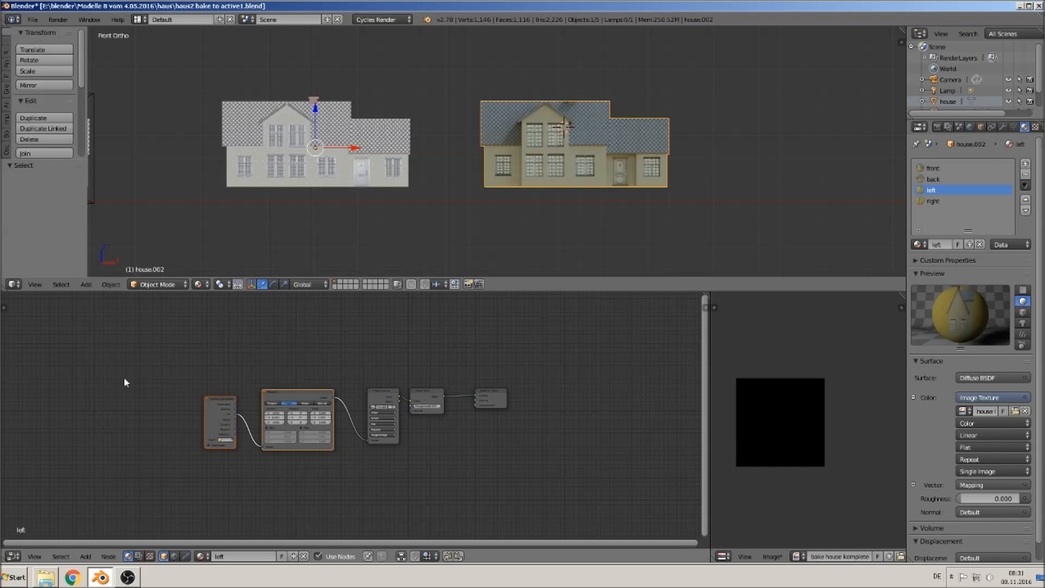
{"action": "key", "text": "ctrl+v"}
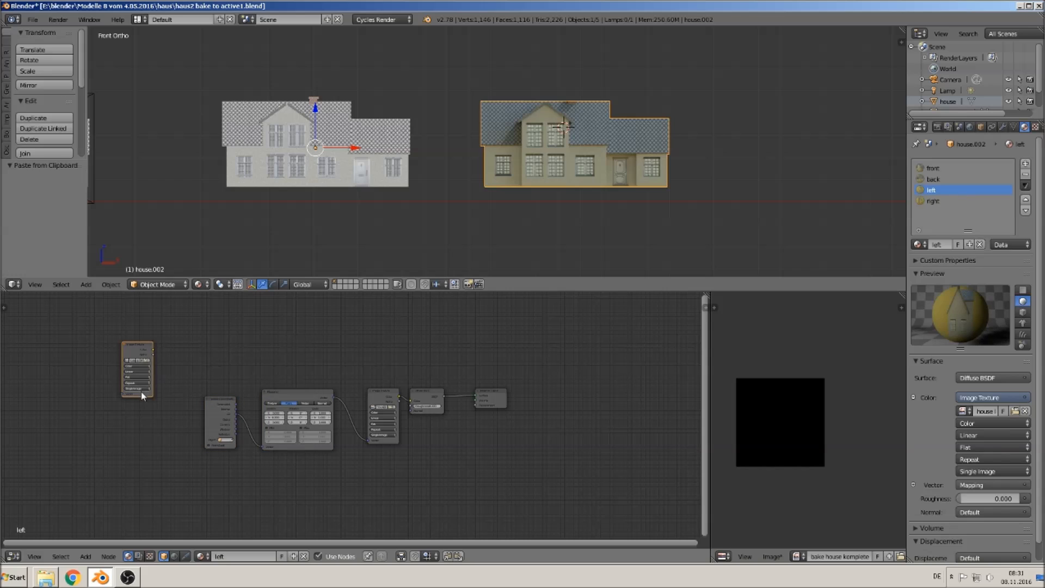
{"action": "left_click", "coordinate": [139, 353]}
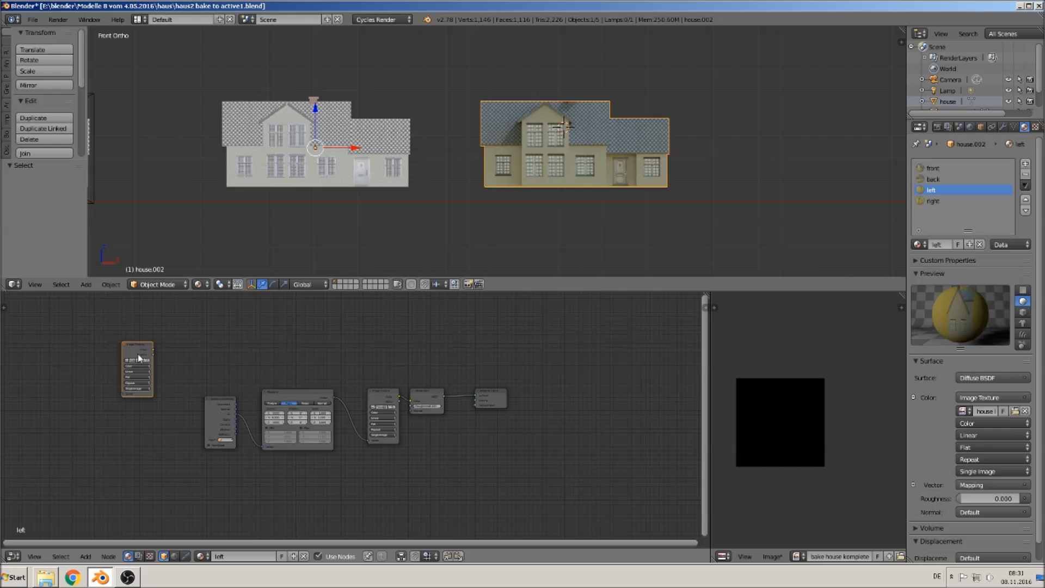
{"action": "left_click", "coordinate": [935, 201]}
{"action": "key", "text": "ctrl+v"}
{"action": "left_click", "coordinate": [137, 350]}
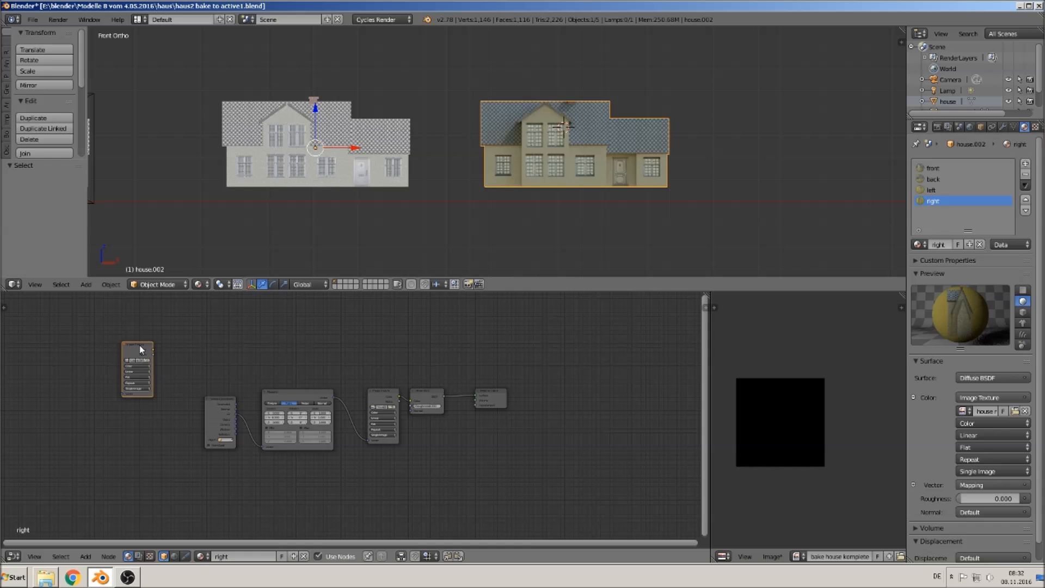
- Step through the front, back, left and right materials to review their node trees
{"action": "left_click", "coordinate": [925, 190]}
{"action": "left_click", "coordinate": [933, 179]}
{"action": "left_click", "coordinate": [934, 168]}
{"action": "left_click", "coordinate": [930, 190]}
{"action": "left_click", "coordinate": [932, 201]}
{"action": "left_click", "coordinate": [933, 178]}
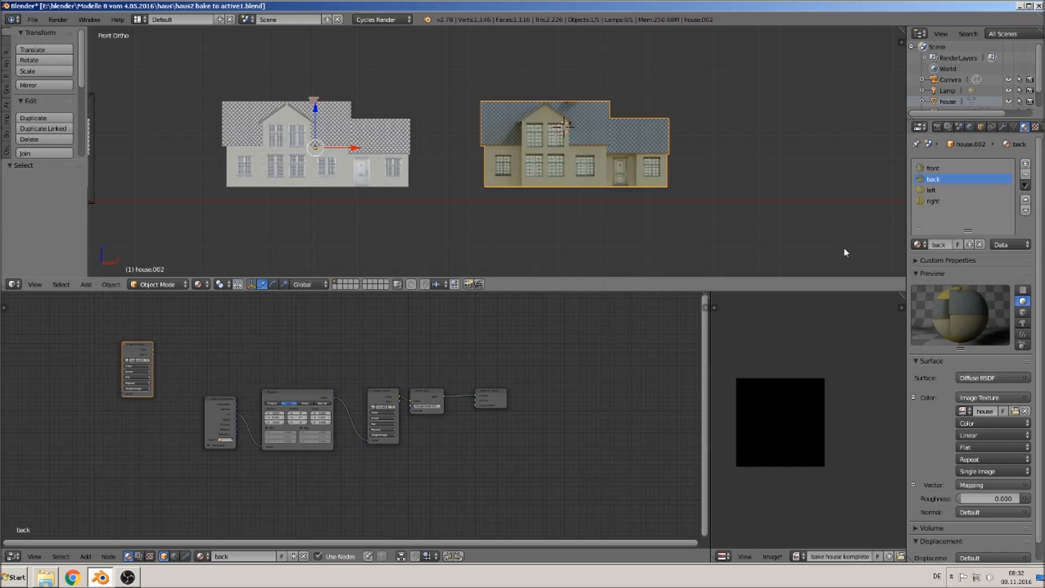
- In Edit Mode, unwrap the whole house onto the active bake UV map with Smart UV Project at default settings
{"action": "left_click", "coordinate": [1013, 126]}
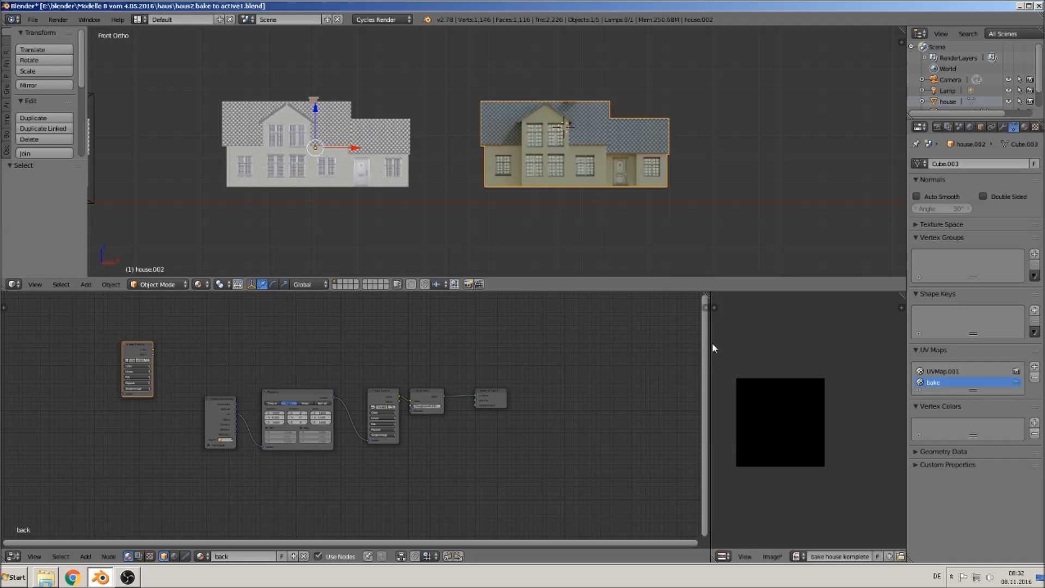
{"action": "left_click_drag", "start_coordinate": [709, 346], "coordinate": [631, 341]}
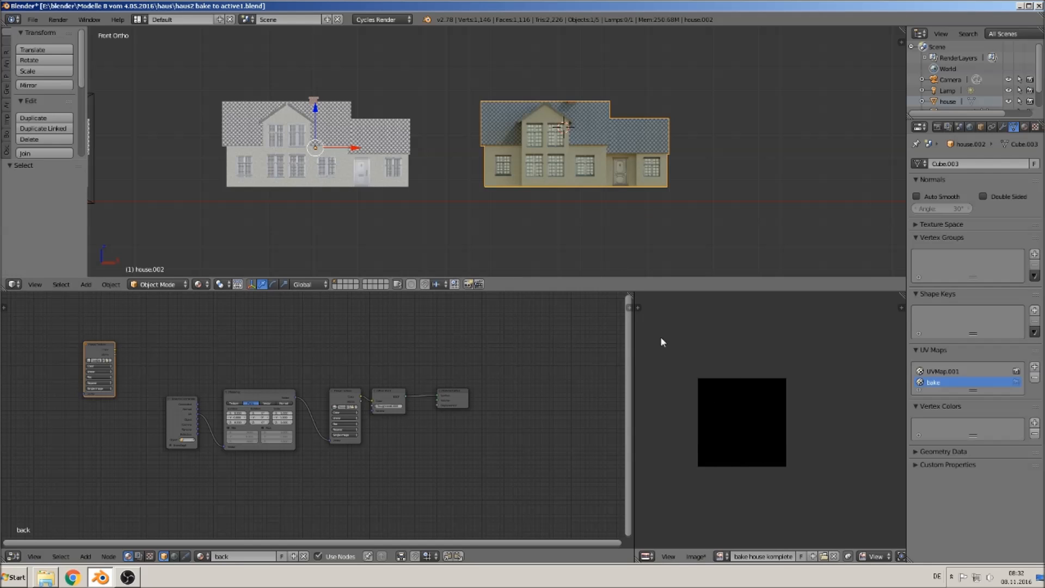
{"action": "key", "text": "Tab"}
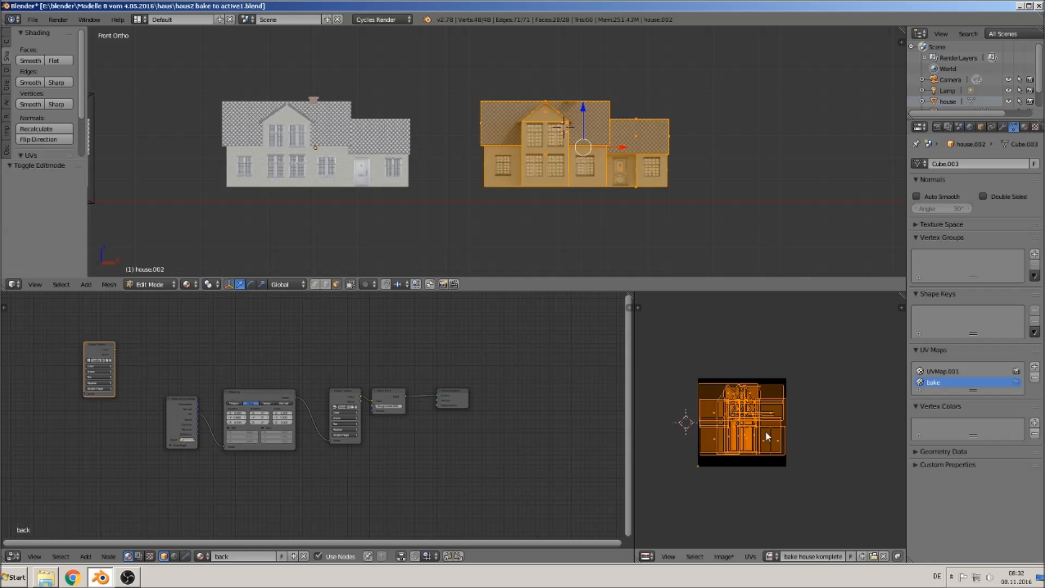
{"action": "scroll", "coordinate": [765, 430], "scroll_direction": "up", "scroll_amount": 3}
{"action": "middle_click_drag", "start_coordinate": [775, 446], "coordinate": [820, 442]}
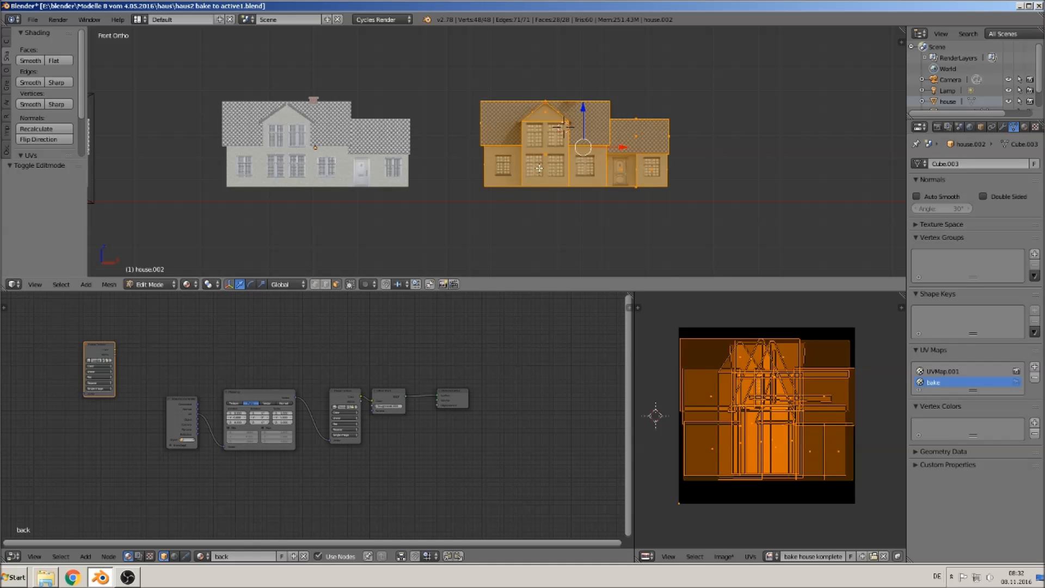
{"action": "key", "text": "u"}
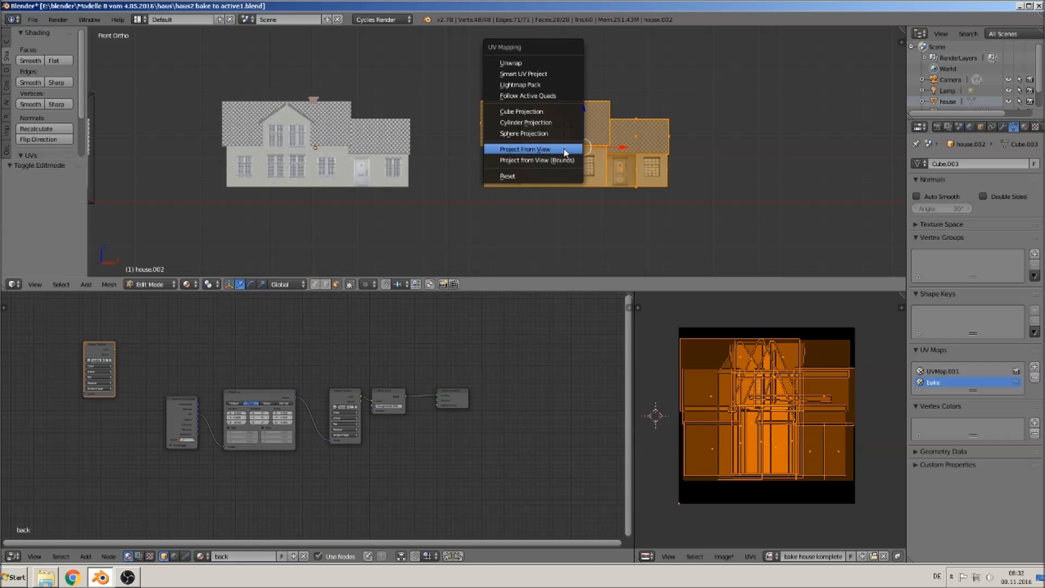
{"action": "left_click", "coordinate": [549, 75]}
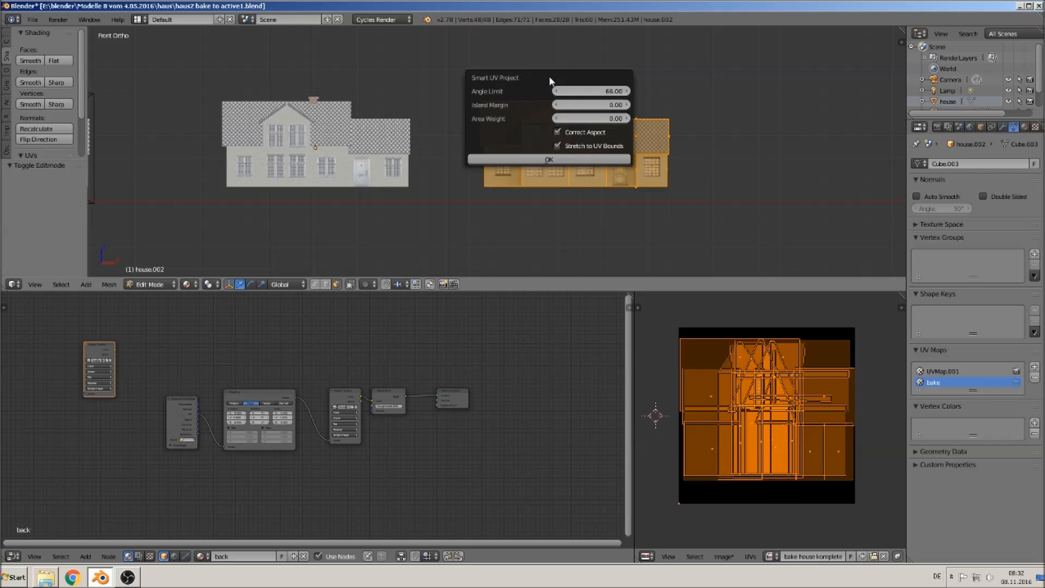
{"action": "left_click", "coordinate": [531, 159]}
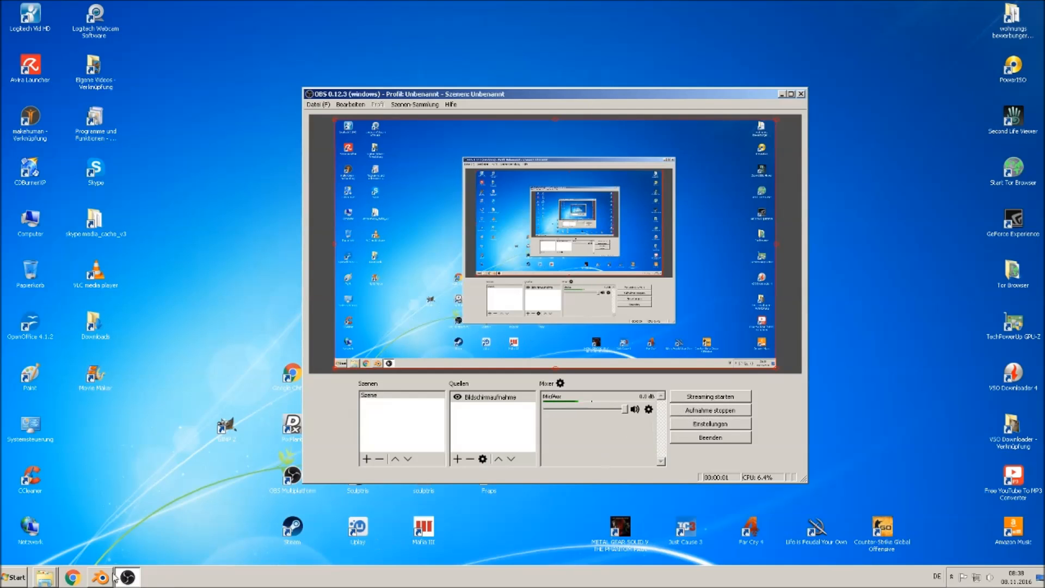
- Return to Blender, select the house and change the front material's surface shader to Emission
{"action": "left_click", "coordinate": [111, 578]}
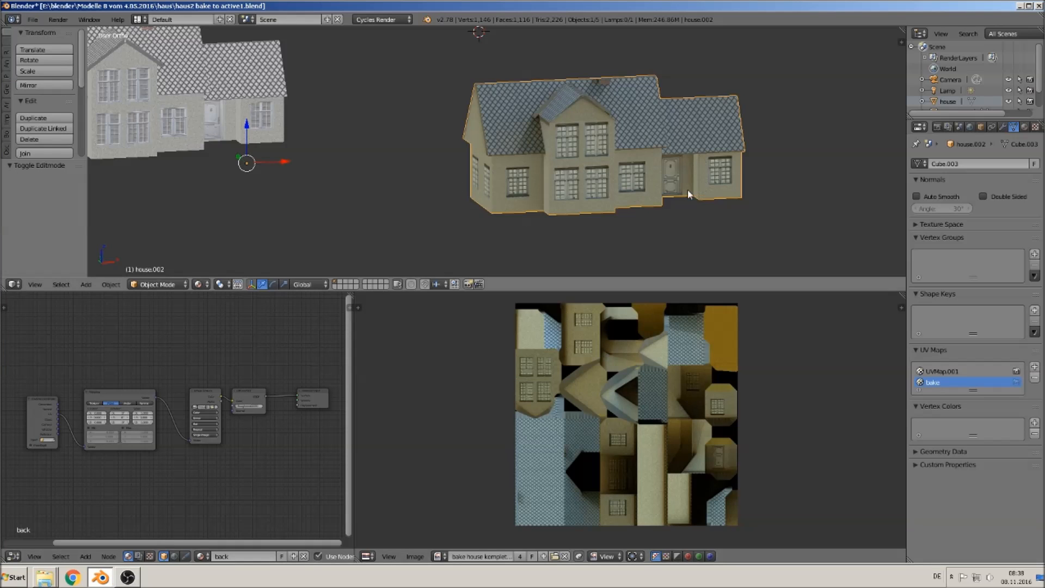
{"action": "right_click", "coordinate": [642, 205]}
{"action": "middle_click_drag", "start_coordinate": [674, 207], "coordinate": [635, 199]}
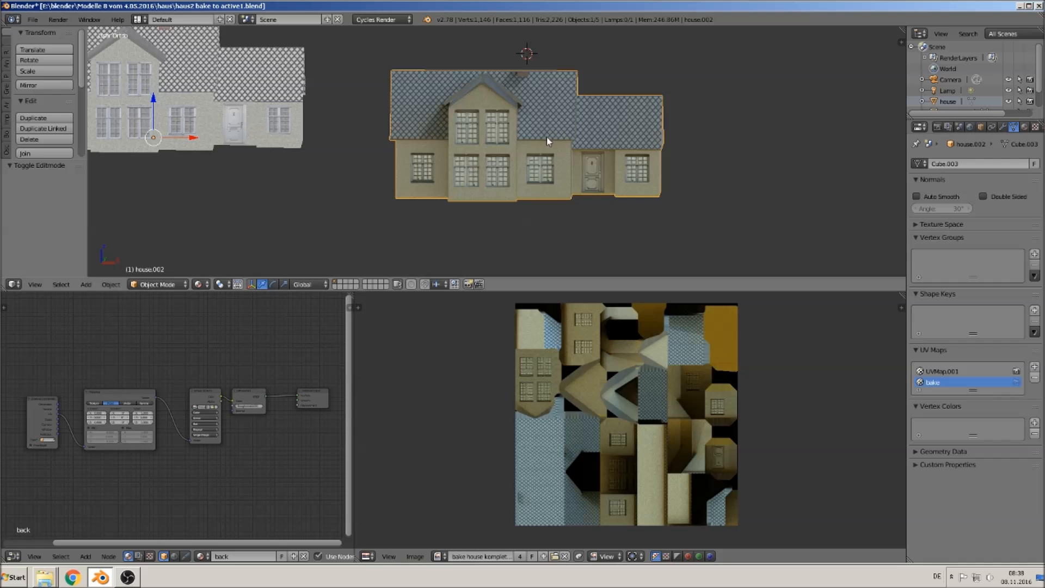
{"action": "left_click", "coordinate": [1024, 127]}
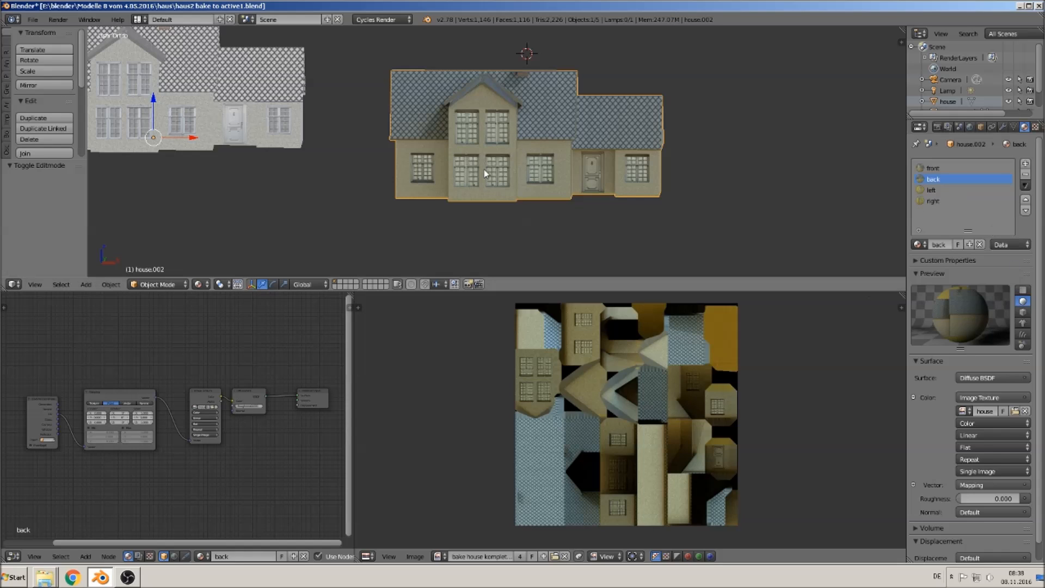
{"action": "left_click", "coordinate": [936, 169]}
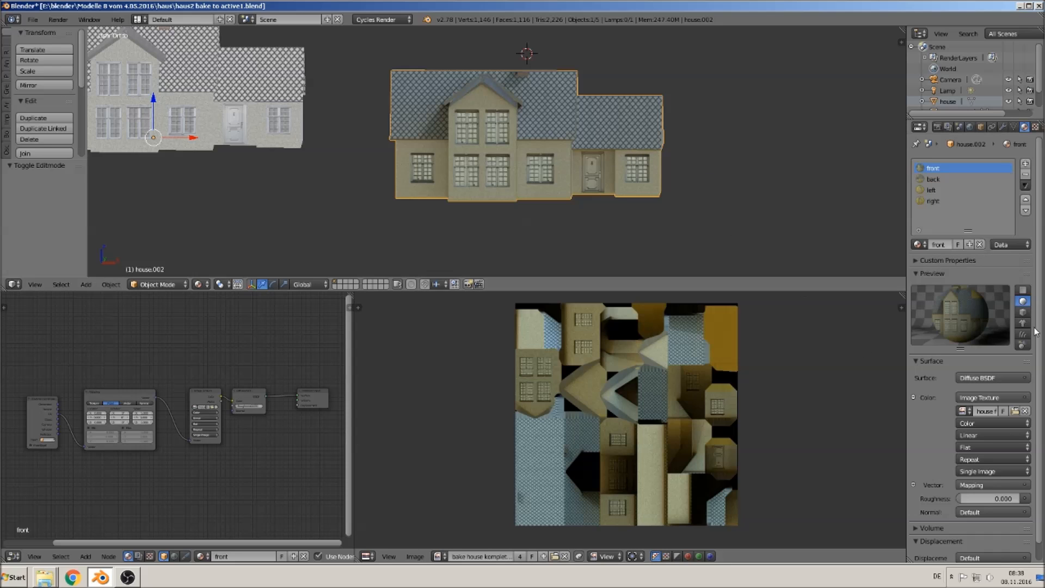
{"action": "left_click", "coordinate": [990, 378]}
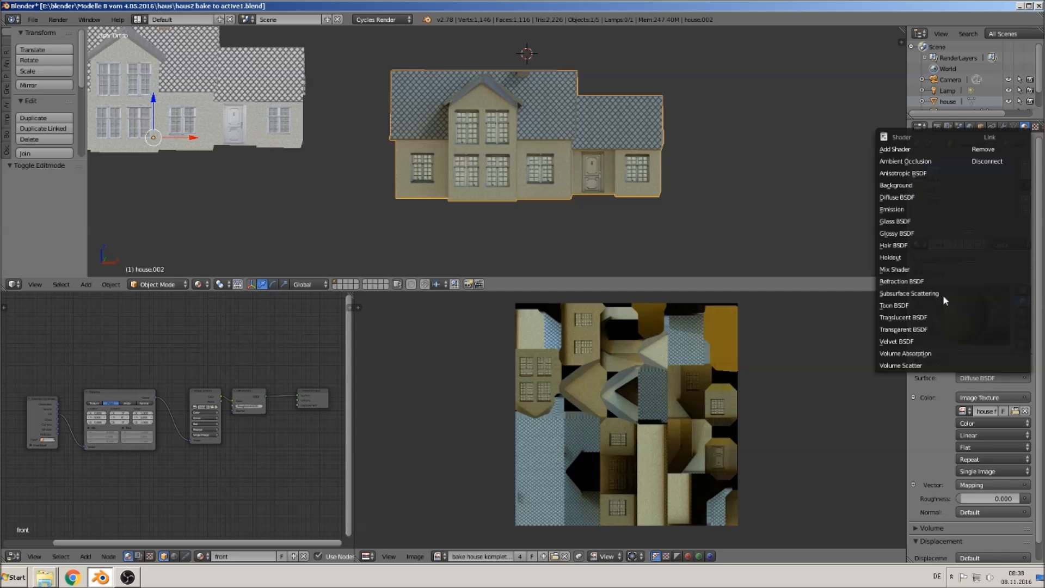
{"action": "key", "text": "Escape"}
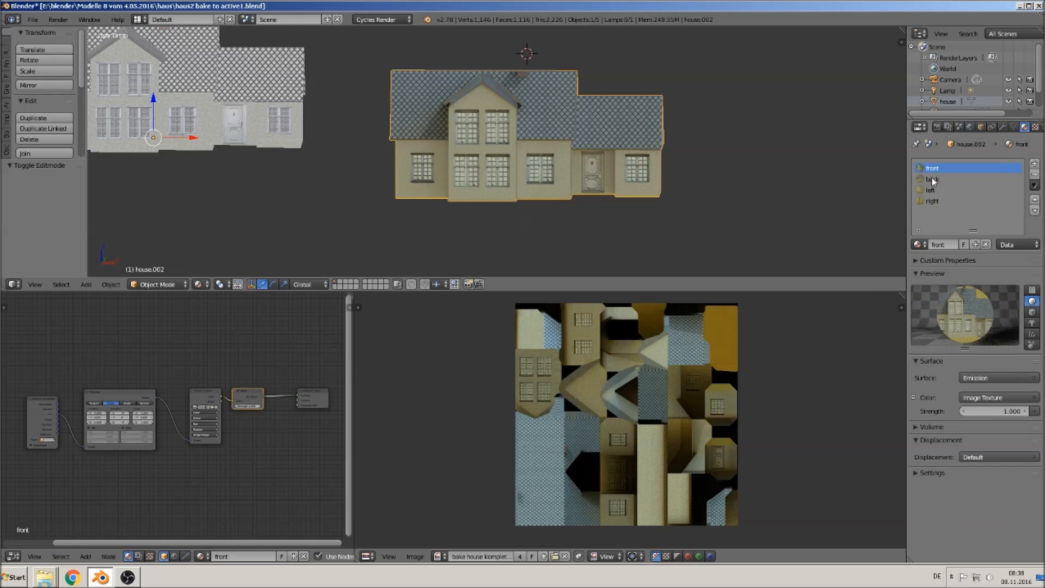
- Change the back material's surface shader to Emission
{"action": "left_click", "coordinate": [932, 179]}
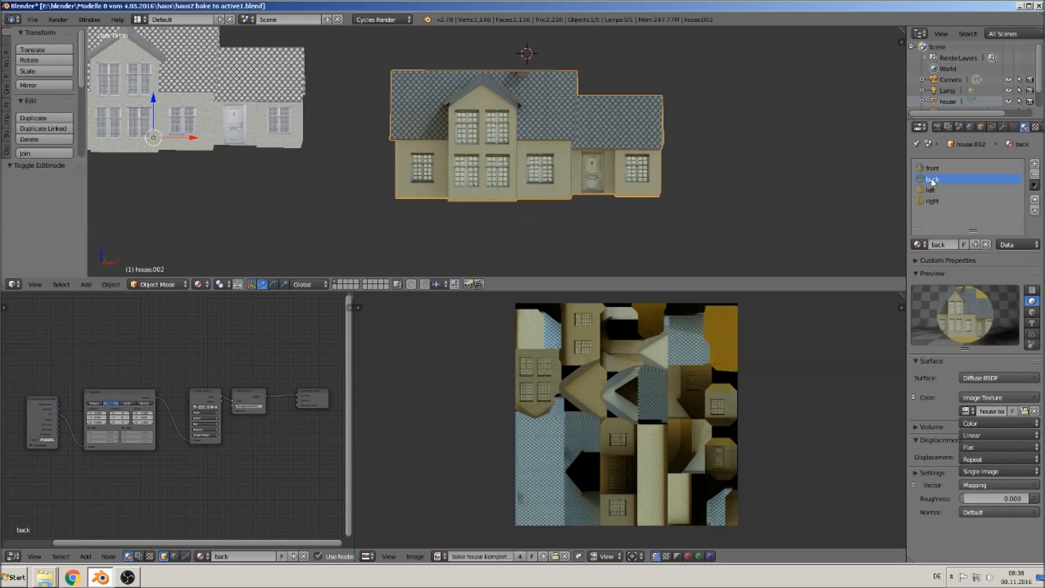
{"action": "left_click", "coordinate": [984, 377]}
{"action": "left_click", "coordinate": [955, 211]}
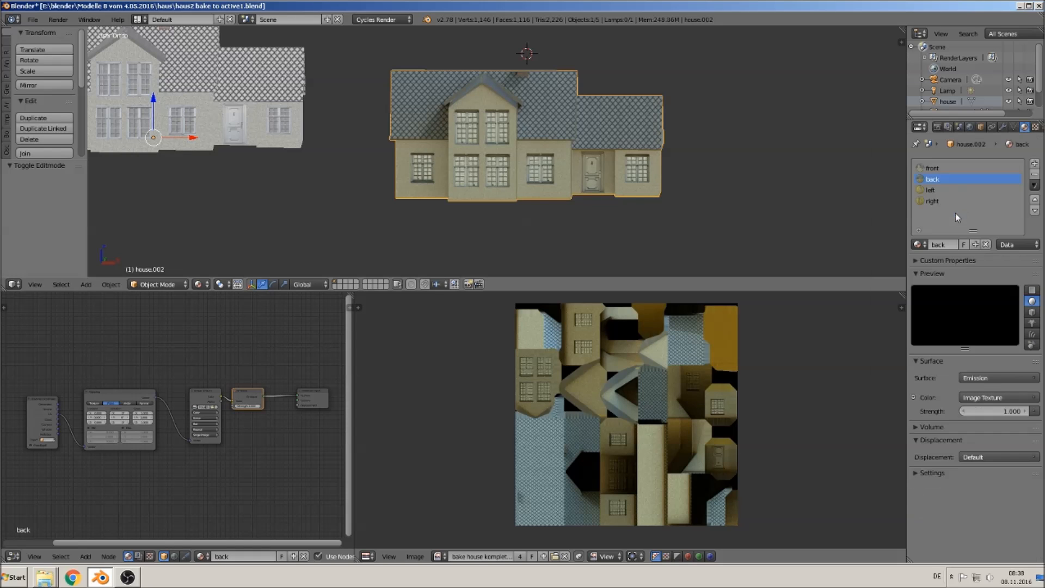
- Change the left material's surface shader to Emission
{"action": "left_click", "coordinate": [933, 191]}
{"action": "left_click", "coordinate": [984, 378]}
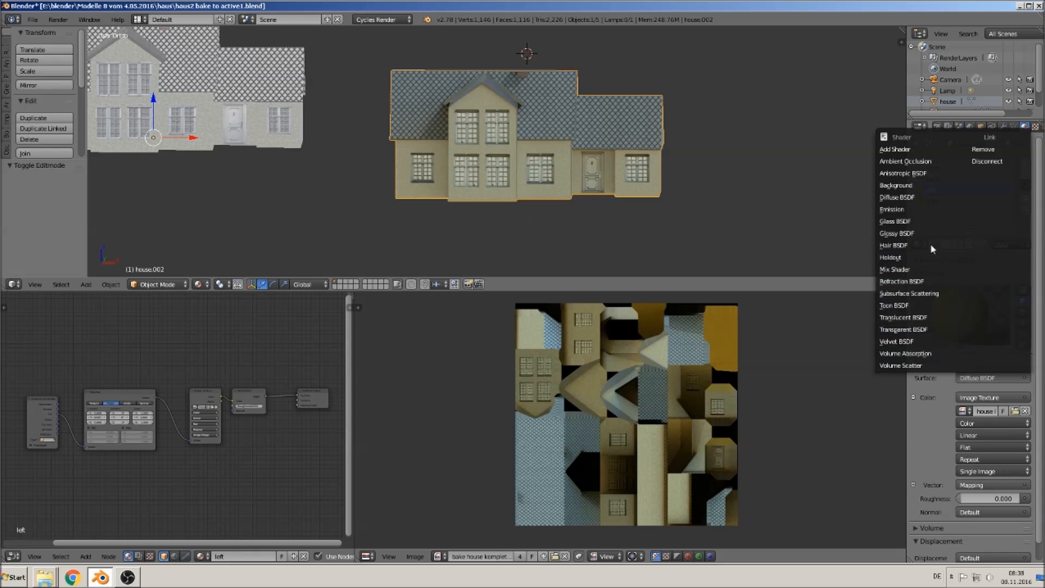
{"action": "left_click", "coordinate": [931, 209]}
- Change the right material's surface shader to Emission
{"action": "left_click", "coordinate": [931, 201]}
{"action": "left_click", "coordinate": [972, 378]}
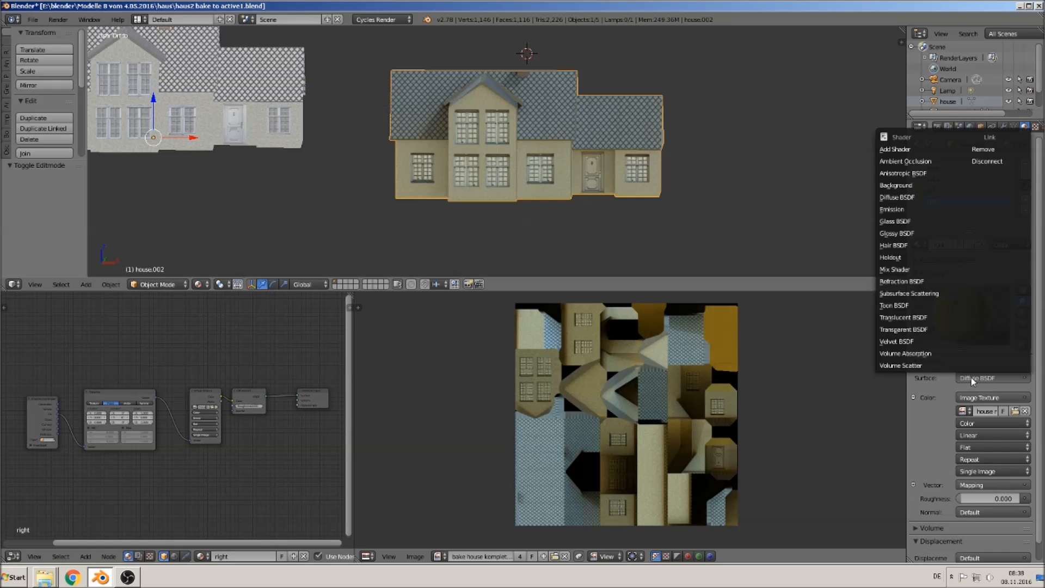
{"action": "left_click", "coordinate": [944, 210]}
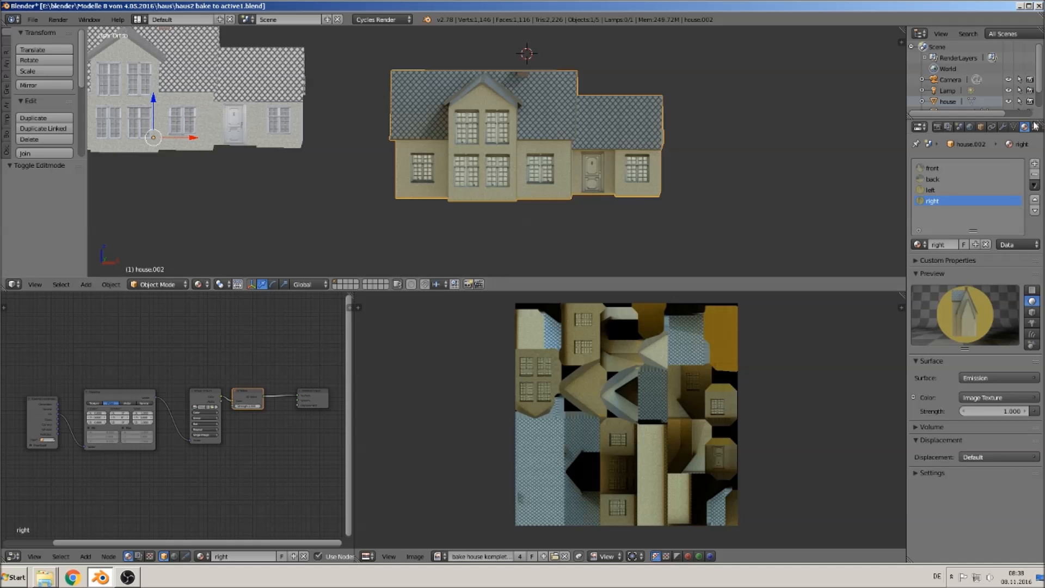
- Make the bake image texture node the selected node in the right, left, back and front materials
{"action": "scroll", "coordinate": [156, 379], "scroll_direction": "down", "scroll_amount": 2}
{"action": "middle_click_drag", "start_coordinate": [154, 380], "coordinate": [238, 377]}
{"action": "scroll", "coordinate": [243, 390], "scroll_direction": "up", "scroll_amount": 1}
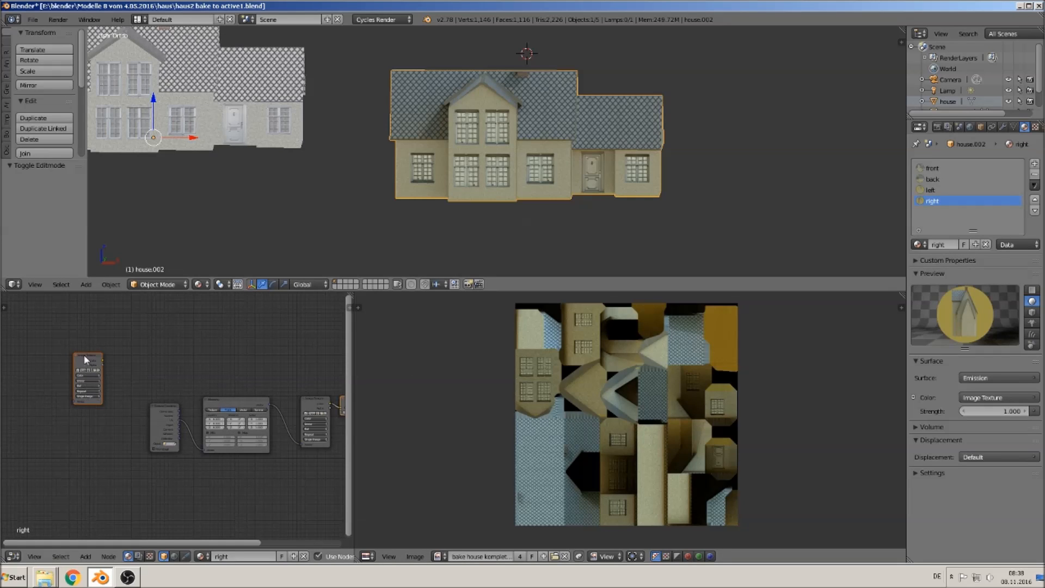
{"action": "scroll", "coordinate": [185, 412], "scroll_direction": "down", "scroll_amount": 1}
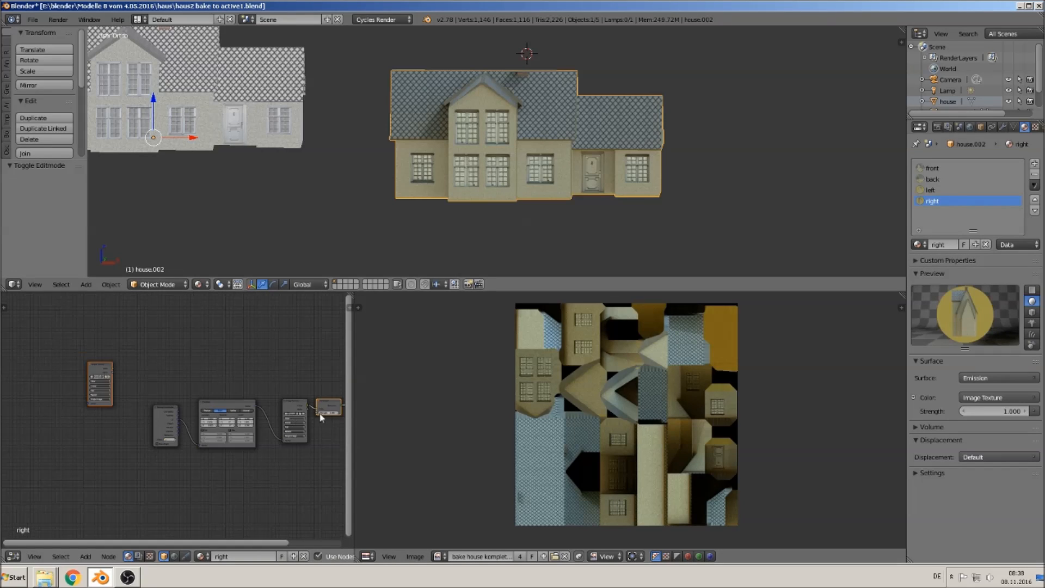
{"action": "scroll", "coordinate": [128, 385], "scroll_direction": "up", "scroll_amount": 1}
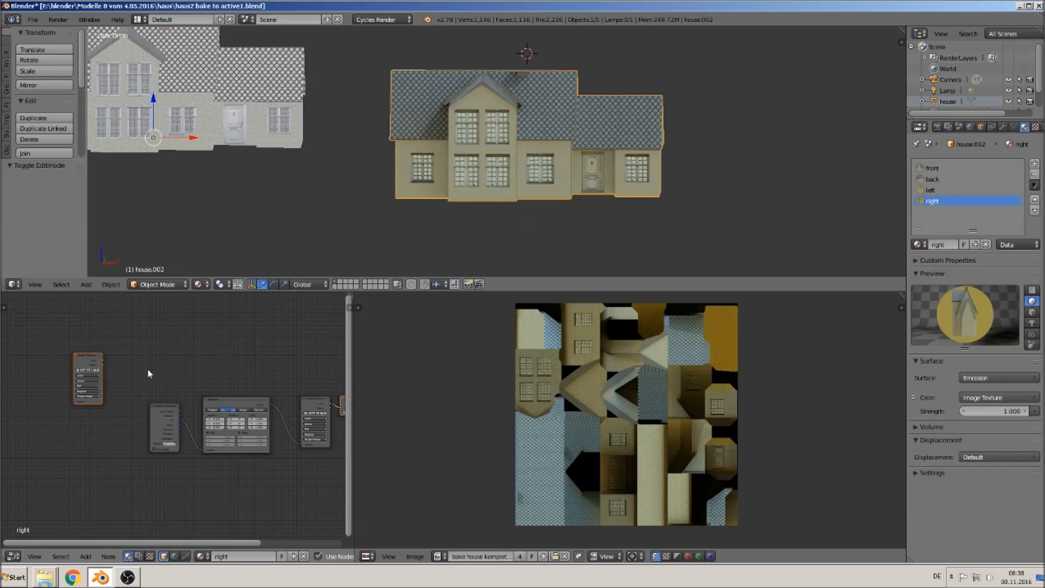
{"action": "left_click", "coordinate": [89, 362]}
{"action": "left_click", "coordinate": [930, 190]}
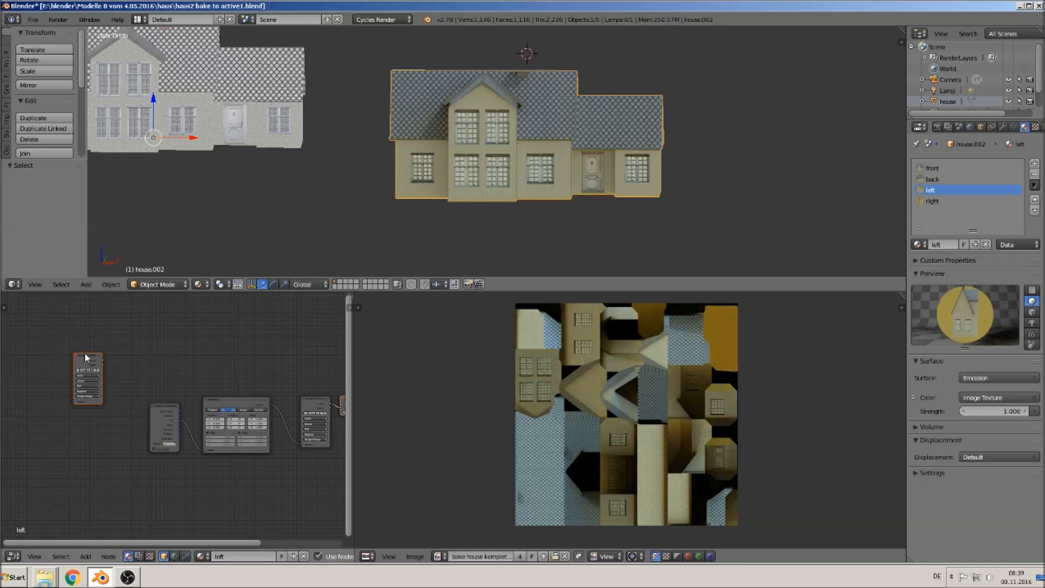
{"action": "left_click", "coordinate": [932, 179]}
{"action": "left_click", "coordinate": [89, 362]}
{"action": "left_click", "coordinate": [932, 168]}
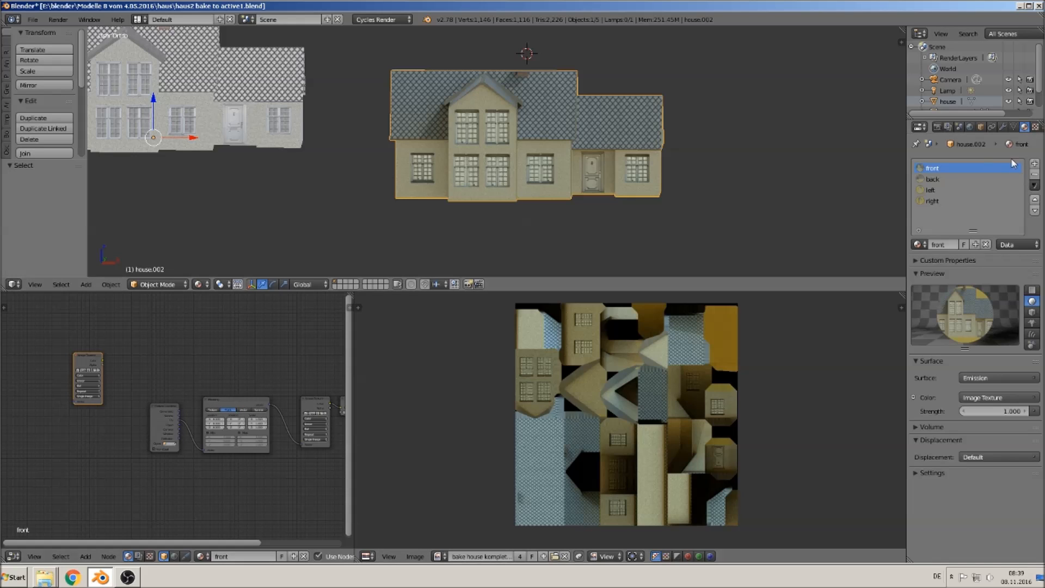
- Bake the Combined pass into the bake image
{"action": "left_click", "coordinate": [1014, 127]}
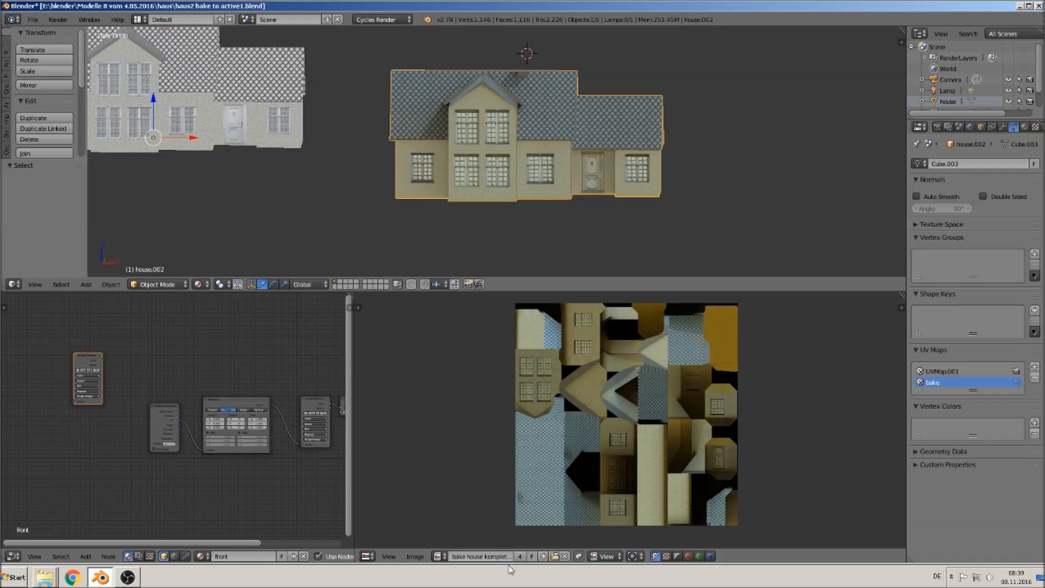
{"action": "key", "text": "Tab"}
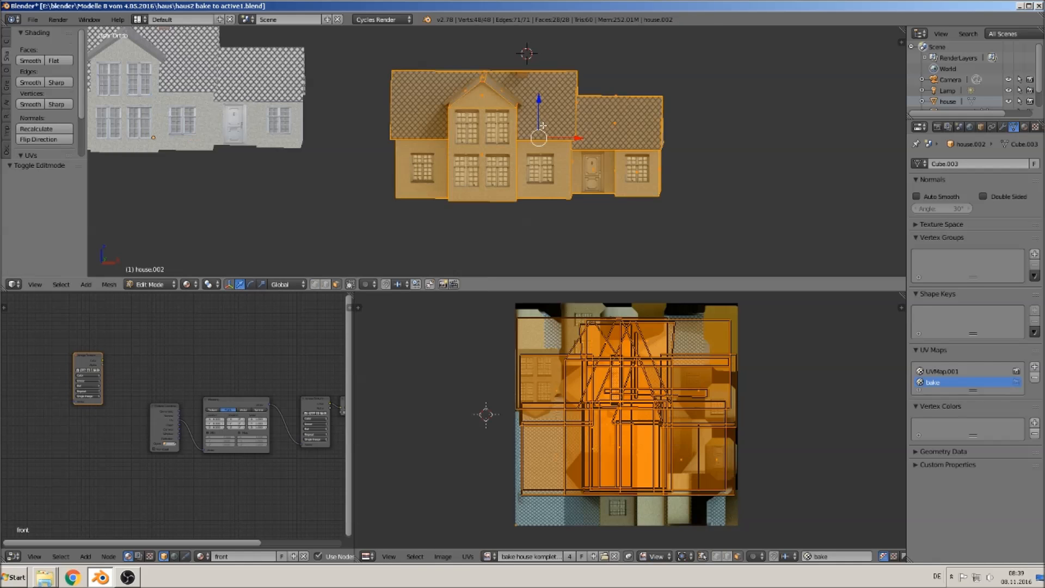
{"action": "key", "text": "Tab"}
{"action": "left_click", "coordinate": [937, 126]}
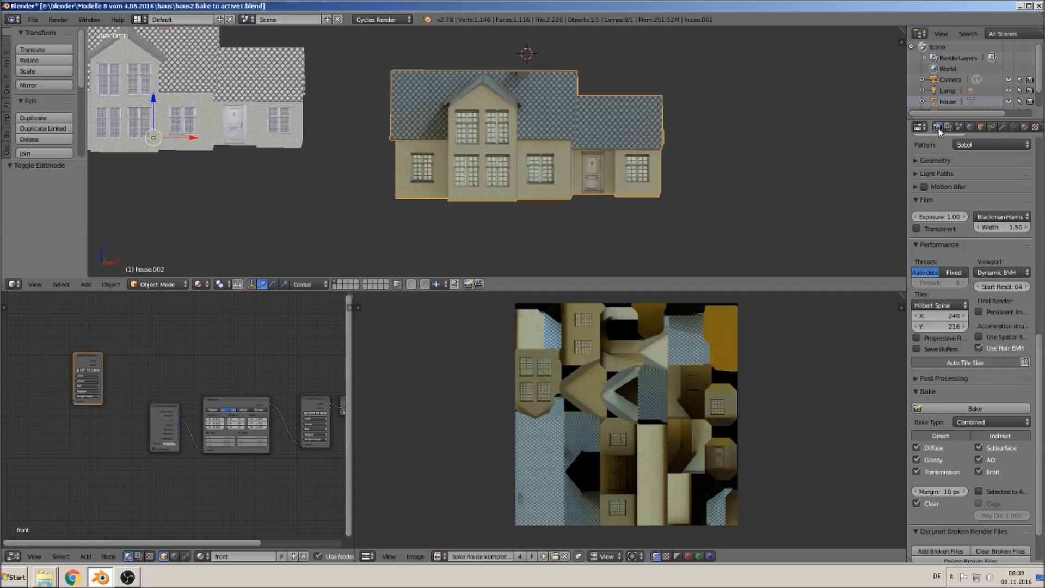
{"action": "left_click", "coordinate": [972, 410]}
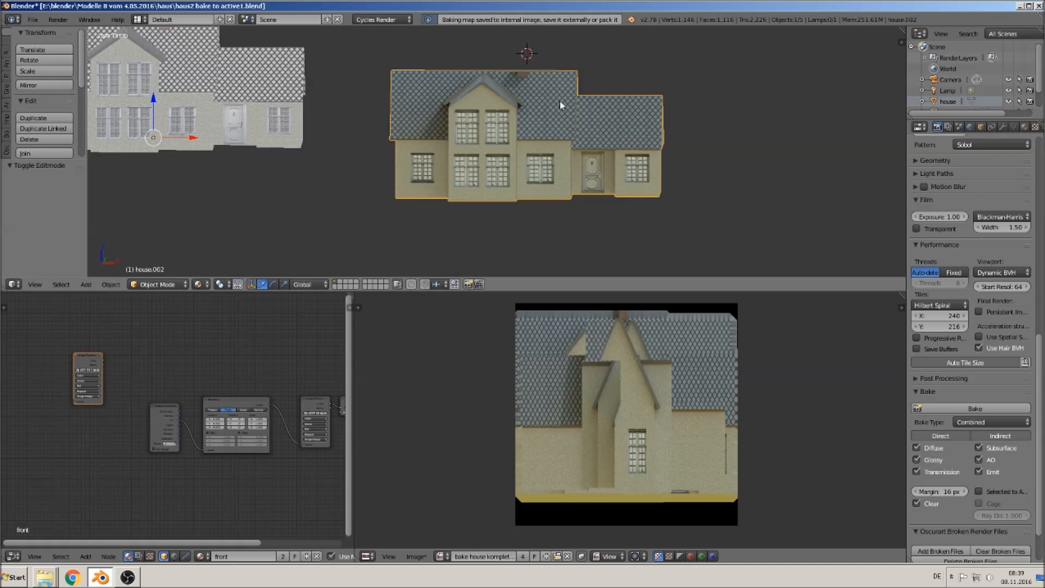
- Re-unwrap the whole house onto the bake UV map with Smart UV Project at default settings
{"action": "key", "text": "Tab"}
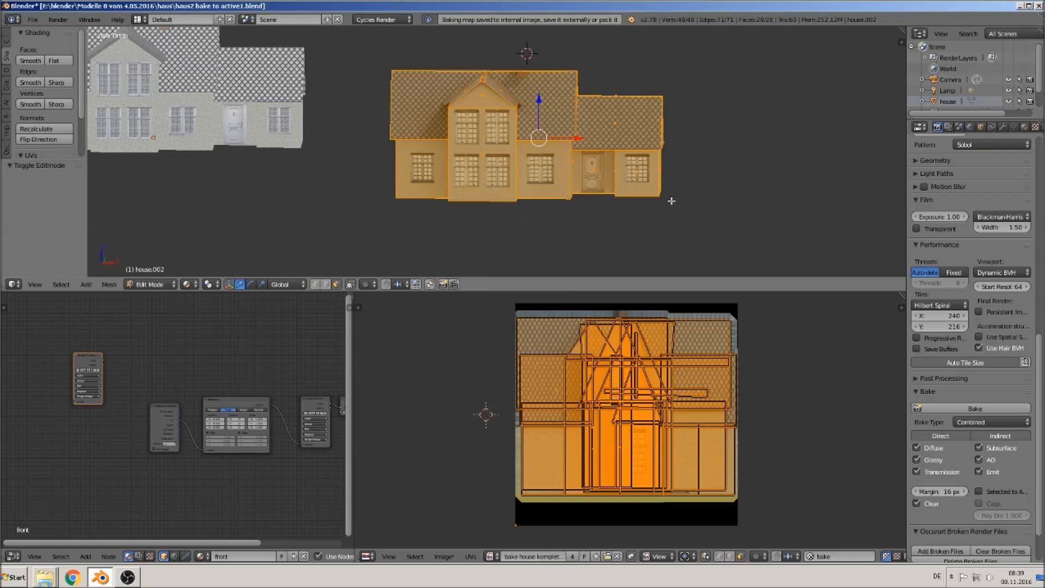
{"action": "left_click", "coordinate": [1013, 126]}
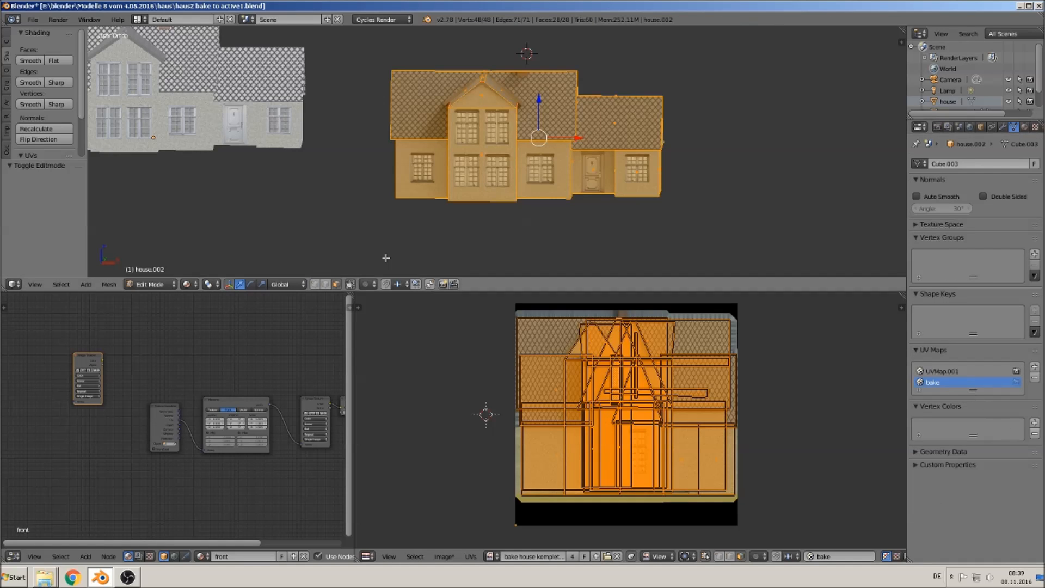
{"action": "key", "text": "u"}
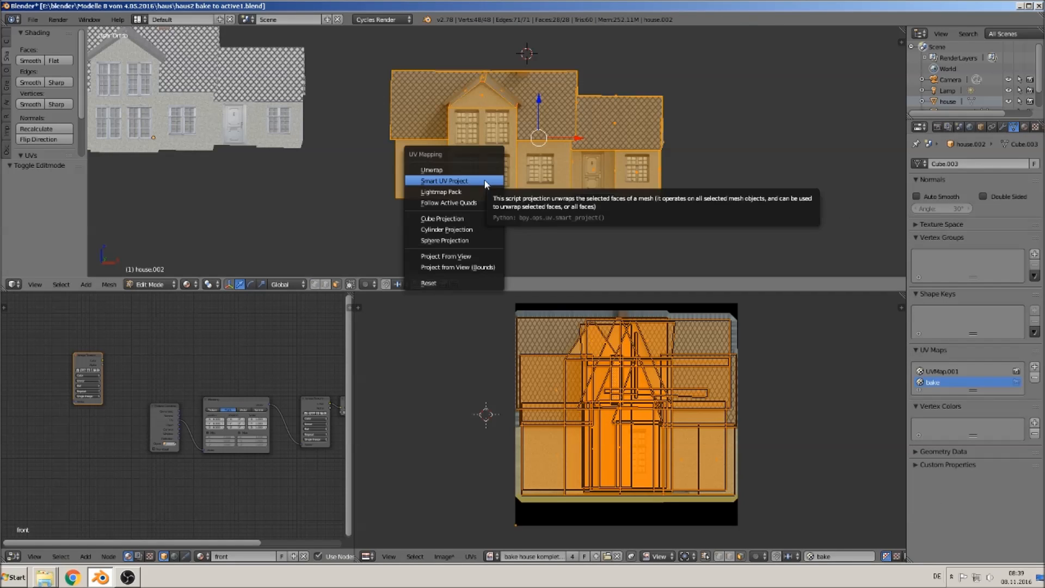
{"action": "left_click", "coordinate": [479, 181]}
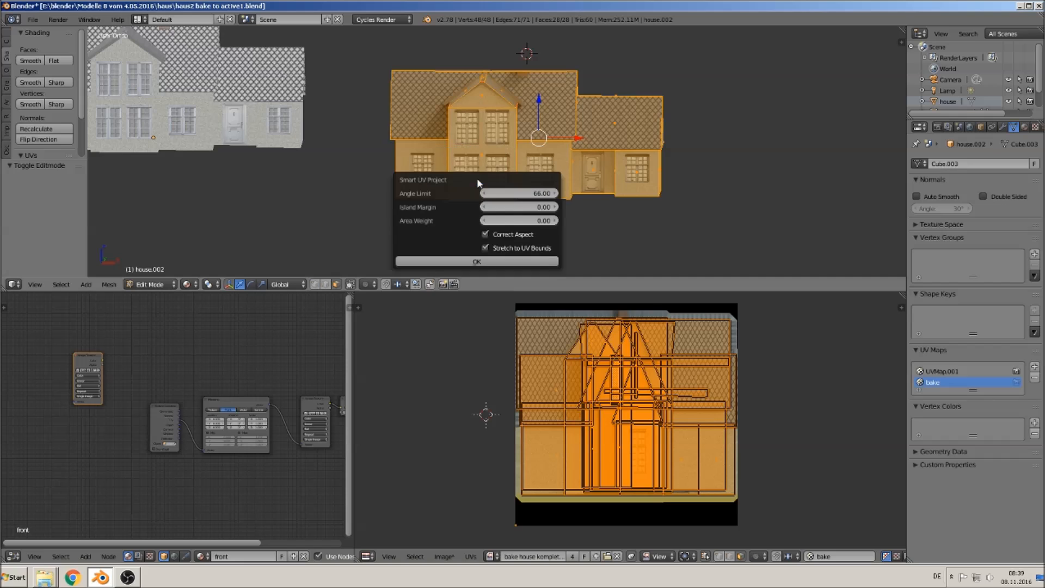
{"action": "left_click", "coordinate": [472, 262]}
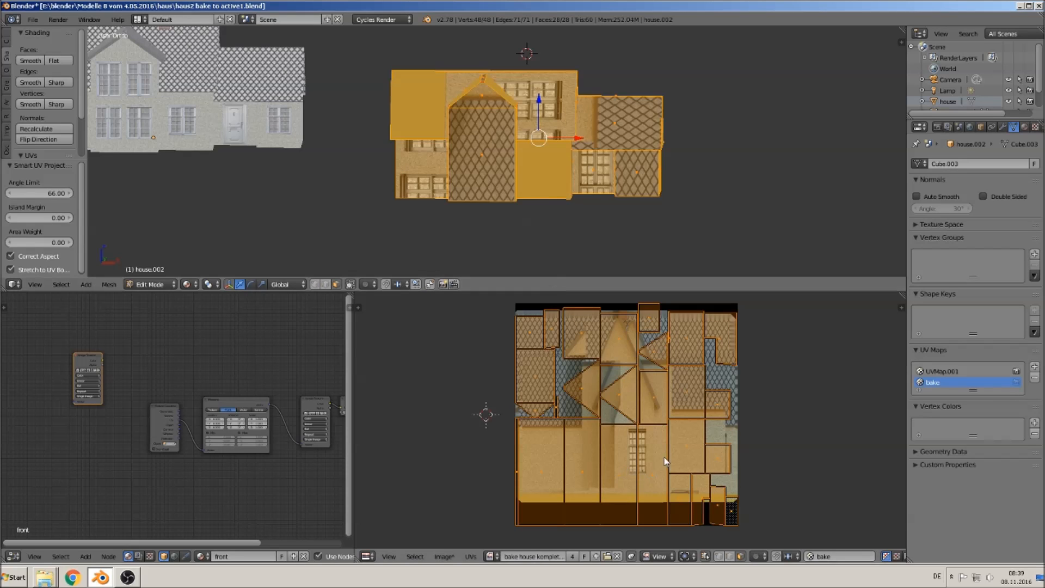
{"action": "middle_click_drag", "start_coordinate": [611, 127], "coordinate": [609, 149]}
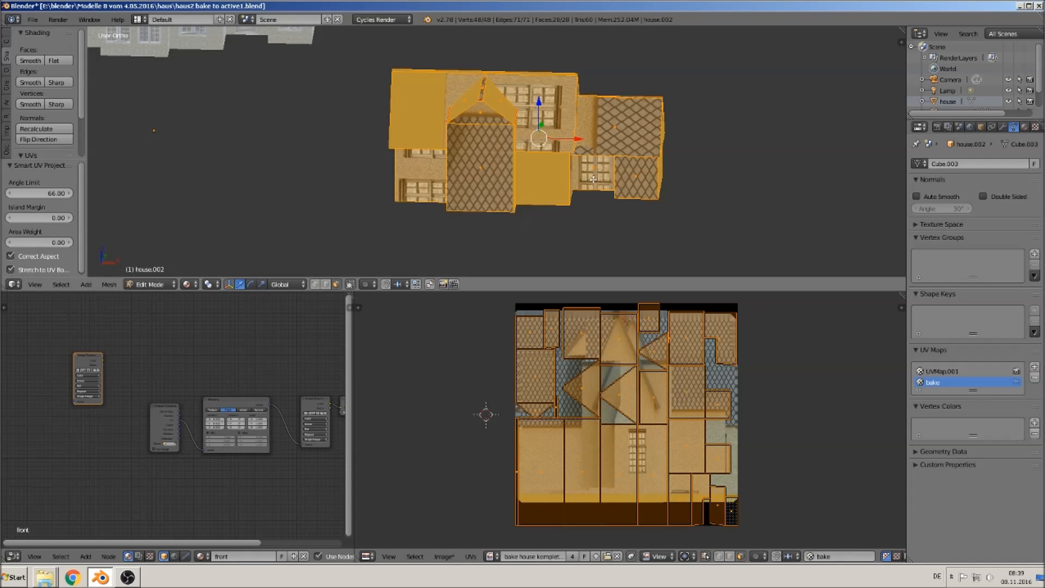
- Bake the Combined pass into the bake image again
{"action": "key", "text": "Tab"}
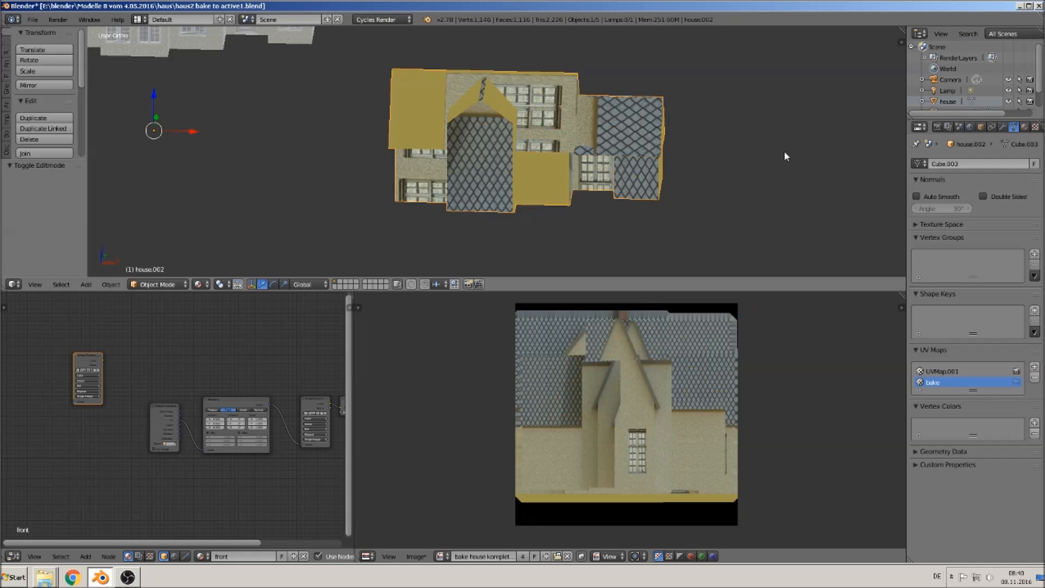
{"action": "left_click", "coordinate": [937, 126]}
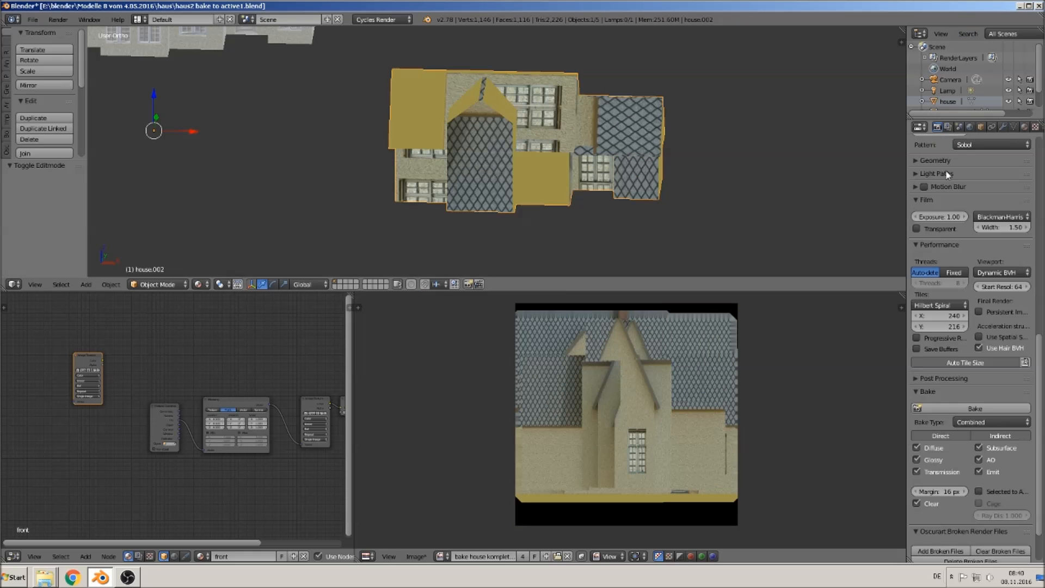
{"action": "left_click", "coordinate": [968, 410]}
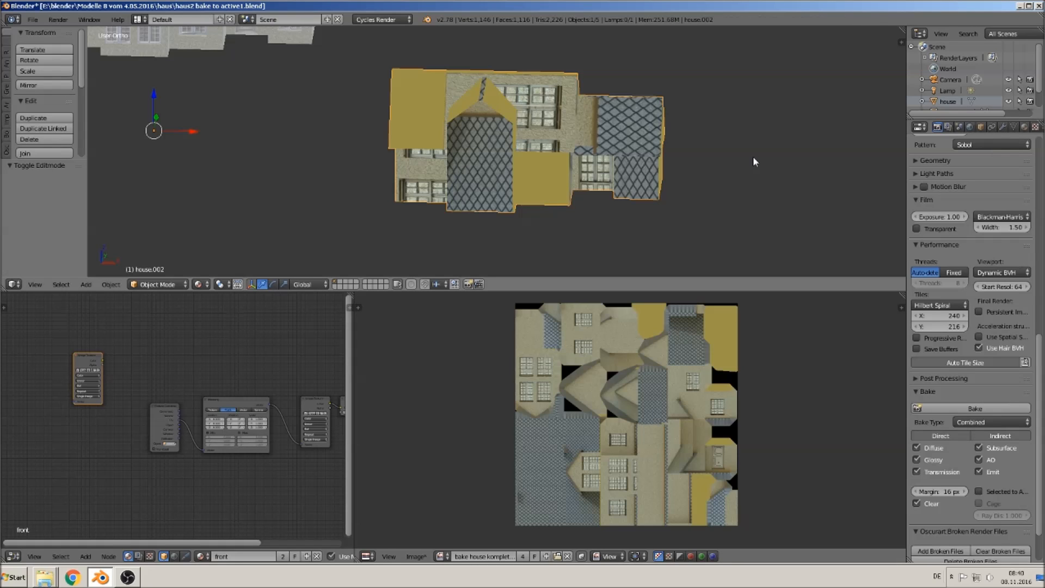
- Save the baked bake house image to its file
{"action": "key", "text": "Tab"}
{"action": "scroll", "coordinate": [641, 437], "scroll_direction": "up", "scroll_amount": 3}
{"action": "scroll", "coordinate": [657, 439], "scroll_direction": "down", "scroll_amount": 2}
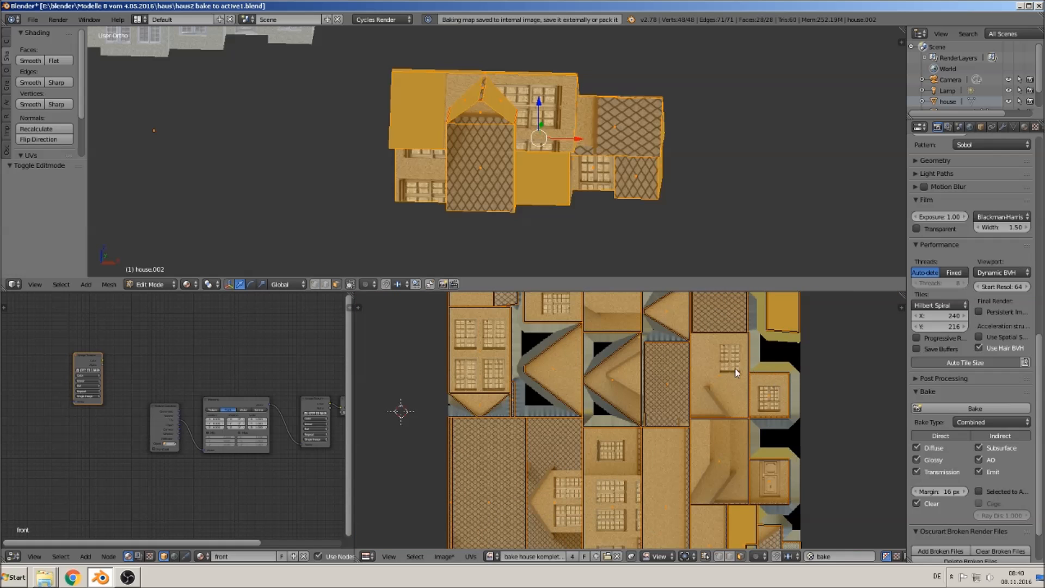
{"action": "scroll", "coordinate": [566, 370], "scroll_direction": "down", "scroll_amount": 2}
{"action": "scroll", "coordinate": [565, 403], "scroll_direction": "up", "scroll_amount": 3}
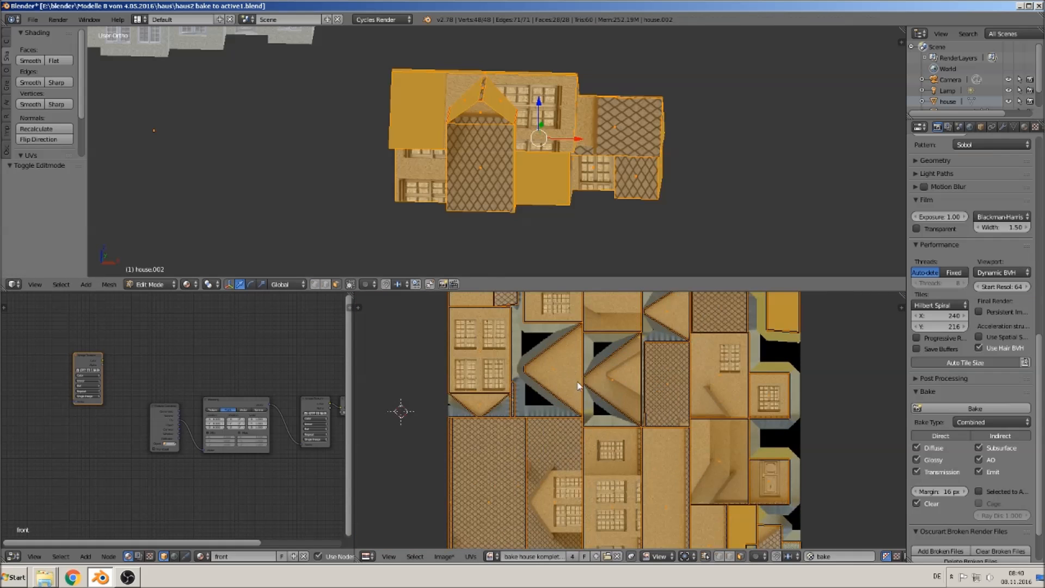
{"action": "scroll", "coordinate": [563, 430], "scroll_direction": "down", "scroll_amount": 2}
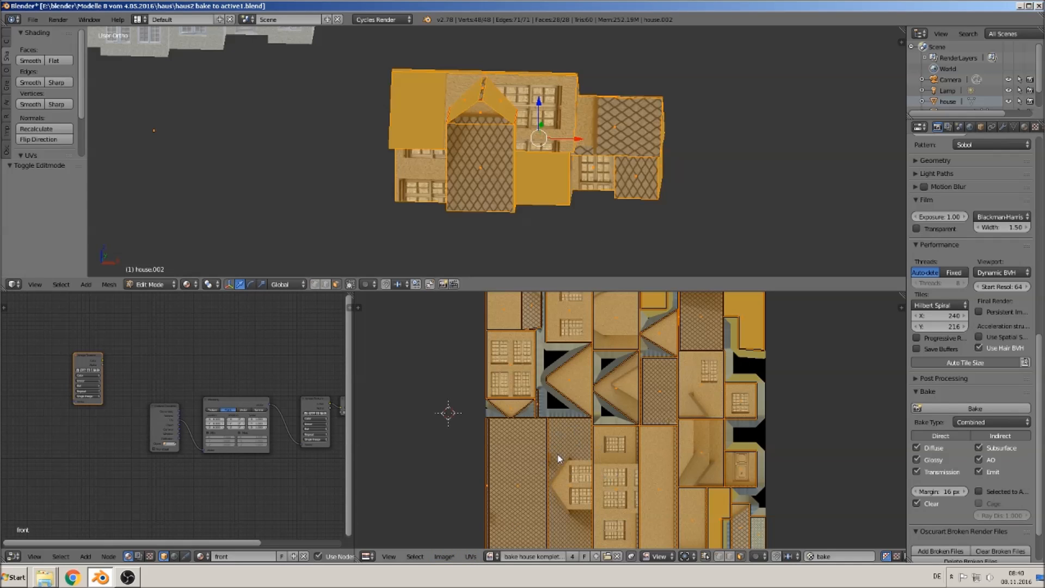
{"action": "left_click", "coordinate": [445, 557]}
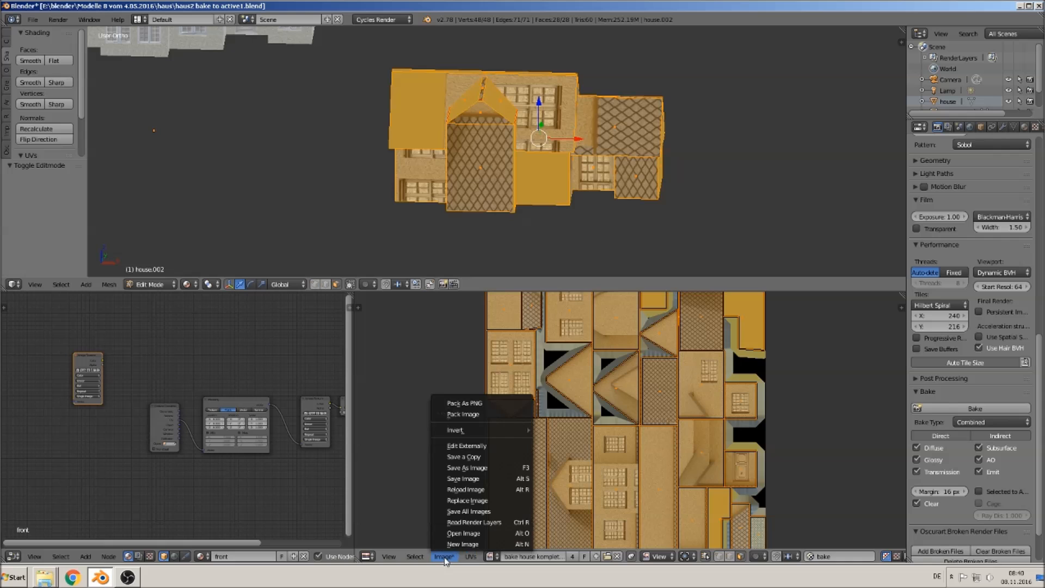
{"action": "left_click", "coordinate": [473, 478]}
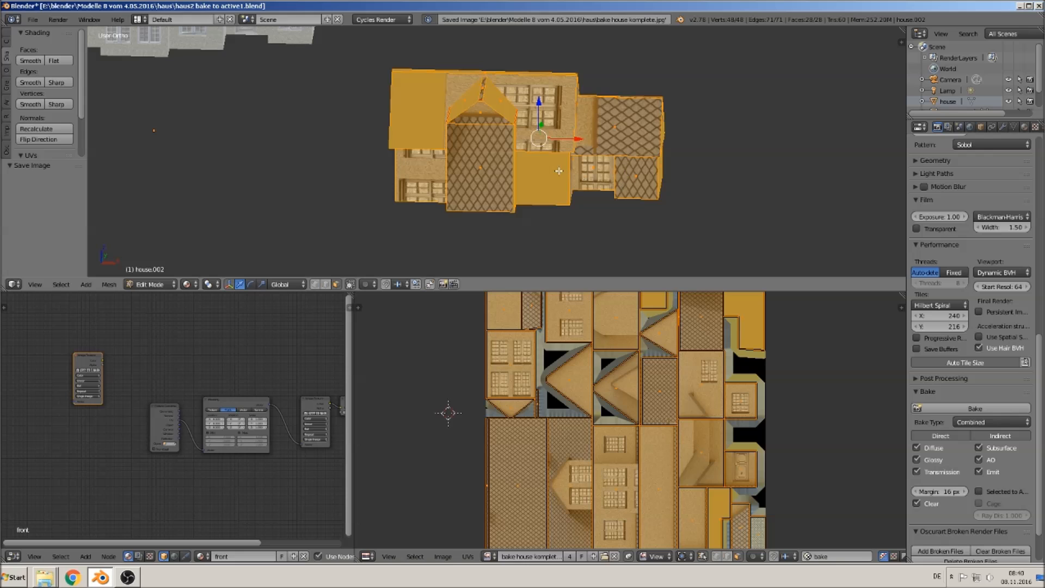
- Remove the UVMap.001 UV map from the house's mesh data
{"action": "middle_click_drag", "start_coordinate": [536, 149], "coordinate": [546, 156]}
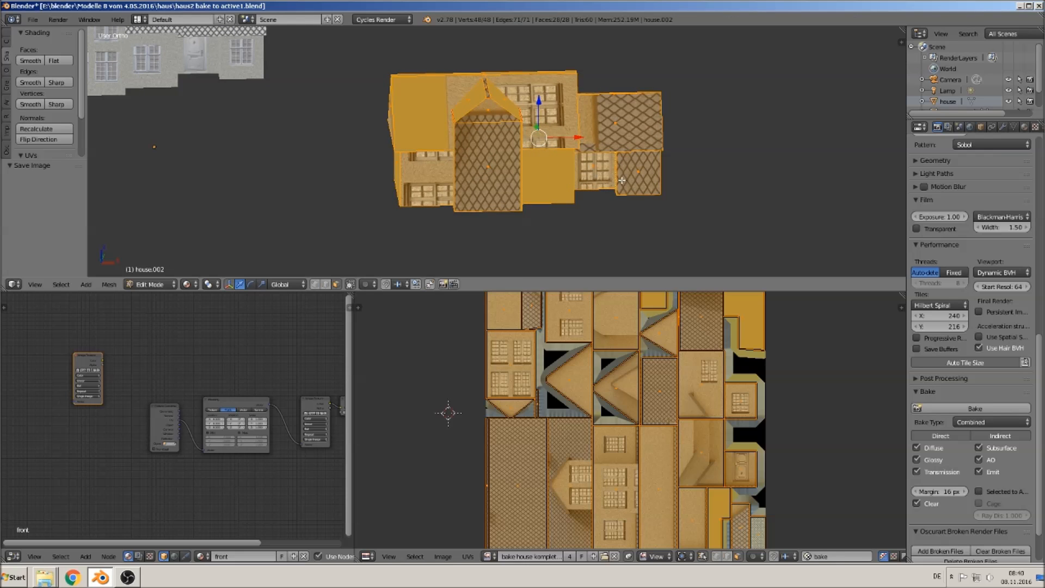
{"action": "key", "text": "Tab"}
{"action": "key", "text": "Tab"}
{"action": "left_click", "coordinate": [1013, 127]}
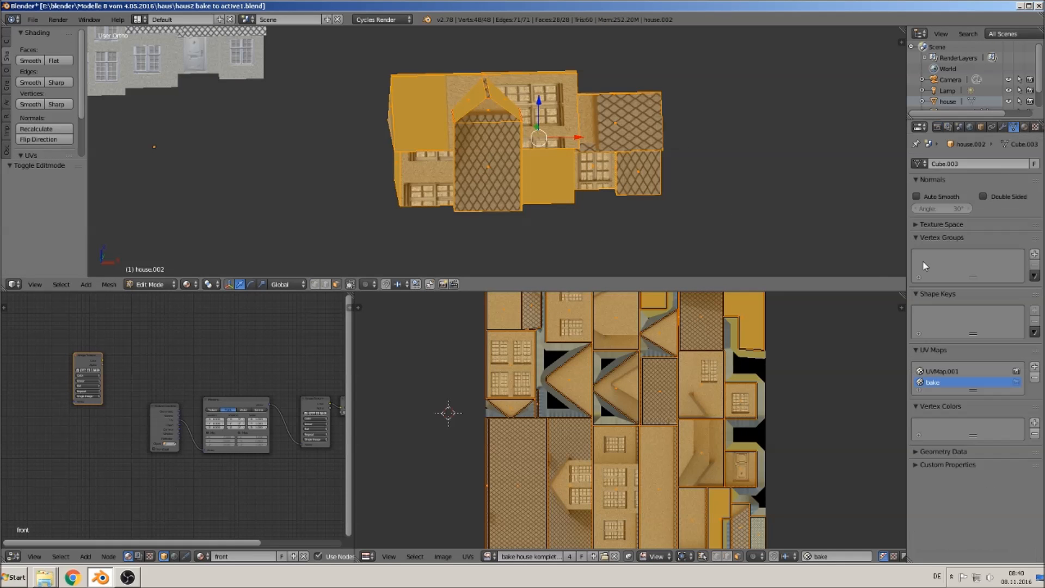
{"action": "key", "text": "Tab"}
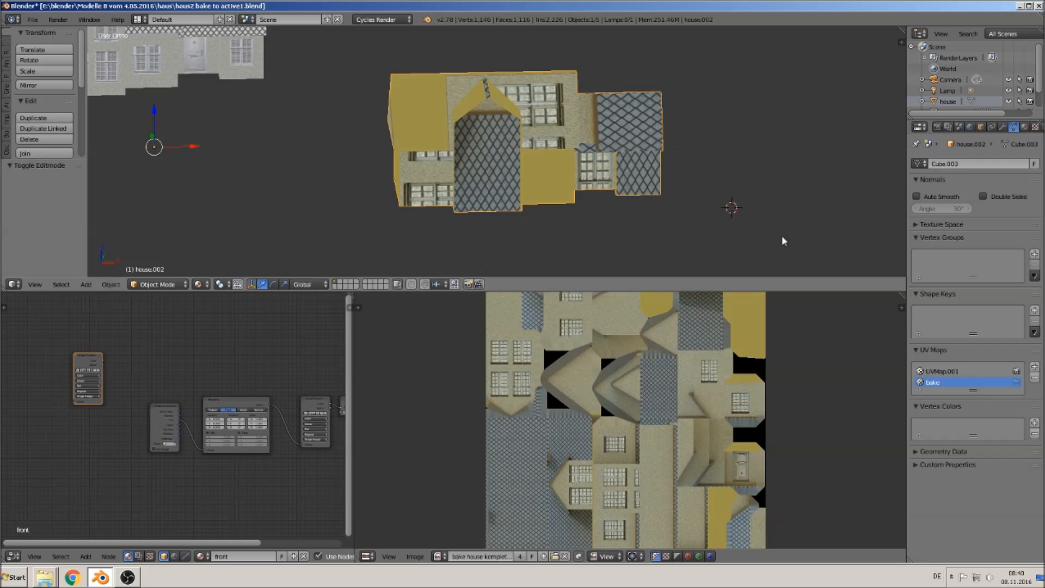
{"action": "left_click", "coordinate": [932, 372]}
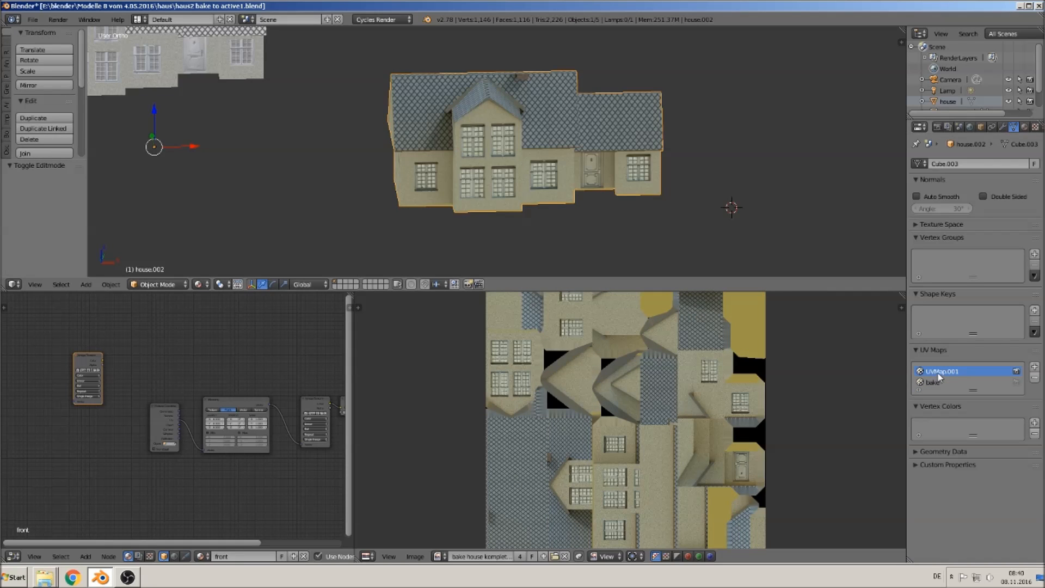
{"action": "left_click", "coordinate": [1035, 379]}
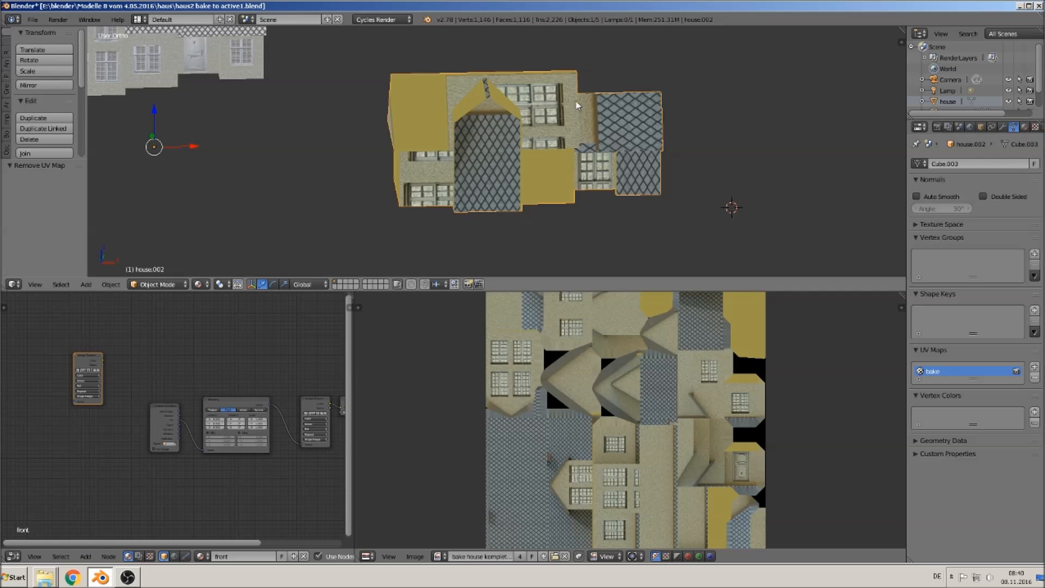
- Remove the front, back, left and right material slots from the house
{"action": "left_click", "coordinate": [1023, 128]}
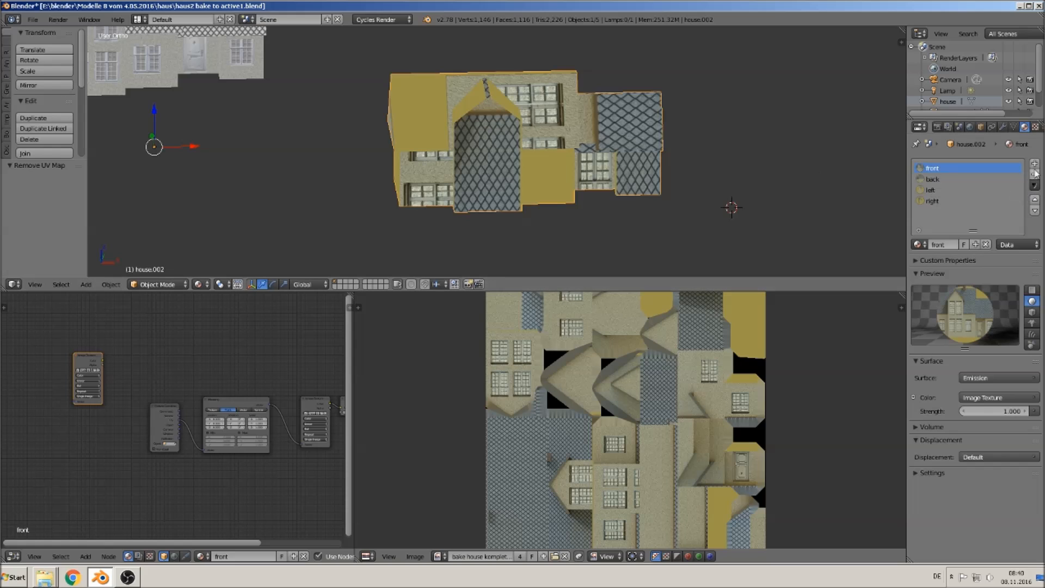
{"action": "left_click", "coordinate": [1034, 176]}
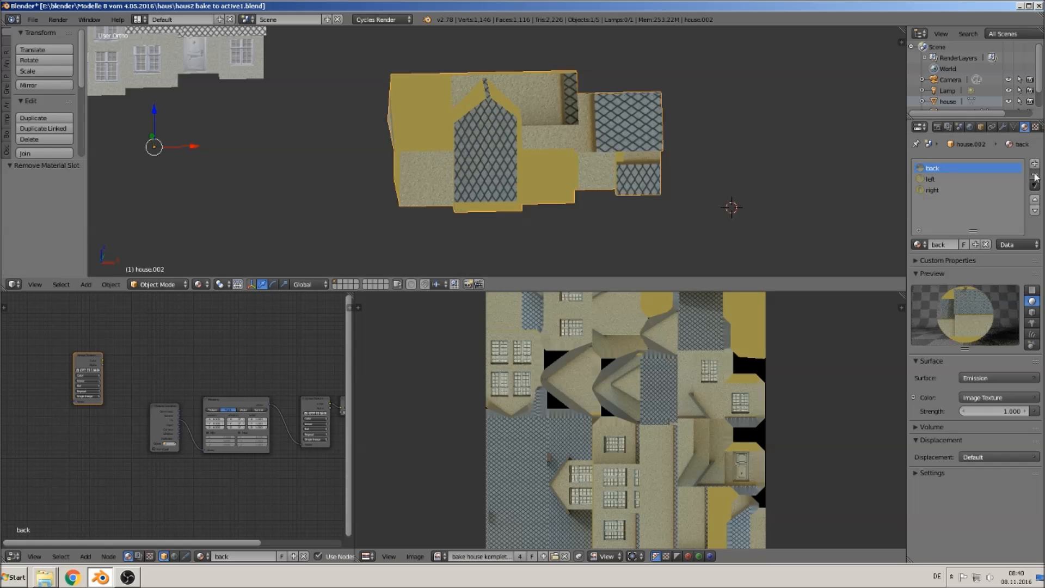
{"action": "left_click", "coordinate": [1034, 176]}
{"action": "left_click", "coordinate": [1034, 176]}
{"action": "left_click", "coordinate": [1034, 176]}
- Add a new material to the house and set its color input to an Image Texture
{"action": "middle_click_drag", "start_coordinate": [702, 228], "coordinate": [713, 181]}
{"action": "left_click", "coordinate": [963, 244]}
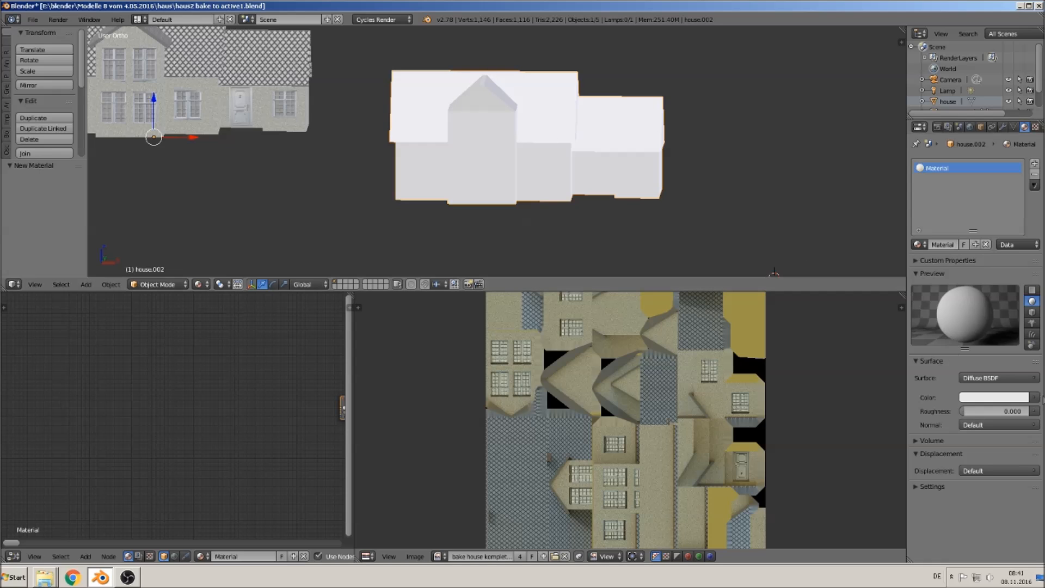
{"action": "left_click", "coordinate": [1035, 398]}
{"action": "left_click", "coordinate": [832, 303]}
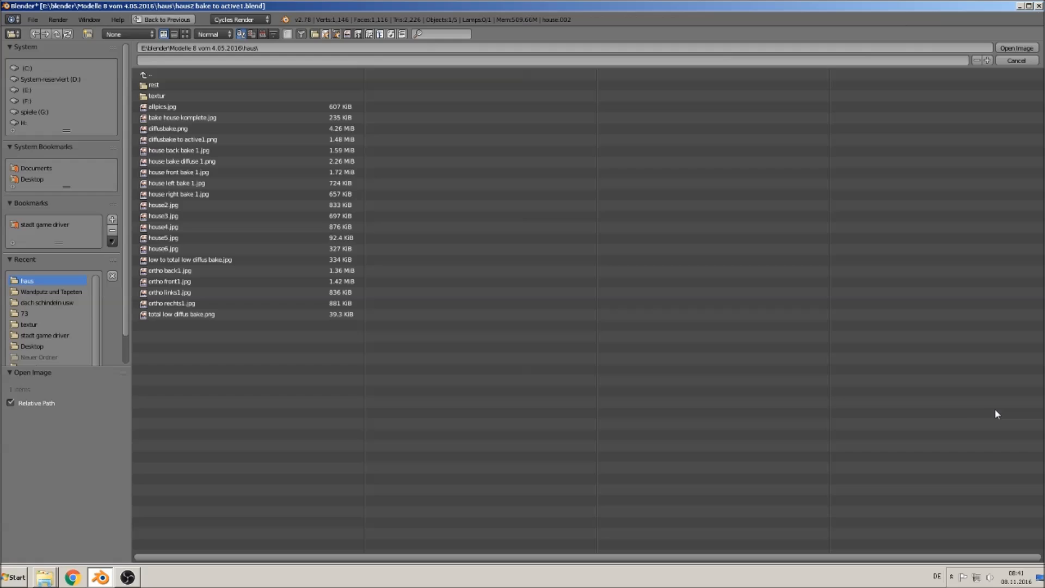
- Load the bake house komplete.jpg image into the new material's Image Texture and check the house's UVs in edit mode
{"action": "left_click", "coordinate": [995, 410]}
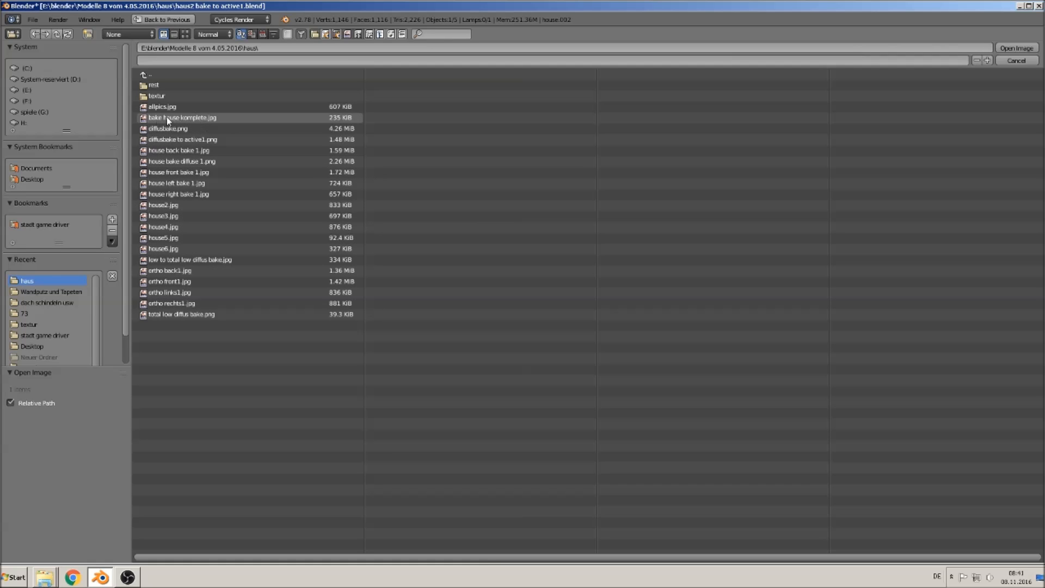
{"action": "double_click", "coordinate": [184, 118]}
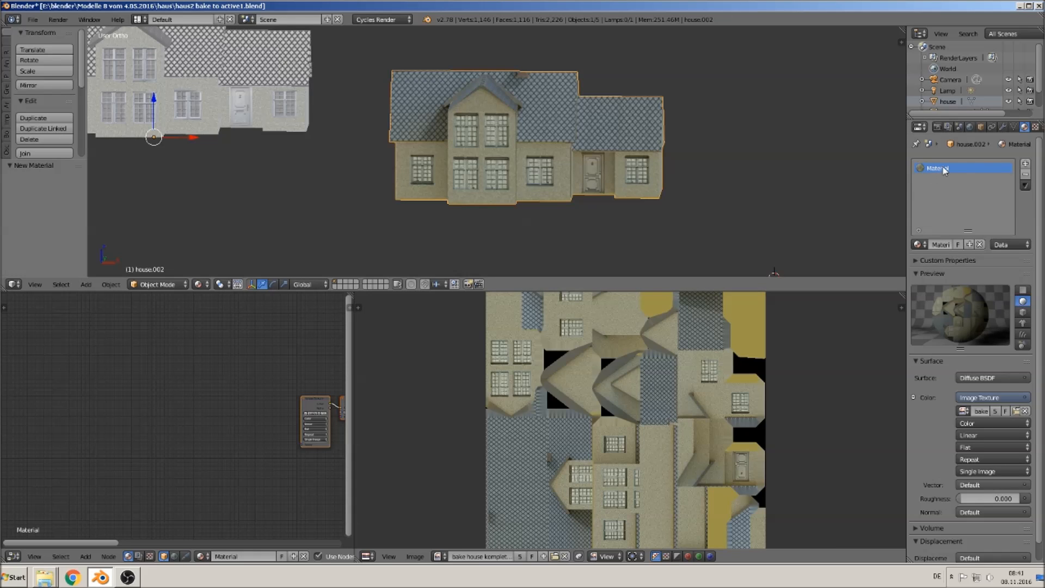
{"action": "middle_click_drag", "start_coordinate": [593, 183], "coordinate": [555, 175]}
{"action": "key", "text": "Tab"}
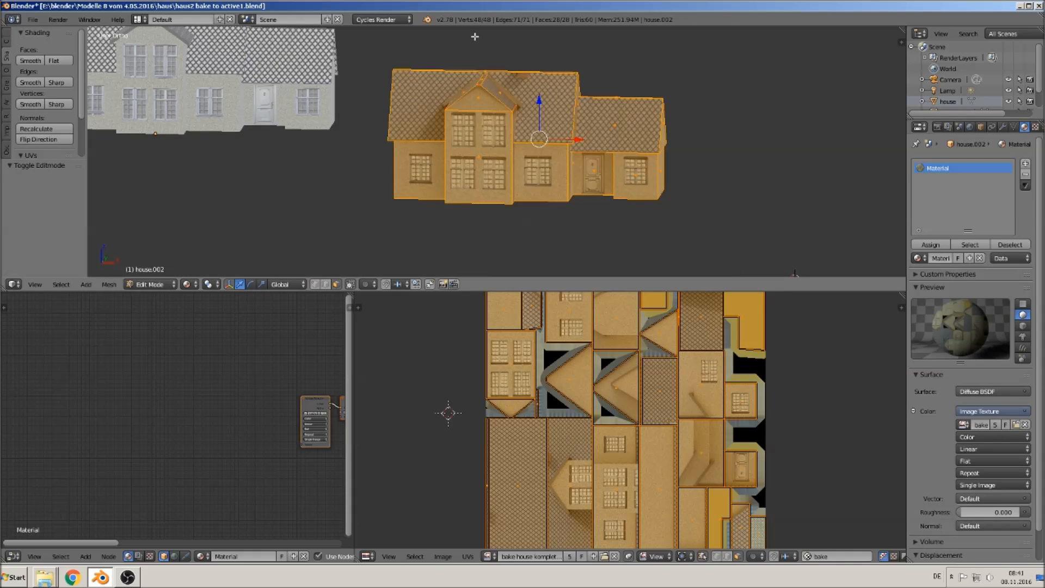
{"action": "key", "text": "Tab"}
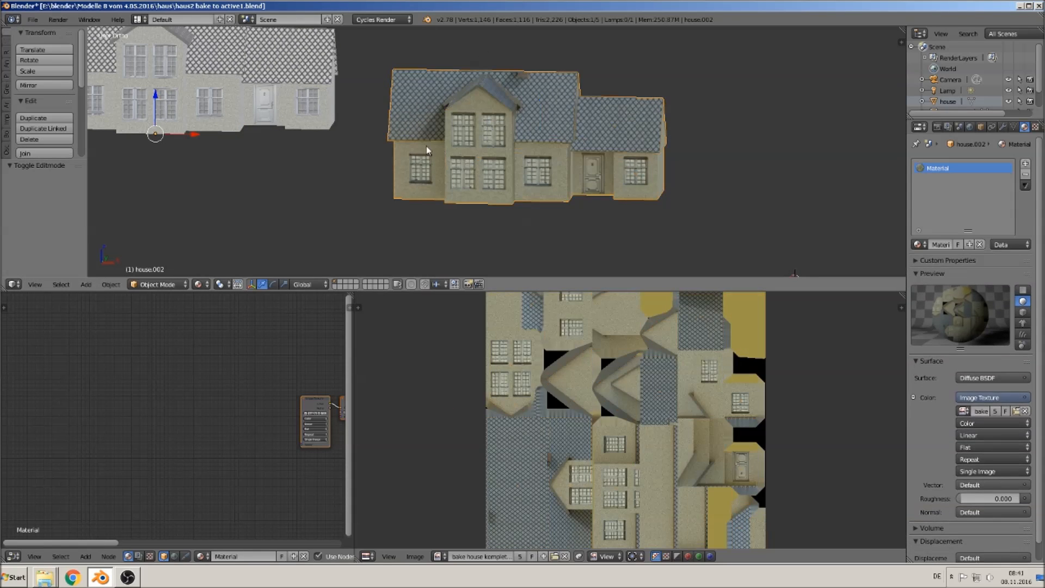
- Select the original detailed house and inspect its UV layout against the baked image in edit mode
{"action": "middle_click_drag", "start_coordinate": [443, 150], "coordinate": [562, 156], "text": "shift"}
{"action": "right_click", "coordinate": [424, 78]}
{"action": "key", "text": "Tab"}
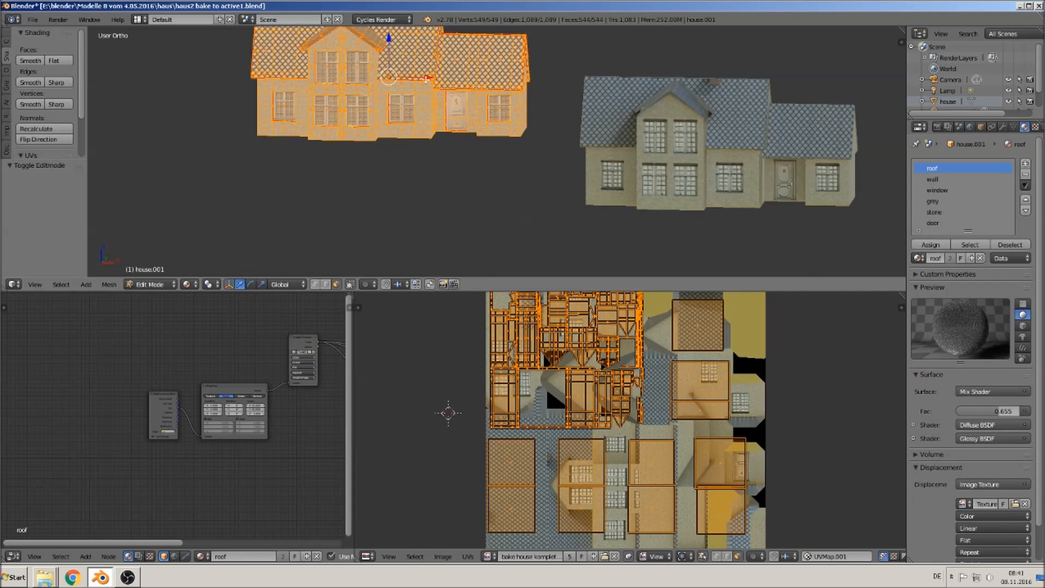
{"action": "middle_click_drag", "start_coordinate": [470, 126], "coordinate": [481, 150], "text": "shift"}
{"action": "key", "text": "Tab"}
{"action": "scroll", "coordinate": [570, 174], "scroll_direction": "down", "scroll_amount": 3}
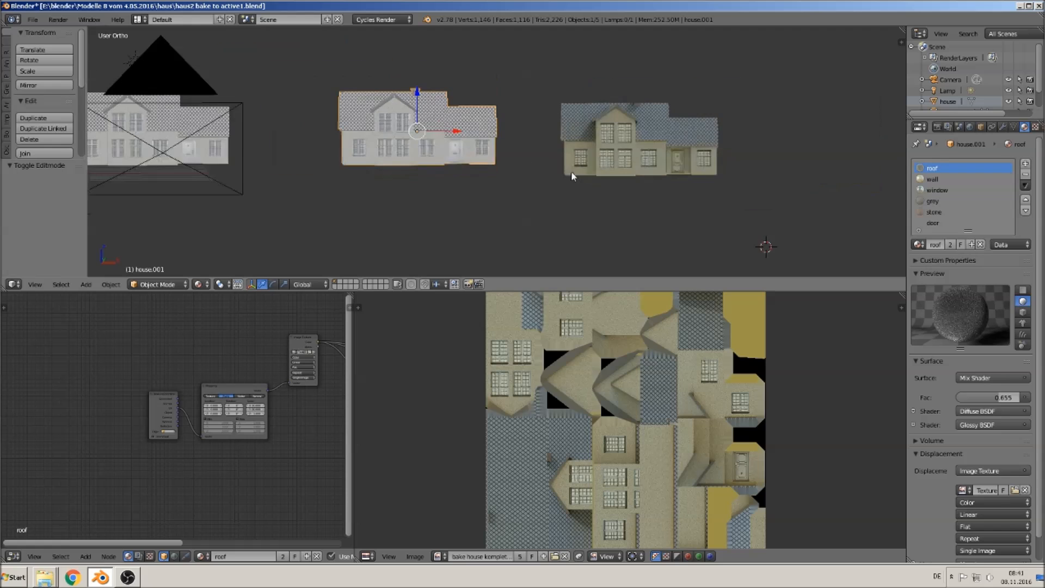
{"action": "scroll", "coordinate": [563, 191], "scroll_direction": "up", "scroll_amount": 2}
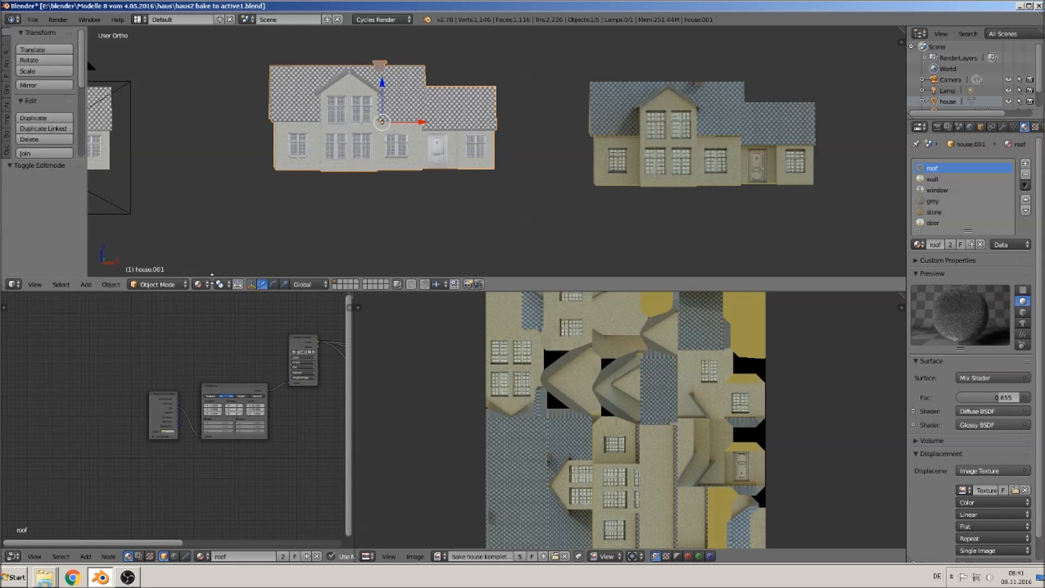
- Preview both houses in Rendered viewport shading, then return to Material shading
{"action": "left_click", "coordinate": [201, 284]}
{"action": "left_click", "coordinate": [228, 211]}
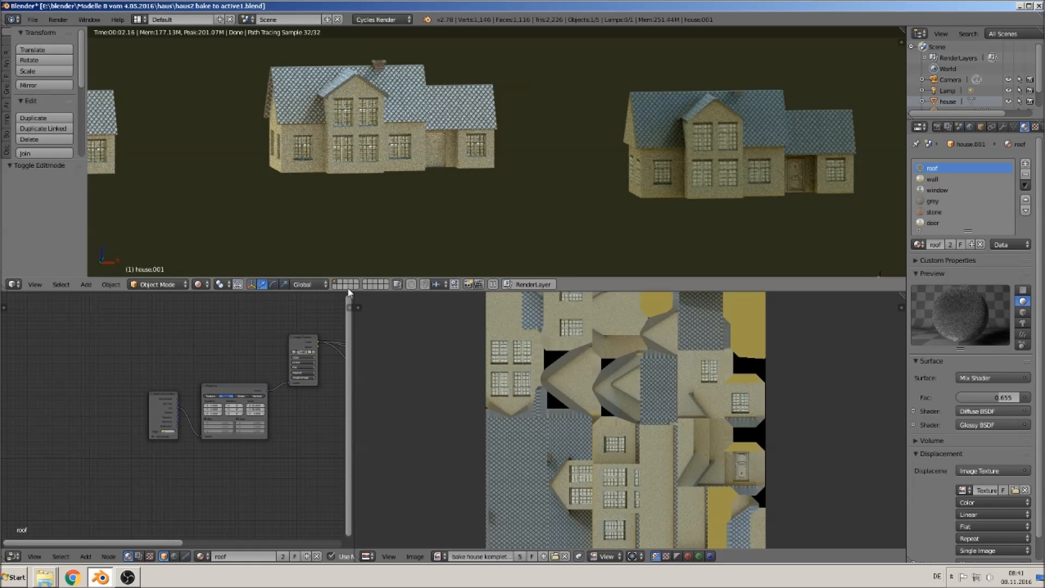
{"action": "left_click", "coordinate": [198, 285]}
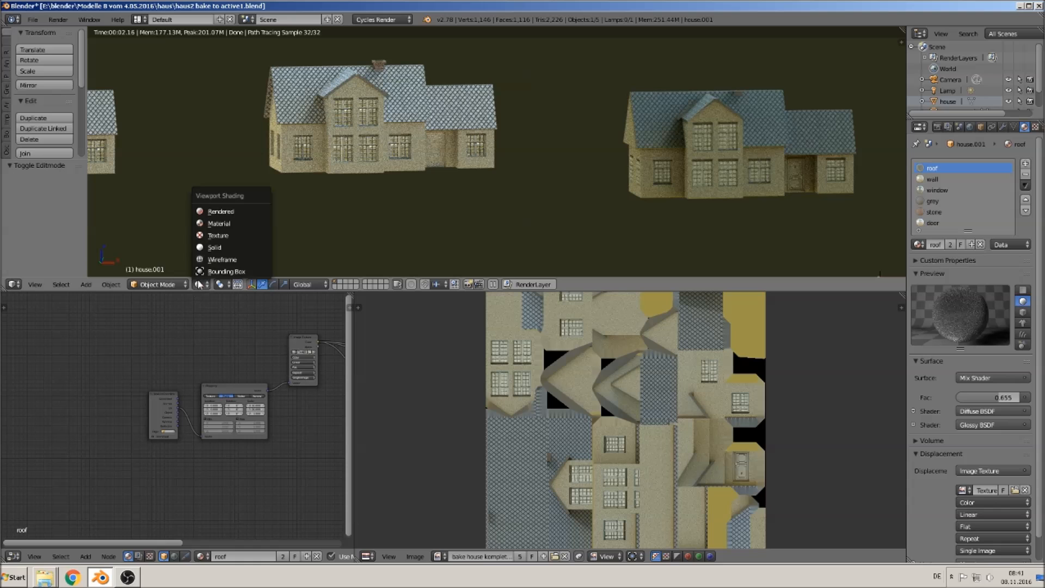
{"action": "left_click", "coordinate": [227, 229]}
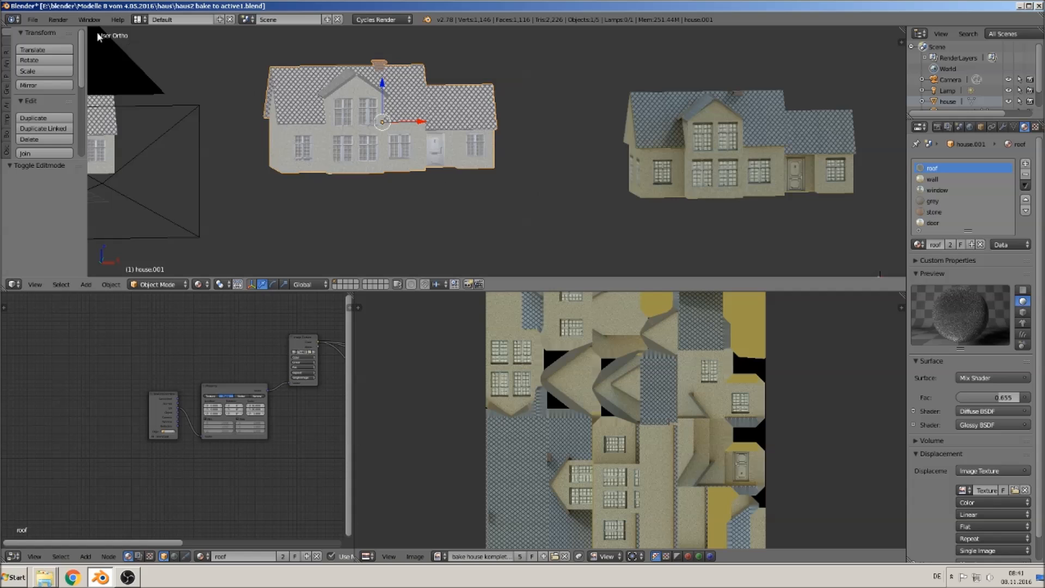
- Save the blend file
{"action": "left_click", "coordinate": [33, 20]}
{"action": "left_click", "coordinate": [47, 104]}
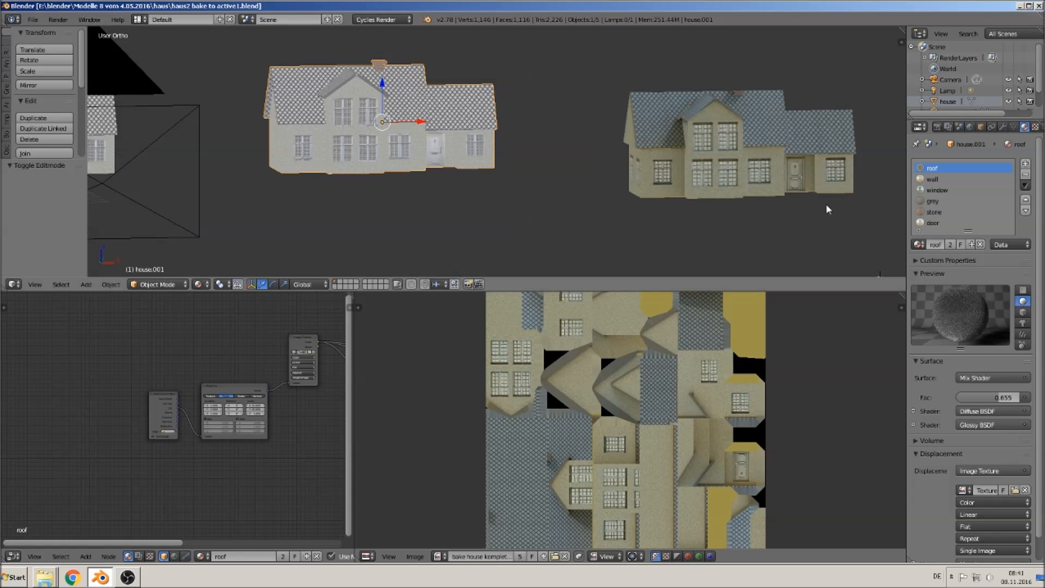